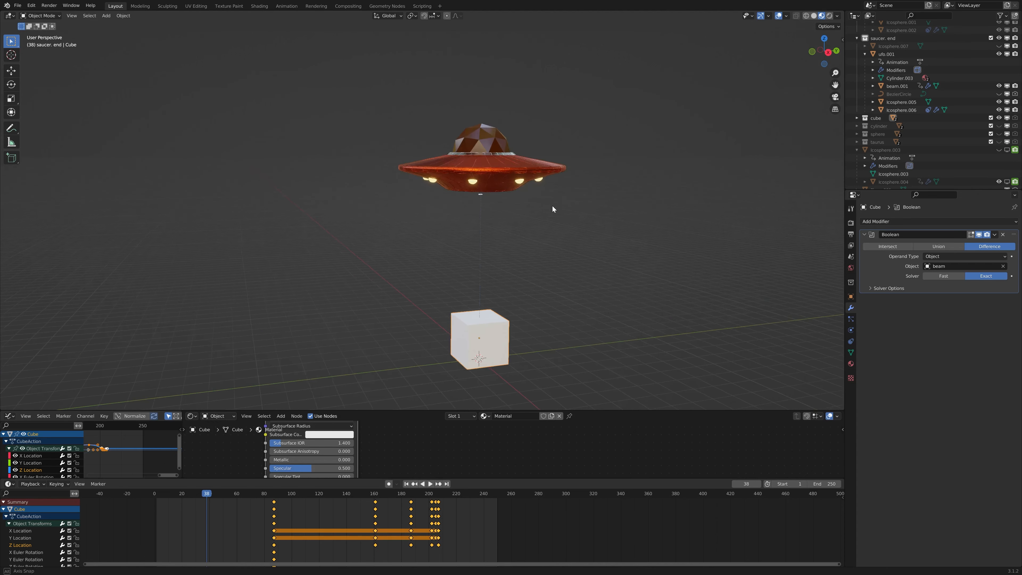
- Create a new General scene from the default template
click(18, 5)
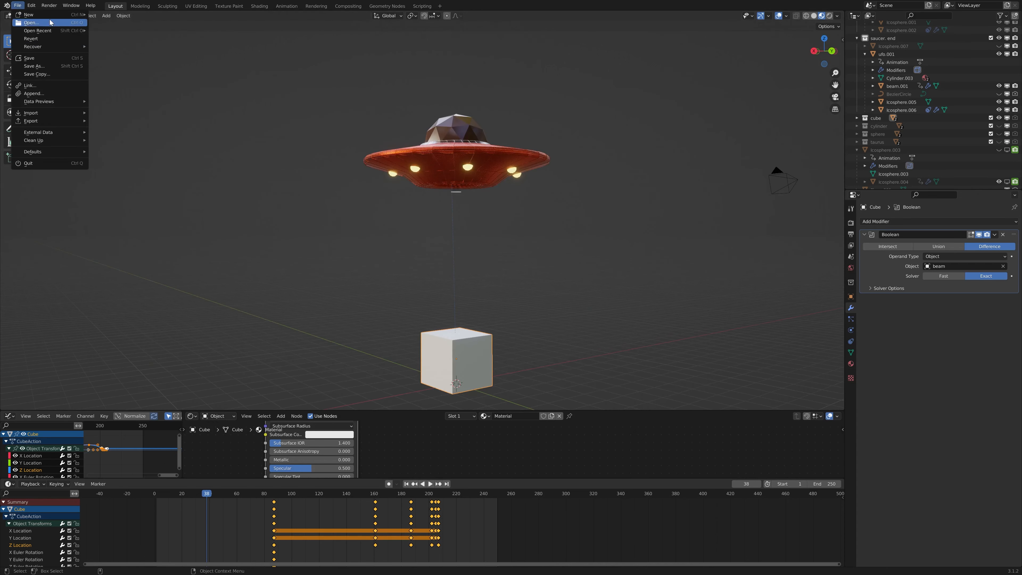
mouse_move(40, 17)
click(100, 15)
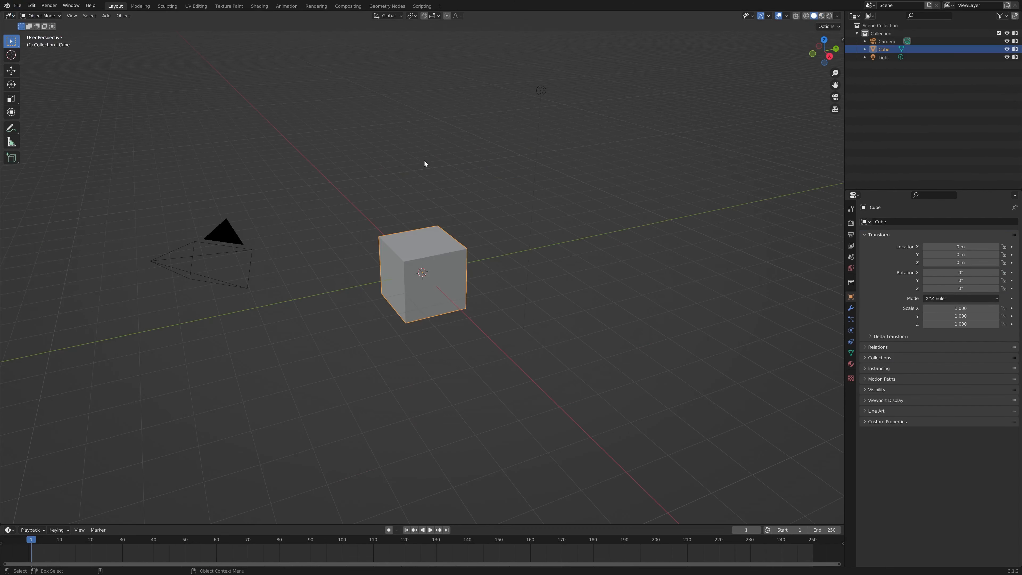
- Delete the default light and hide the camera in the viewport
middle_drag(389, 206, 480, 223)
scroll(430, 198, down, 4)
drag(480, 179, 554, 227)
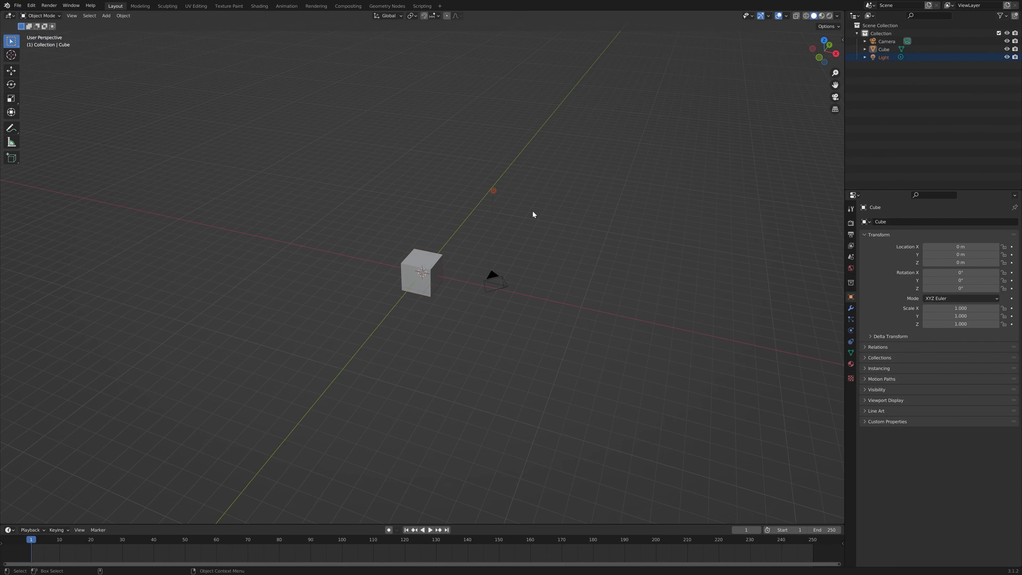
click(502, 269)
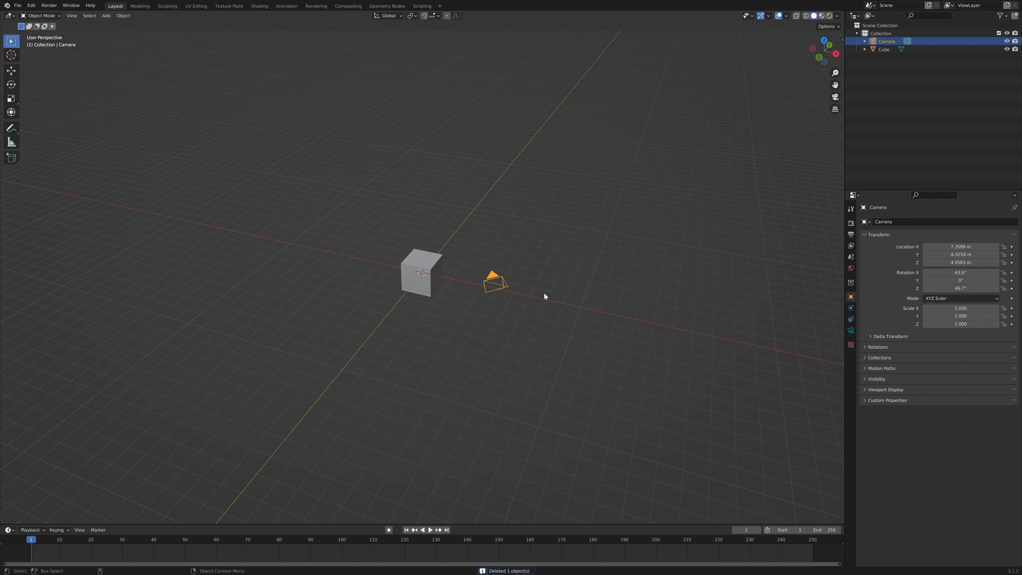
click(1007, 41)
middle_drag(722, 213, 695, 208)
- Select the default cube and switch to the front orthographic view
click(467, 258)
click(829, 56)
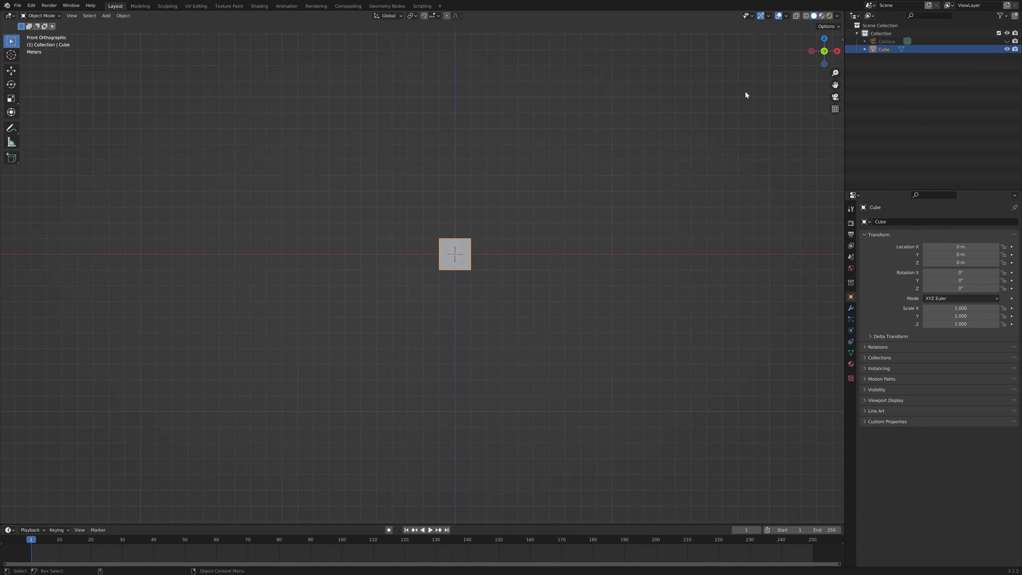
scroll(487, 277, up, 8)
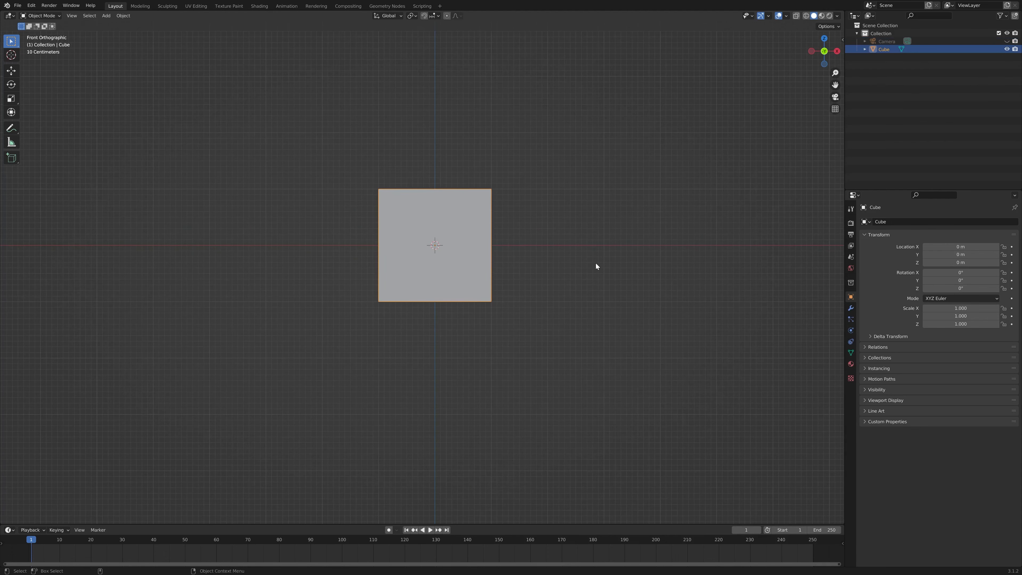
- Enable the Screencast Keys overlay and hide the viewport sidebar again
key(n)
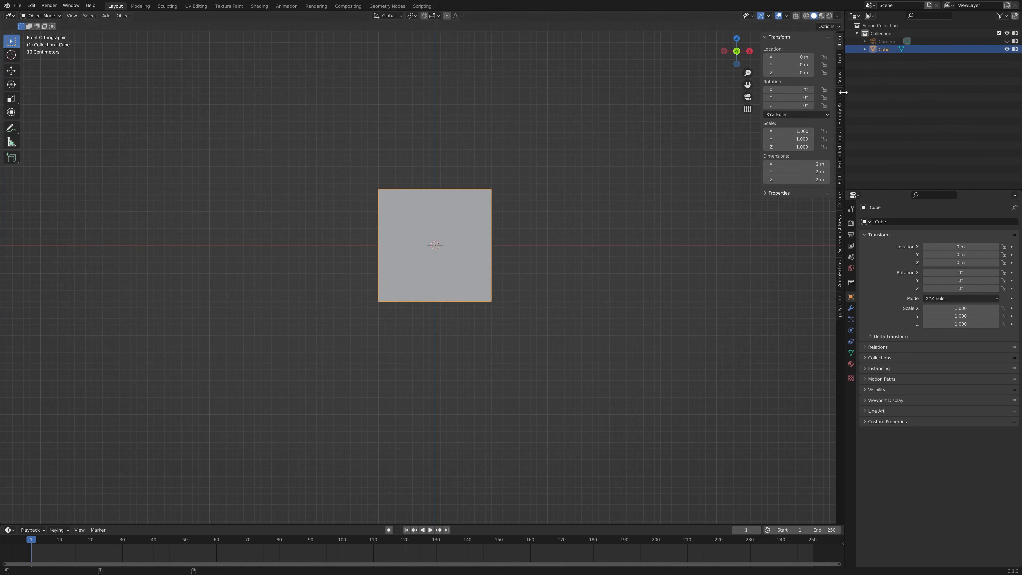
click(839, 238)
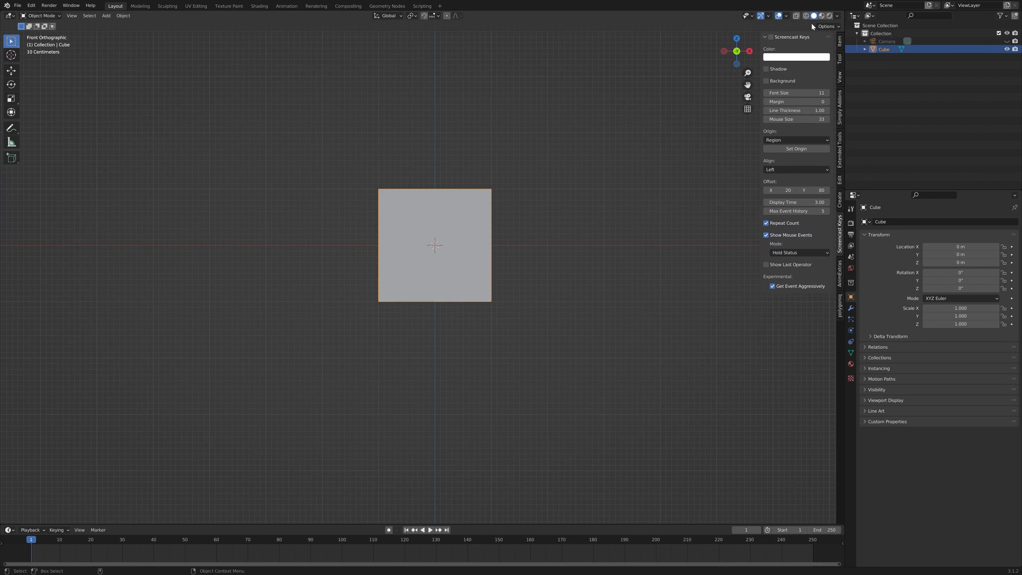
click(771, 37)
key(n)
key(n)
key(n)
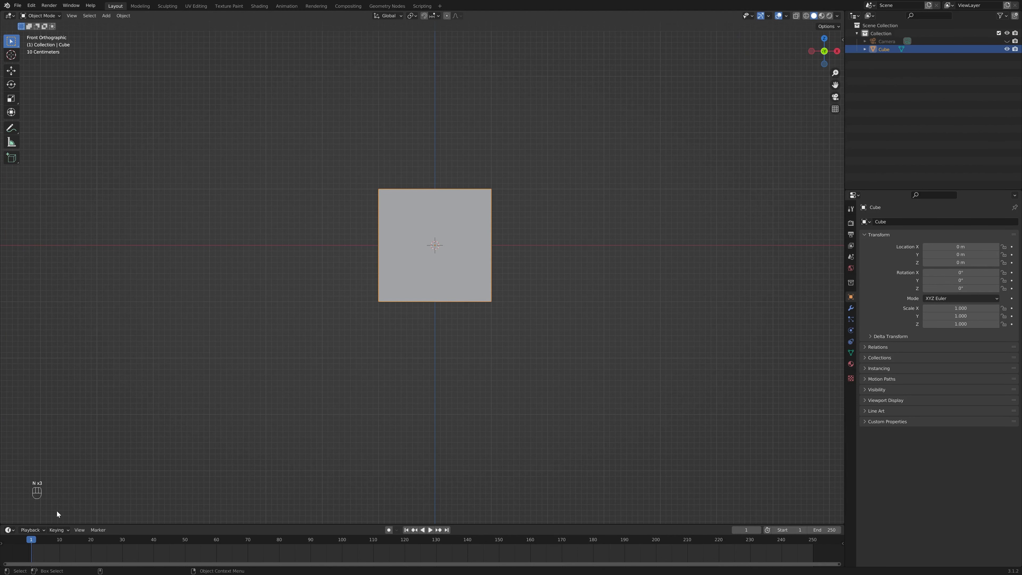
- Move the cube 1 m up along the global Z axis and hide it in the viewport
key(g)
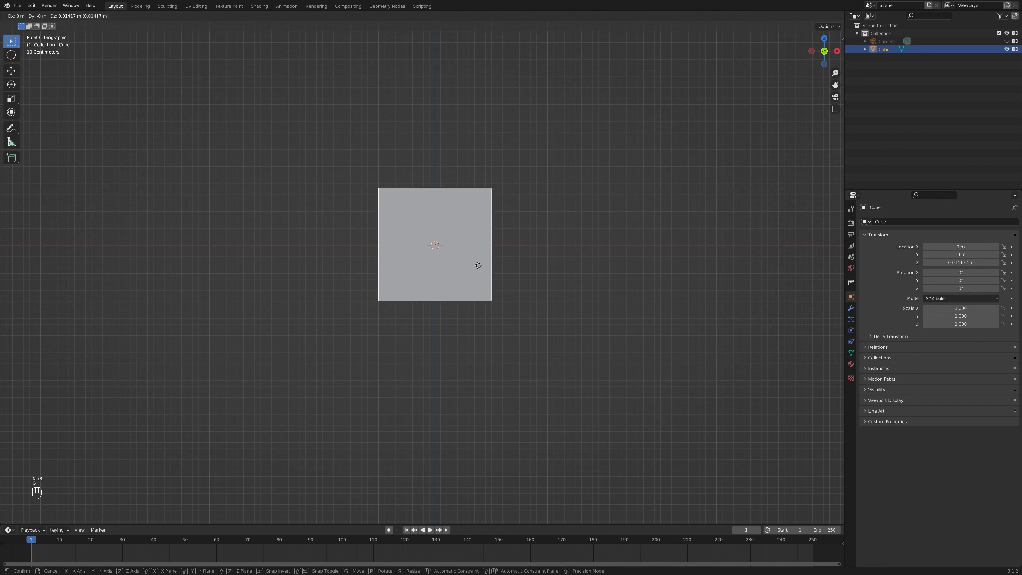
key(z)
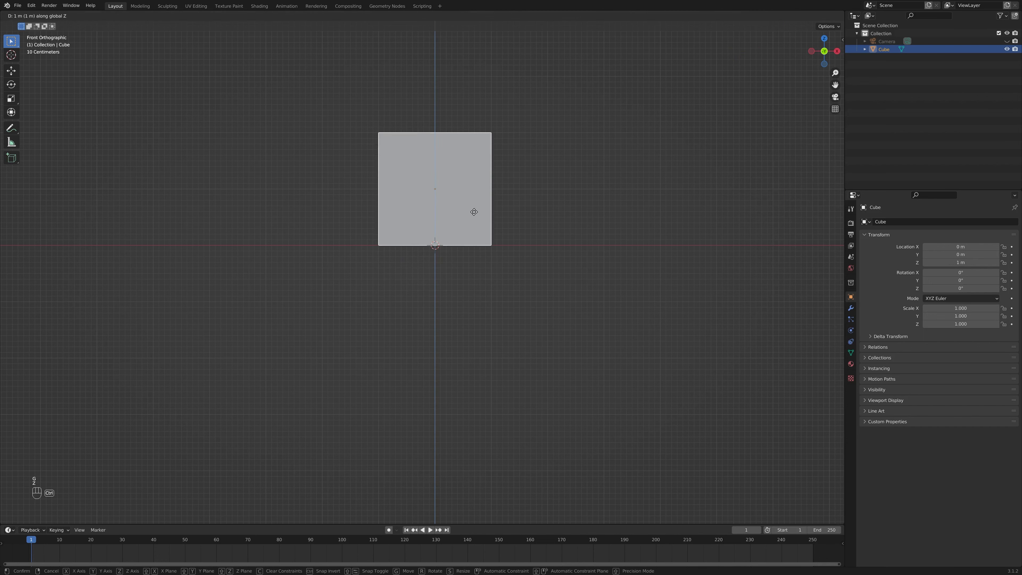
click(474, 212)
middle_drag(475, 212, 684, 201)
click(1007, 49)
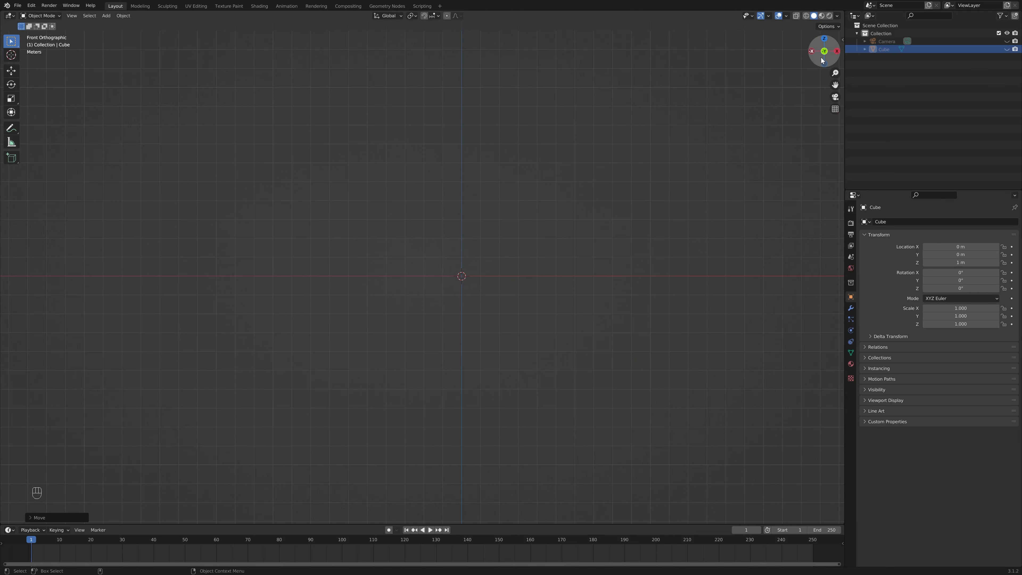
- Add a cylinder mesh and raise it along the Z axis to a height of about 2.27 m
key(shift+a)
mouse_move(605, 220)
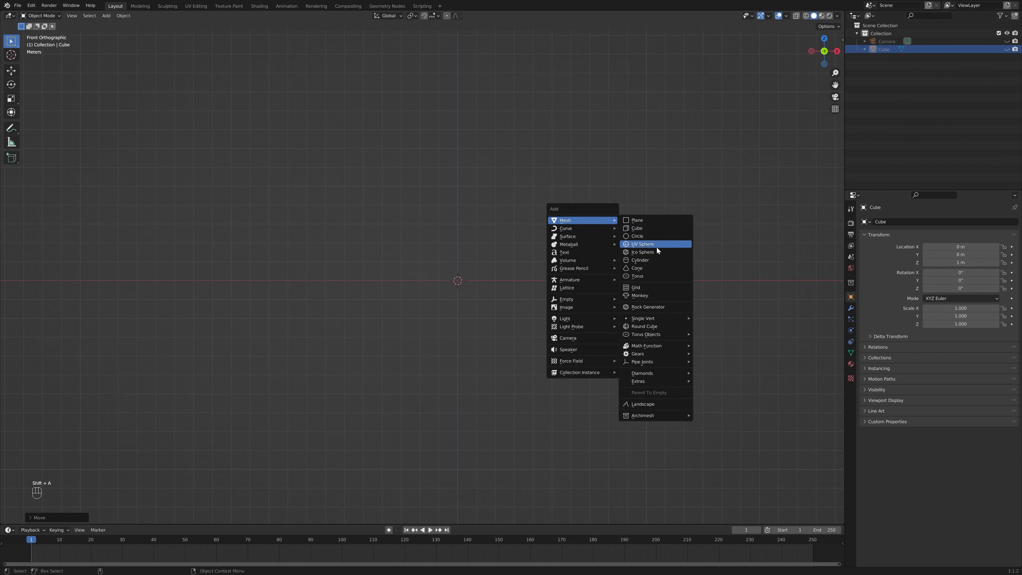
click(650, 260)
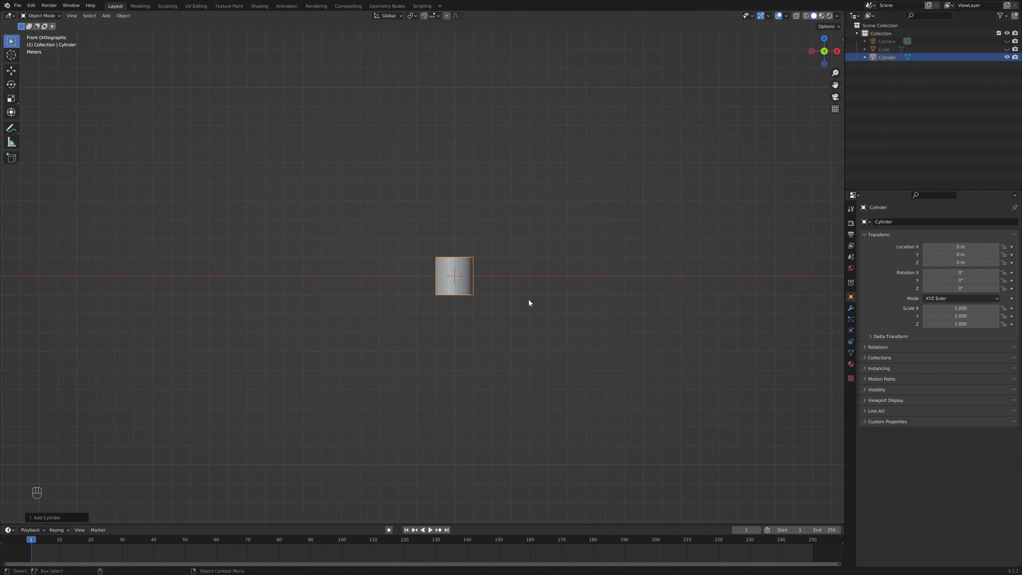
key(g)
key(z)
click(522, 262)
- Scale the cylinder up to about 3.17 and flatten it along Z to a scale of about 1.35
key(s)
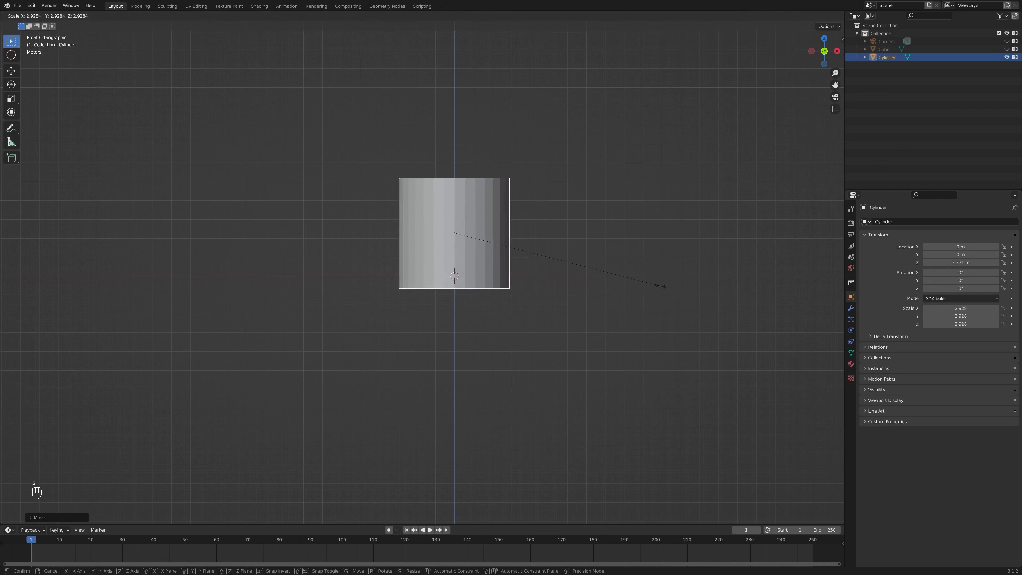
click(680, 292)
key(s)
key(z)
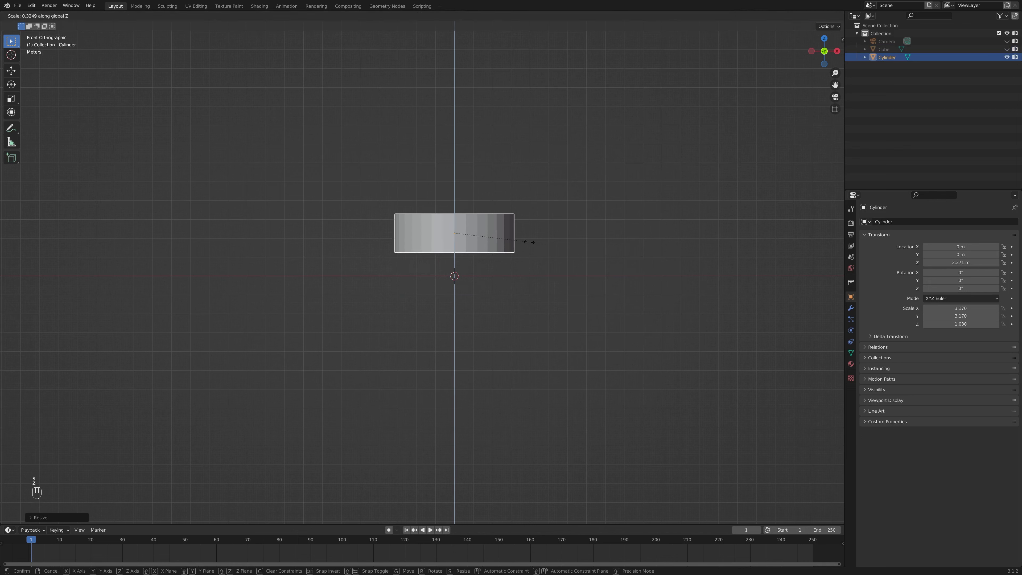
click(553, 238)
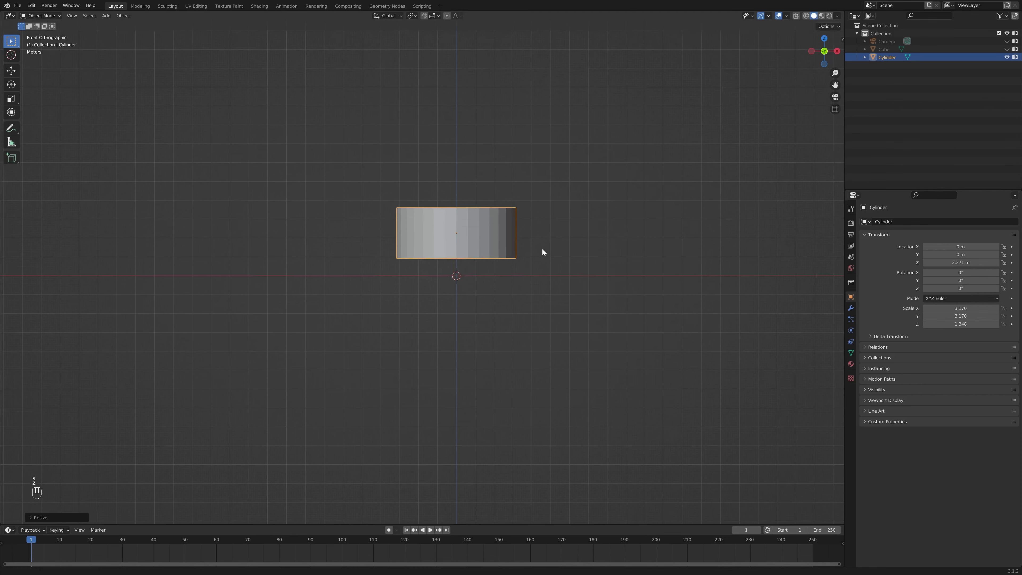
- Add two evenly spaced horizontal loop cuts around the cylinder's side and scale them close together along Z
middle_drag(540, 249, 543, 268)
key(Tab)
key(ctrl+r)
scroll(497, 247, up, 1)
click(497, 247)
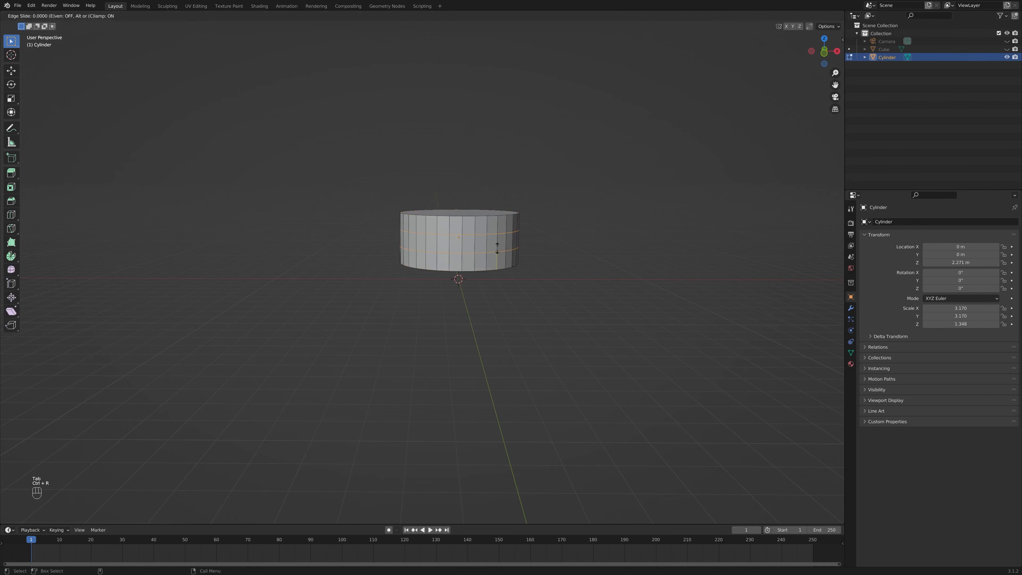
right_click(497, 247)
scroll(519, 252, up, 4)
key(s)
key(z)
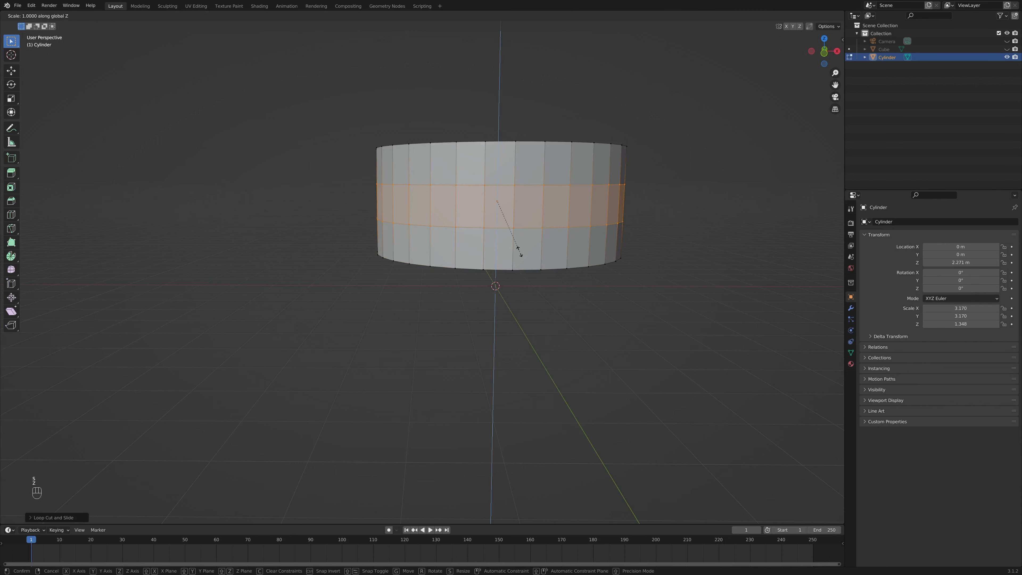
click(510, 204)
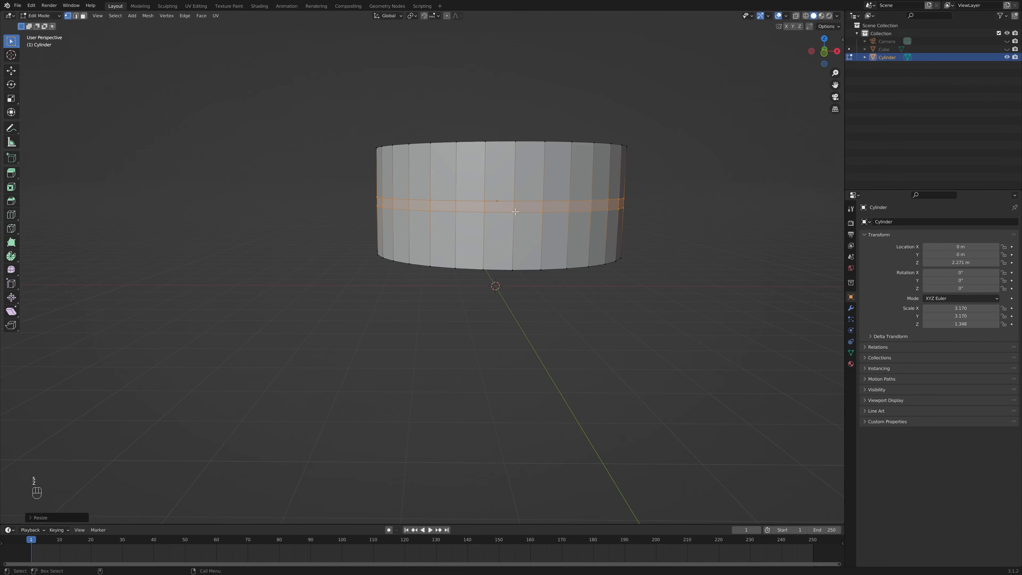
- Scale the cylinder's top and bottom edge loops inward together to form a saucer shape
click(531, 144)
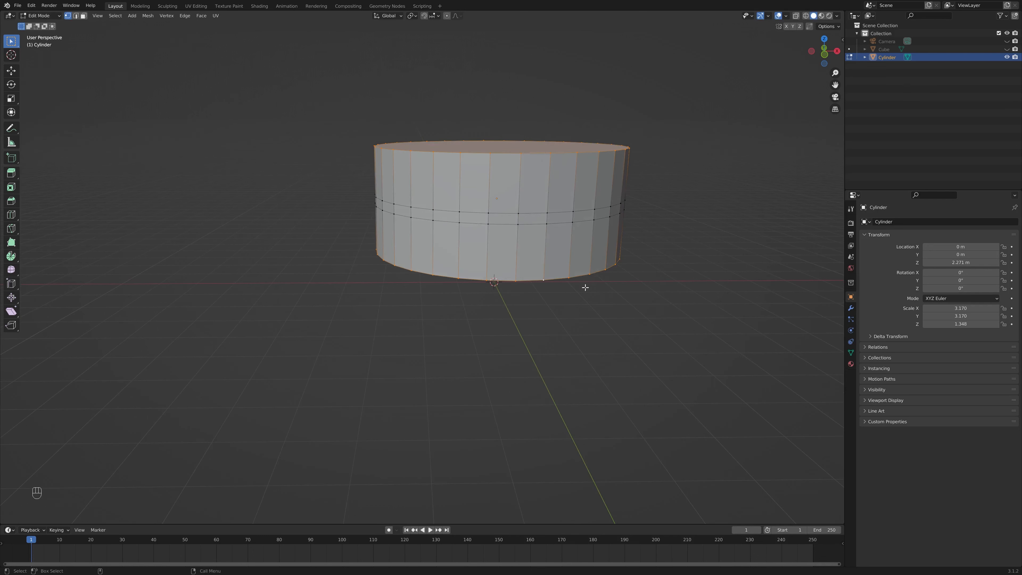
key(s)
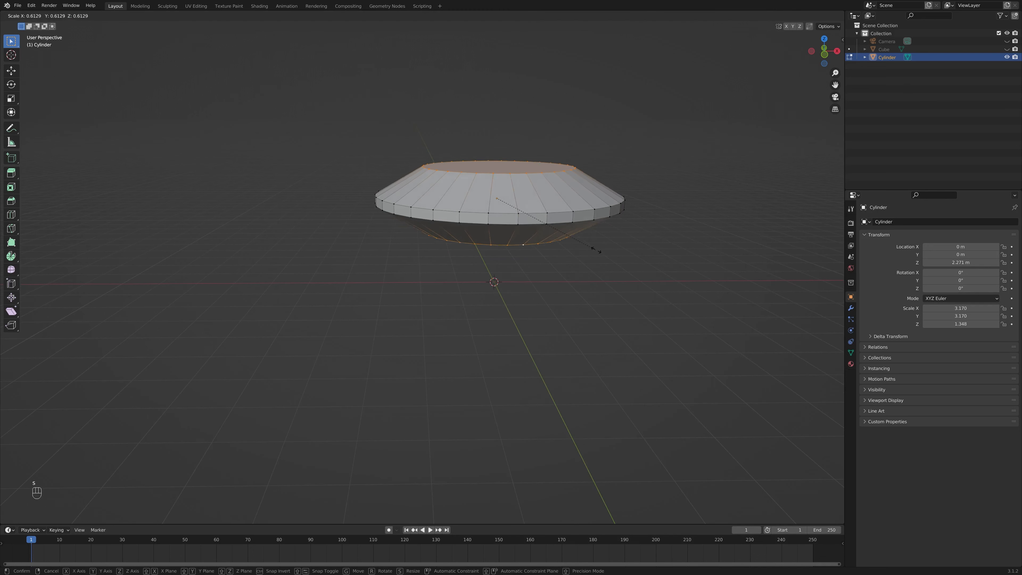
click(591, 246)
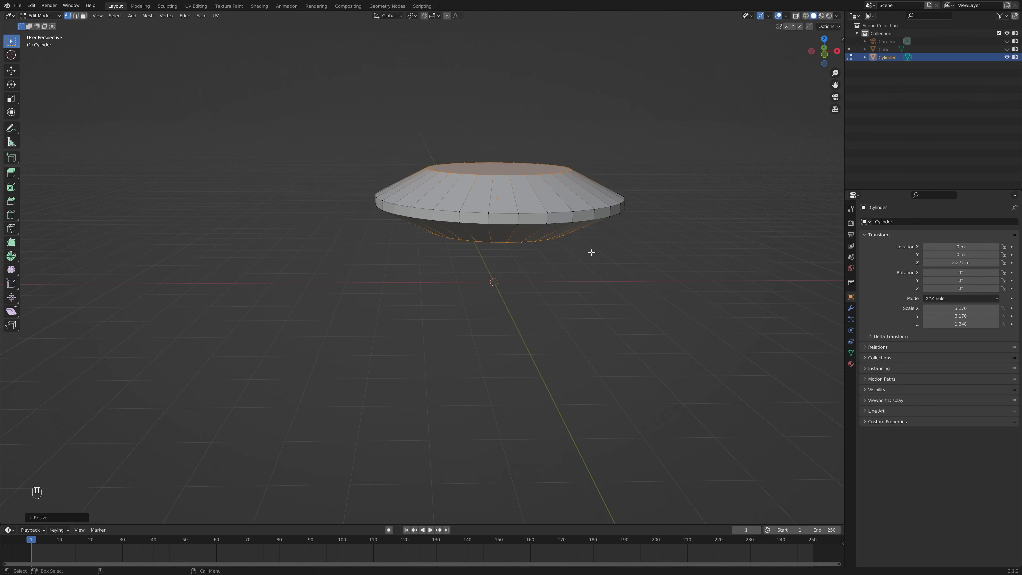
- Scale the saucer's top edge loop inward to about 0.67 and make its bottom edge loop slightly narrower
middle_drag(593, 251, 546, 173)
alt+click(531, 170)
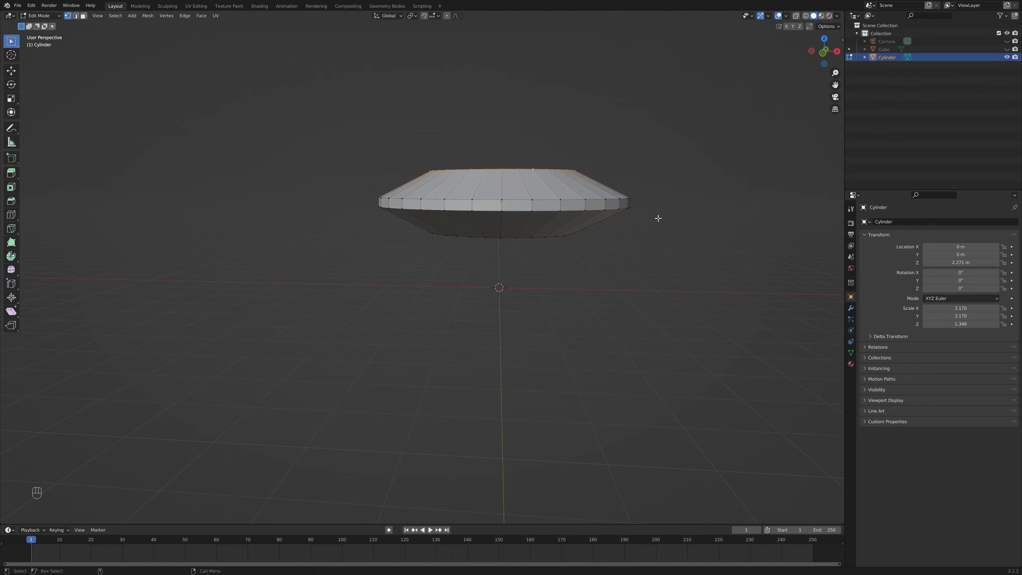
key(s)
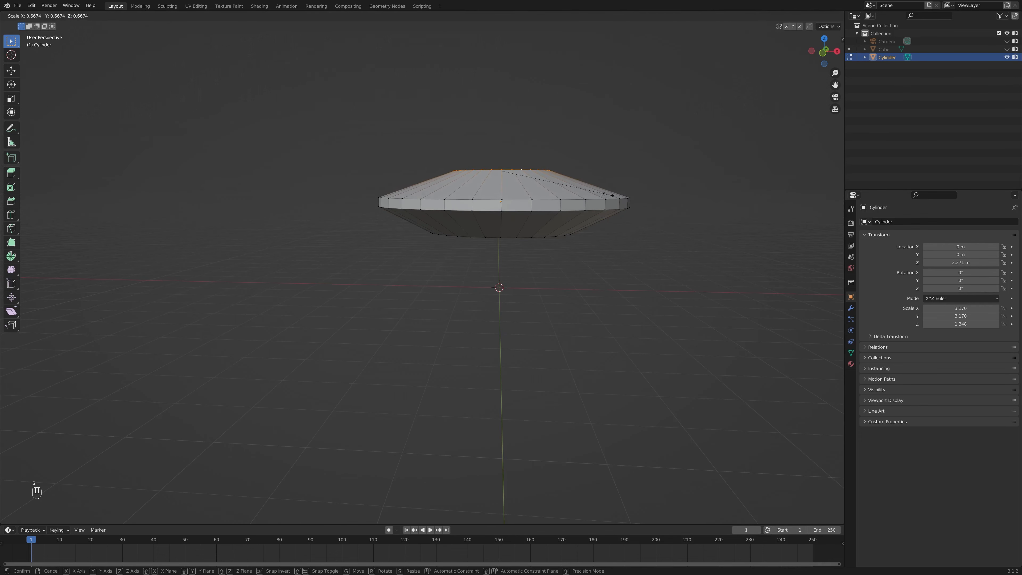
click(609, 196)
middle_drag(611, 224, 534, 225)
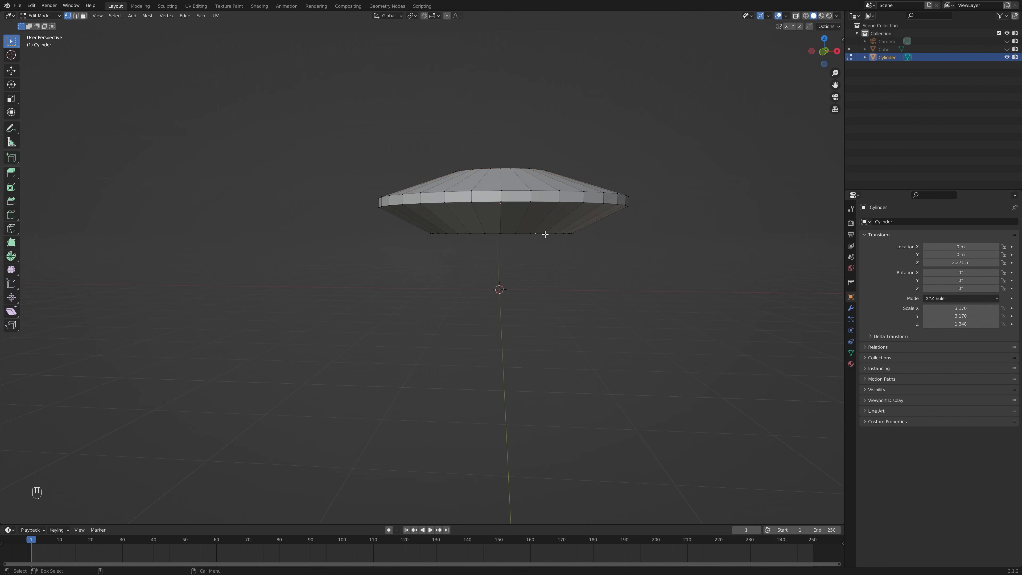
key(s)
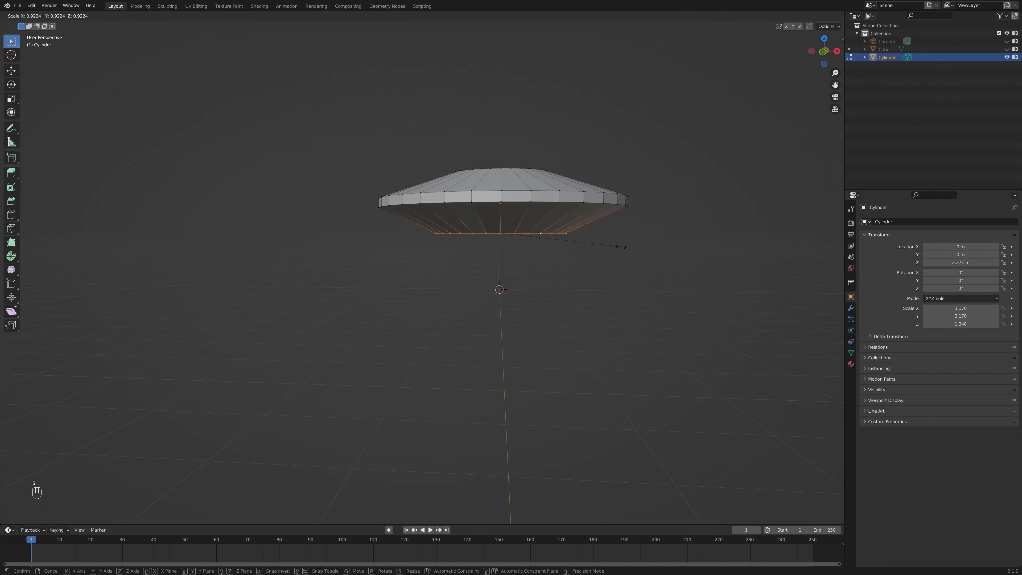
click(617, 244)
- Add a loop cut around the saucer's lower side and scale it inward to about 0.91
key(ctrl+r)
click(557, 226)
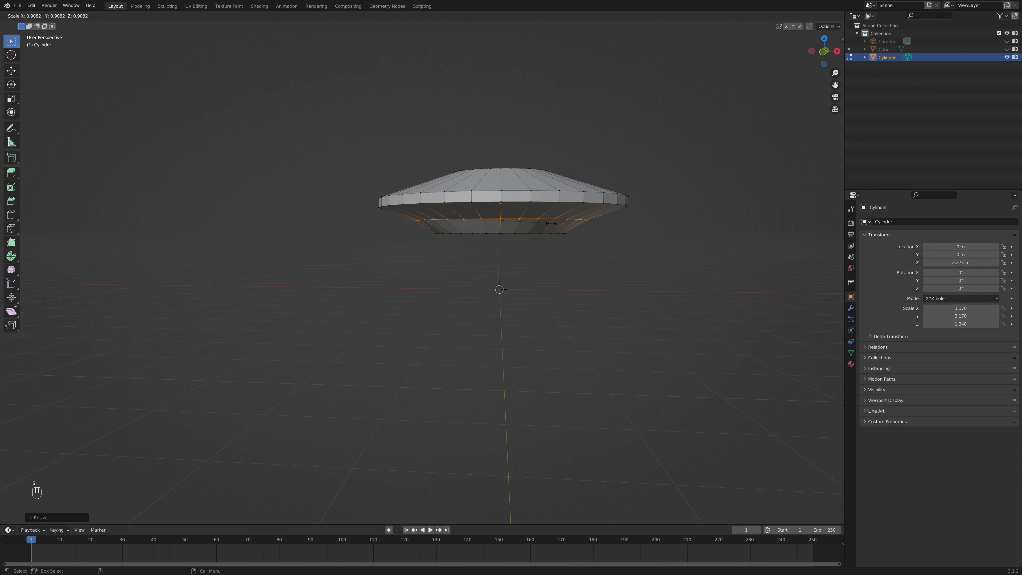
click(550, 223)
- Select the saucer's bottom face and inset it twice
middle_drag(553, 233, 574, 223)
scroll(573, 250, down, 3)
click(600, 251)
scroll(572, 243, up, 3)
click(541, 255)
middle_drag(625, 283, 669, 290)
scroll(621, 274, up, 2)
key(i)
click(650, 279)
key(i)
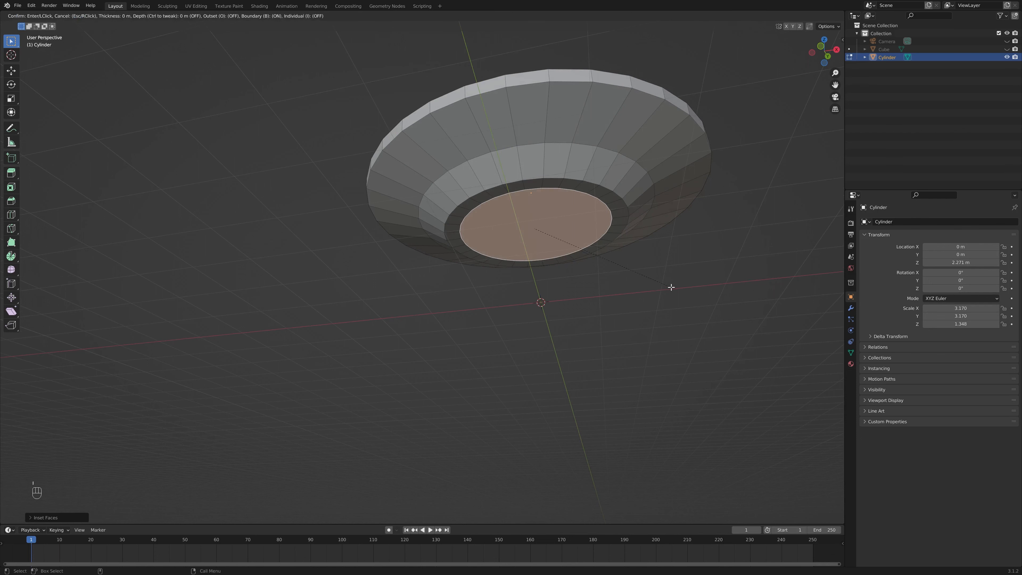
click(659, 286)
- Move the inner bottom face up along Z to create a recess in the saucer's underside
key(g)
key(z)
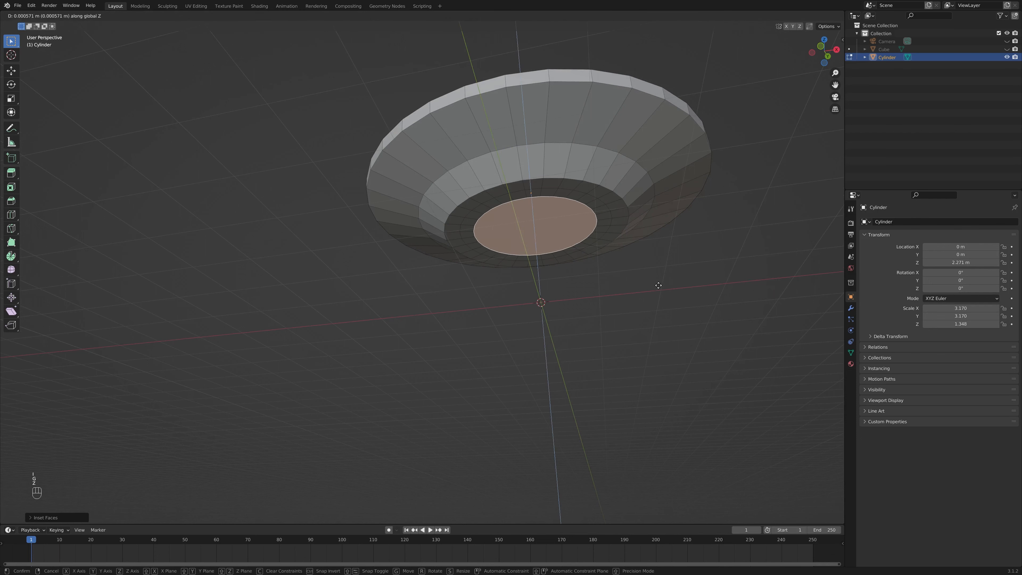
click(653, 267)
- Select the outer and inner edge loops of the flat rim around the bottom recess
middle_drag(653, 267, 569, 318)
scroll(647, 264, up, 3)
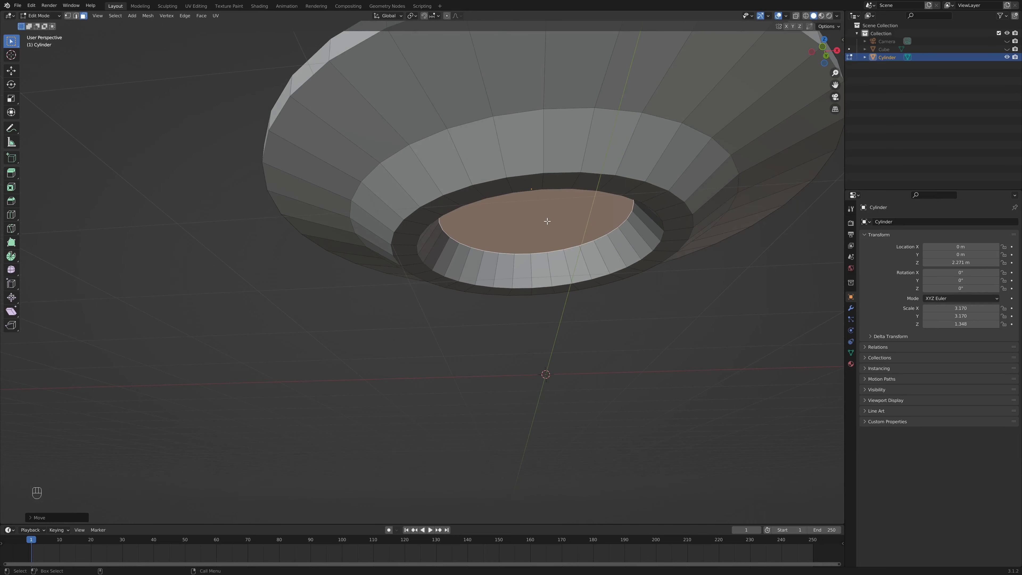
key(2)
alt+click(499, 184)
alt+shift+click(495, 197)
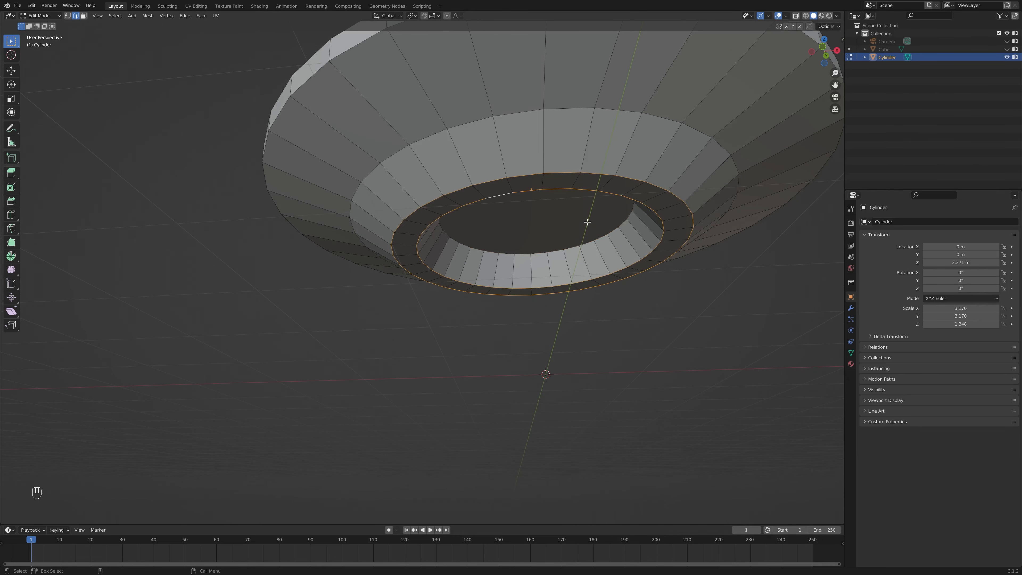
- Apply the saucer's scale in Object Mode
key(Tab)
key(ctrl+a)
click(567, 232)
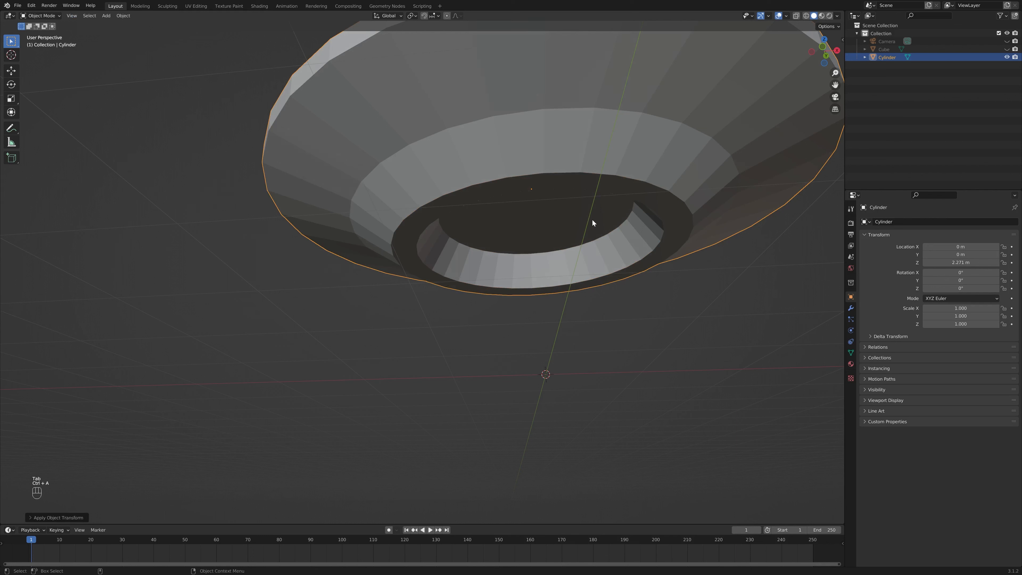
- Bevel the two selected rim edge loops around the bottom recess about 0.07 m wide, with two segments and Clamp Overlap on
key(Tab)
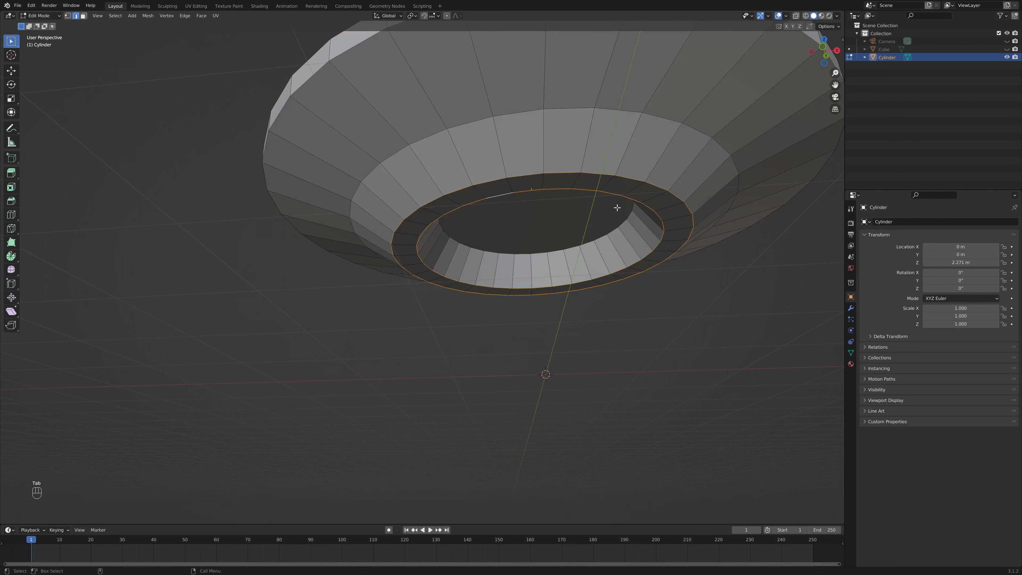
key(ctrl+b)
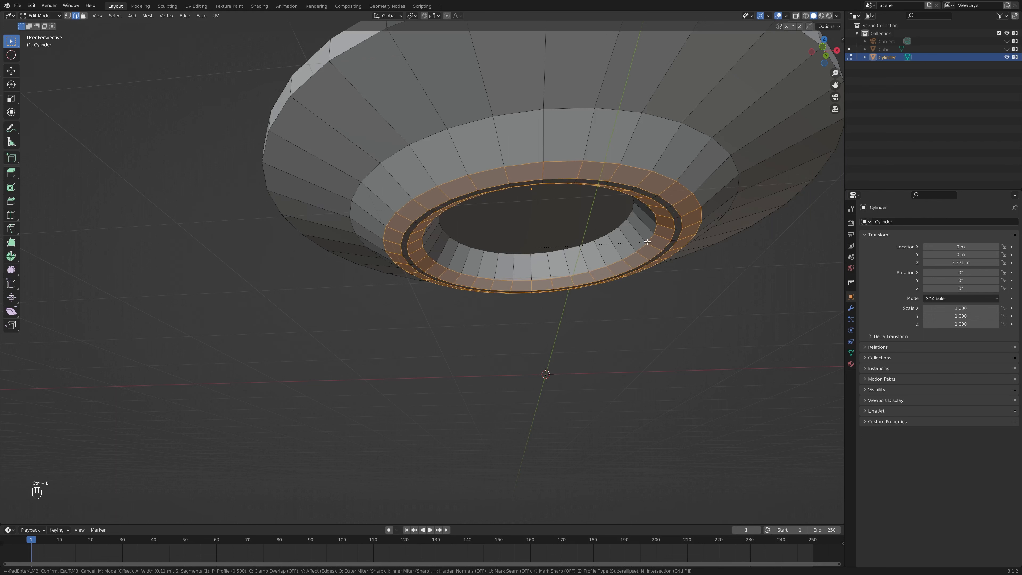
key(c)
scroll(644, 239, up, 1)
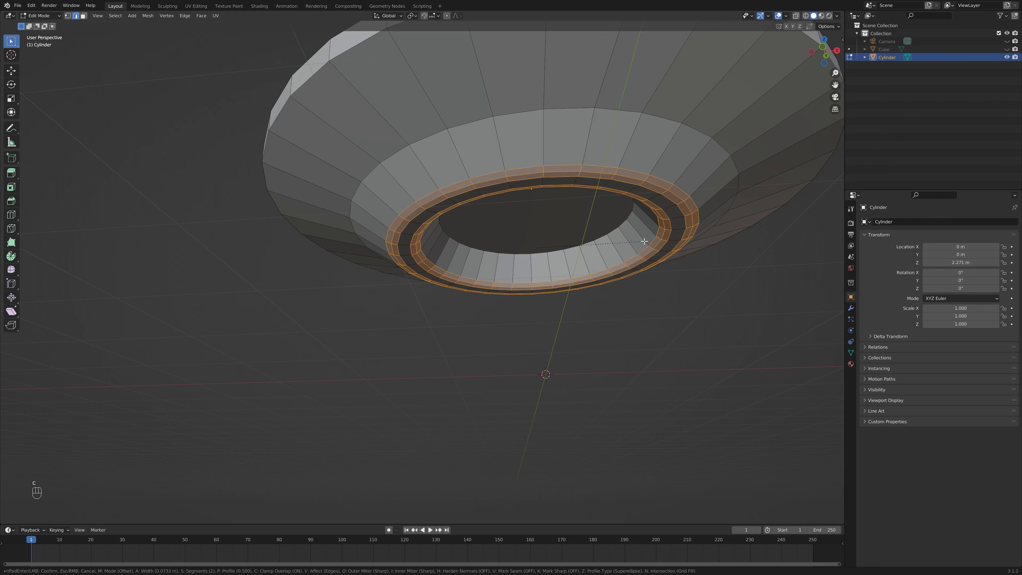
click(643, 241)
- Select the upper and lower edge loops of the saucer's outer band and bevel them with three segments
mouse_move(643, 242)
middle_down()
mouse_move(655, 292)
mouse_move(617, 261)
mouse_move(654, 217)
mouse_move(636, 255)
middle_up()
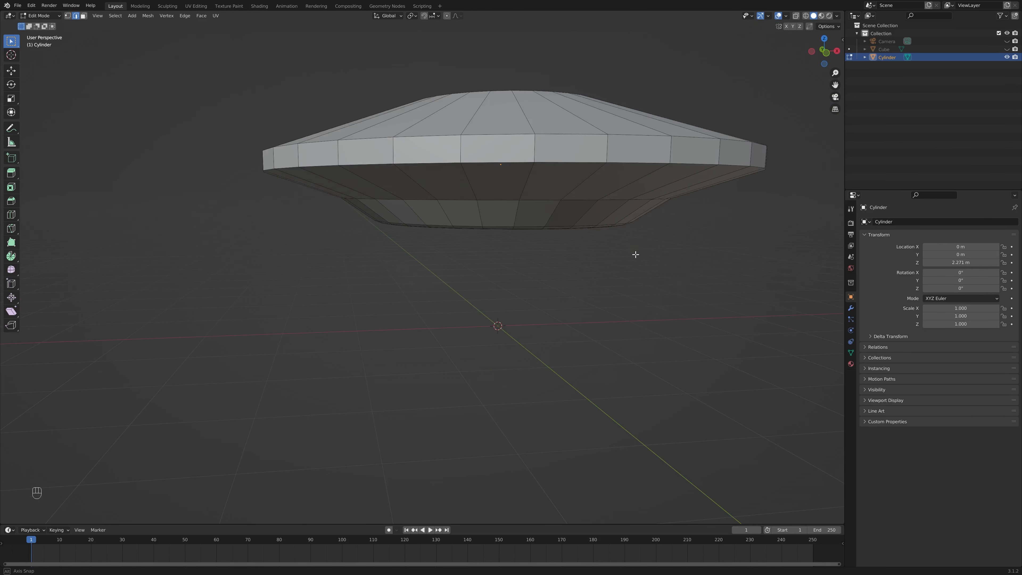
alt+click(552, 162)
alt+shift+click(554, 135)
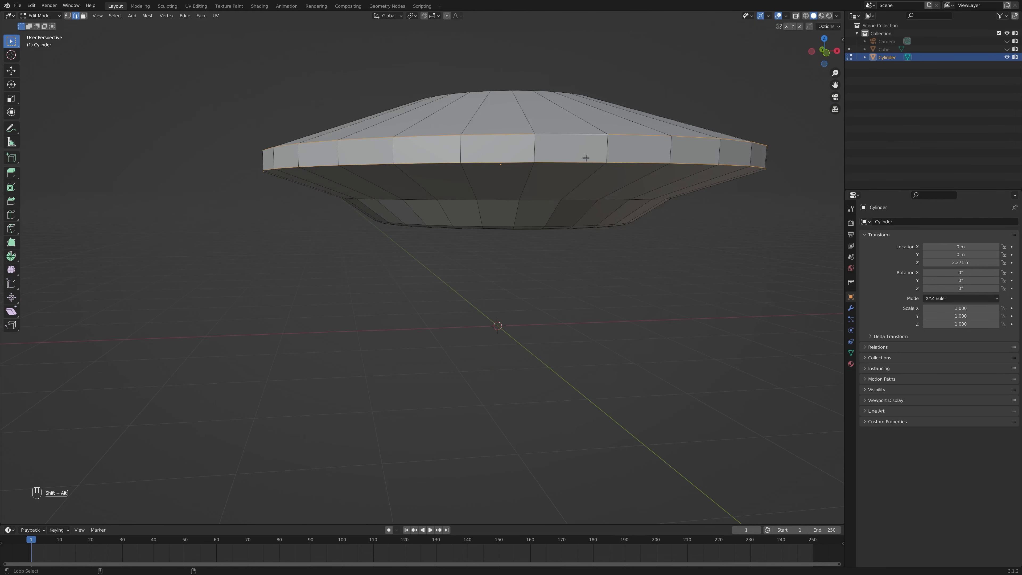
middle_drag(616, 193, 605, 194)
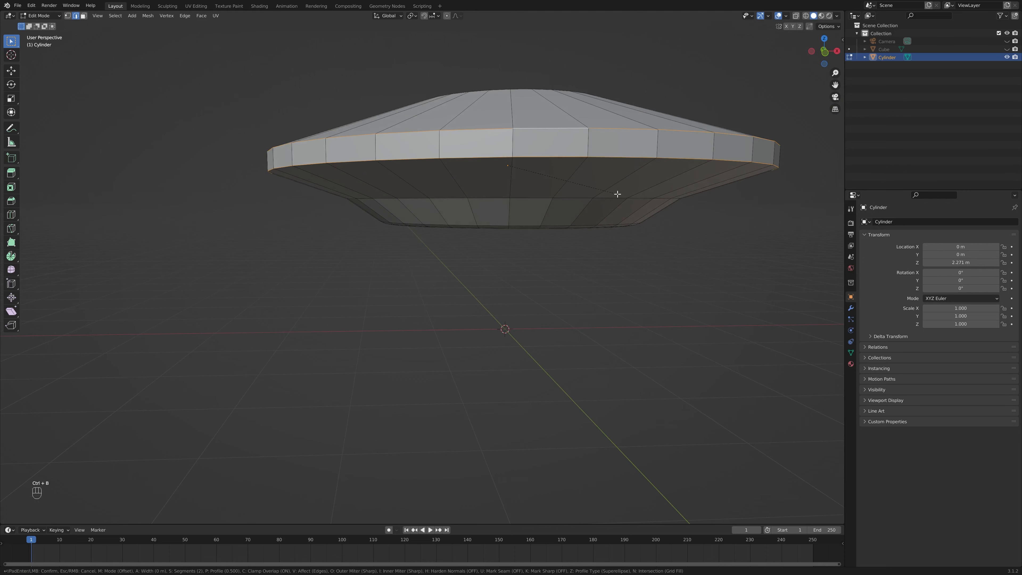
key(ctrl+b)
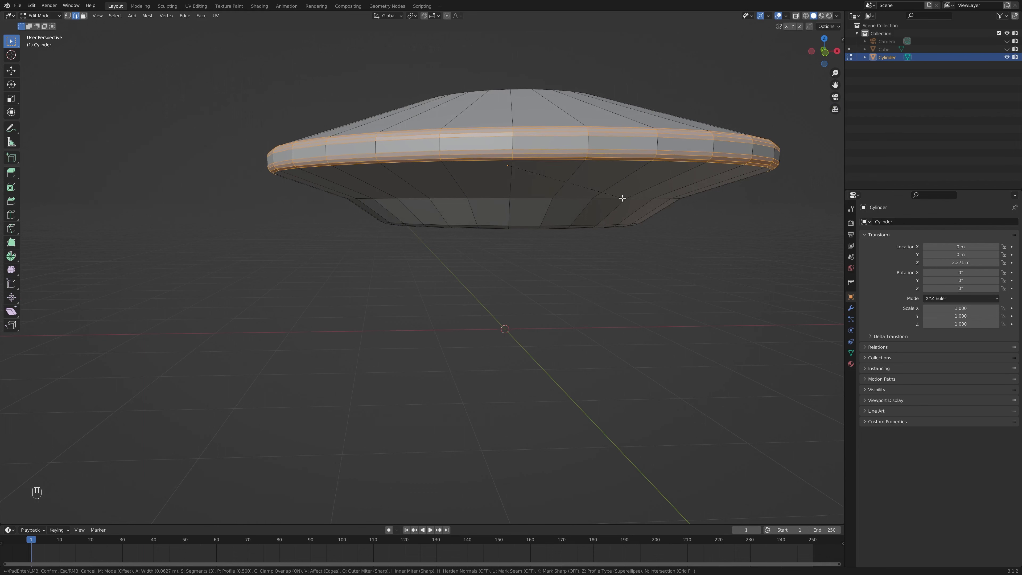
scroll(624, 197, up, 1)
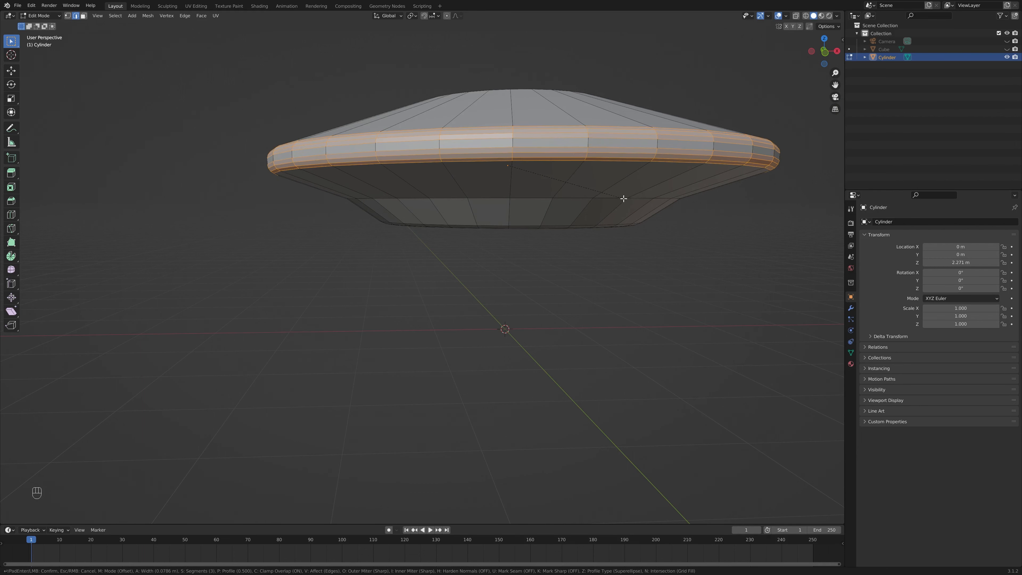
click(616, 196)
- Select the saucer's top face and lower it slightly along the Z axis
scroll(611, 195, down, 2)
middle_drag(612, 194, 525, 239)
click(642, 222)
key(3)
click(539, 255)
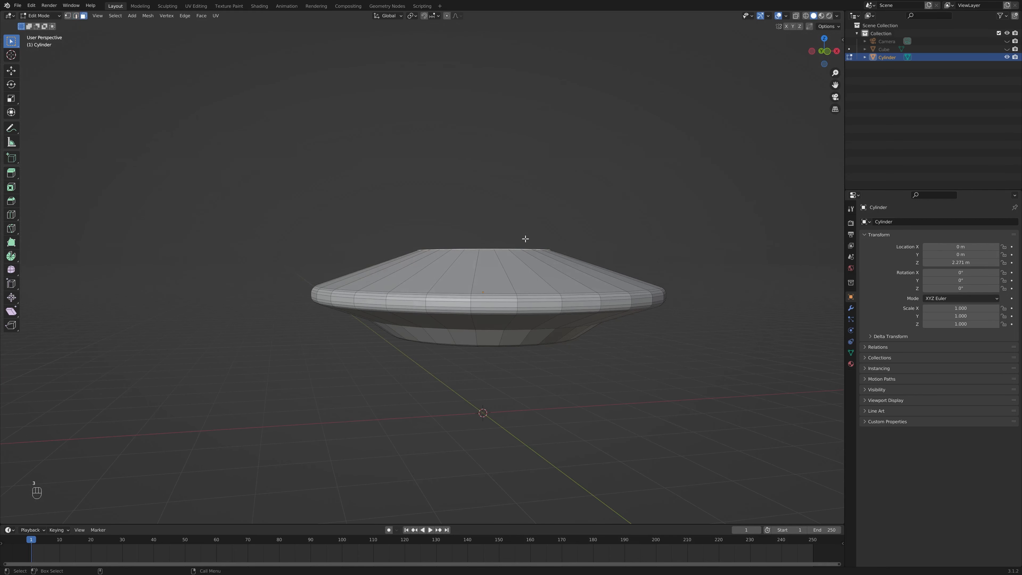
key(g)
key(z)
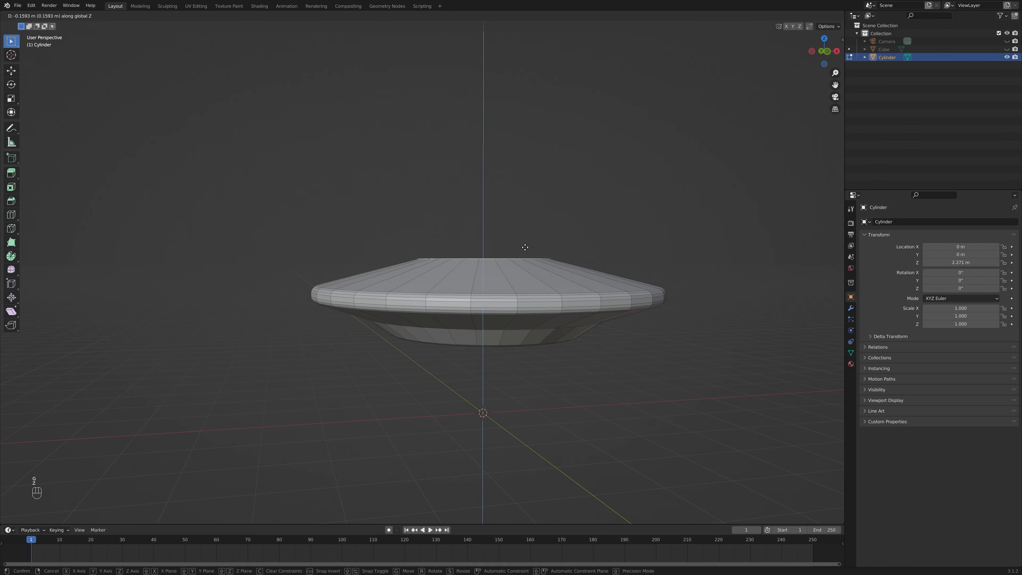
click(526, 242)
- Extrude the top face up about 0.12 m along global Z and scale it down to about 0.95
middle_drag(525, 242, 536, 273)
key(e)
key(z)
key(z)
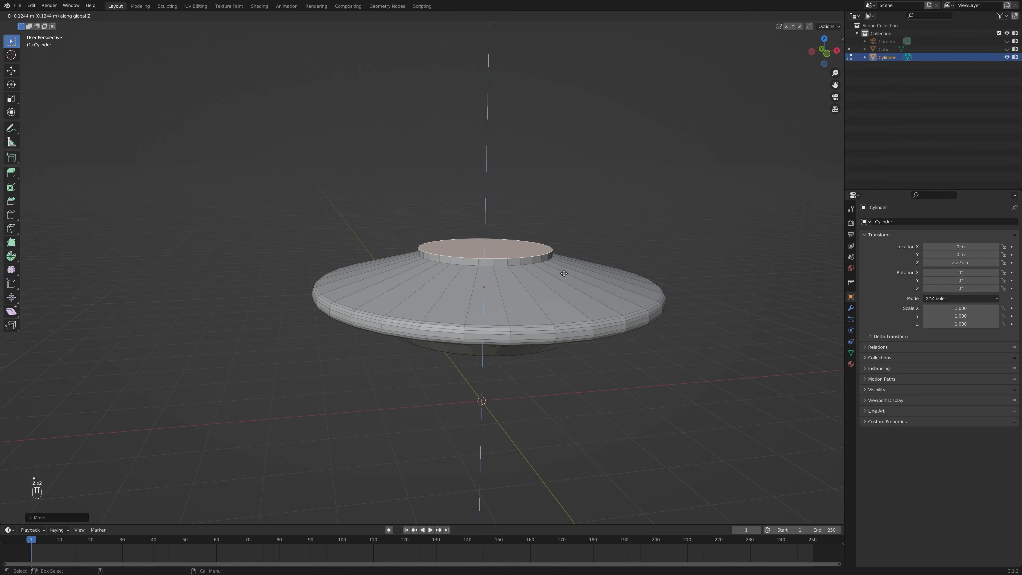
key(s)
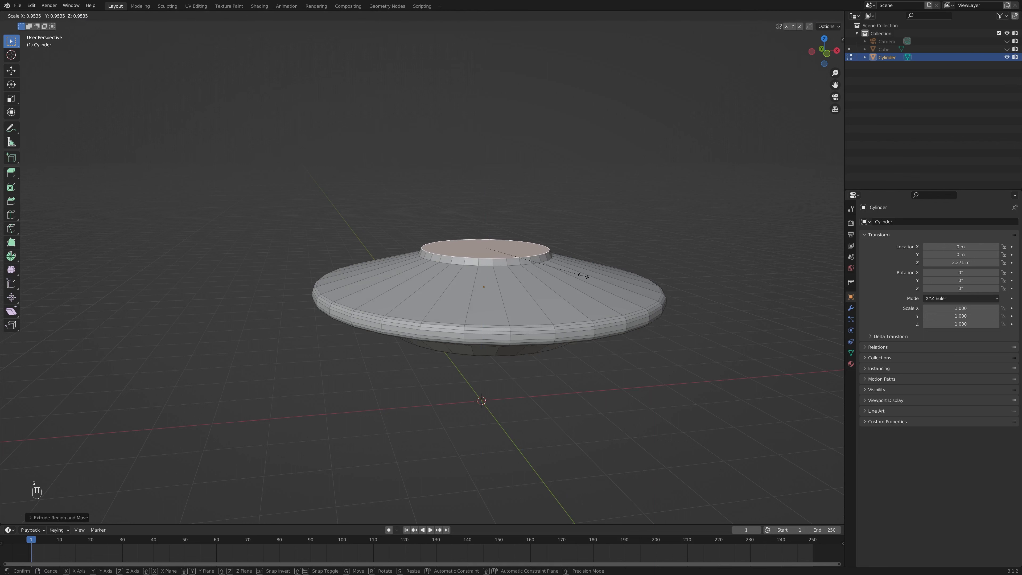
click(582, 276)
- Return to Object Mode and apply smooth shading to the saucer
middle_drag(583, 276, 490, 314)
scroll(553, 268, up, 2)
mouse_move(505, 263)
middle_down()
mouse_move(509, 340)
mouse_move(519, 311)
mouse_move(480, 309)
mouse_move(496, 319)
mouse_move(541, 282)
mouse_move(548, 382)
mouse_move(593, 351)
mouse_move(644, 262)
mouse_move(566, 315)
mouse_move(587, 356)
mouse_move(668, 363)
mouse_move(473, 329)
mouse_move(521, 322)
mouse_move(502, 339)
mouse_move(487, 326)
mouse_move(502, 304)
mouse_move(514, 323)
middle_up()
key(Tab)
right_click(483, 307)
click(463, 308)
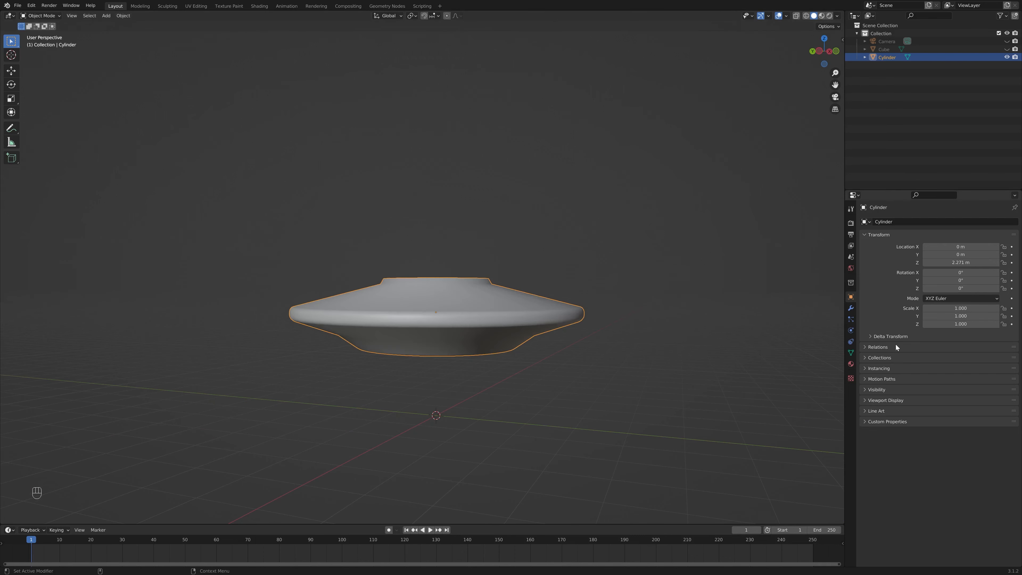
- Enable Auto Smooth at 30° in the saucer mesh's normals settings and check the shading
click(851, 352)
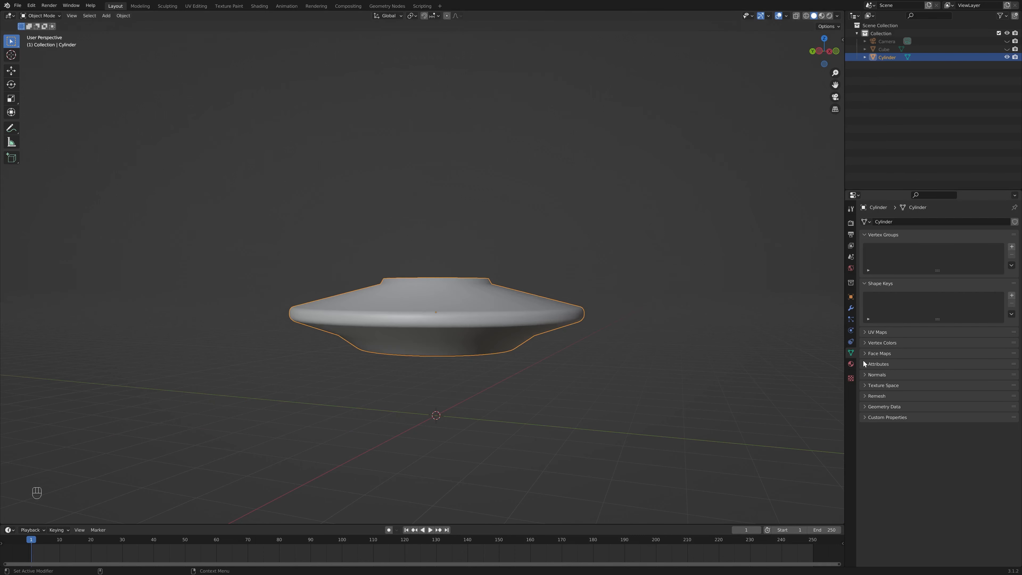
click(871, 374)
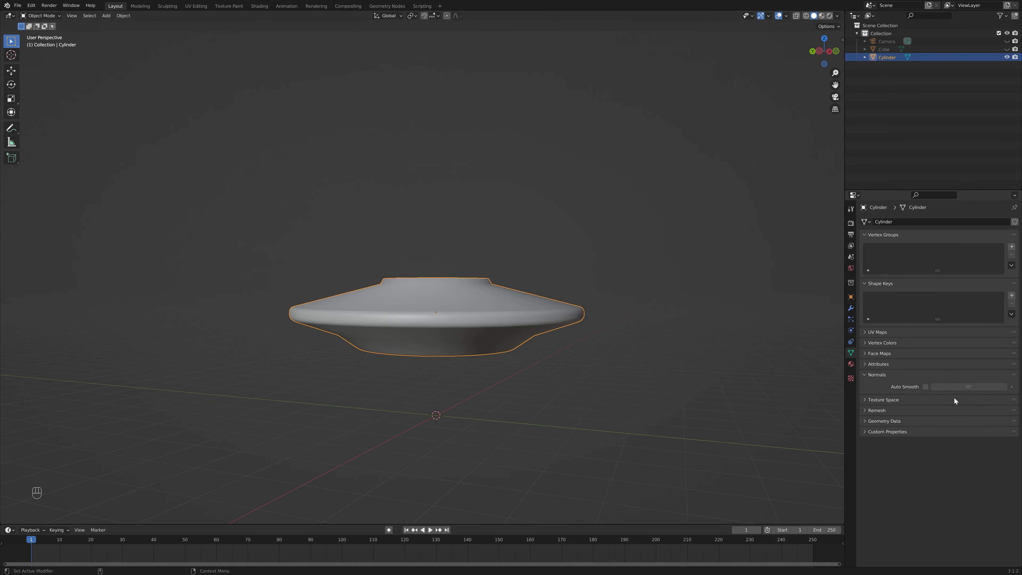
click(924, 386)
middle_drag(564, 367, 590, 347)
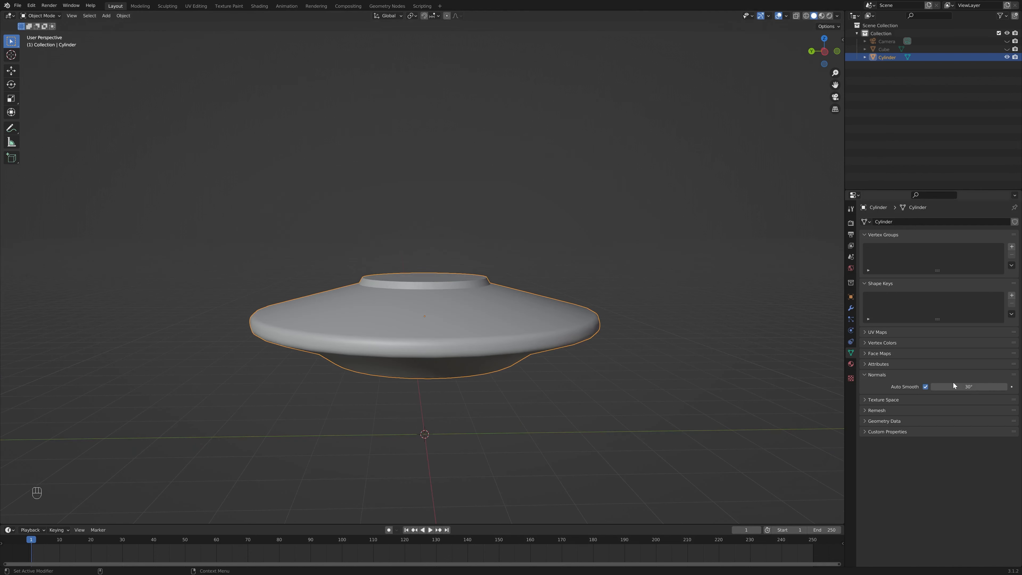
scroll(610, 328, up, 5)
mouse_move(492, 371)
middle_down()
mouse_move(496, 347)
mouse_move(496, 361)
middle_up()
scroll(497, 347, down, 4)
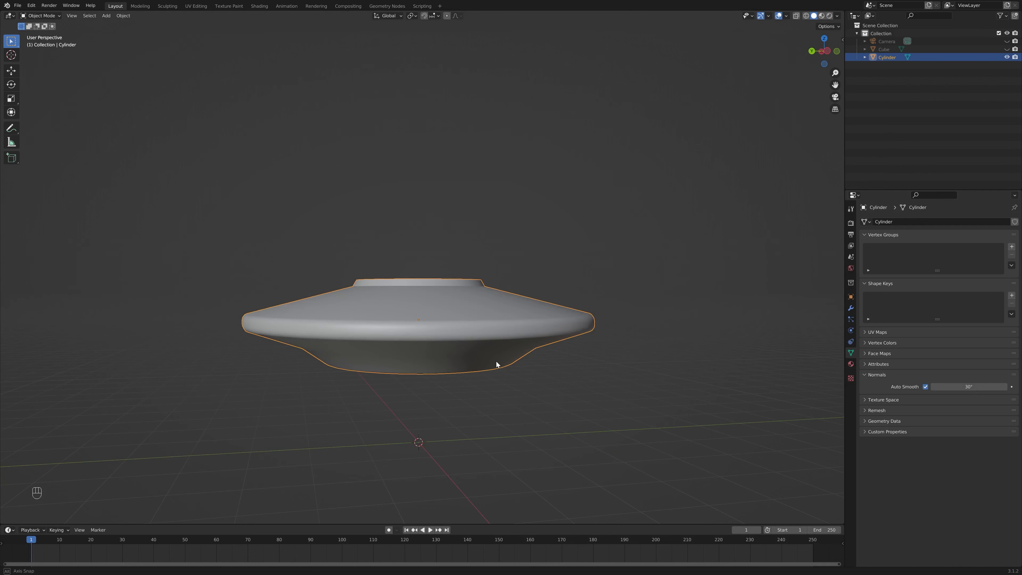
- Switch the saucer back to flat shading and check its facets
right_click(456, 315)
click(458, 316)
middle_drag(465, 305, 538, 333)
scroll(556, 230, up, 5)
scroll(556, 229, down, 5)
scroll(573, 316, down, 2)
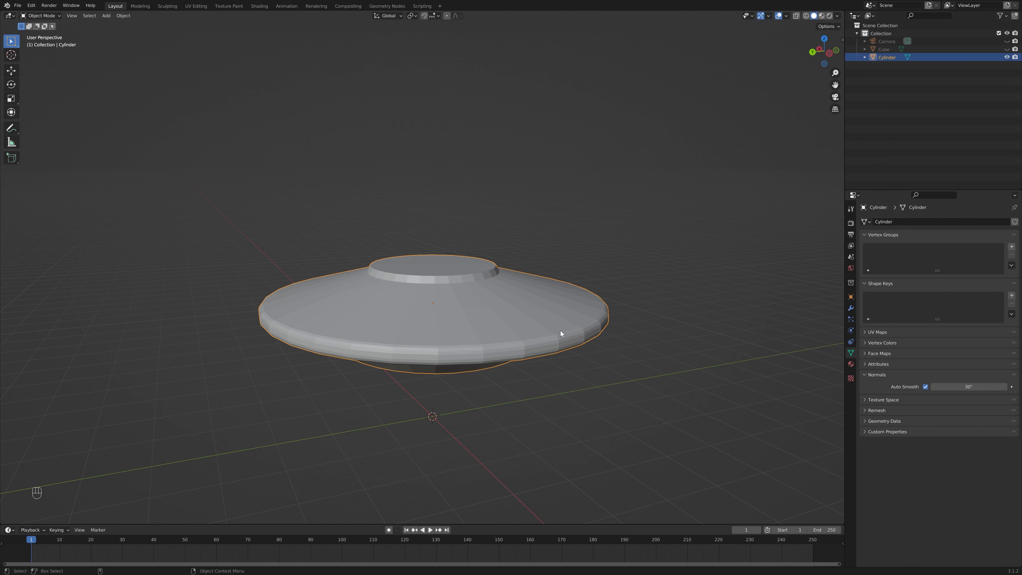
- Add a Wireframe modifier to the saucer and turn off Replace Original to keep the solid faces
middle_drag(596, 294, 586, 316)
scroll(588, 304, up, 1)
click(607, 318)
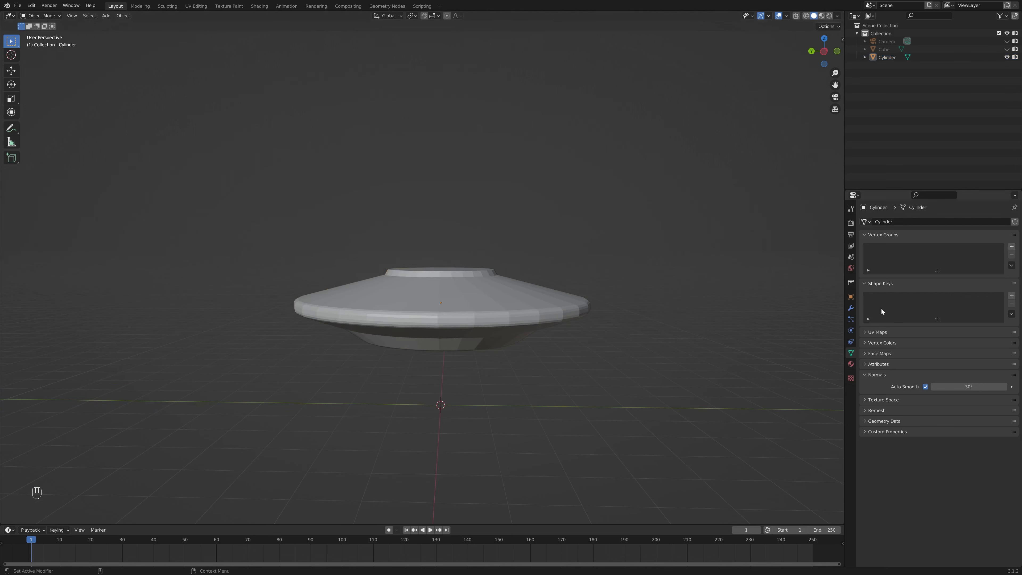
click(852, 309)
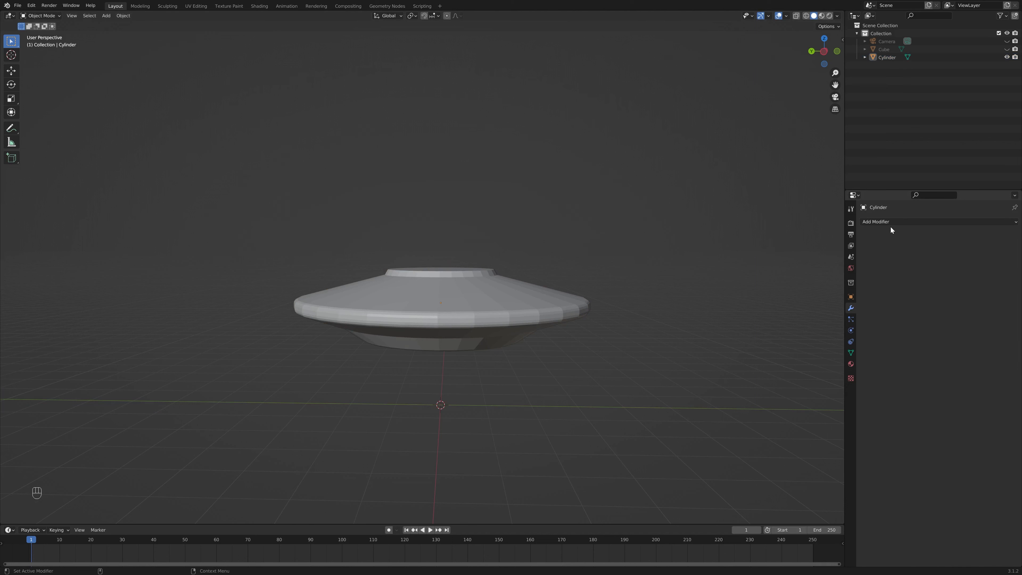
click(883, 221)
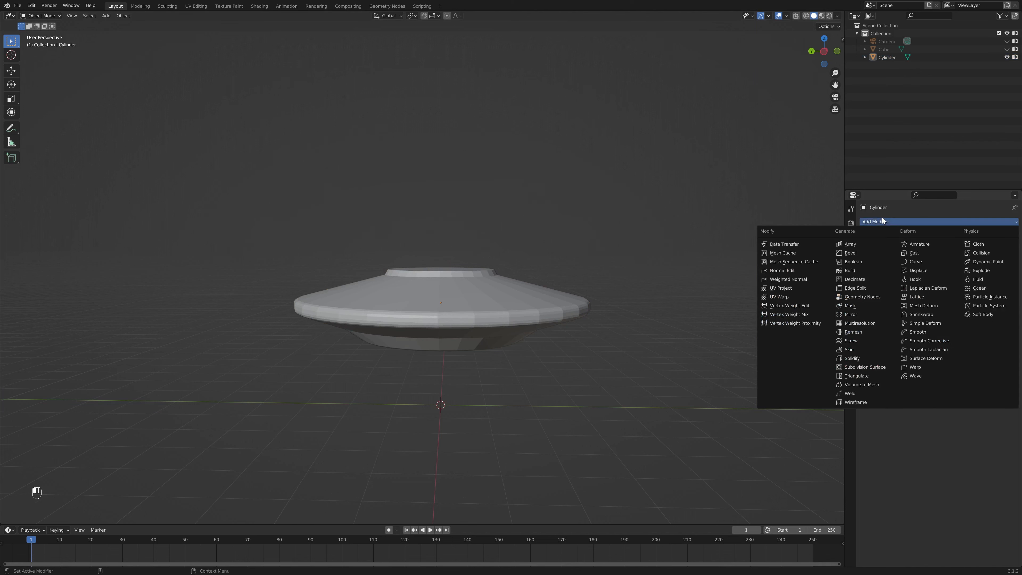
click(862, 402)
middle_drag(466, 326, 507, 262)
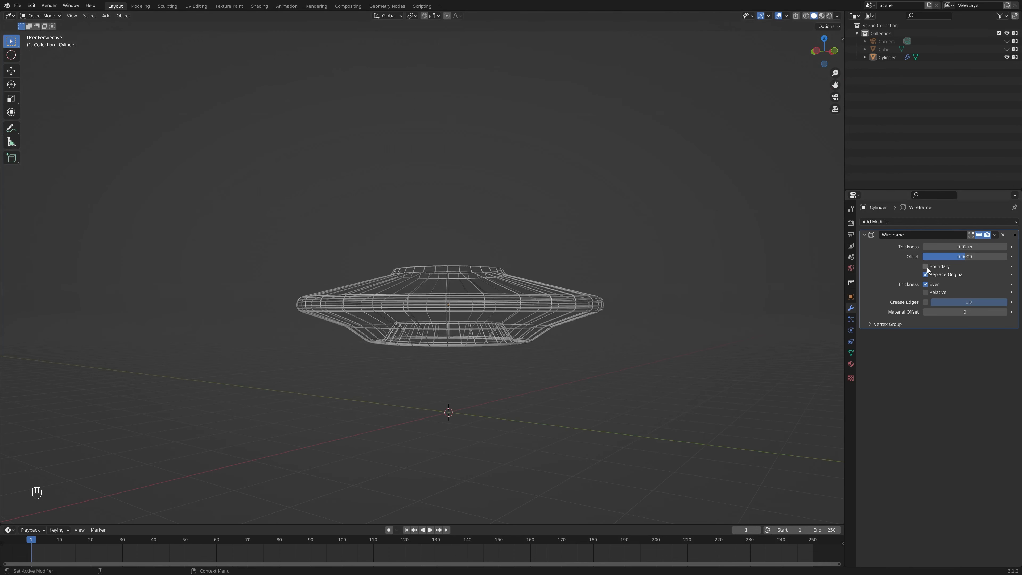
click(926, 275)
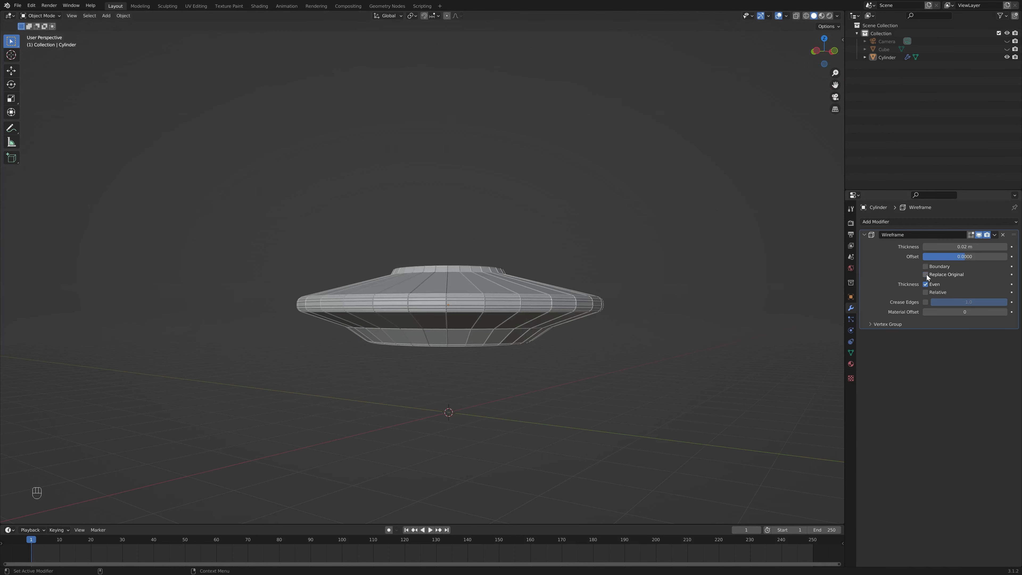
- Inspect the wireframe edges on the saucer's upper surface and open the modifier's vertex group options
middle_drag(529, 280, 688, 284)
scroll(559, 288, up, 5)
scroll(688, 284, down, 8)
middle_drag(591, 285, 566, 313)
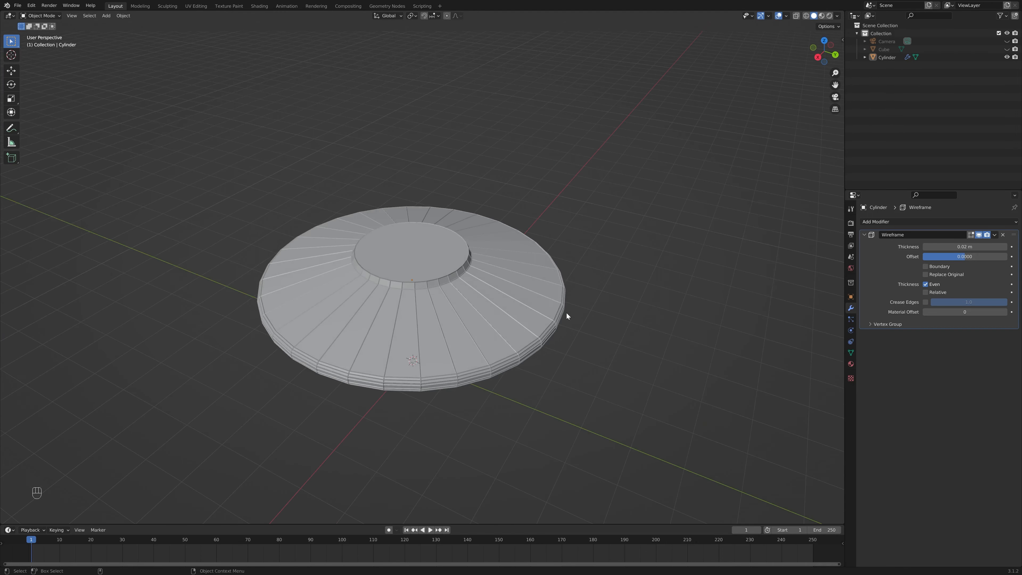
middle_drag(434, 304, 449, 258)
scroll(445, 301, up, 3)
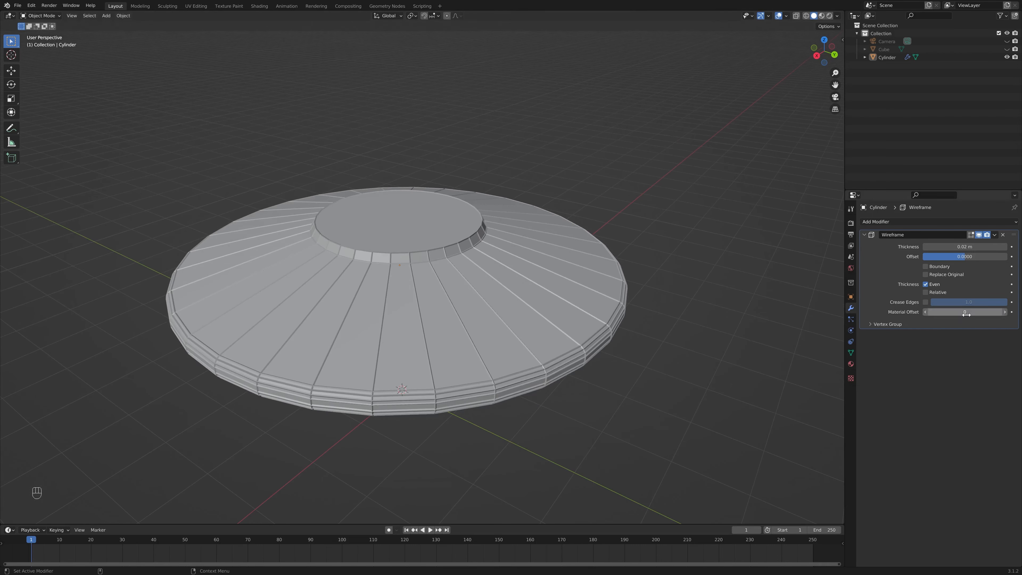
click(881, 325)
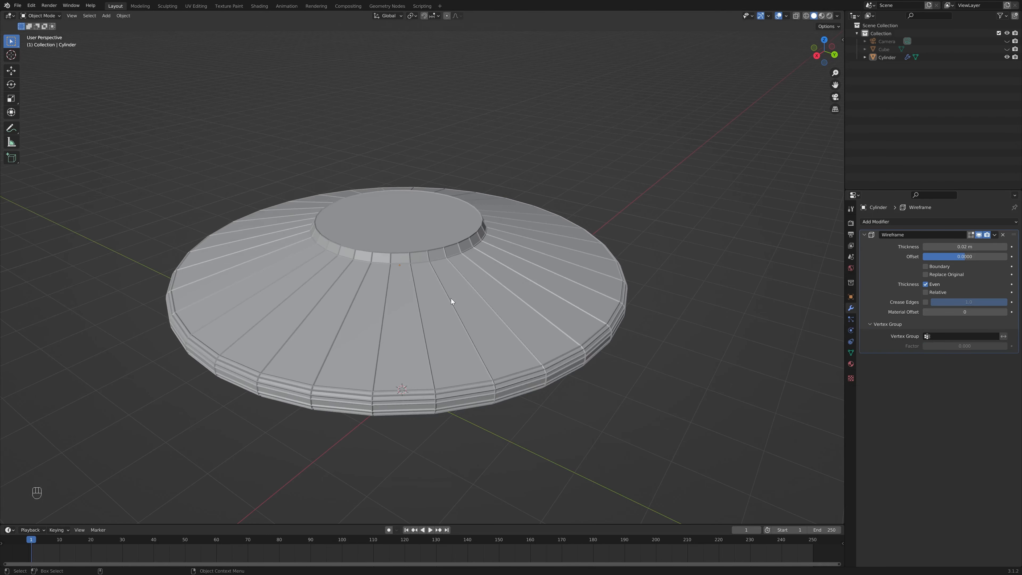
- Examine the wireframed saucer from above, from below and in front orthographic view
middle_drag(241, 263, 406, 316)
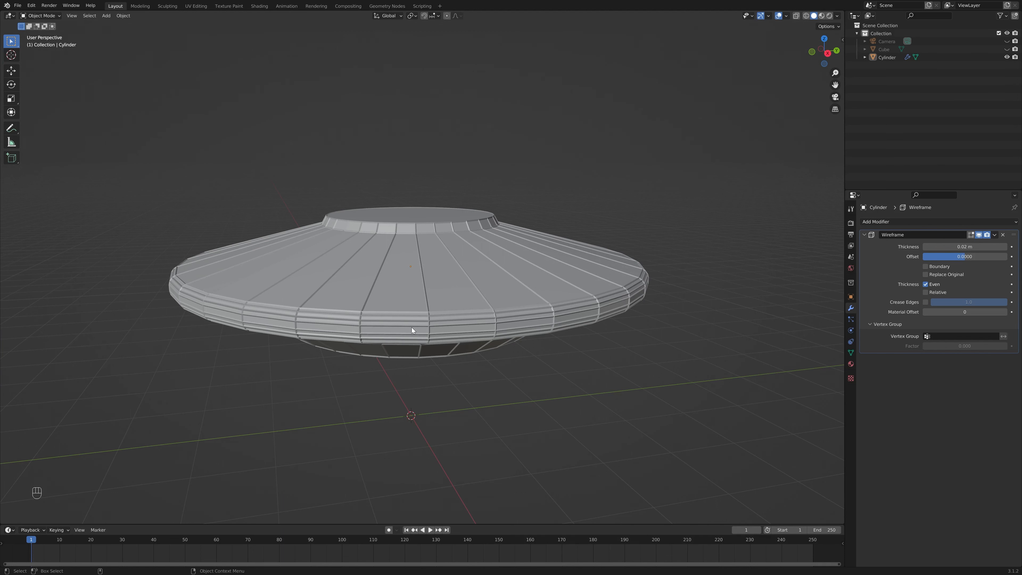
middle_drag(577, 389, 503, 322)
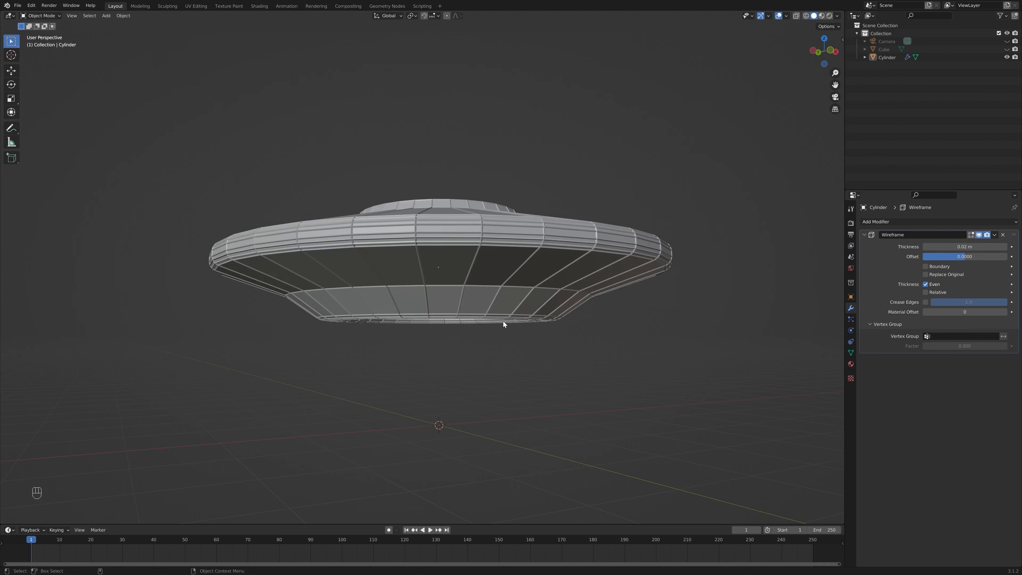
middle_drag(545, 352, 544, 345)
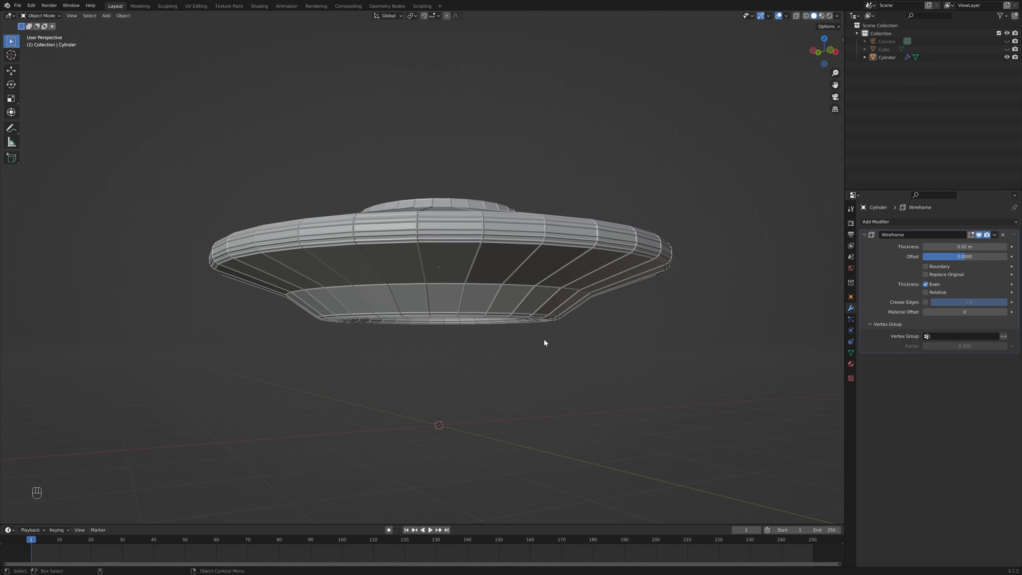
middle_drag(544, 343, 481, 315)
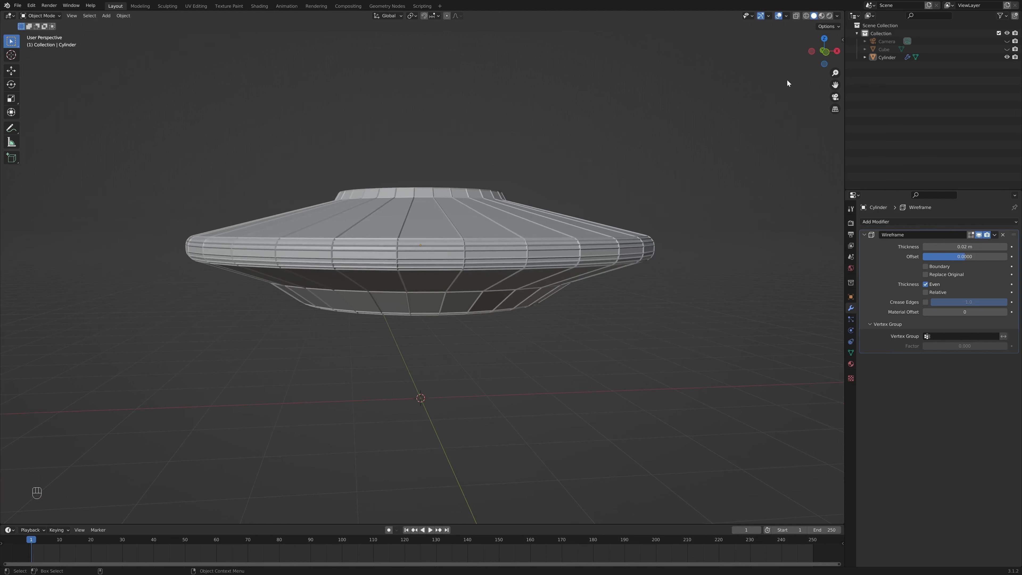
click(824, 52)
middle_drag(510, 277, 446, 240)
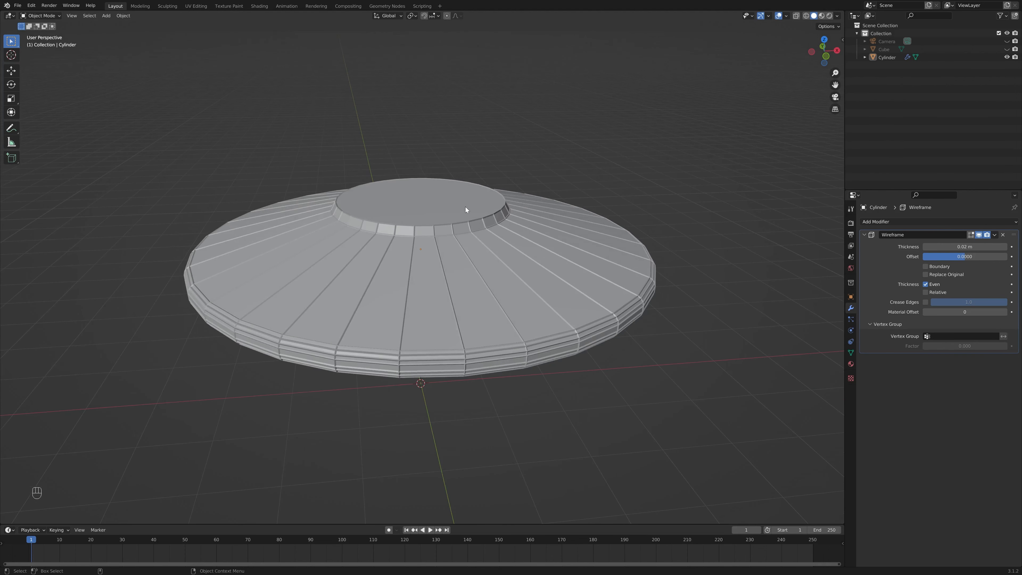
middle_drag(439, 164, 423, 204)
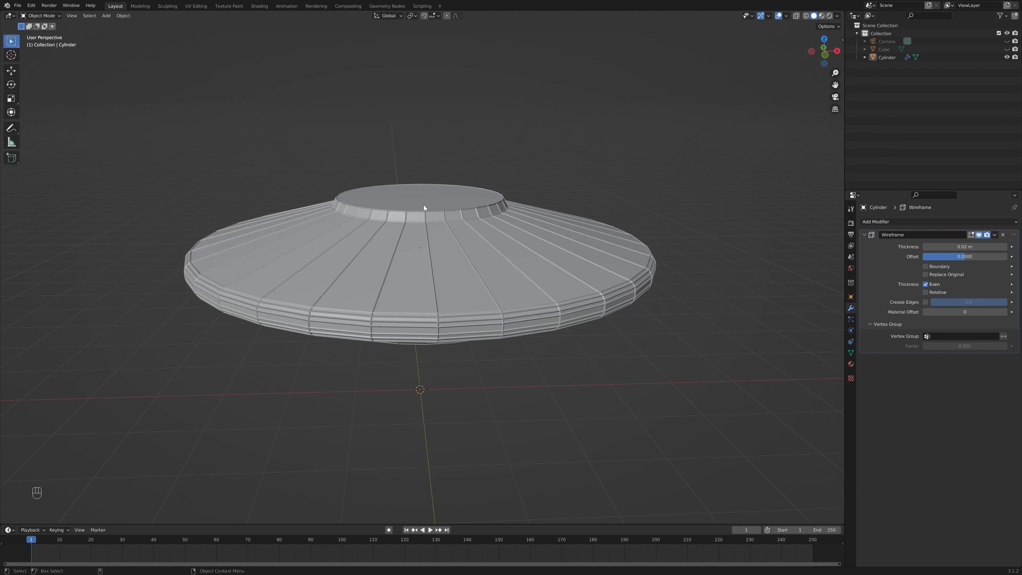
click(825, 56)
shift+middle_drag(625, 285, 621, 263)
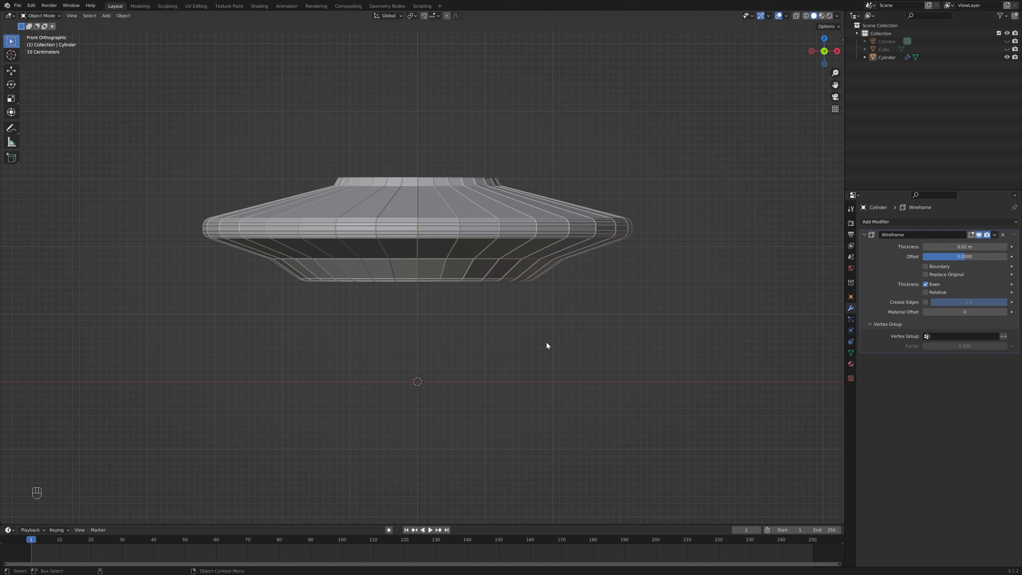
mouse_move(610, 312)
middle_down()
mouse_move(611, 325)
mouse_move(599, 305)
middle_up()
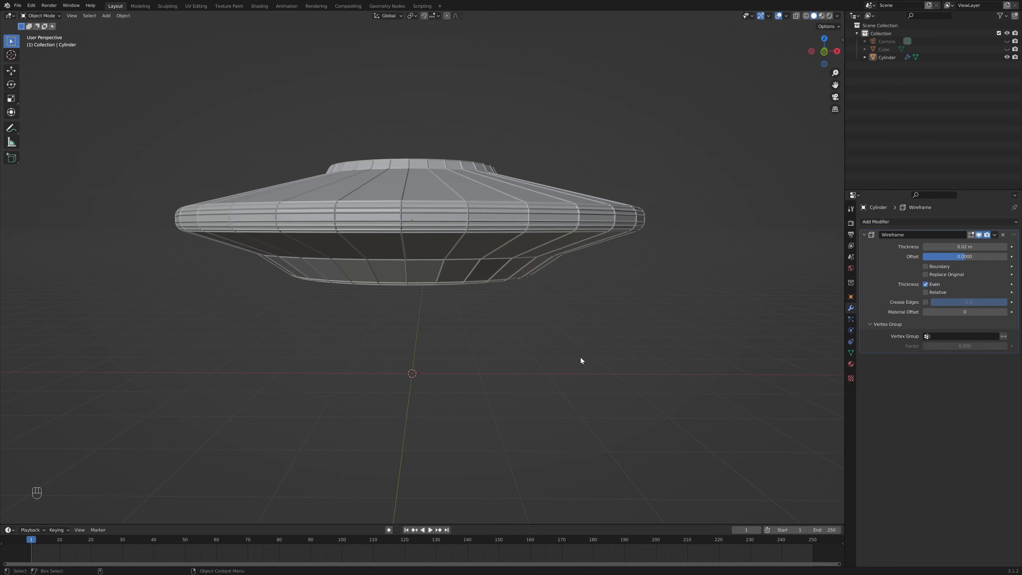
middle_drag(476, 251, 488, 274)
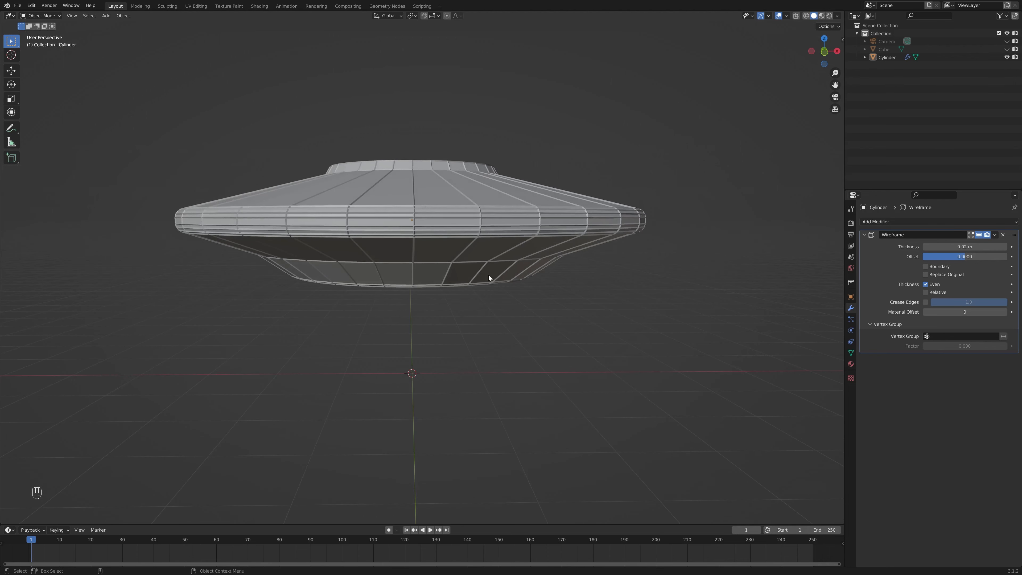
- Add an ico sphere below the saucer and scale it down to a small ball
key(shift+a)
key(shift+a)
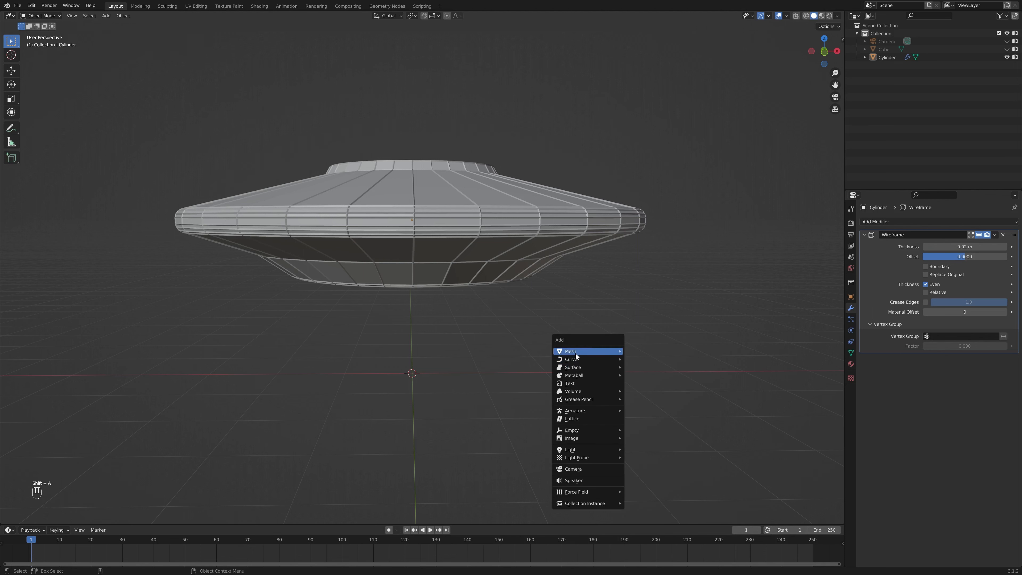
mouse_move(583, 362)
click(643, 383)
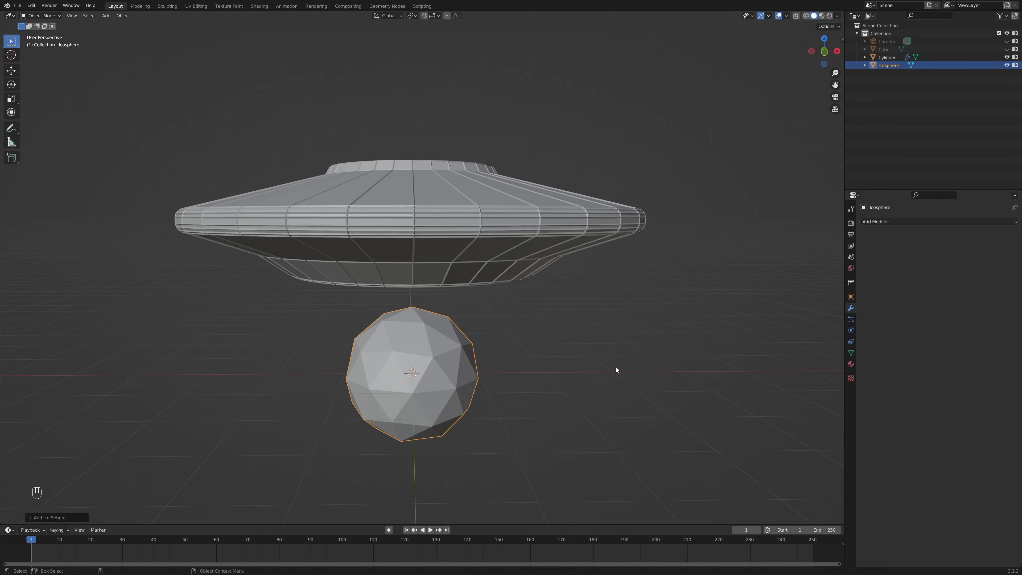
middle_drag(615, 370, 618, 359)
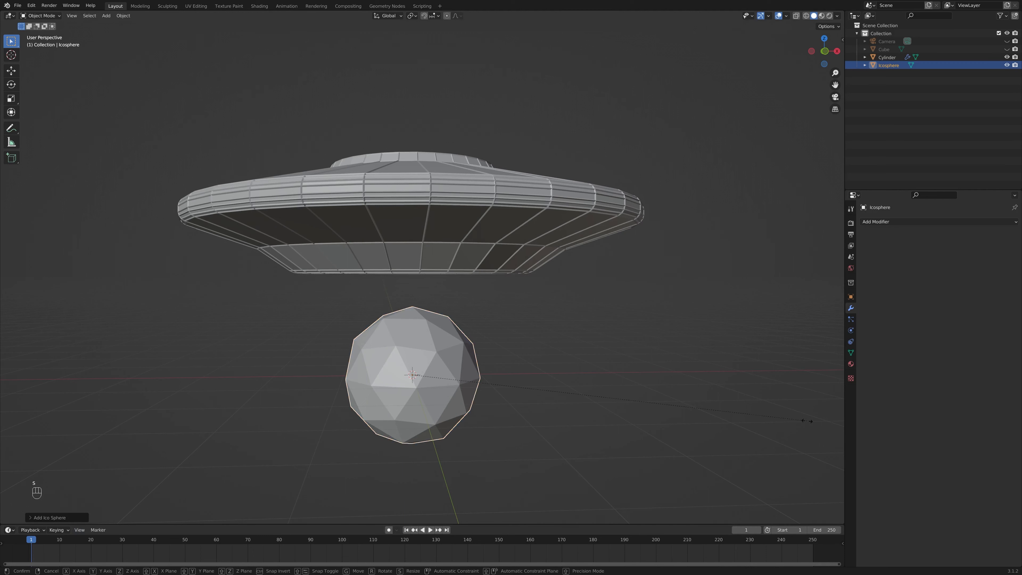
key(s)
click(503, 375)
- Move the small sphere up along Z and outward along X to the underside of the saucer's rim
key(g)
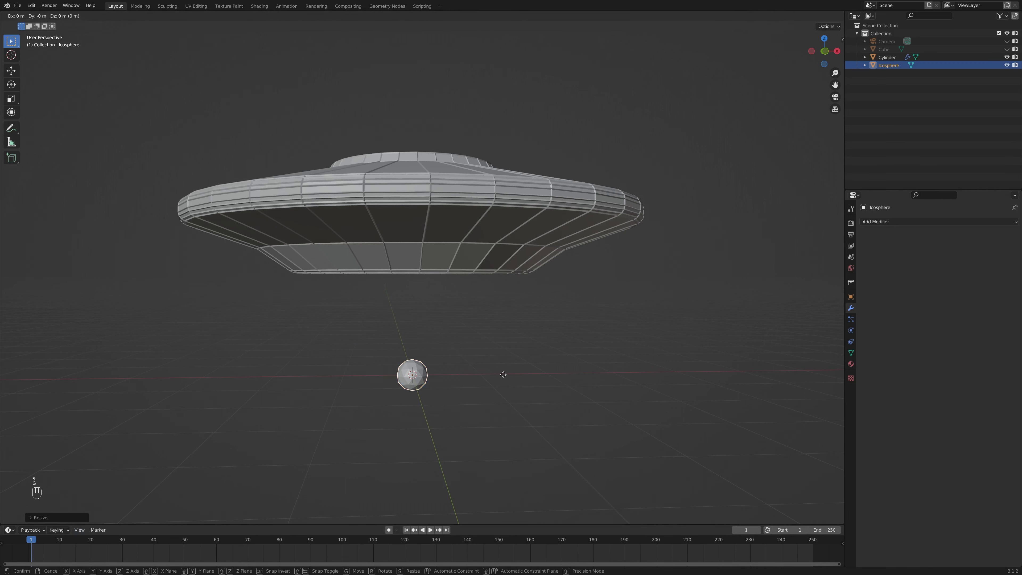
key(z)
click(510, 256)
middle_drag(511, 256, 524, 274)
key(g)
key(y)
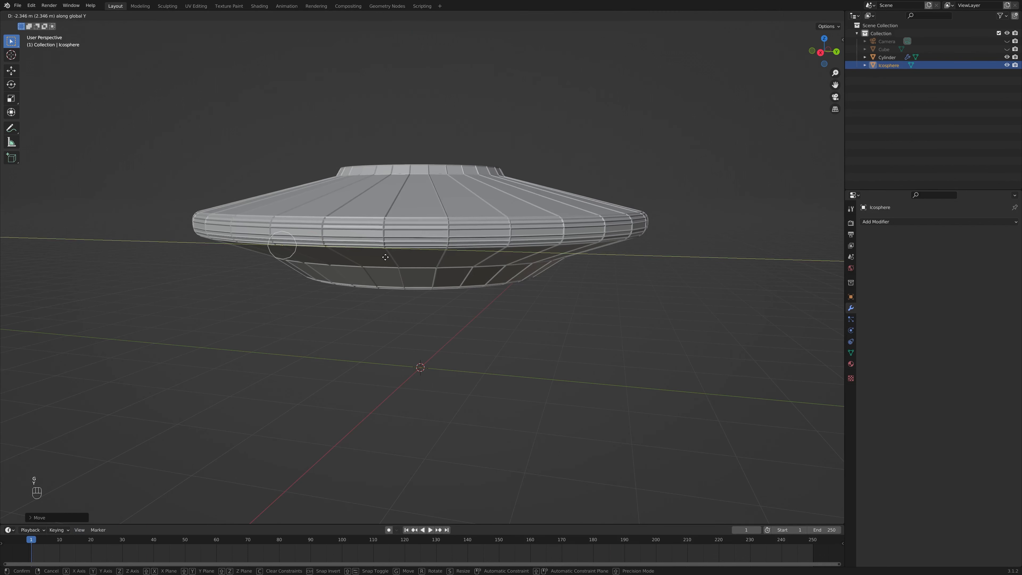
key(x)
click(429, 269)
alt+middle_drag(430, 270, 650, 275)
- Fine-tune the small sphere's size and apply its object transform
key(s)
click(649, 273)
key(ctrl+a)
click(648, 278)
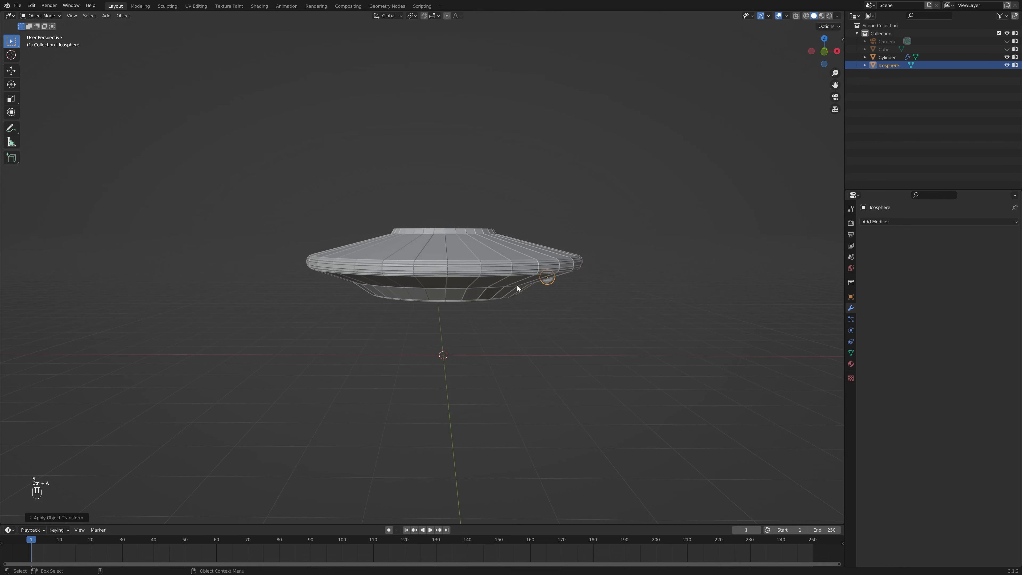
- Add an Array modifier and a Curve modifier to the small sphere
middle_drag(518, 285, 586, 291)
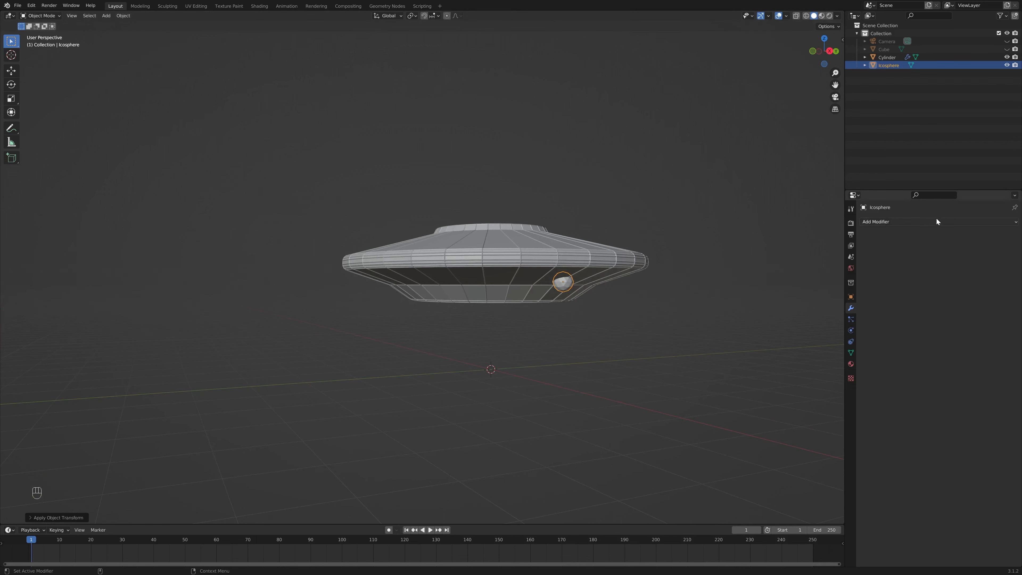
click(910, 221)
click(852, 244)
middle_drag(630, 288, 615, 289)
click(881, 222)
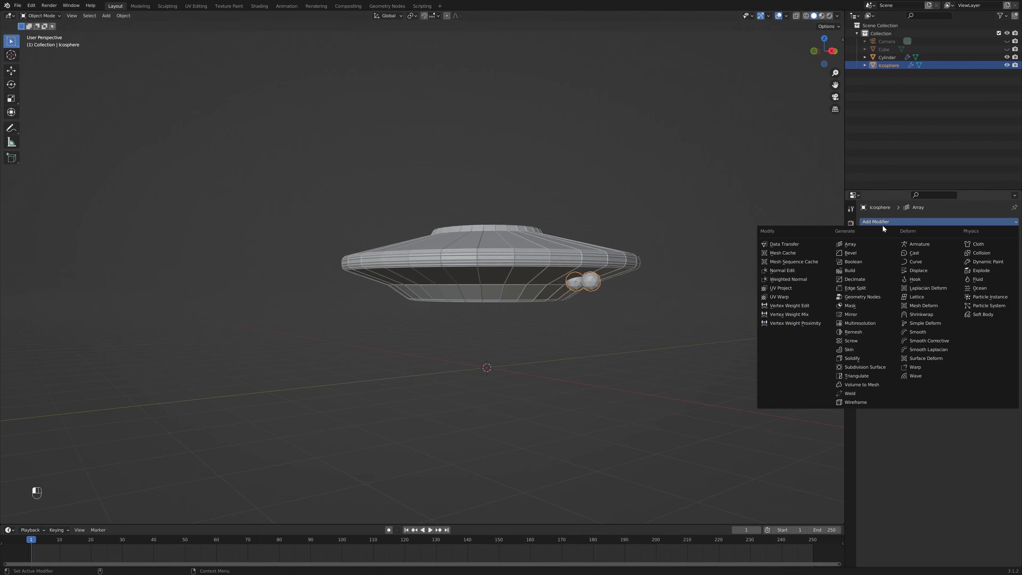
click(921, 261)
- Add a Bezier circle and raise it along Z by about 3.8 m so it floats above the saucer
middle_drag(680, 287, 362, 232)
middle_drag(473, 215, 573, 248)
middle_drag(561, 358, 507, 338)
key(shift+a)
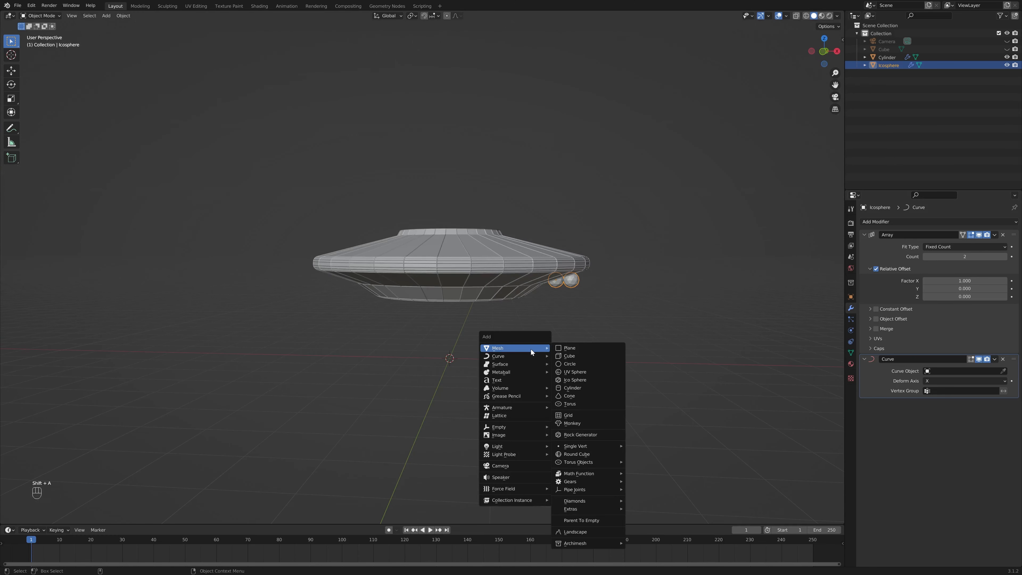
mouse_move(521, 355)
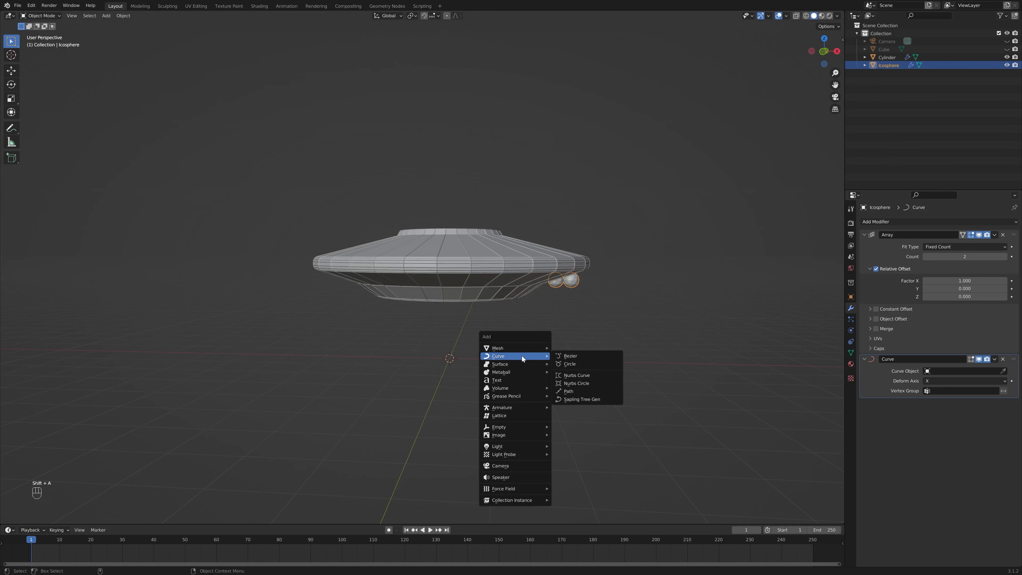
click(574, 363)
key(g)
key(z)
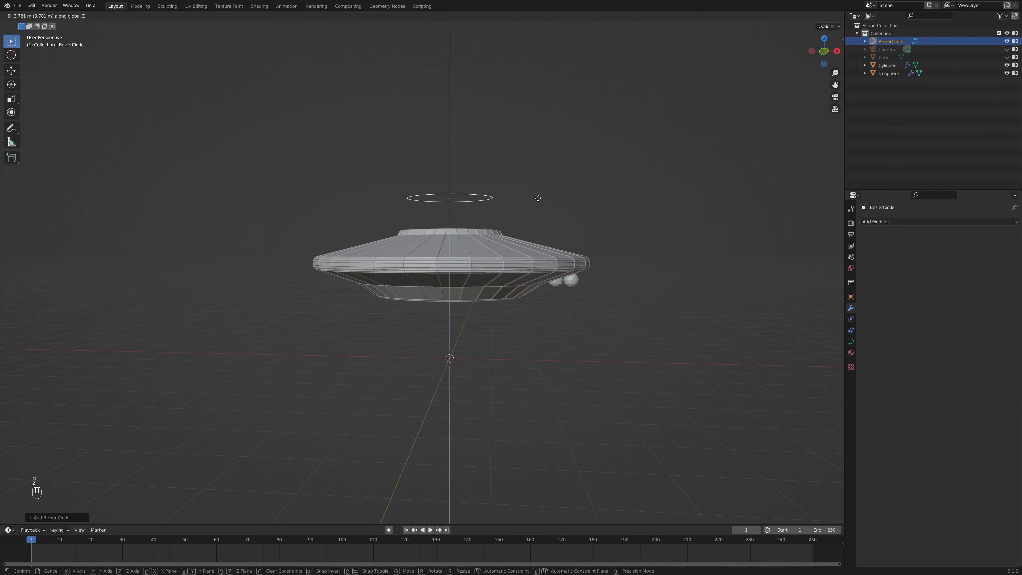
click(541, 201)
- Select the arrayed spheres and assign the Bezier circle as their Curve modifier's curve object
click(556, 279)
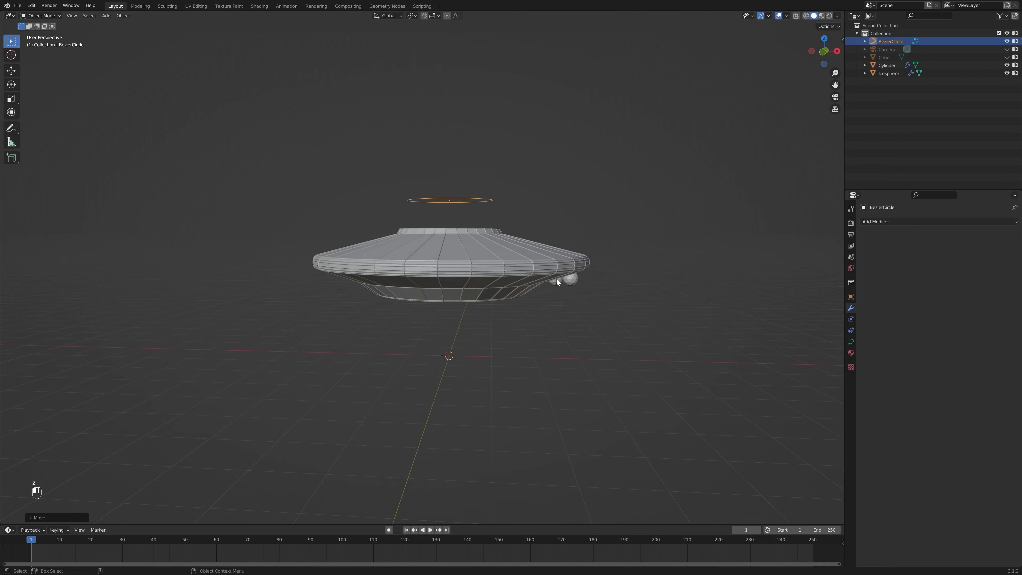
click(1002, 372)
click(490, 198)
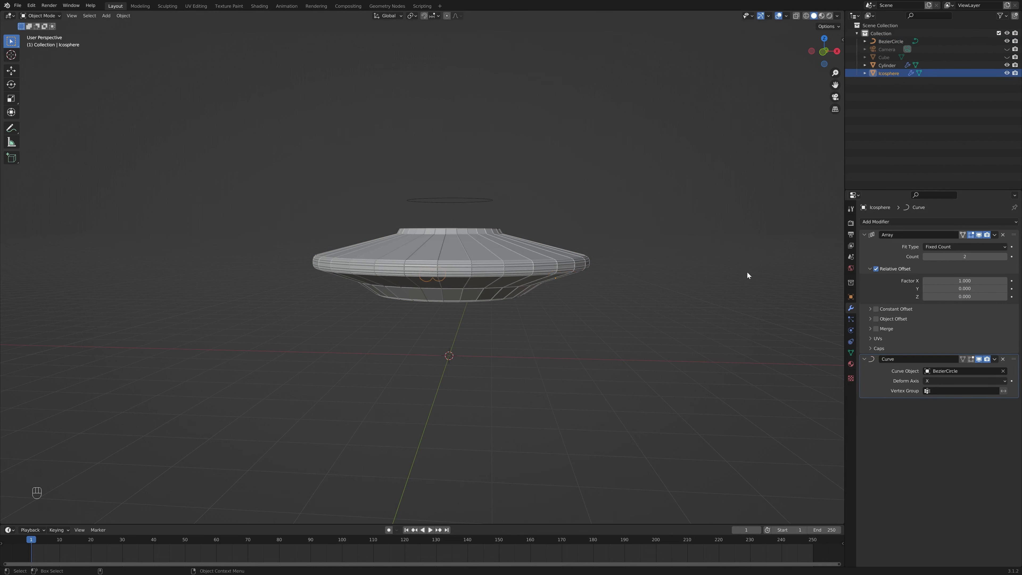
- Scale up the Bezier circle so the spheres follow a wider ring under the saucer's rim
middle_drag(747, 272, 576, 274)
click(510, 200)
key(s)
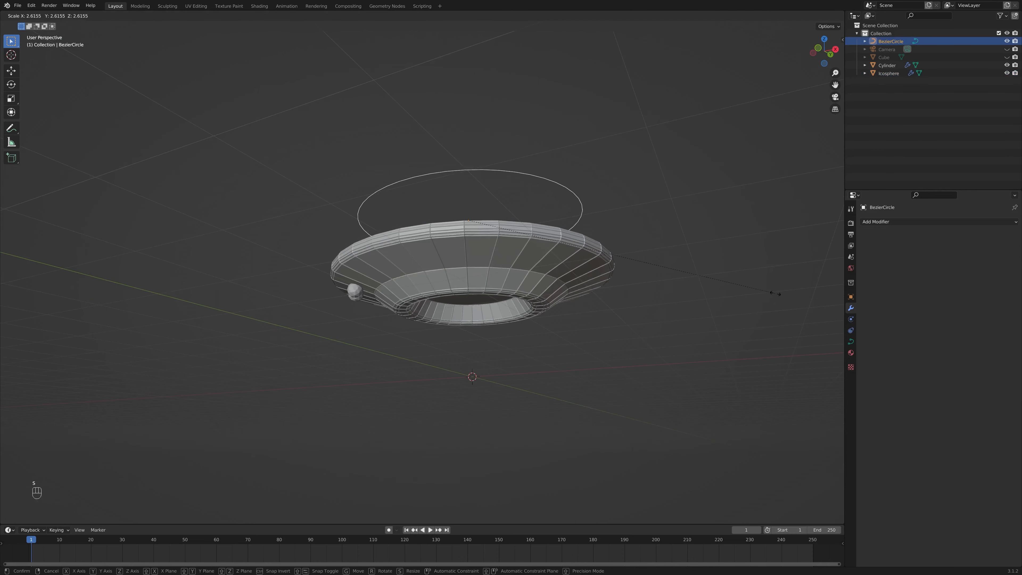
click(750, 280)
middle_drag(572, 266, 555, 282)
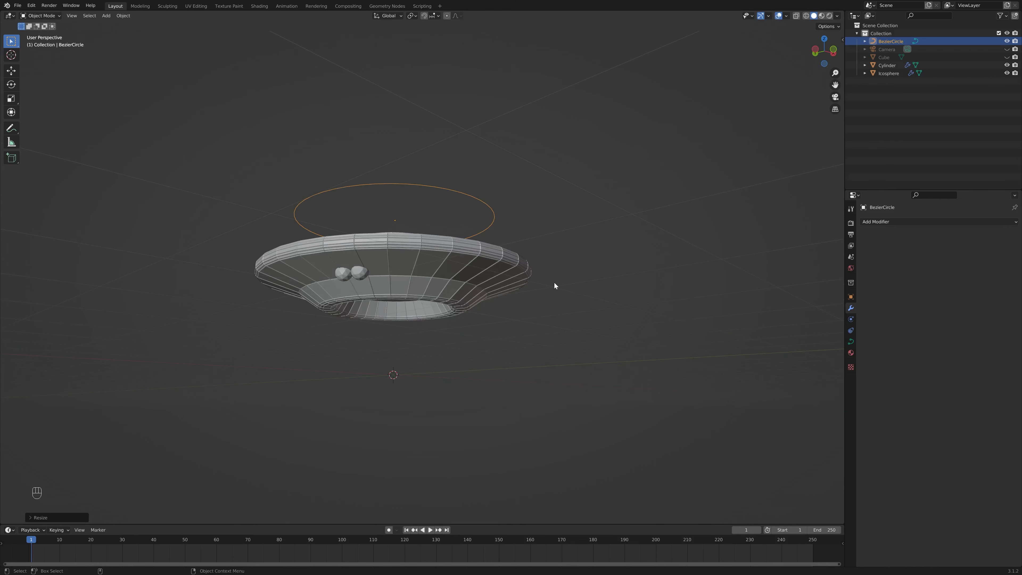
- Set the sphere array's count to 8 and its relative X offset to 4.0, checking the spacing from directly below
click(359, 272)
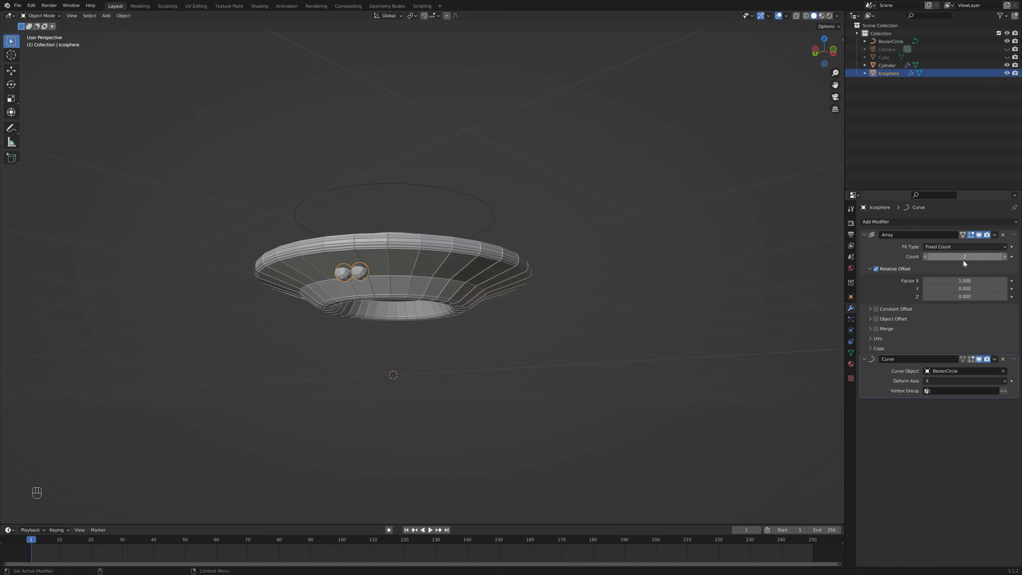
drag(965, 257, 994, 281)
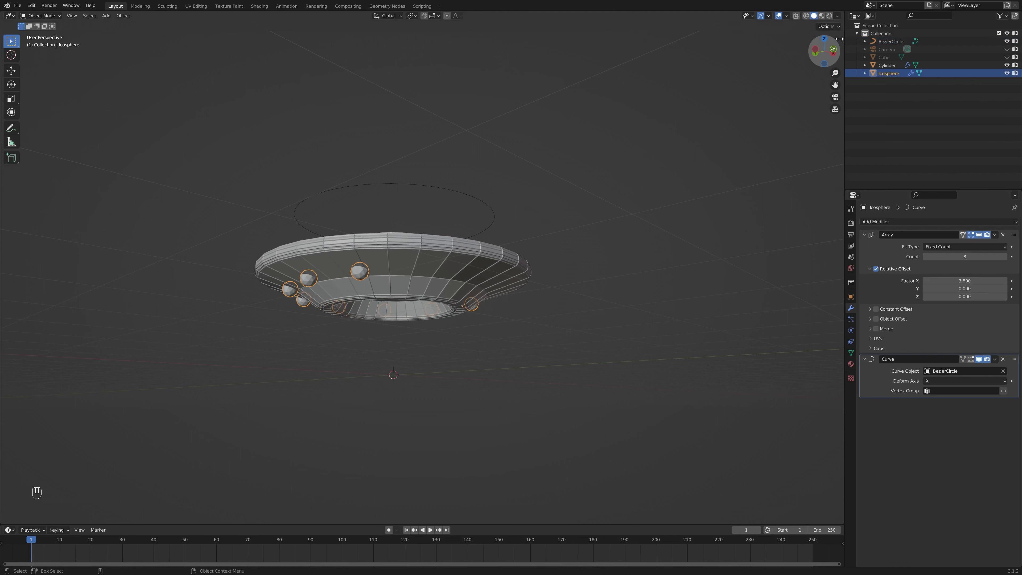
middle_drag(543, 264, 696, 161)
click(824, 59)
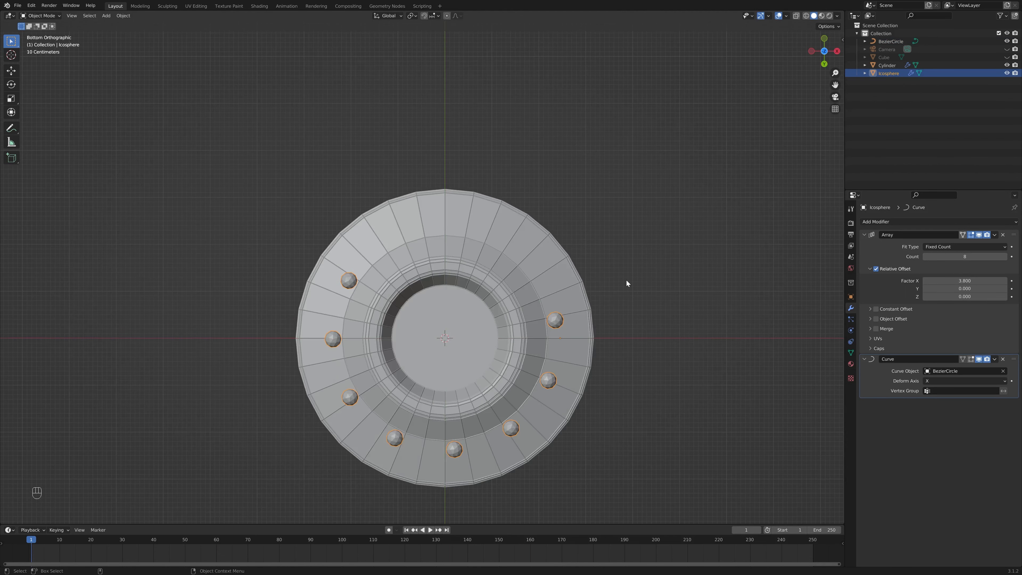
click(1006, 280)
click(1005, 281)
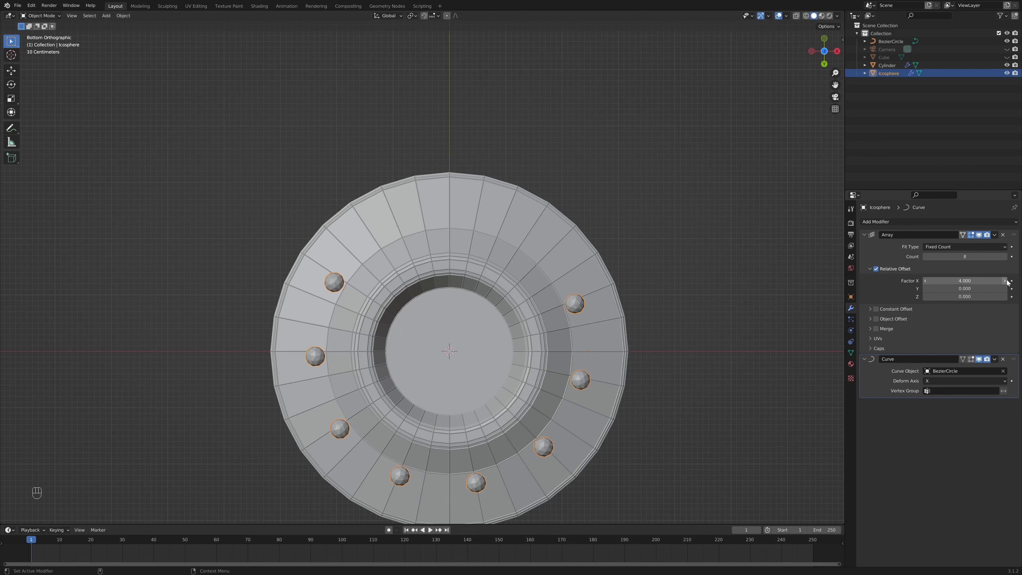
- Try a count of 10 with a relative X offset of 4.3 for the sphere array
click(1005, 257)
click(1004, 256)
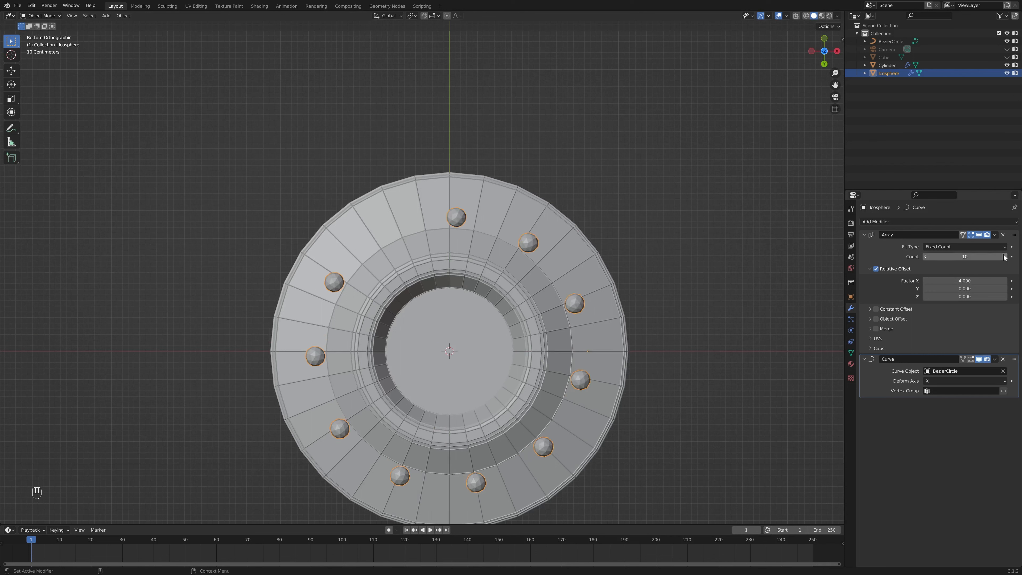
click(1005, 281)
click(1006, 281)
click(1005, 280)
drag(965, 281, 965, 281)
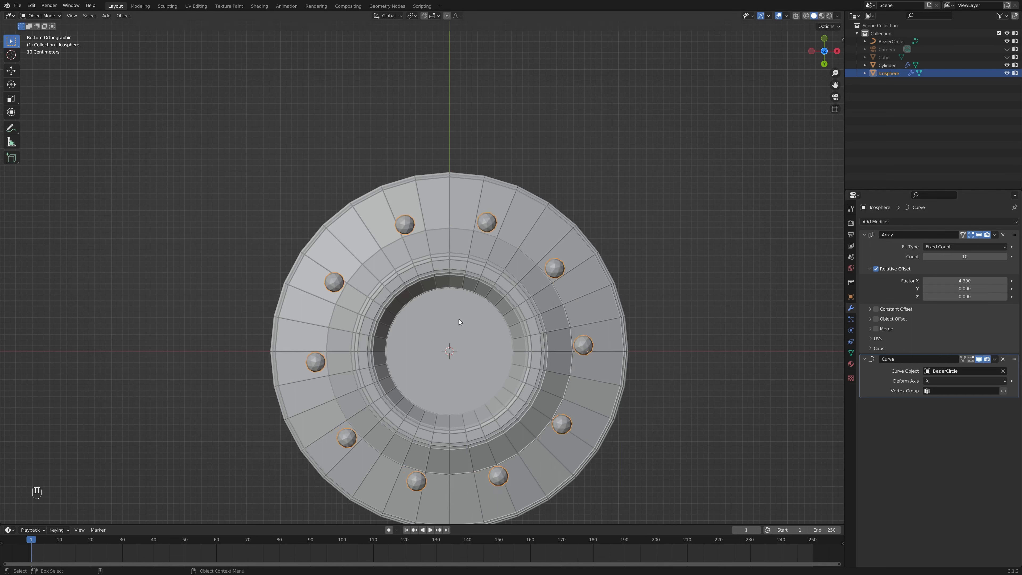
- Set the sphere array to 8 copies with a relative X offset of 5.3, spacing them evenly around the saucer
click(925, 256)
click(925, 257)
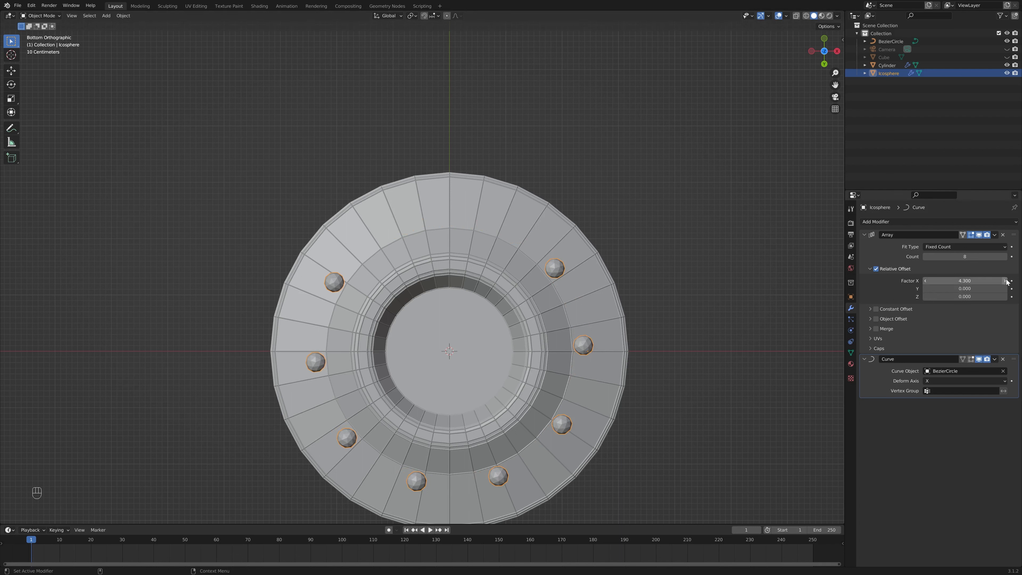
drag(1007, 280, 928, 281)
scroll(621, 289, down, 3)
middle_drag(620, 290, 477, 230)
click(542, 312)
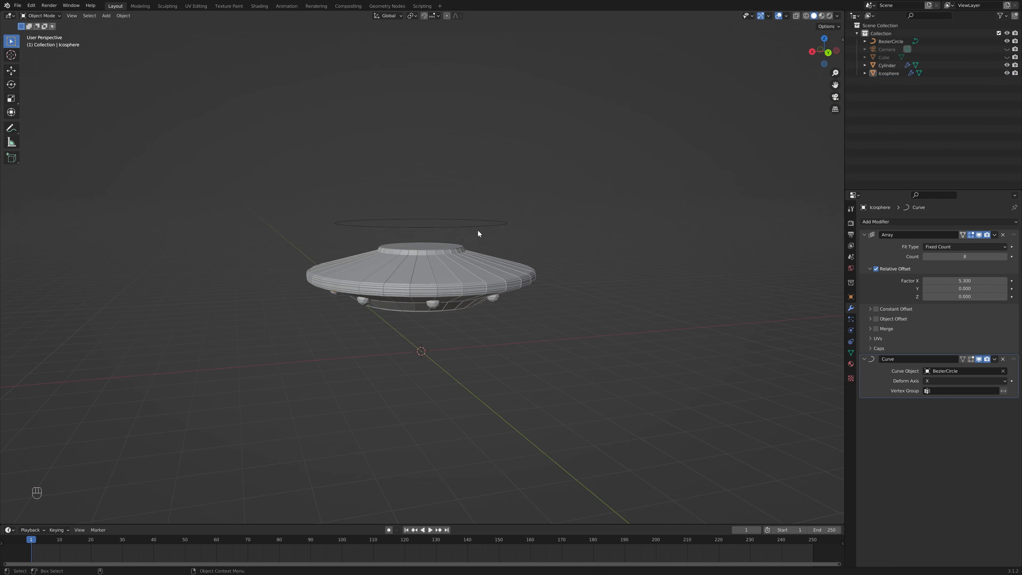
- Parent the Bezier circle and the sphere array to the saucer, keeping their transforms
click(479, 230)
mouse_move(576, 275)
middle_down()
mouse_move(551, 223)
mouse_move(570, 274)
middle_up()
scroll(521, 214, up, 2)
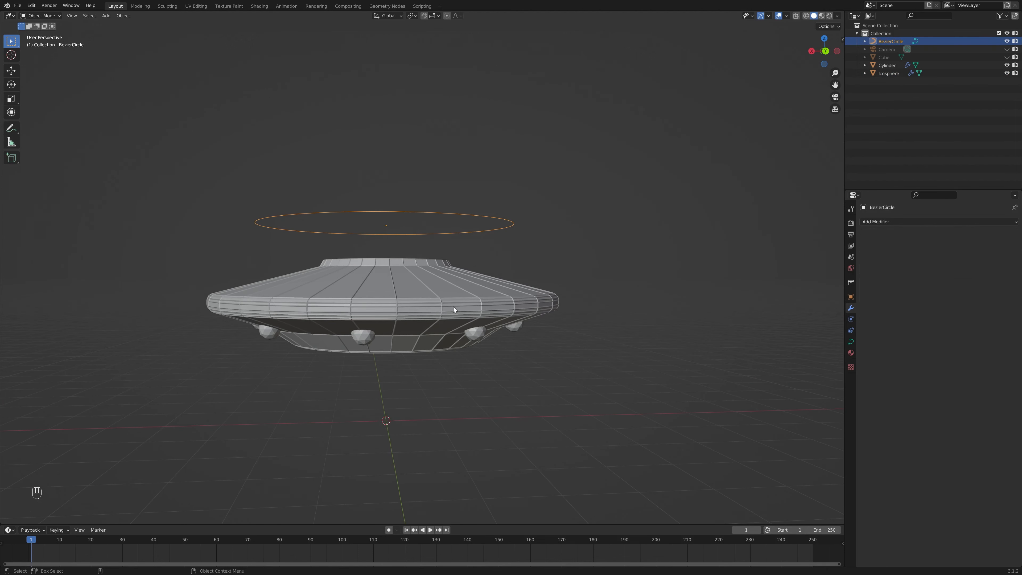
middle_drag(423, 179, 522, 229)
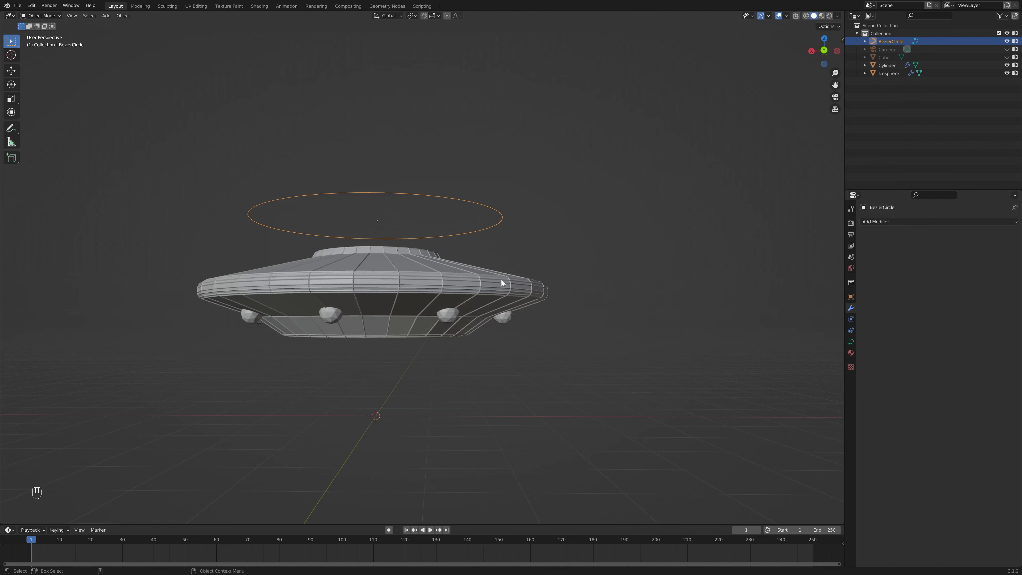
middle_drag(502, 280, 506, 273)
middle_drag(532, 383, 534, 361)
click(402, 272)
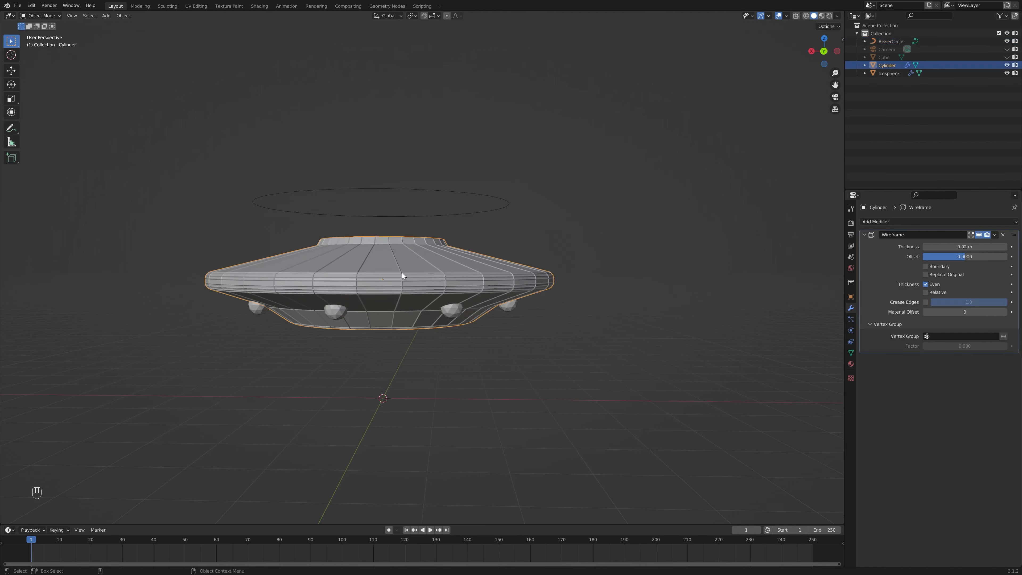
click(436, 196)
click(432, 191)
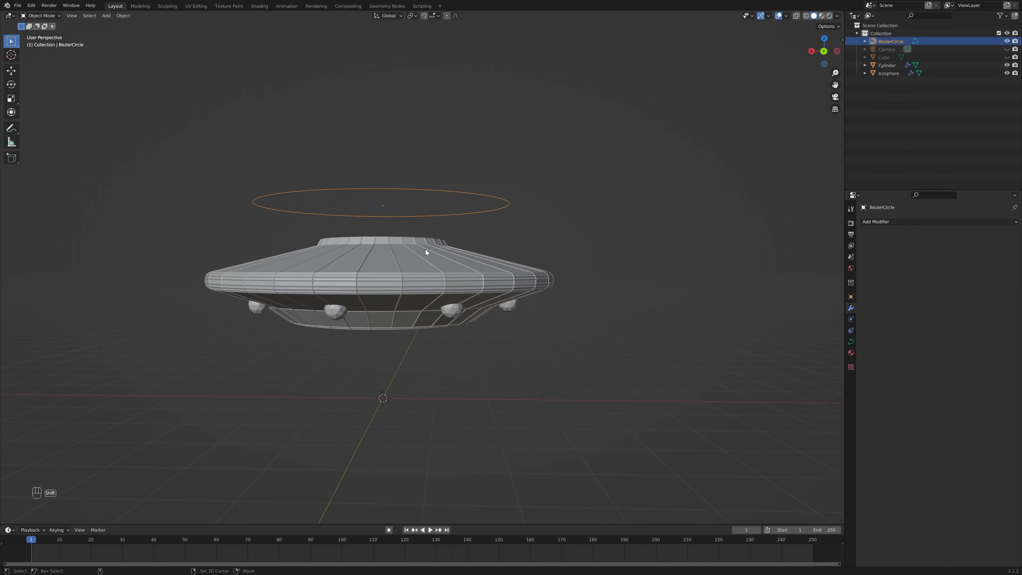
shift+click(456, 316)
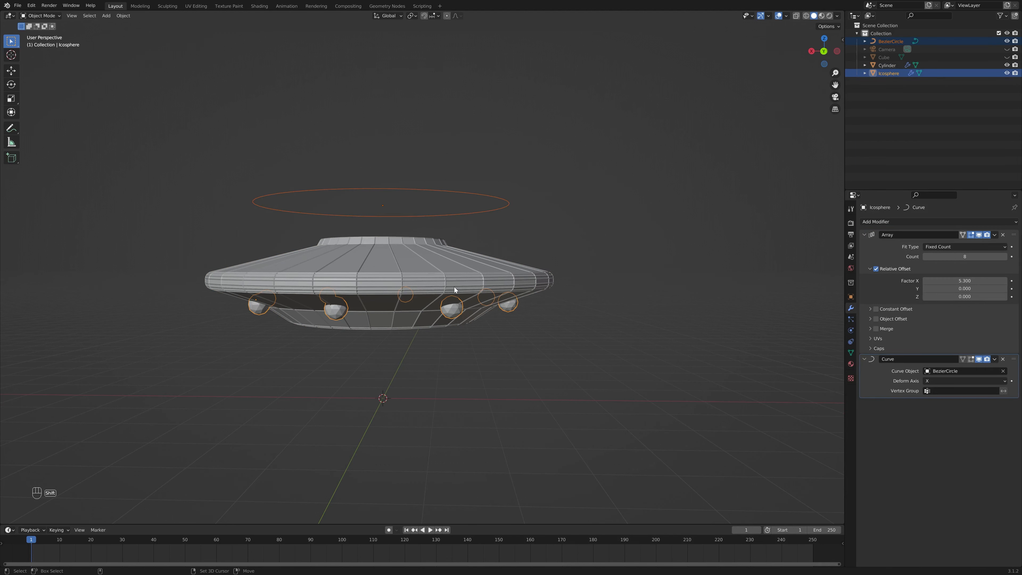
shift+click(439, 264)
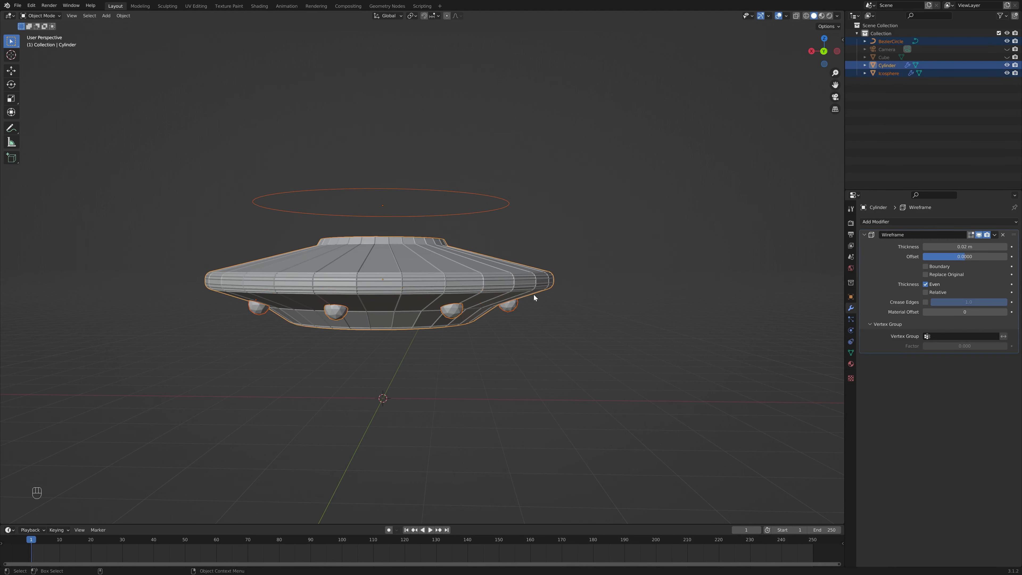
key(ctrl+p)
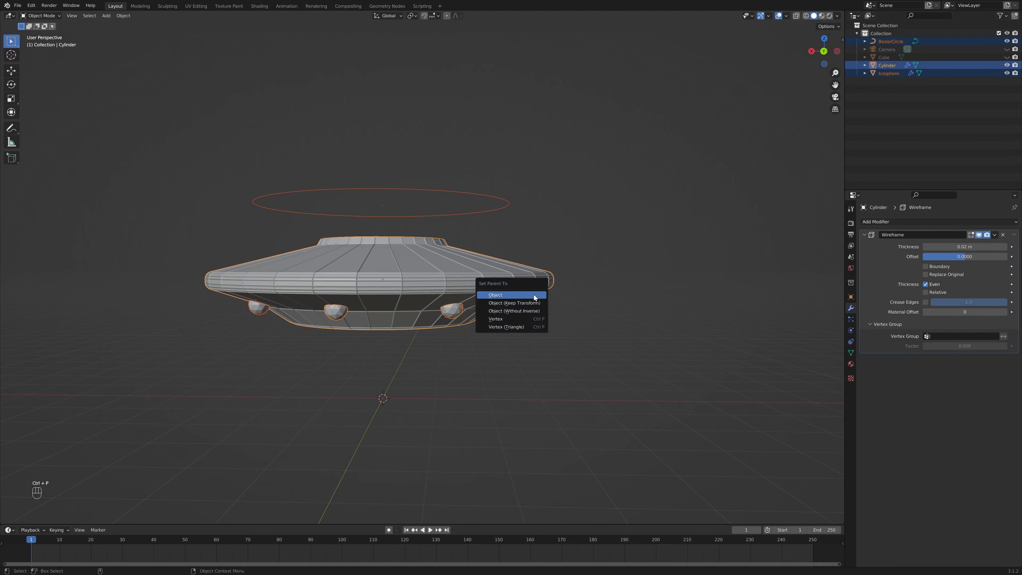
click(530, 303)
- Select only the saucer and rename it UFO
click(454, 267)
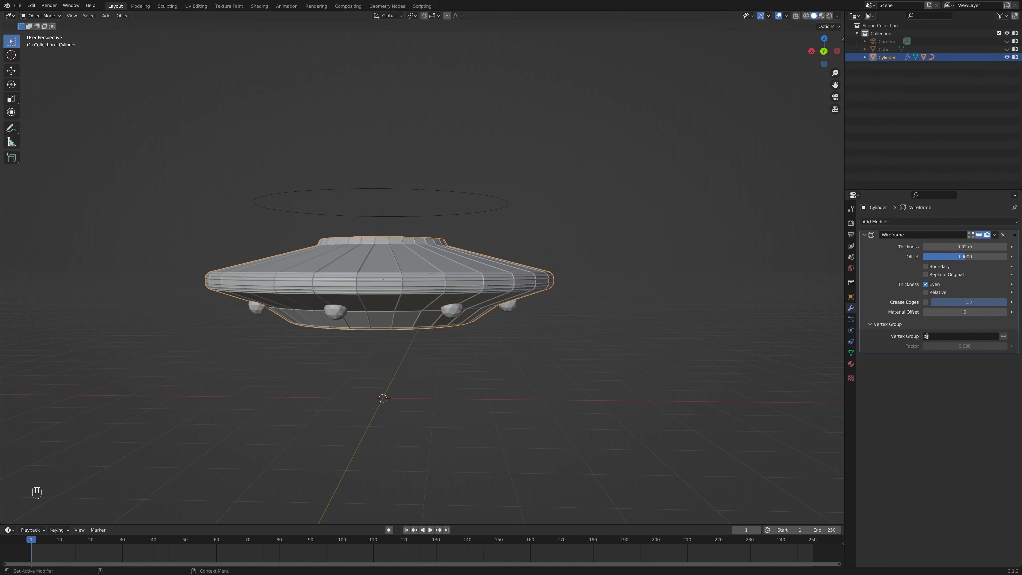
double_click(886, 57)
text(U)
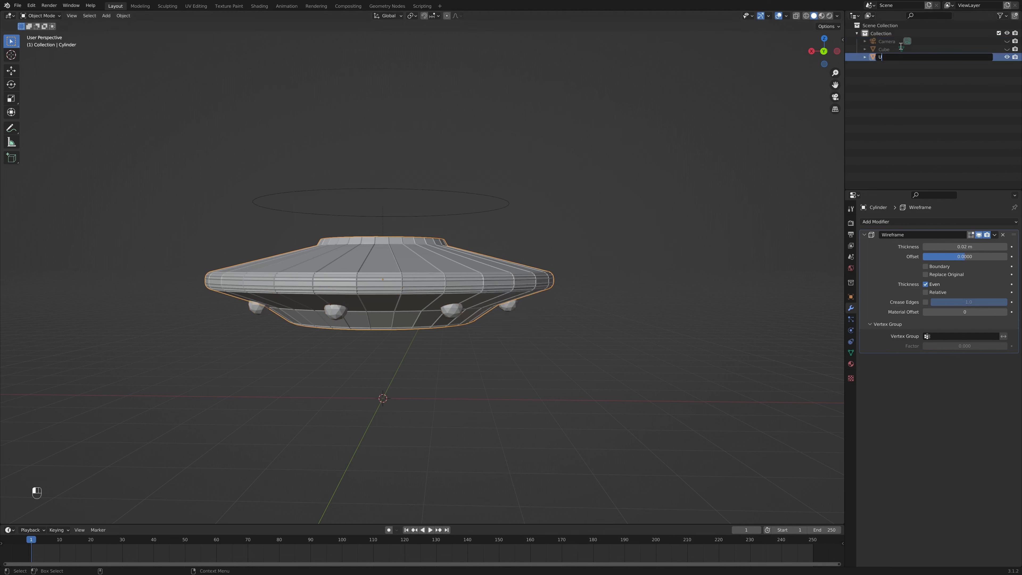
text(FO)
key(Return)
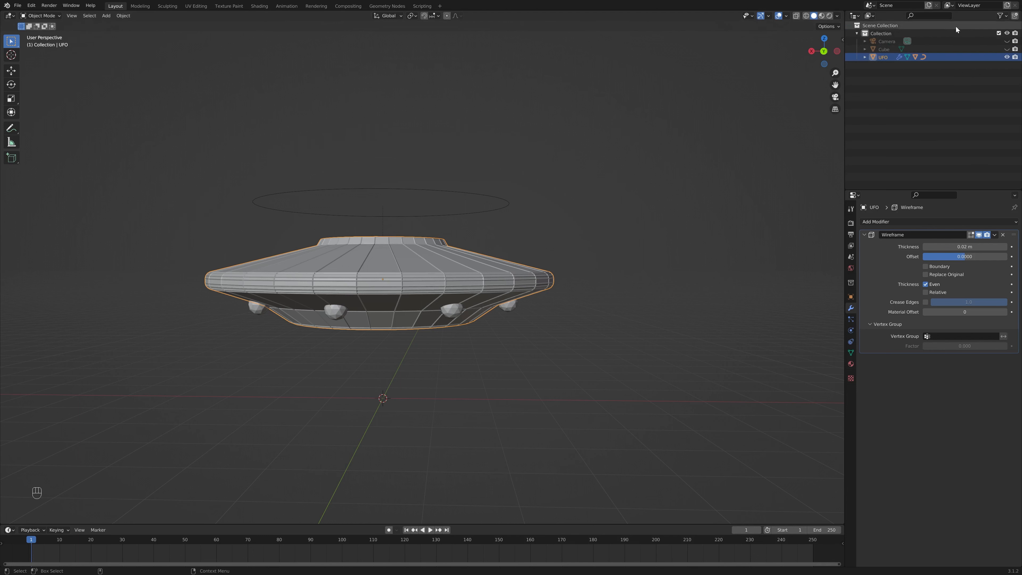
- Expand the UFO object's hierarchy and check its Bezier circle and icosphere children
click(865, 58)
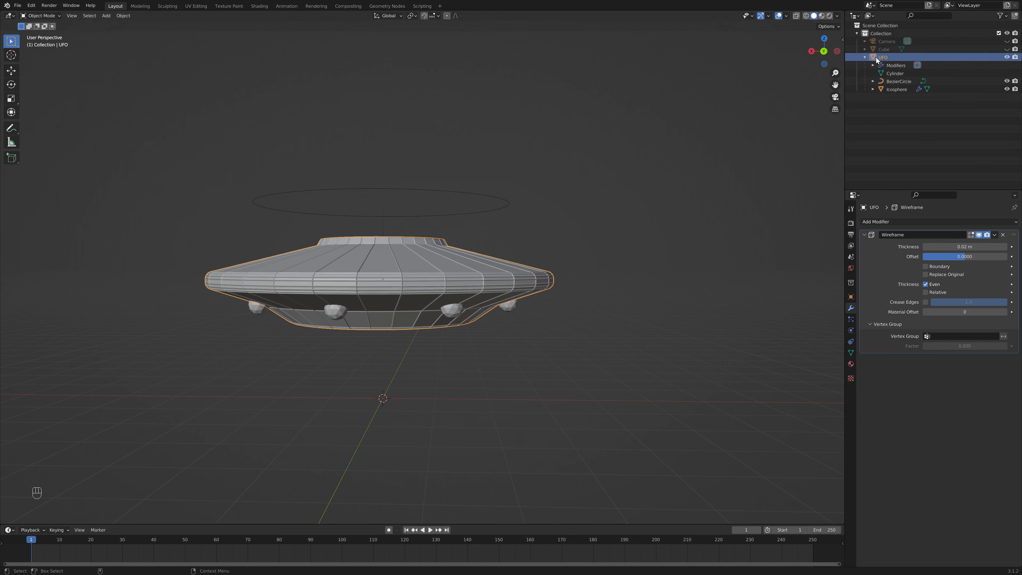
click(894, 81)
click(897, 90)
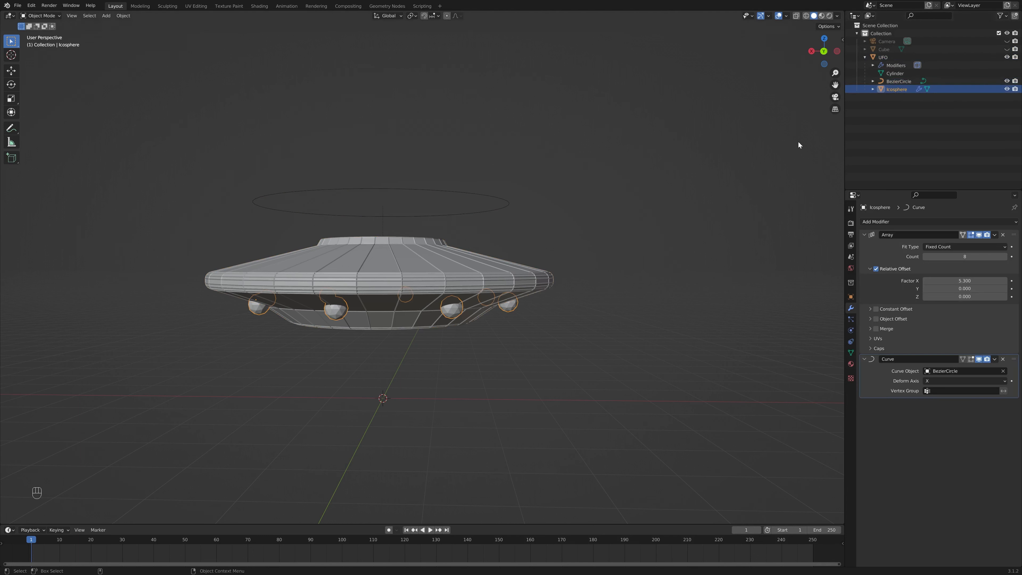
- Try moving the UFO, and separately the Bezier circle, to check how the sphere lights follow each one
middle_drag(434, 326, 457, 277)
click(457, 276)
key(g)
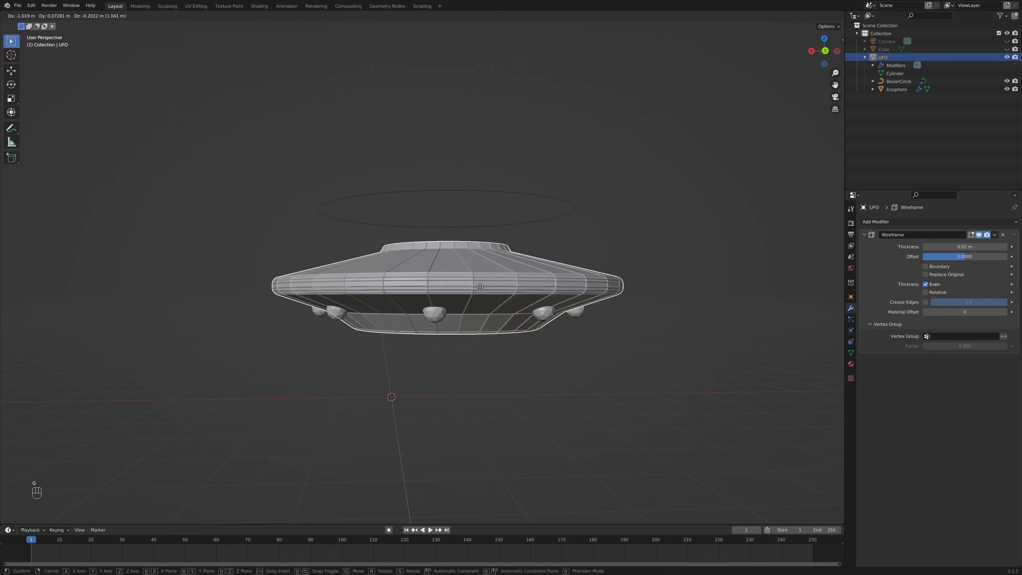
click(507, 259)
click(502, 190)
key(g)
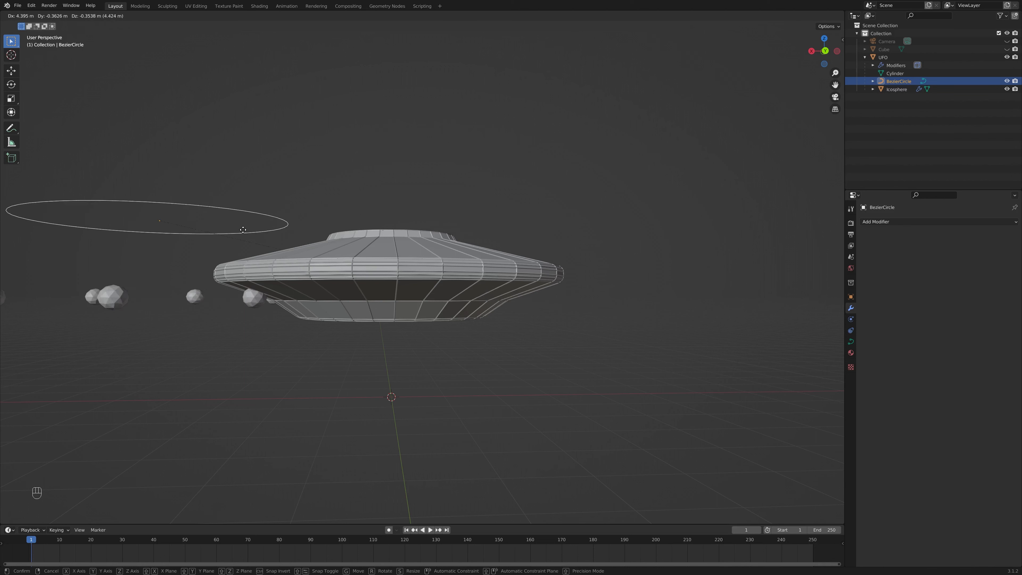
right_click(352, 214)
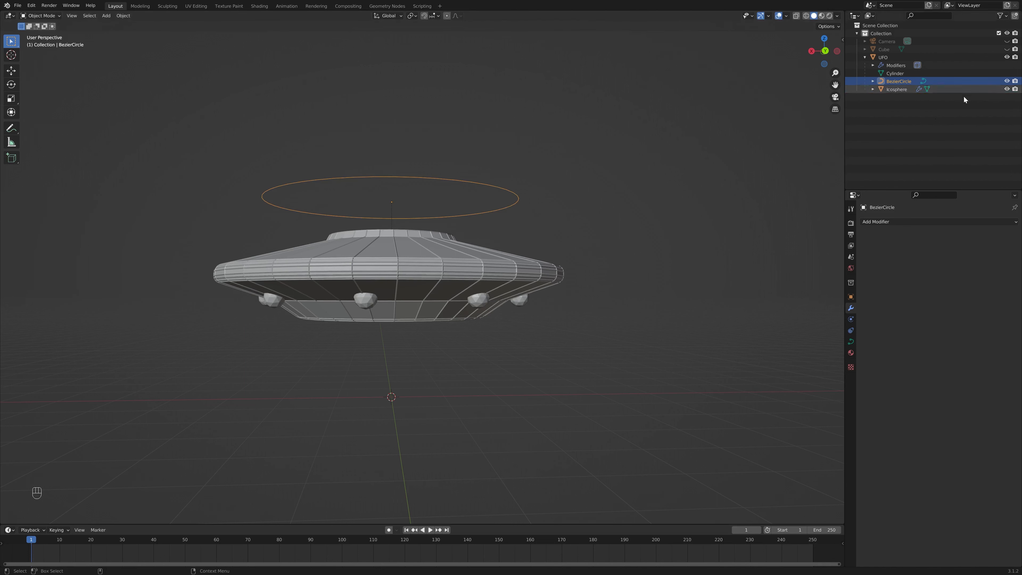
- Hide the Bezier circle guide from the viewport and from renders
key(h)
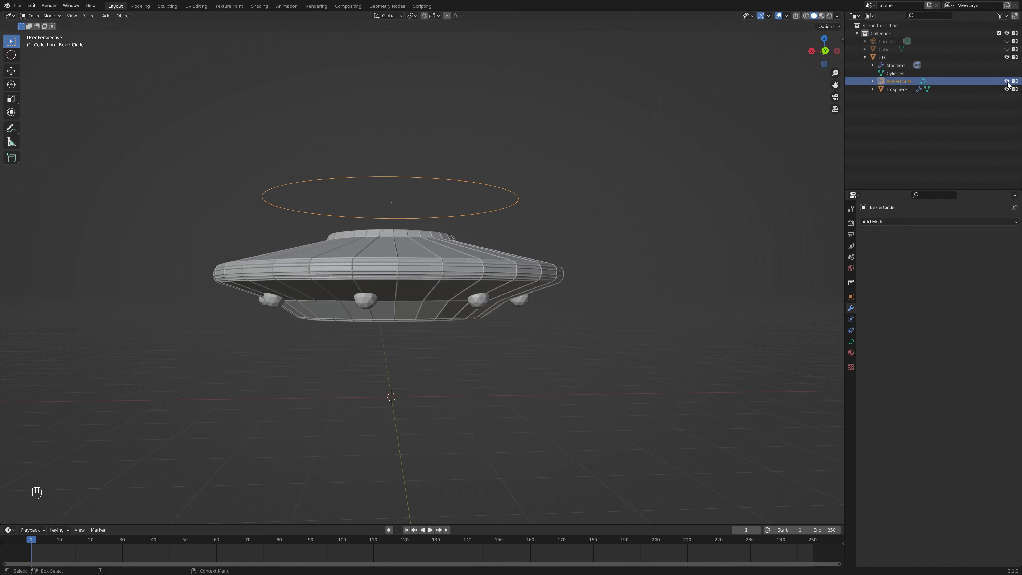
click(1007, 82)
mouse_move(648, 240)
middle_down()
mouse_move(449, 319)
mouse_move(579, 326)
mouse_move(428, 272)
mouse_move(519, 324)
mouse_move(570, 325)
mouse_move(615, 294)
mouse_move(653, 314)
mouse_move(599, 326)
mouse_move(569, 326)
mouse_move(644, 257)
middle_up()
- Add an ico sphere and raise it along Z into the saucer's top opening as a cockpit dome
click(429, 272)
click(825, 51)
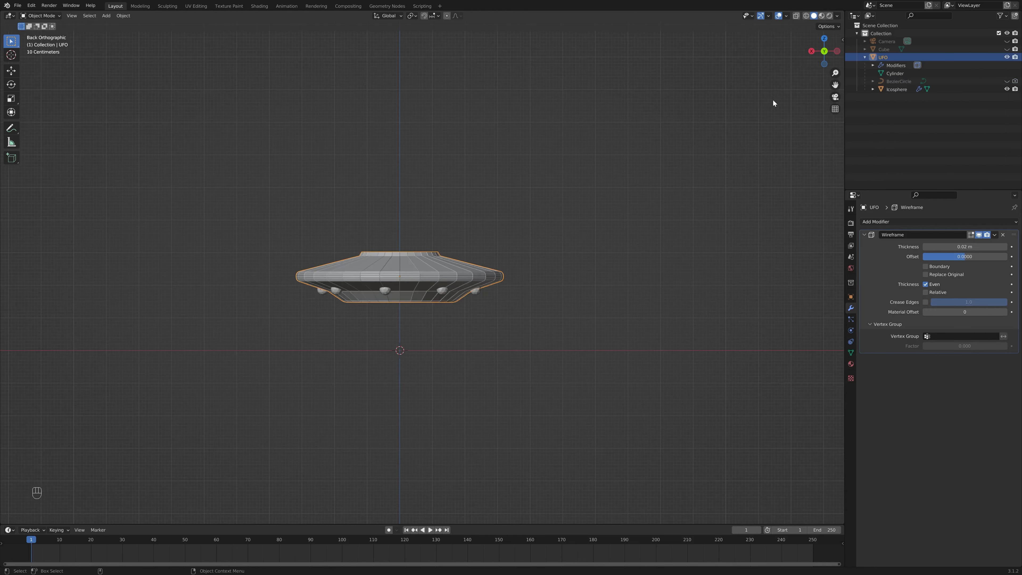
scroll(558, 339, up, 2)
key(shift+a)
mouse_move(553, 357)
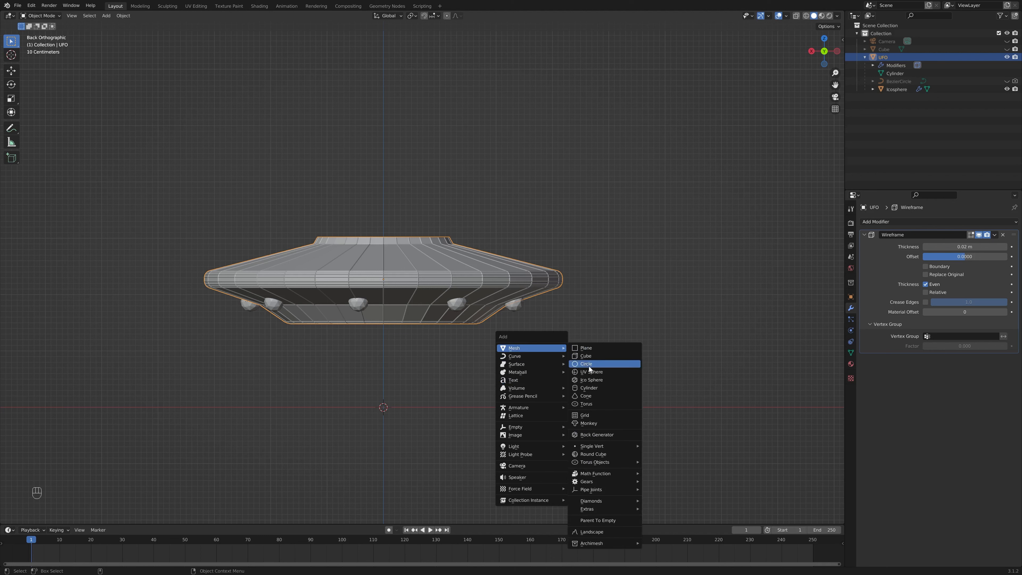
click(590, 379)
key(g)
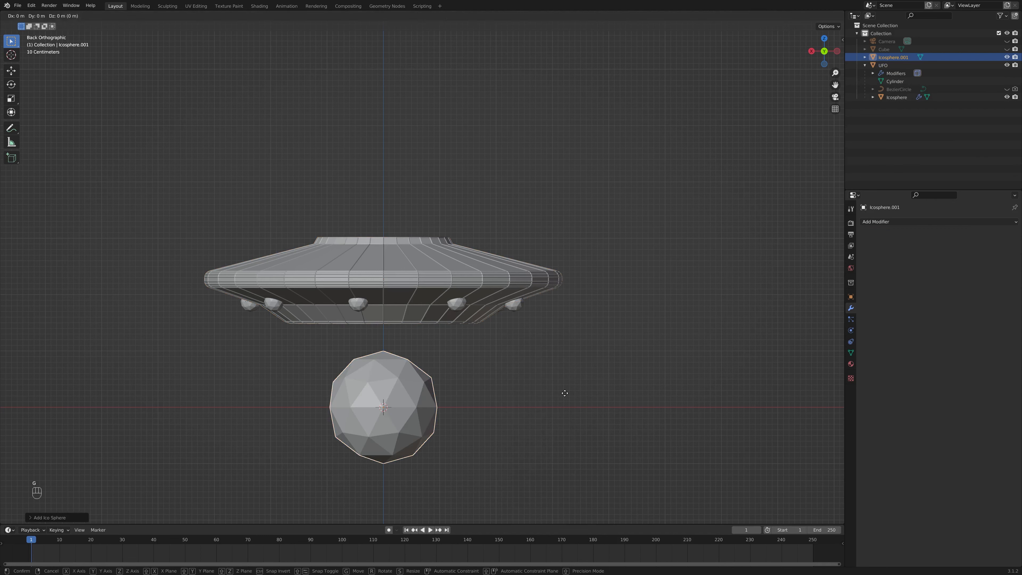
key(z)
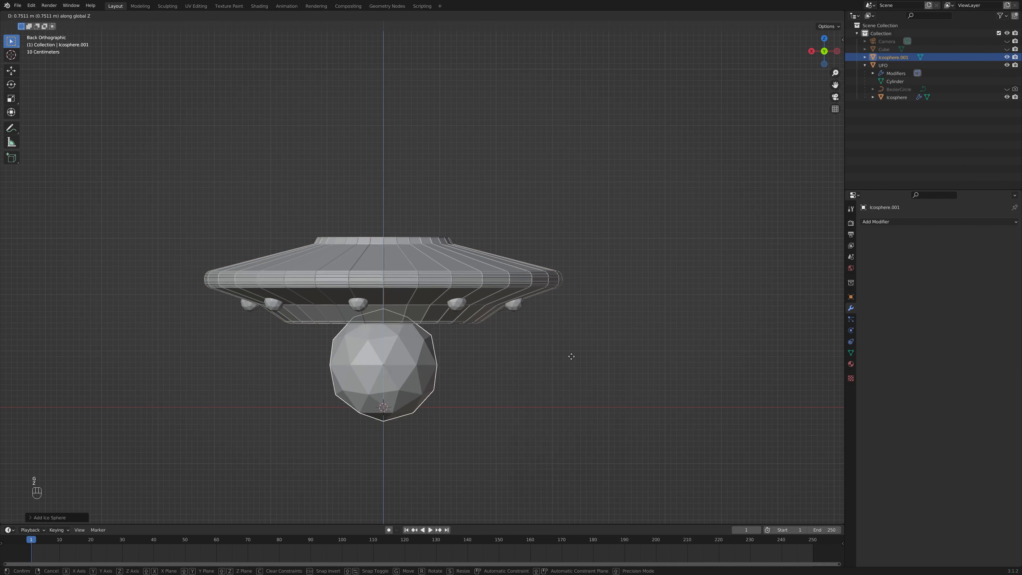
click(563, 223)
- Scale the dome sphere up by a factor of about 1.1 to fill the saucer's top opening
middle_drag(561, 223, 519, 267)
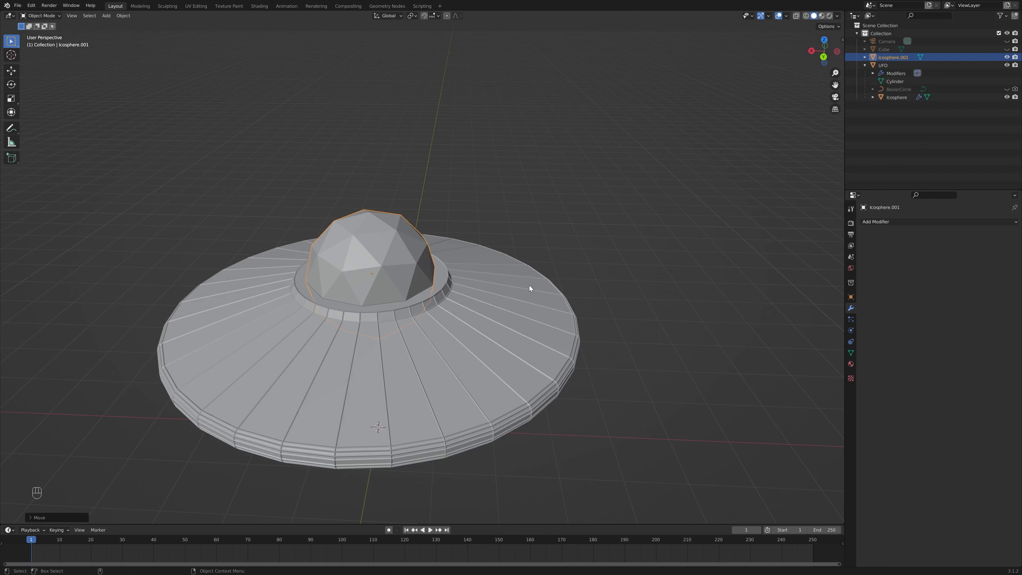
key(s)
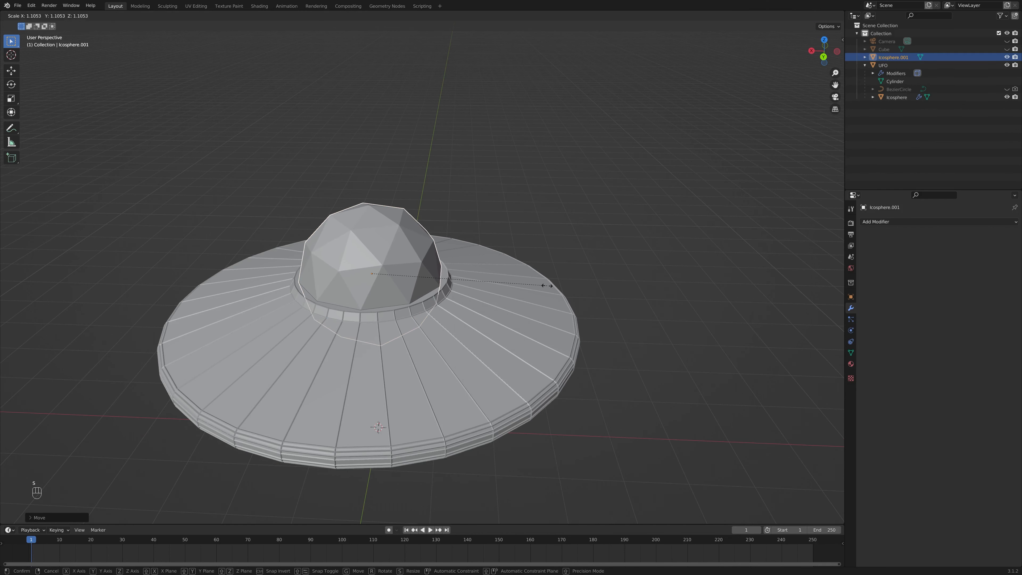
click(545, 286)
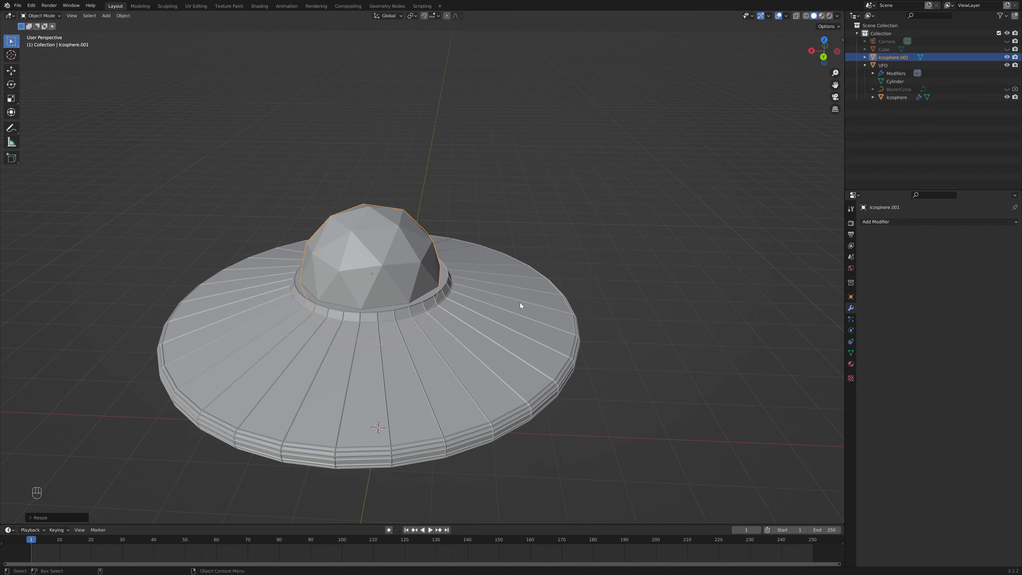
- Try moving the UFO to check whether the dome sphere follows it
middle_drag(520, 303, 546, 276)
scroll(545, 276, down, 4)
click(480, 281)
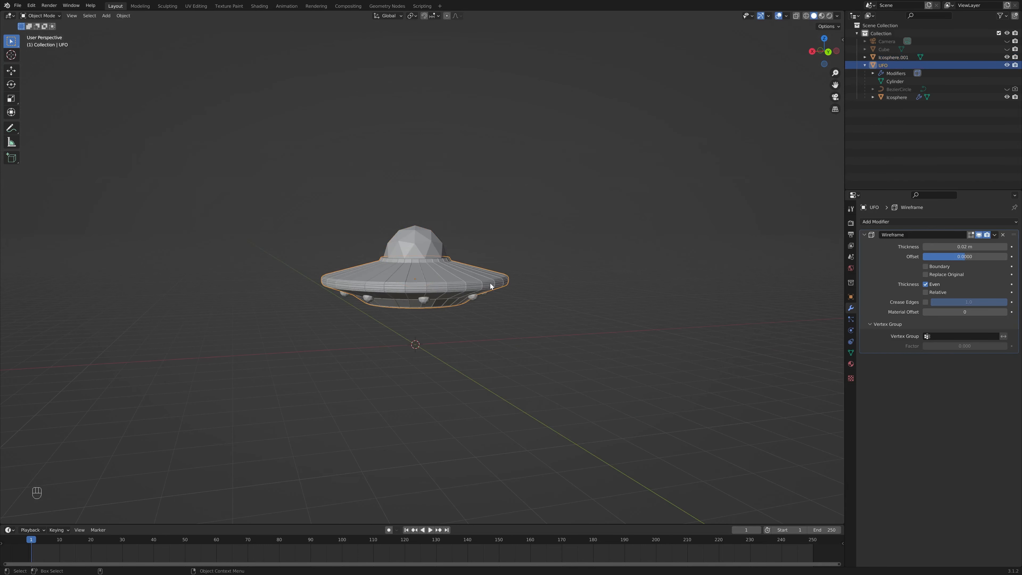
key(g)
right_click(475, 271)
- Parent the dome sphere to the UFO keeping its transform, and test the link with a cancelled move
click(423, 244)
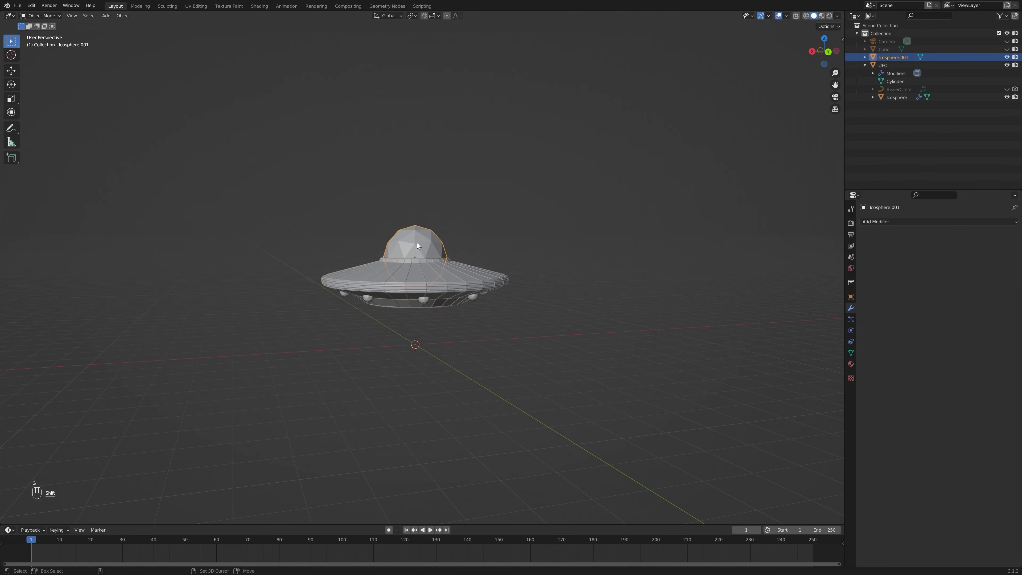
shift+click(493, 275)
key(ctrl+p)
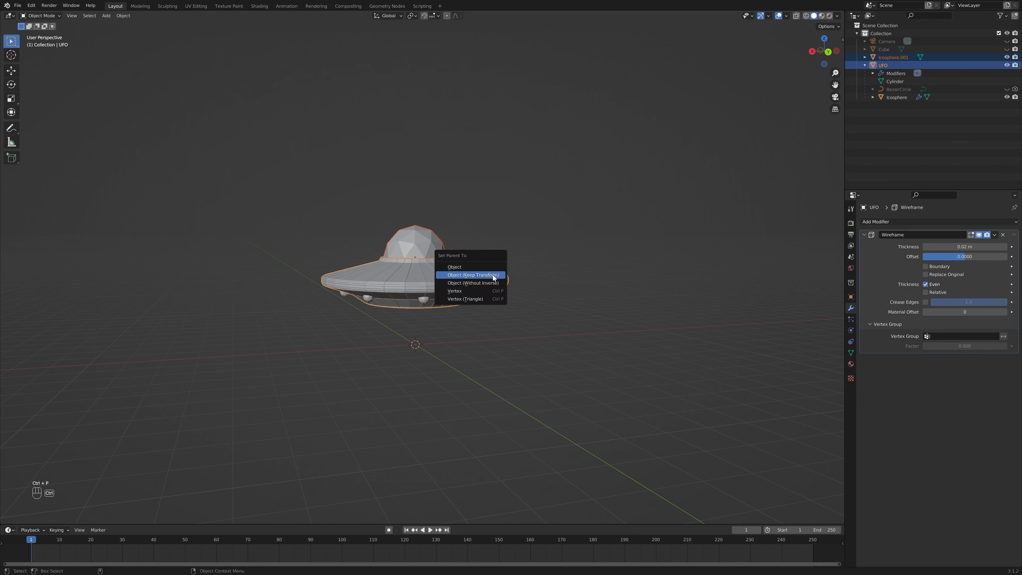
click(494, 275)
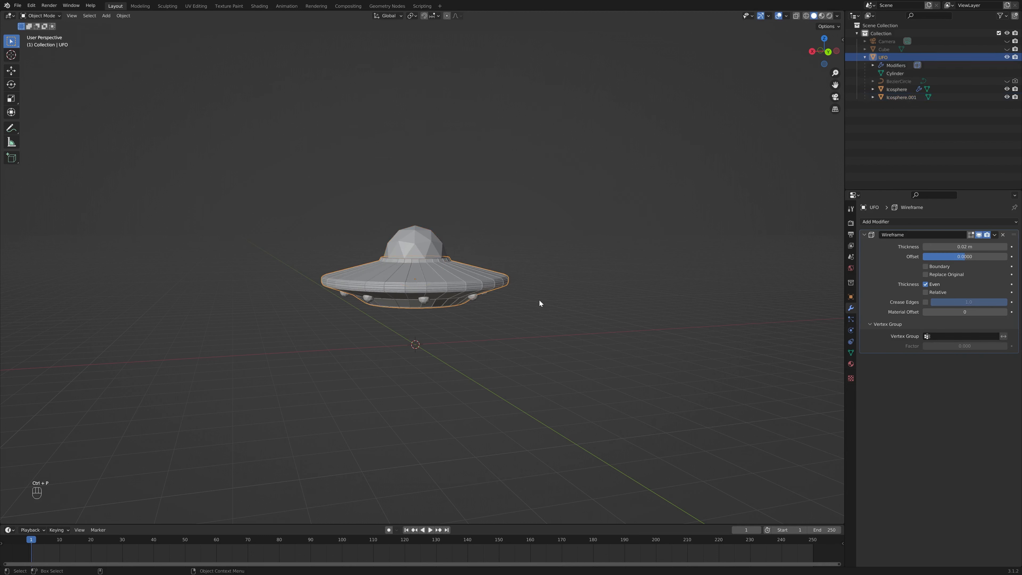
key(g)
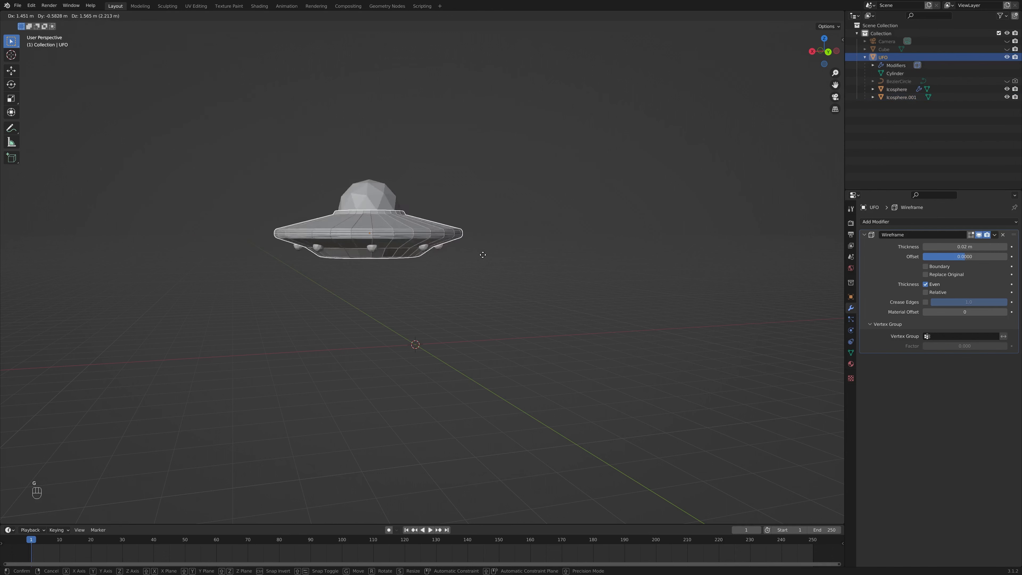
right_click(599, 292)
- Raise the UFO about 2.7 m along the Z axis, working in the back orthographic view
middle_drag(599, 292, 640, 303)
click(826, 52)
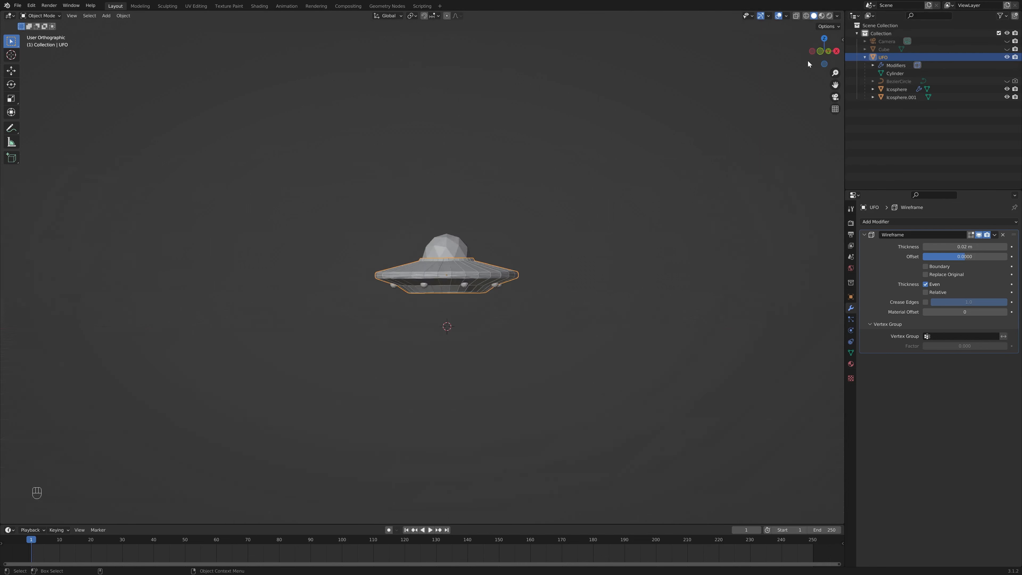
click(825, 51)
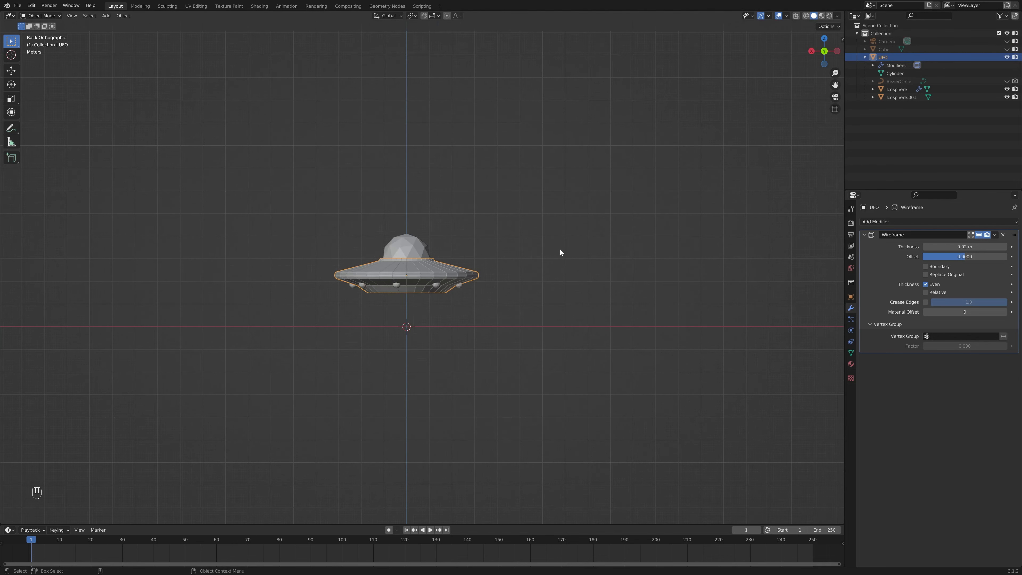
key(g)
key(z)
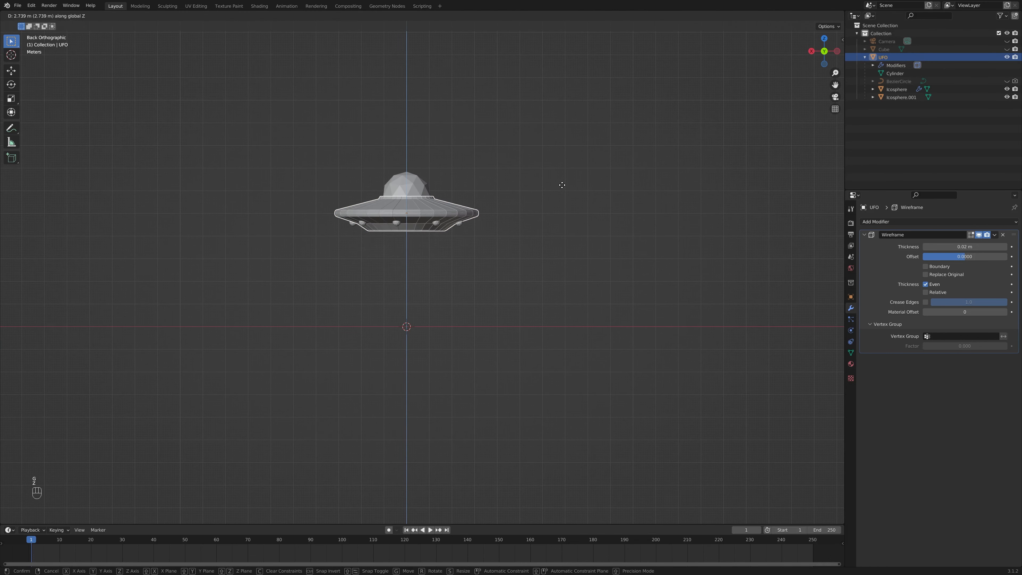
click(562, 187)
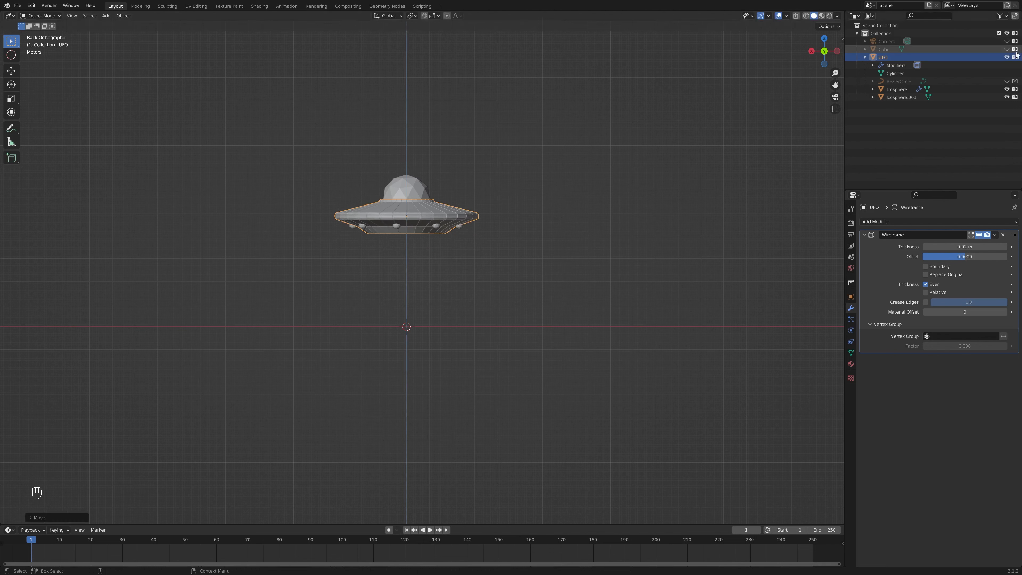
- Unhide the cube below the saucer and raise the UFO about 1 m further along Z
click(1007, 49)
click(865, 57)
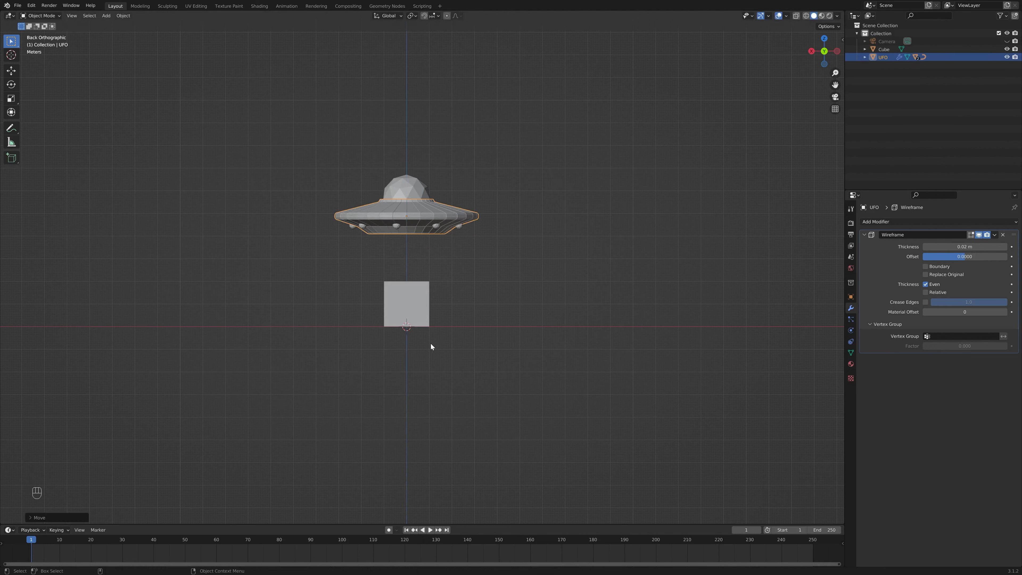
key(g)
key(z)
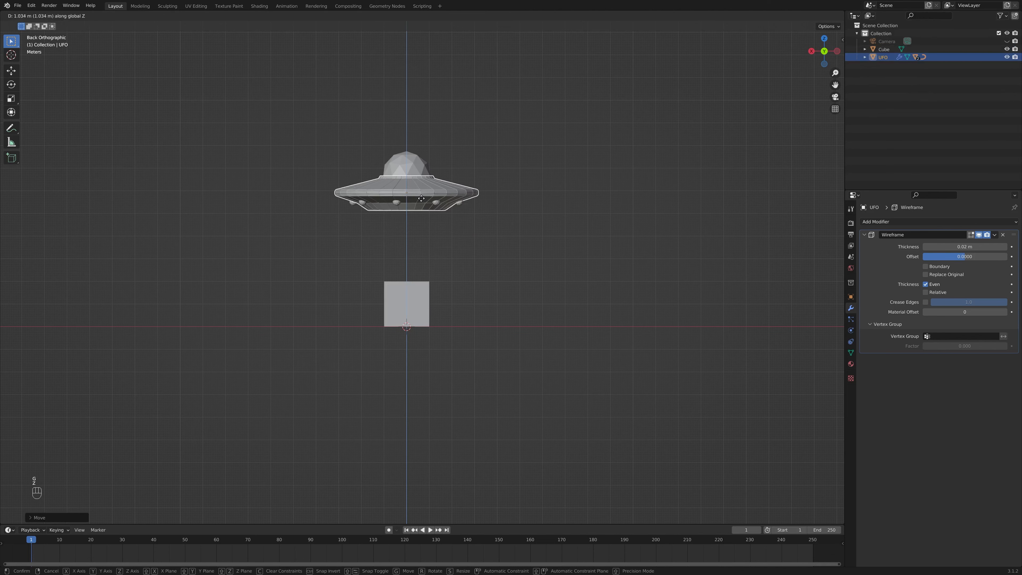
click(422, 199)
- Lift the UFO another 0.6 m or so along Z to widen the gap above the cube
middle_drag(422, 199, 470, 276)
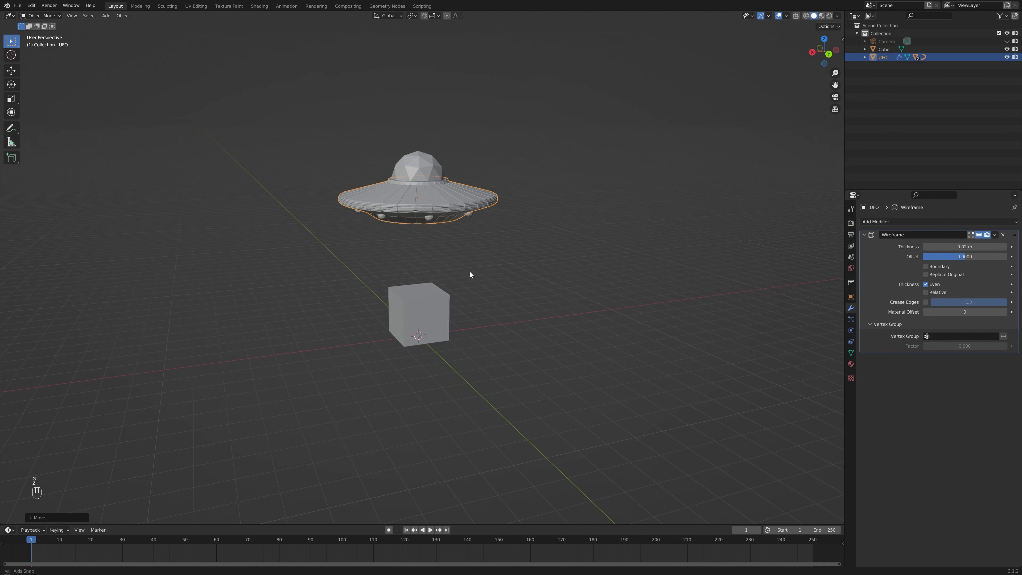
key(g)
key(z)
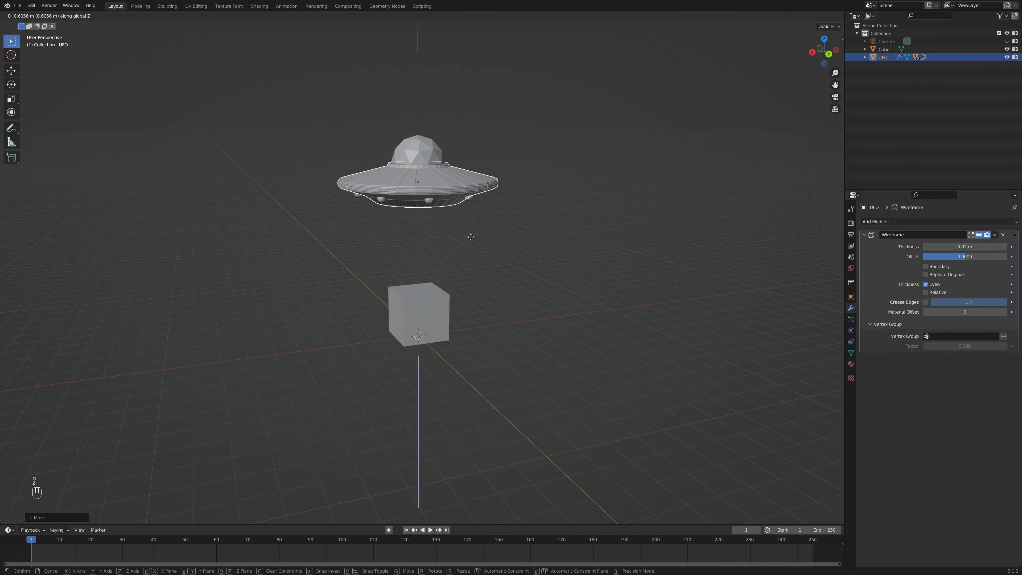
click(472, 235)
- Duplicate the cube beneath the UFO, leaving the copy exactly in place over the original
middle_drag(472, 236, 542, 280)
click(412, 311)
middle_drag(412, 311, 460, 314)
middle_drag(459, 251, 508, 239)
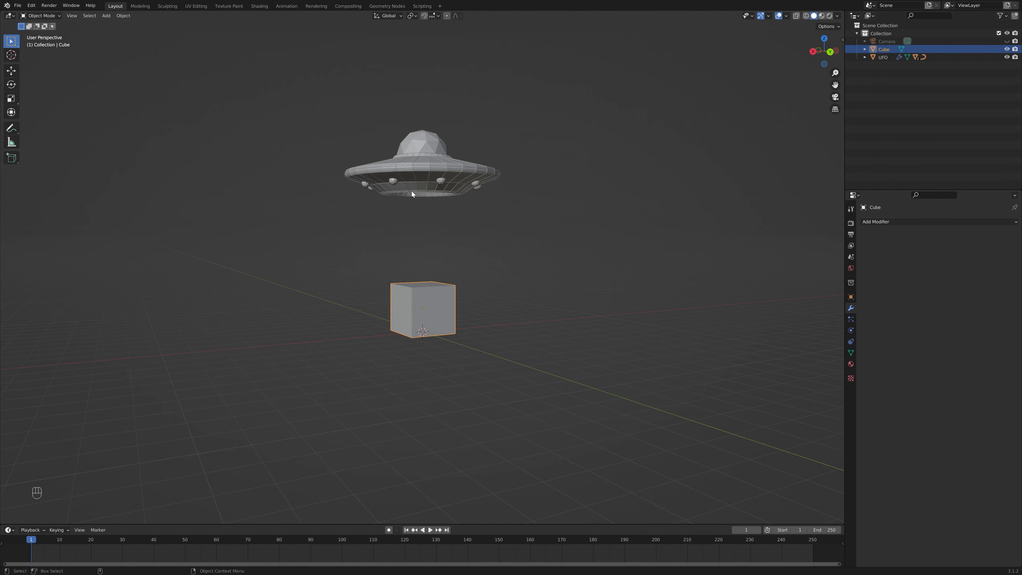
middle_drag(457, 274, 479, 217)
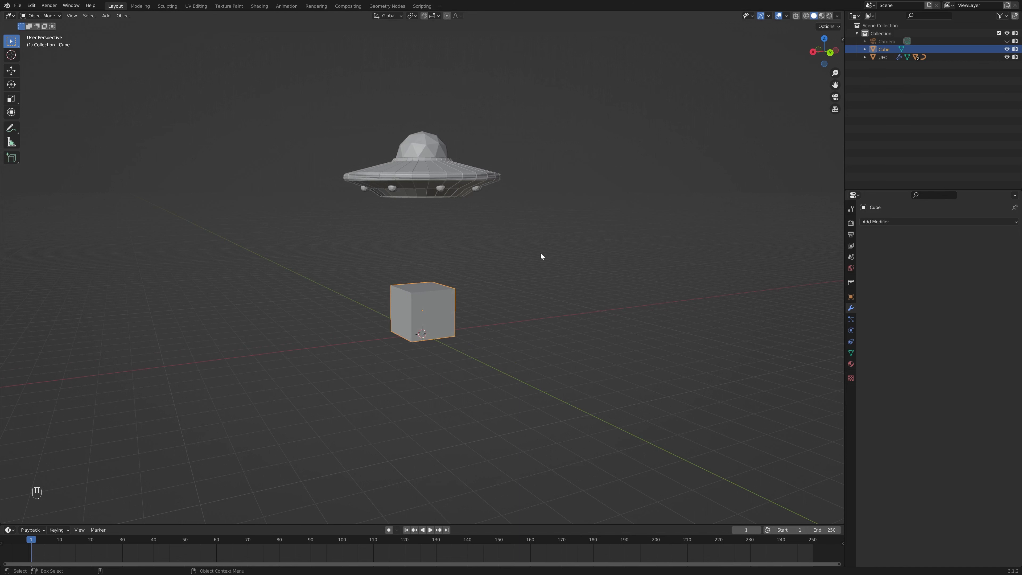
middle_drag(540, 254, 522, 319)
click(825, 51)
shift+middle_drag(589, 335, 604, 251)
middle_drag(322, 279, 471, 314)
key(KP_5)
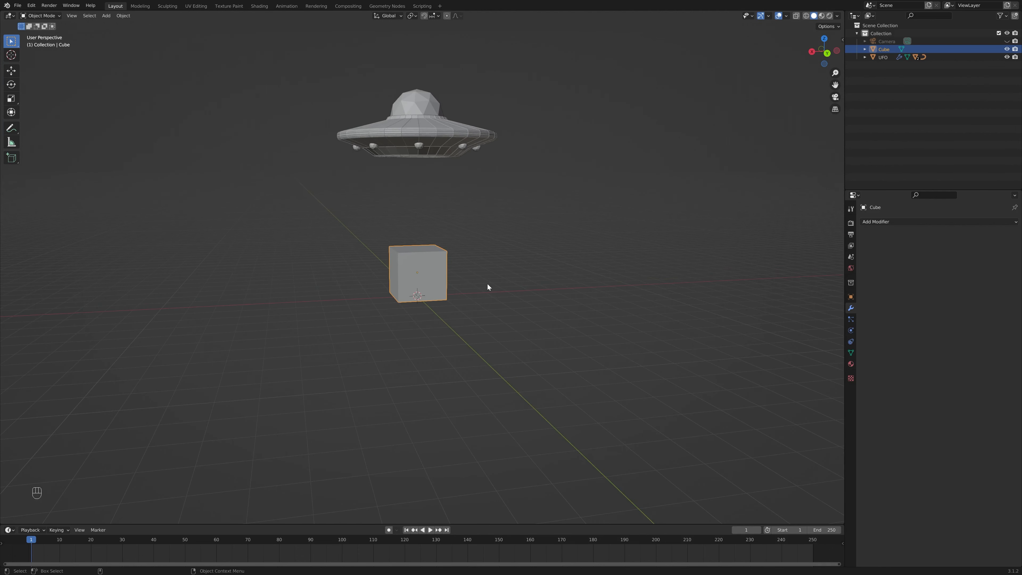
key(shift+d)
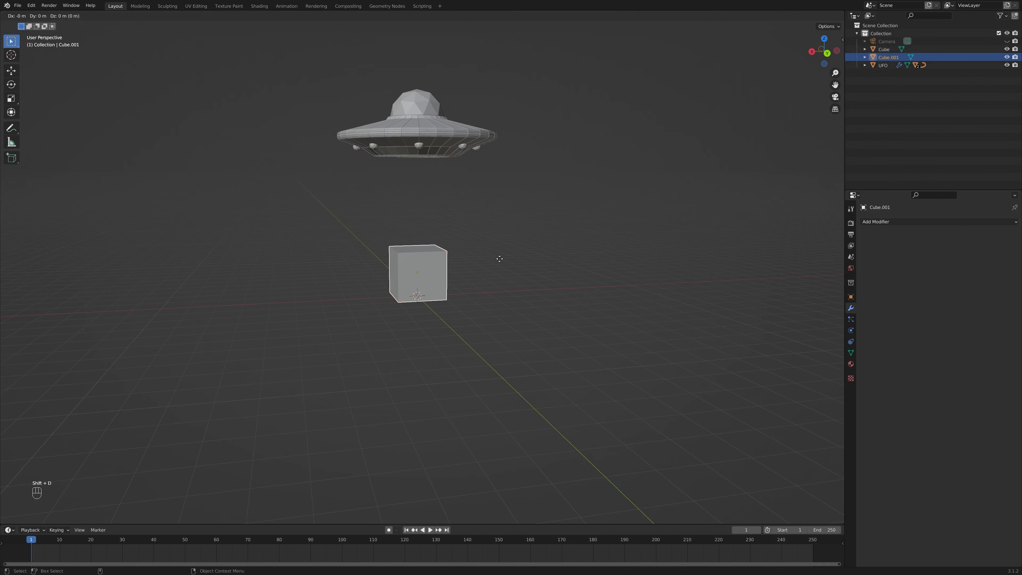
right_click(412, 263)
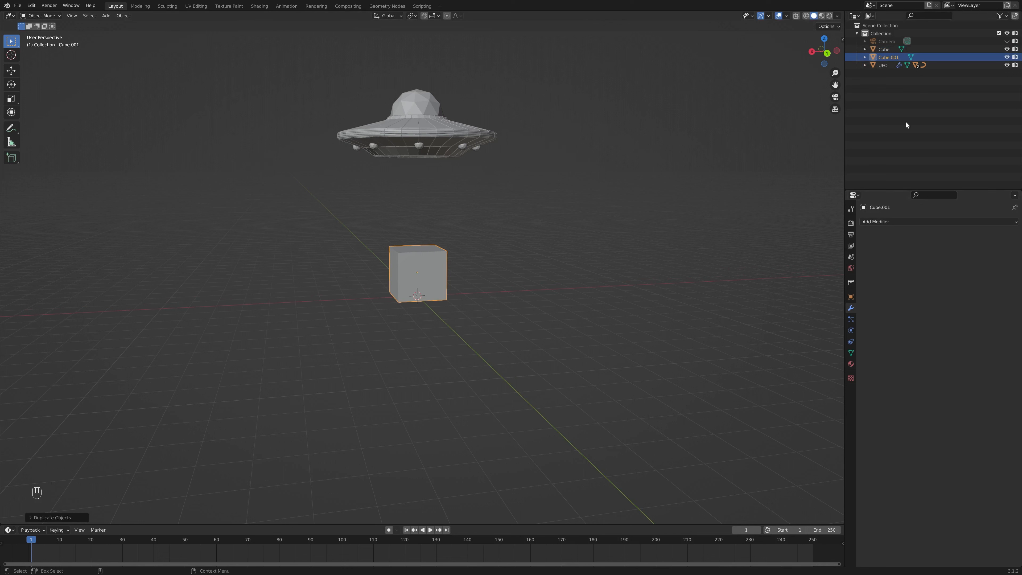
- Add a Wireframe modifier with an offset of -1 to the duplicated cube, and deselect it to inspect the edges
click(888, 221)
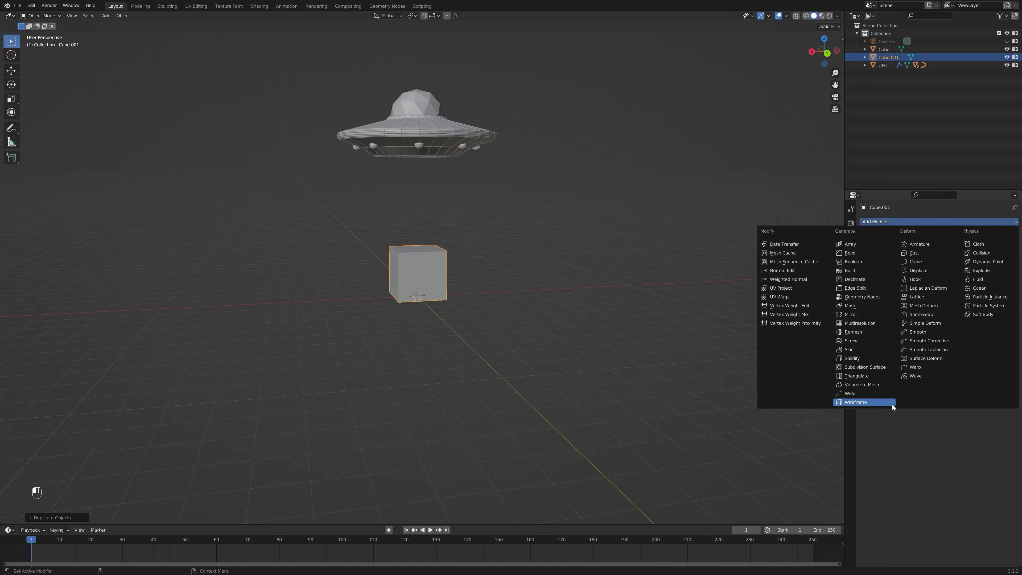
click(865, 402)
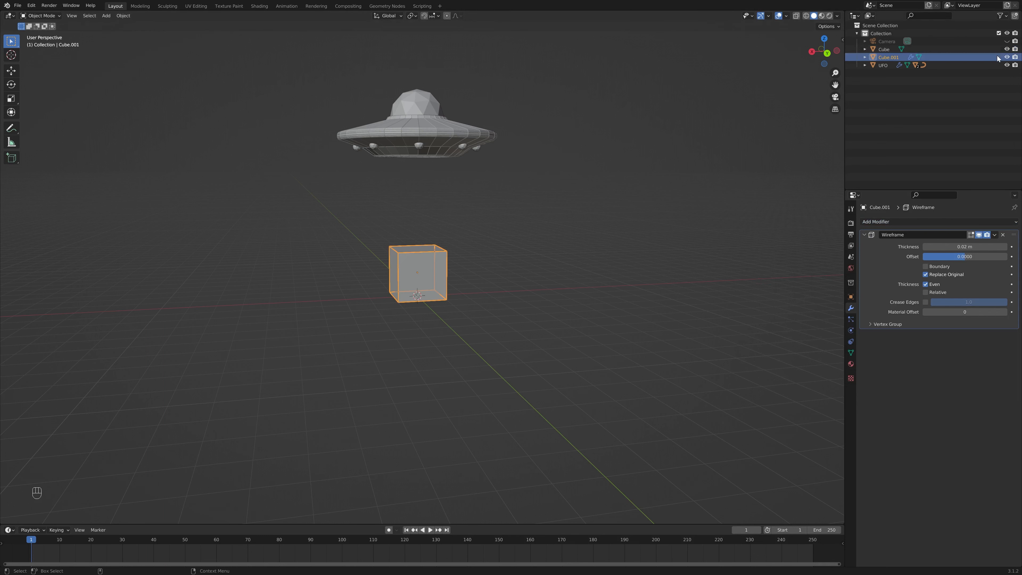
scroll(504, 269, up, 5)
click(607, 292)
scroll(560, 294, up, 4)
middle_drag(560, 297, 608, 226)
click(608, 226)
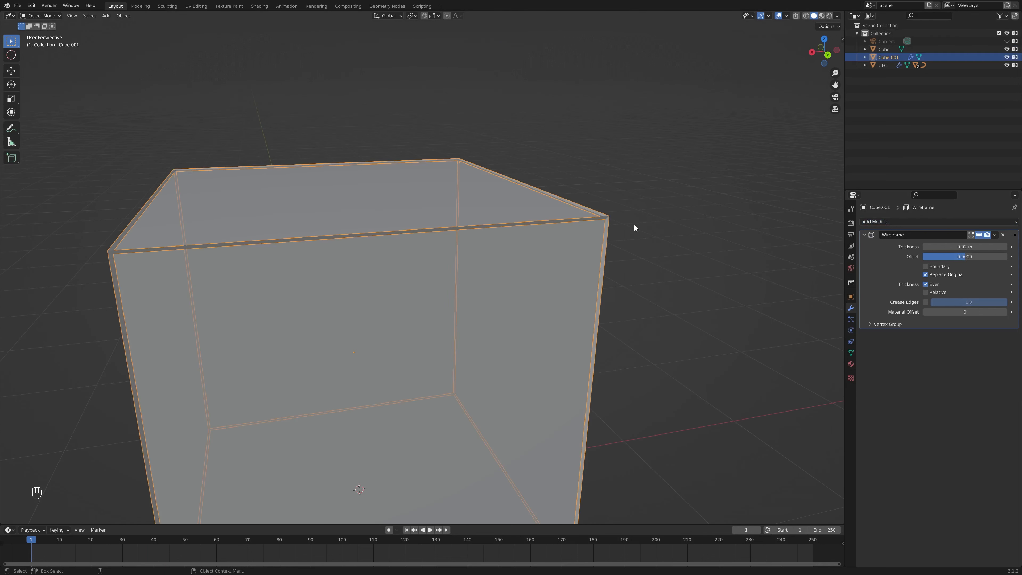
drag(967, 259, 919, 259)
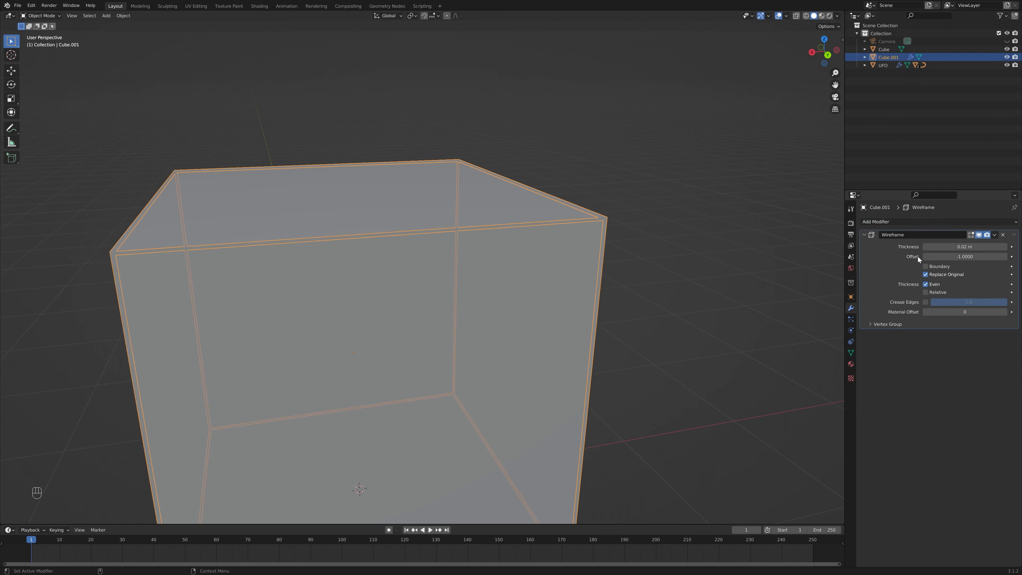
click(715, 253)
middle_drag(636, 262, 690, 260)
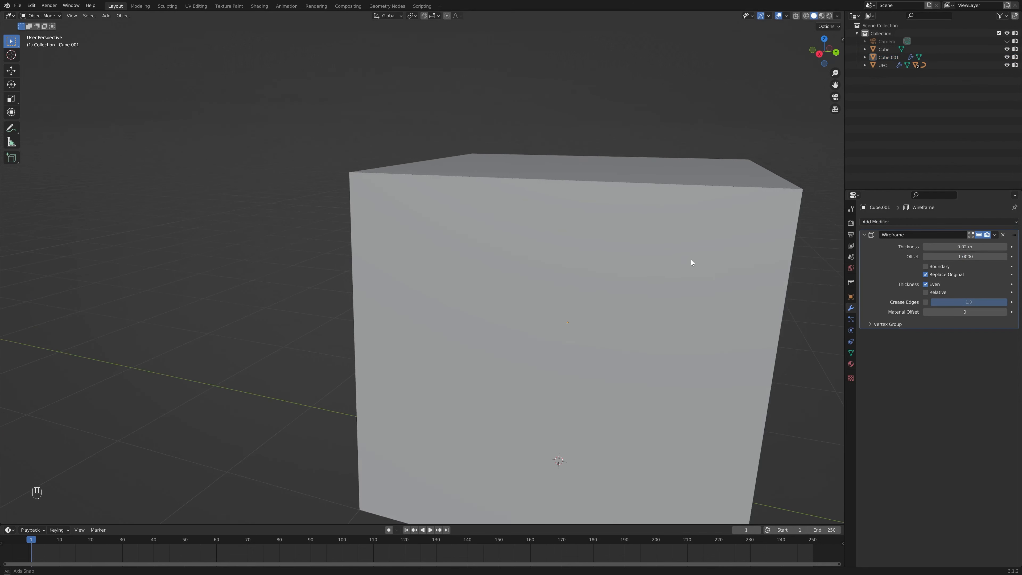
scroll(690, 260, down, 4)
middle_drag(579, 252, 548, 251)
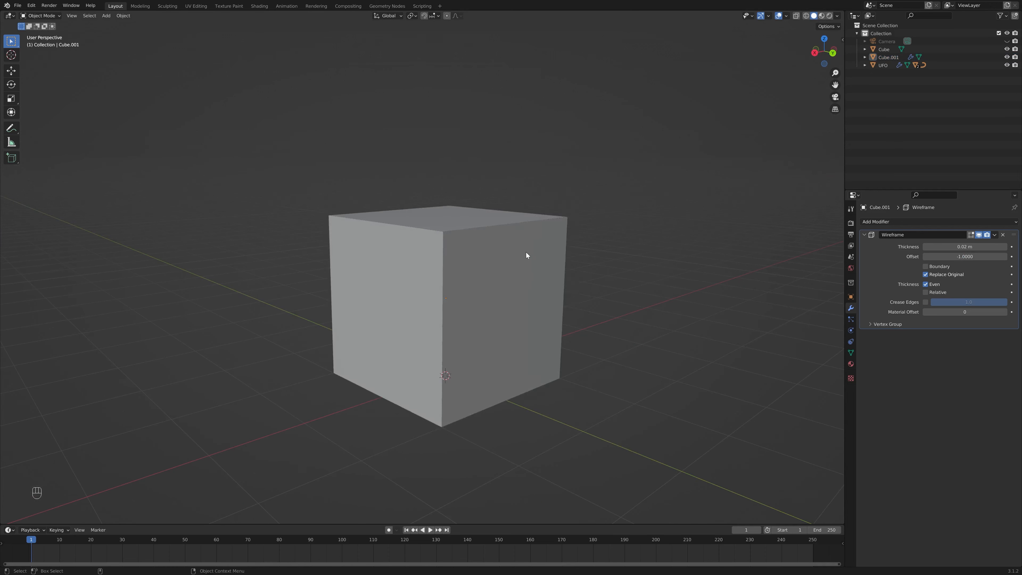
- Hide the solid cube and set the Wireframe modifier's thickness on the duplicated cube to 0.03 m
click(526, 252)
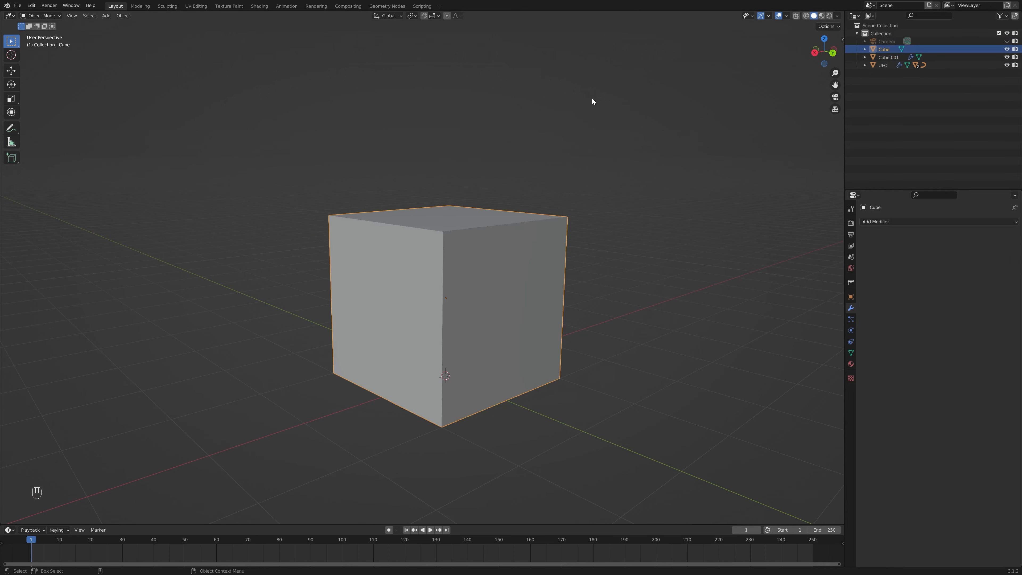
key(h)
middle_drag(583, 285, 622, 284)
click(592, 273)
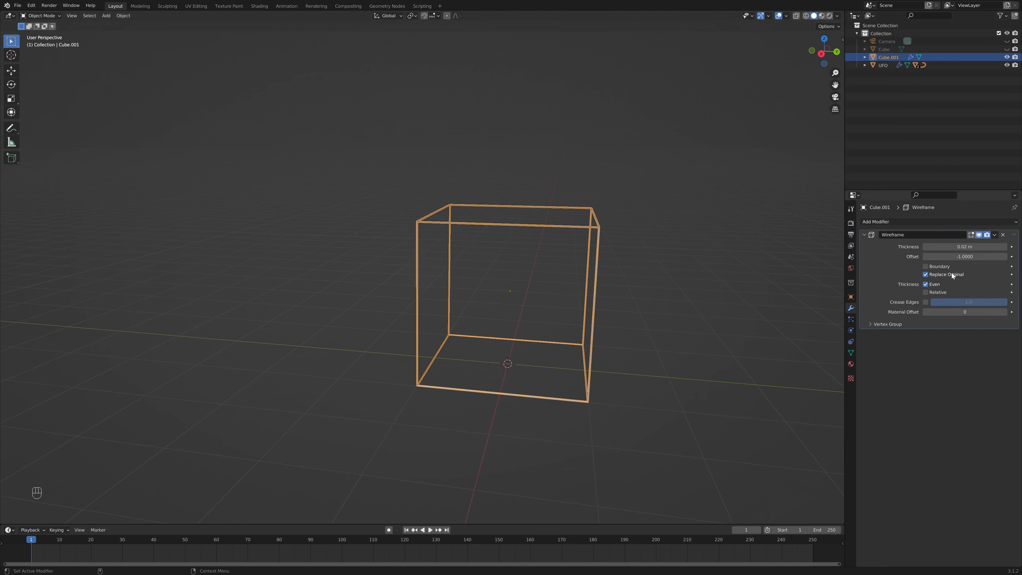
drag(965, 246, 979, 247)
click(980, 246)
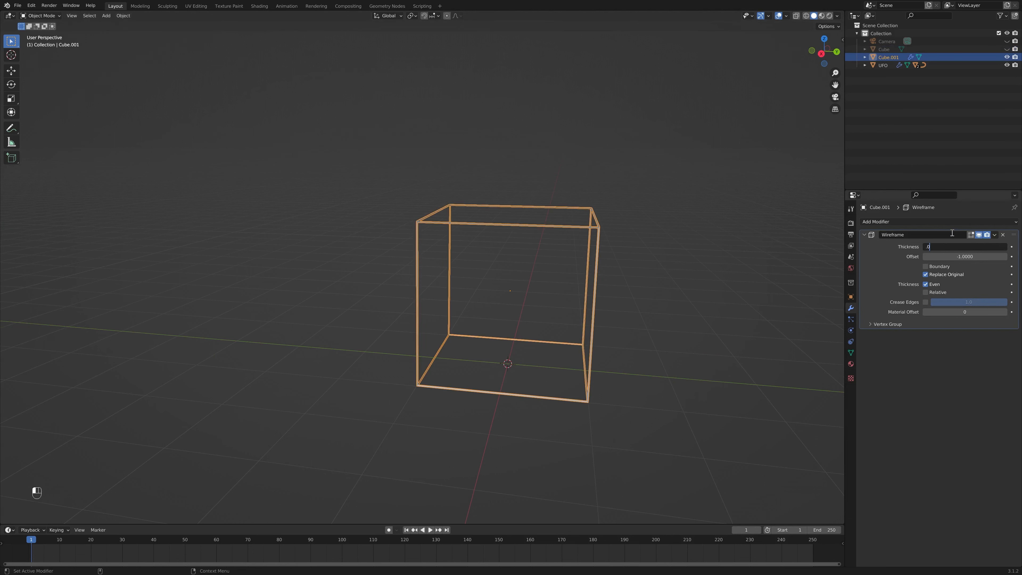
key(Return)
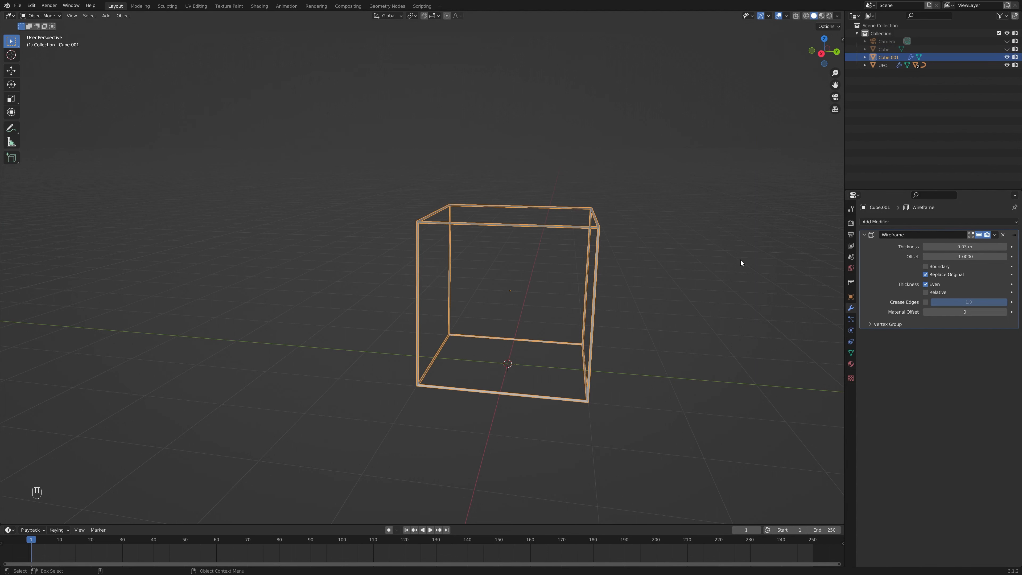
middle_drag(741, 260, 690, 234)
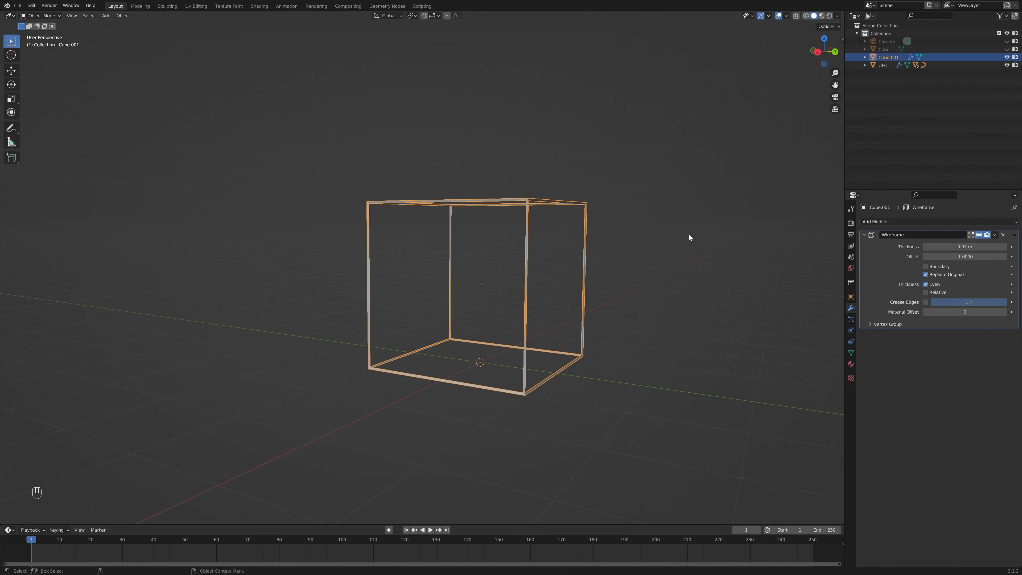
- Unhide the solid cube and parent the wireframe cube to it with Object (Keep Transform)
click(1007, 49)
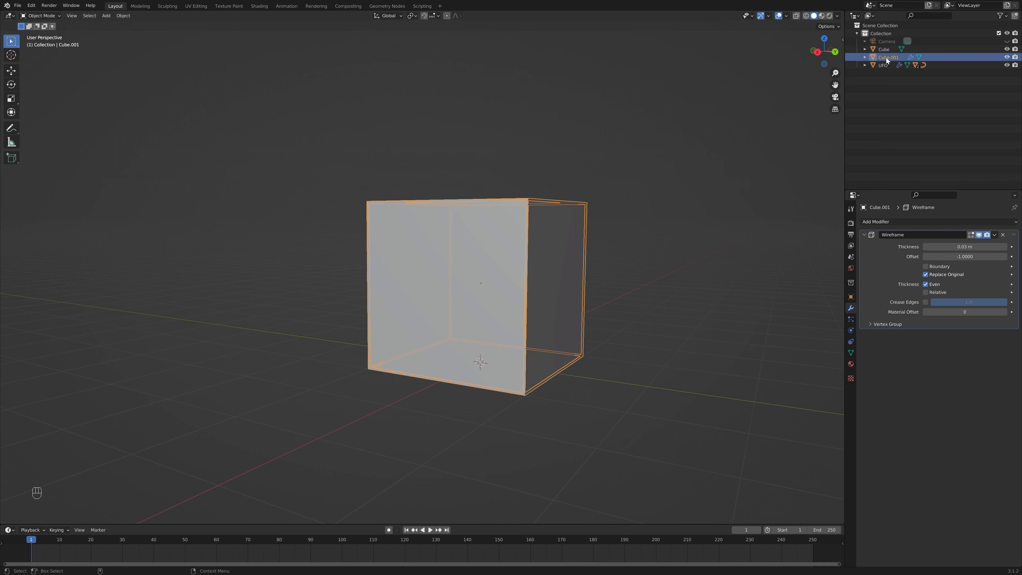
shift+click(449, 257)
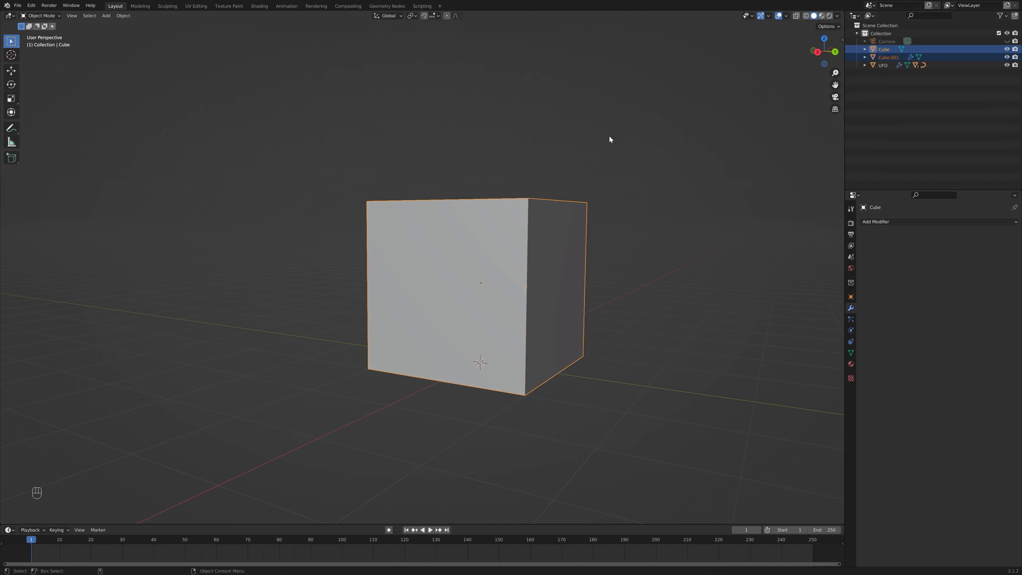
key(ctrl+p)
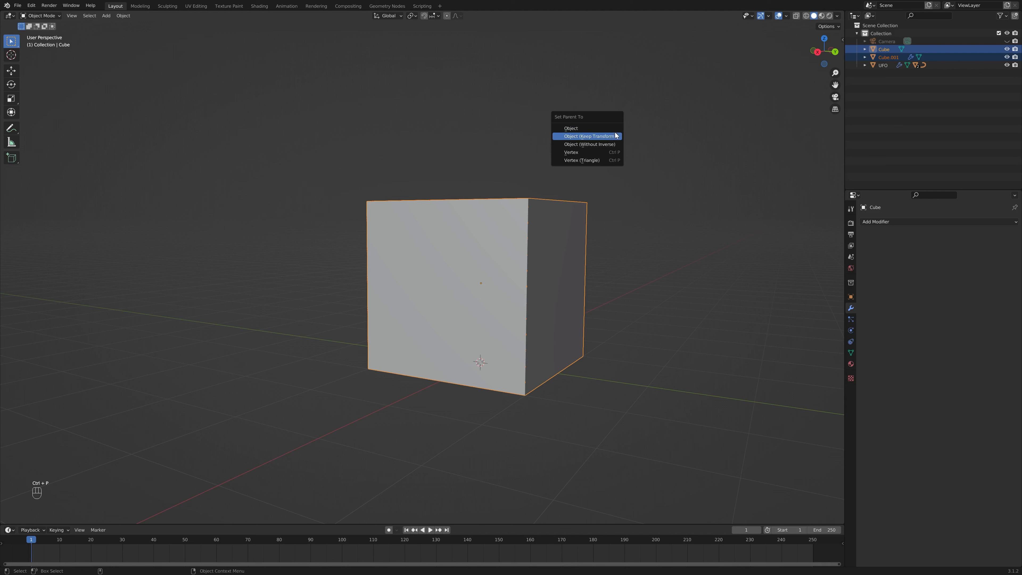
click(604, 137)
- Select only the solid cube and try moving it to test the parenting, leaving it at its original position
click(647, 259)
click(578, 264)
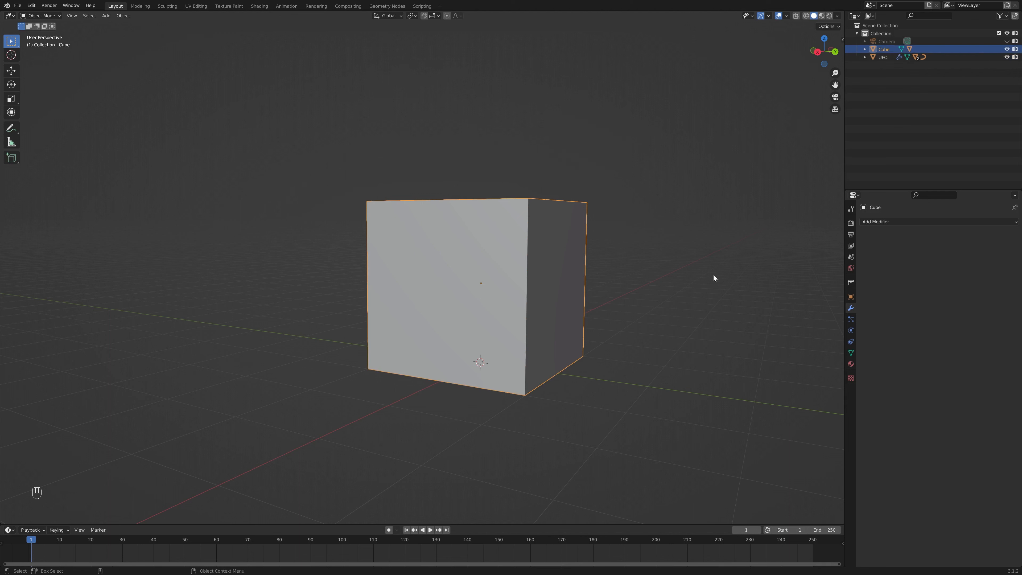
key(g)
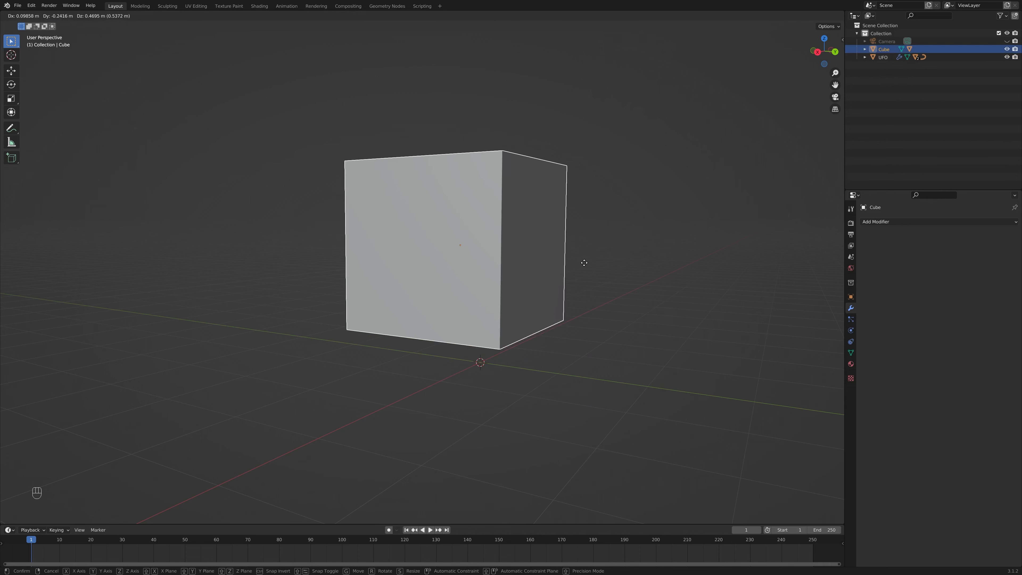
click(575, 284)
- Add a cylinder mesh in the right orthographic view and raise it along Z into the gap between cube and UFO
scroll(575, 284, down, 8)
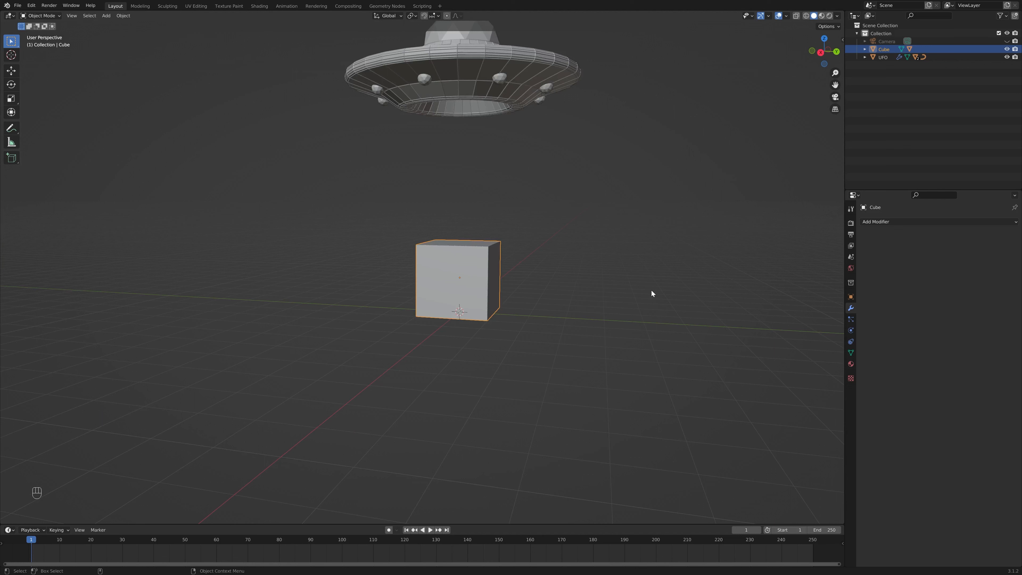
middle_drag(588, 272, 623, 243)
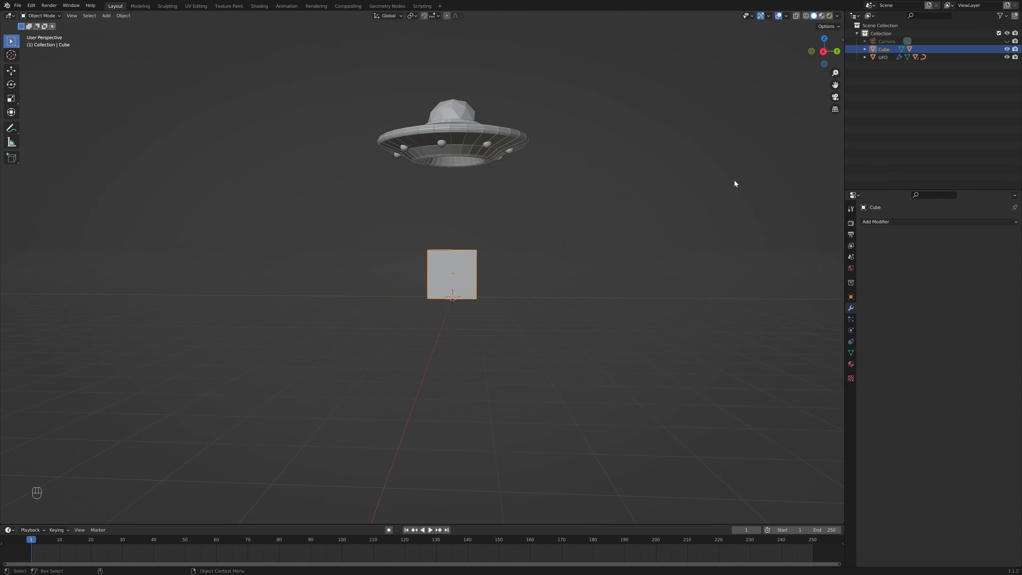
click(823, 53)
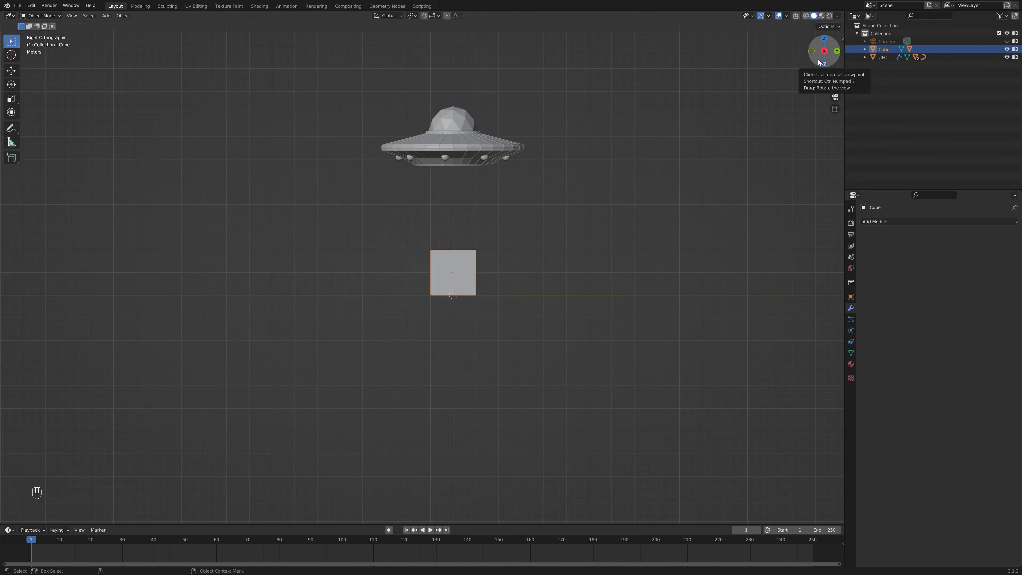
scroll(578, 271, up, 1)
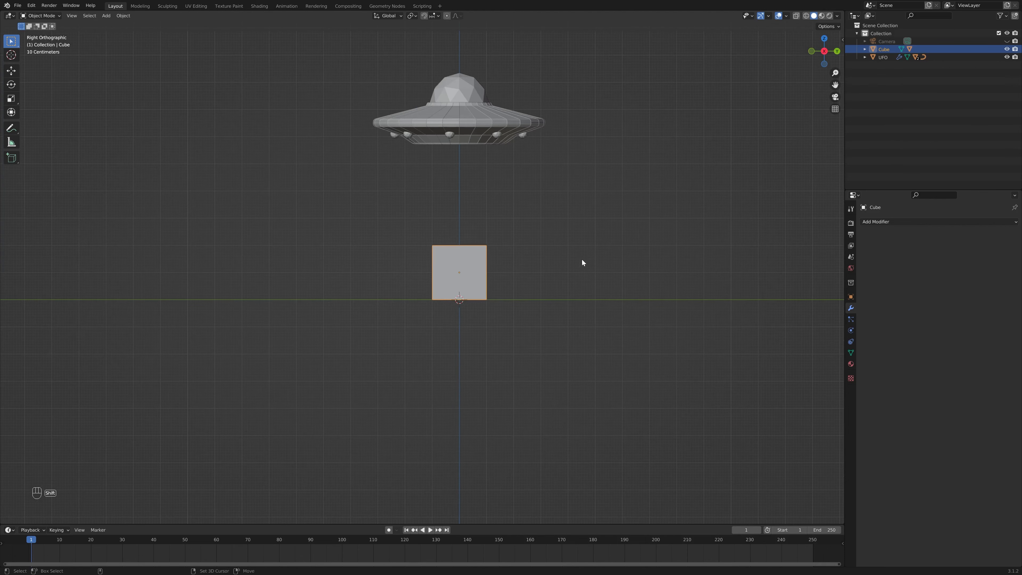
key(shift+a)
mouse_move(580, 260)
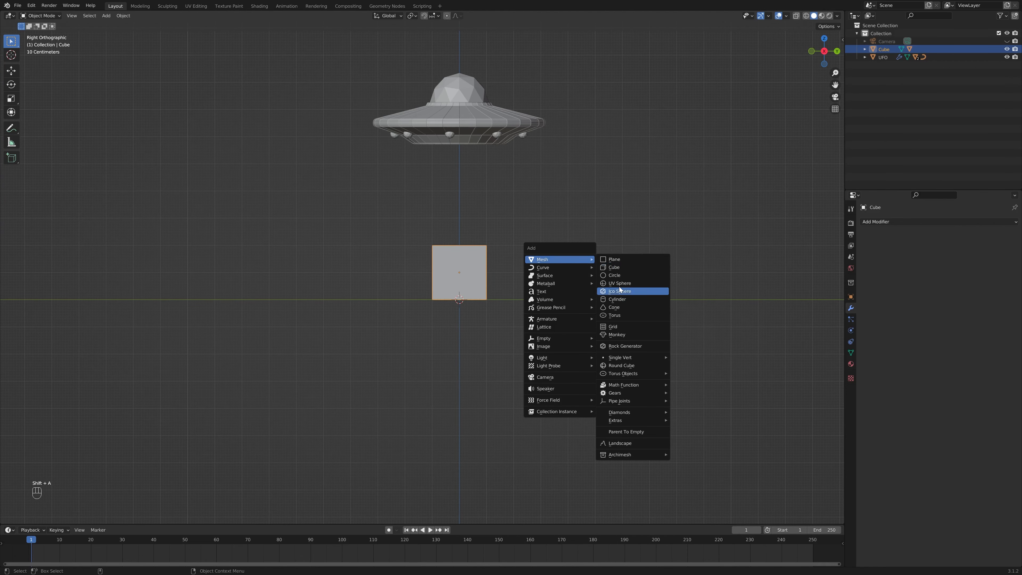
click(616, 299)
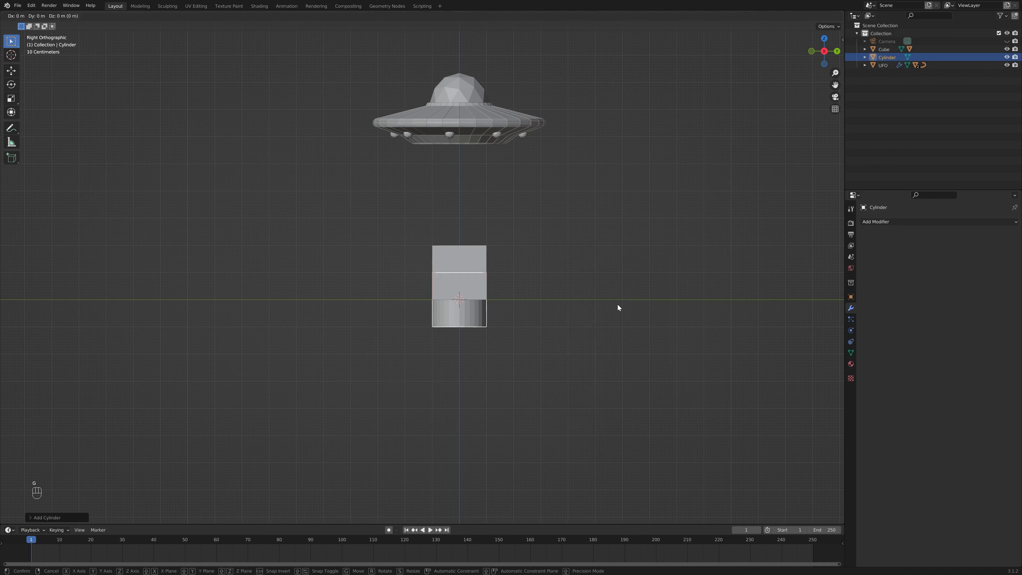
key(g)
key(z)
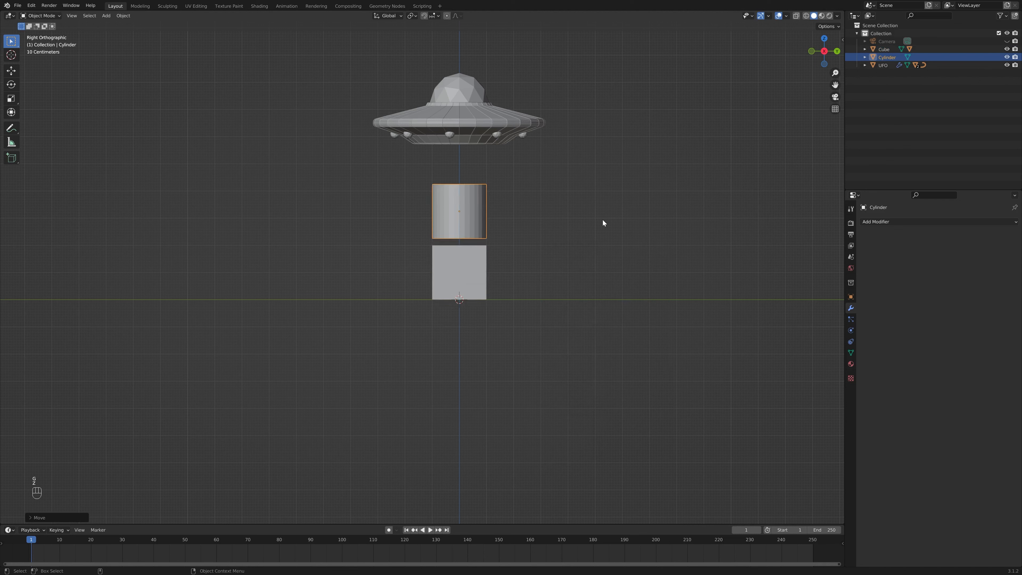
click(603, 220)
- Stretch the cylinder to about 3 times its height along Z and lower it about 0.17 m to the cube's base
key(s)
key(z)
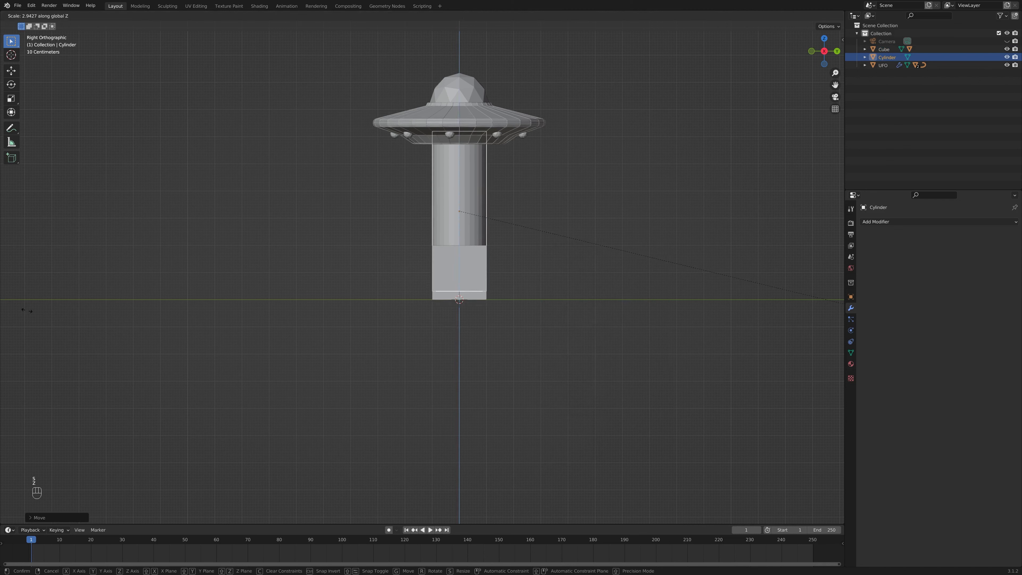
click(45, 314)
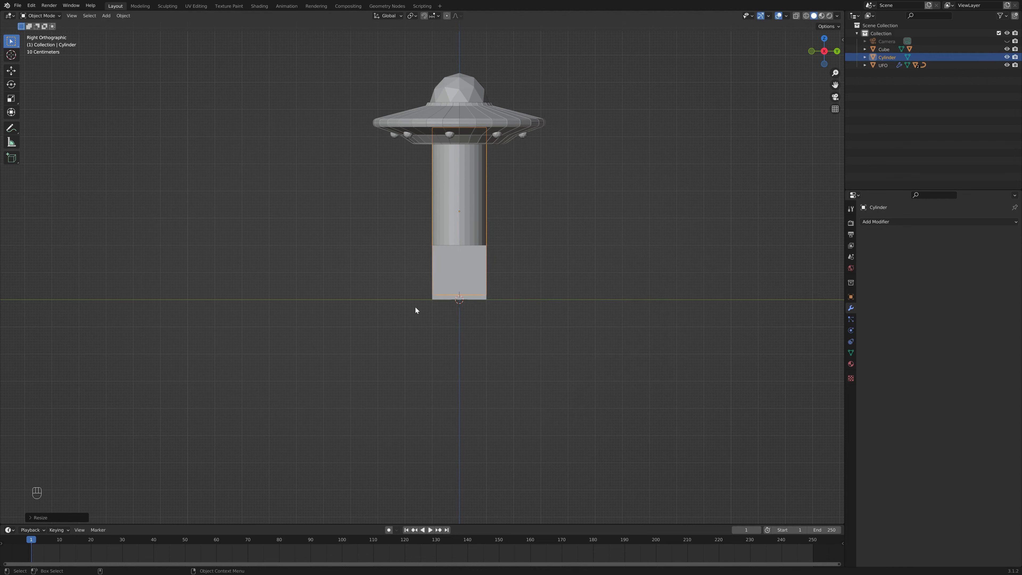
scroll(473, 291, up, 8)
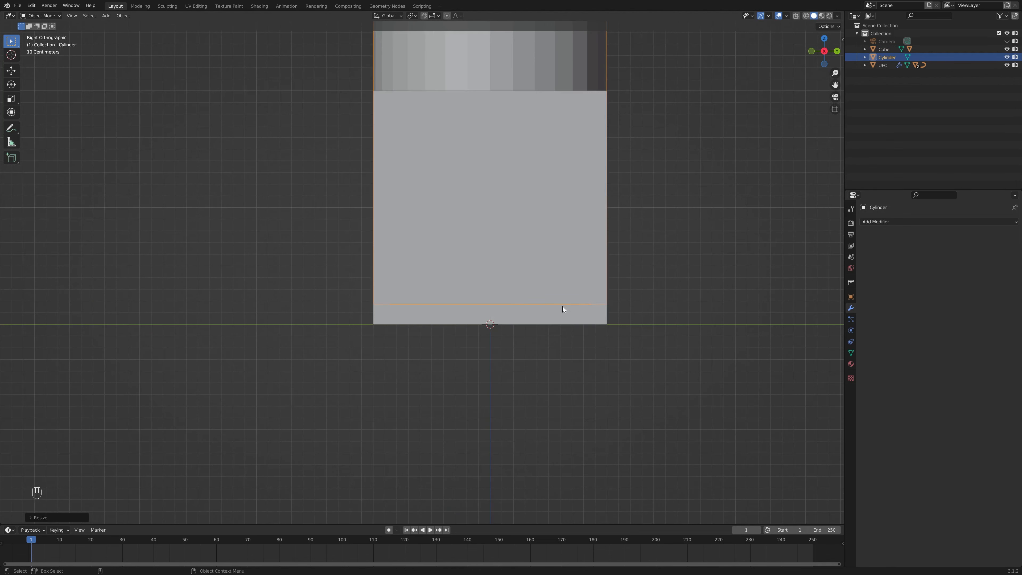
click(811, 51)
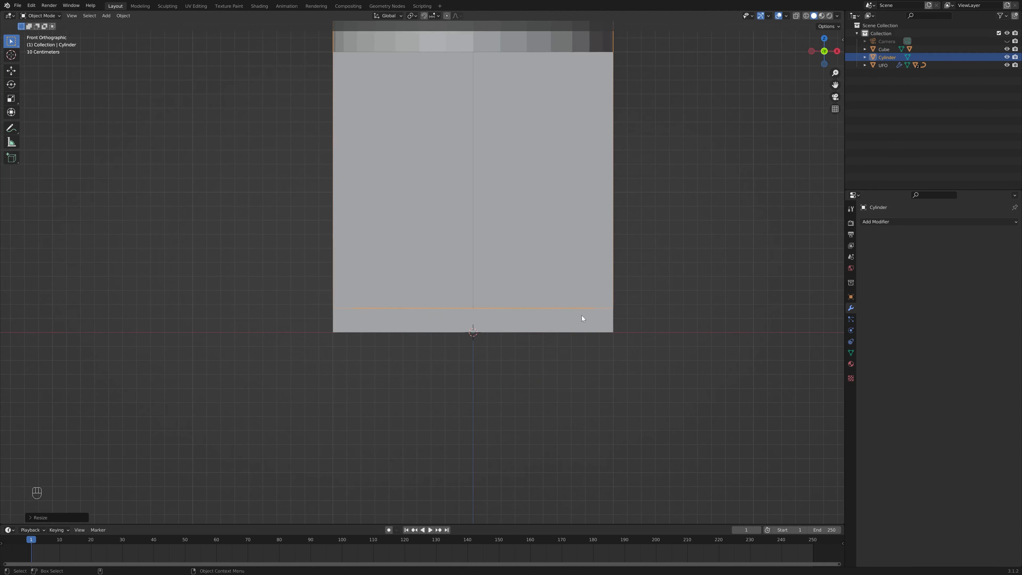
key(g)
key(z)
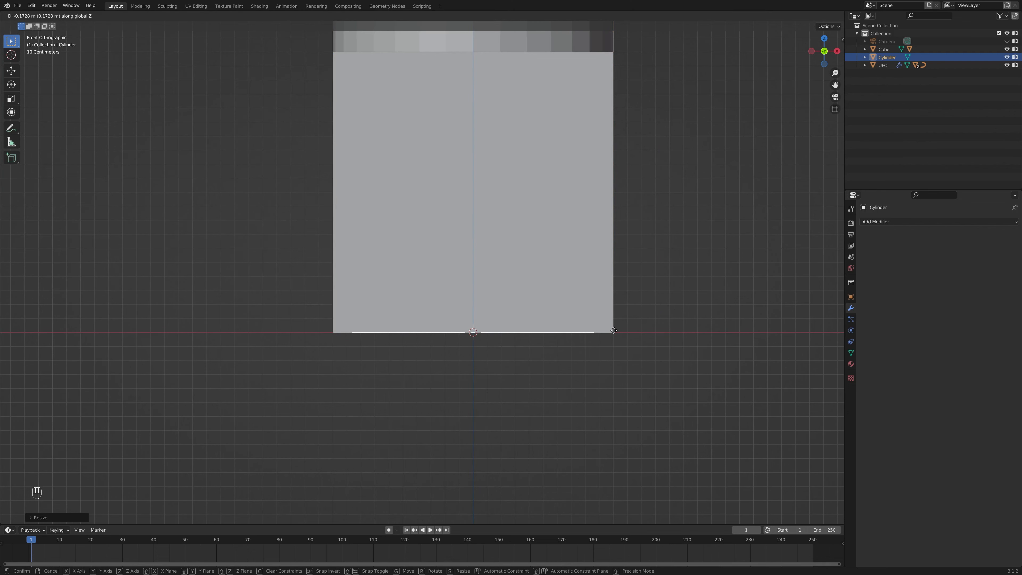
click(614, 330)
- Edit the cylinder's mesh with X-ray display on and edge selection active
scroll(537, 272, down, 9)
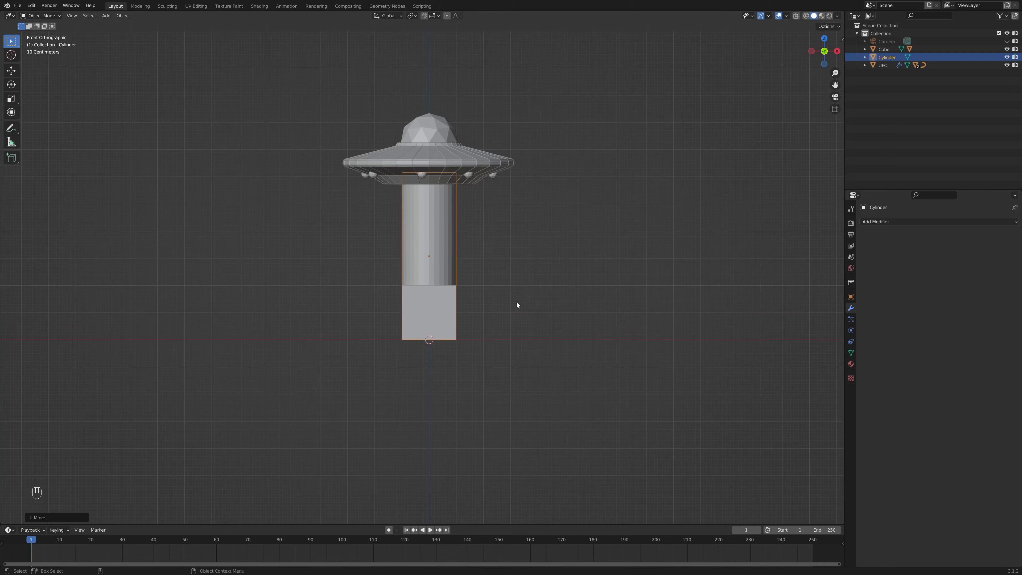
key(Tab)
scroll(523, 281, up, 3)
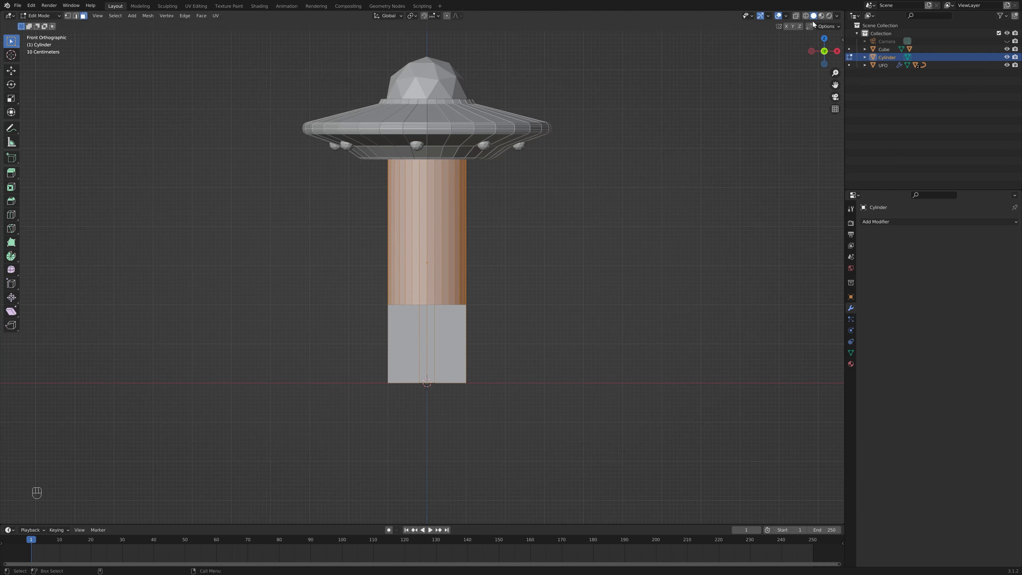
click(796, 16)
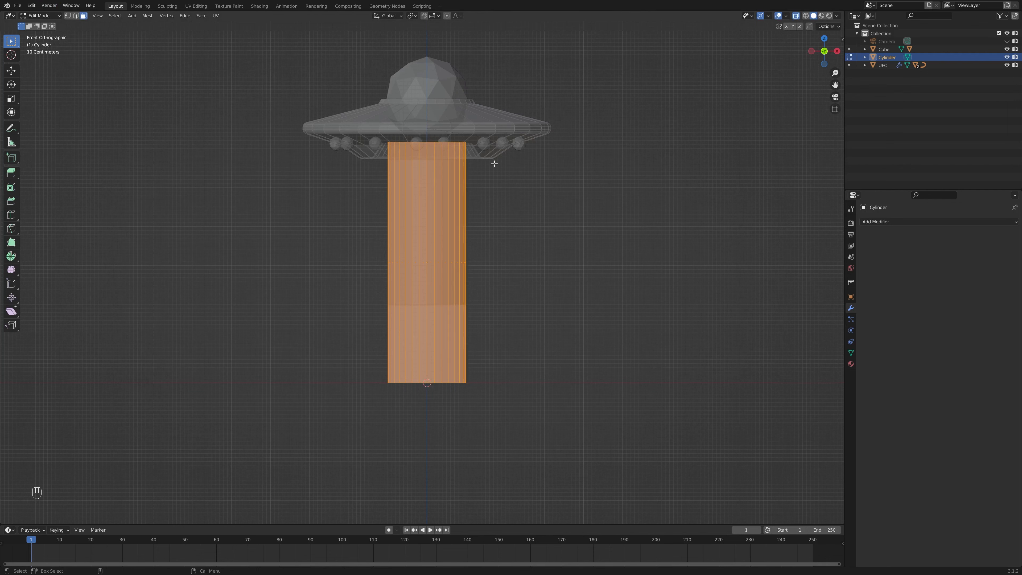
scroll(491, 152, up, 2)
key(2)
scroll(463, 172, up, 2)
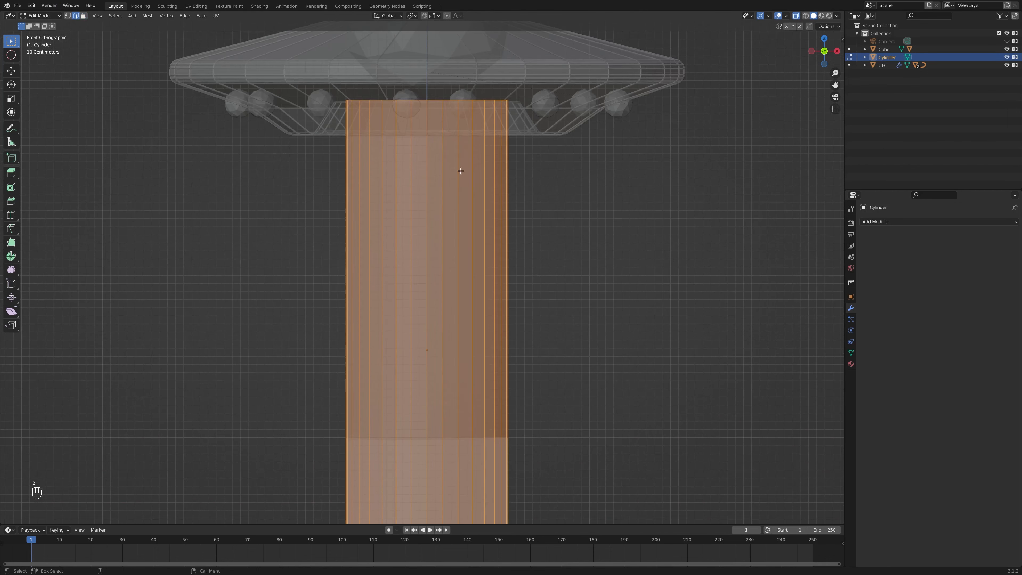
- Select the cylinder's top edge loop and scale it down to a narrow tip inside the UFO's underside
alt+click(547, 126)
middle_drag(547, 127, 611, 141)
click(823, 53)
scroll(534, 176, up, 1)
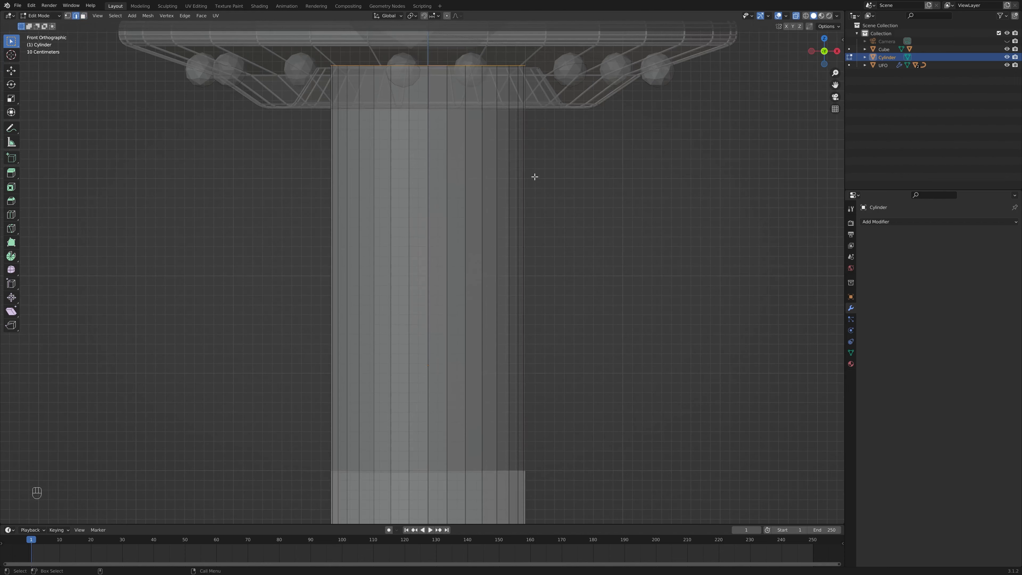
shift+middle_drag(528, 193, 514, 285)
key(s)
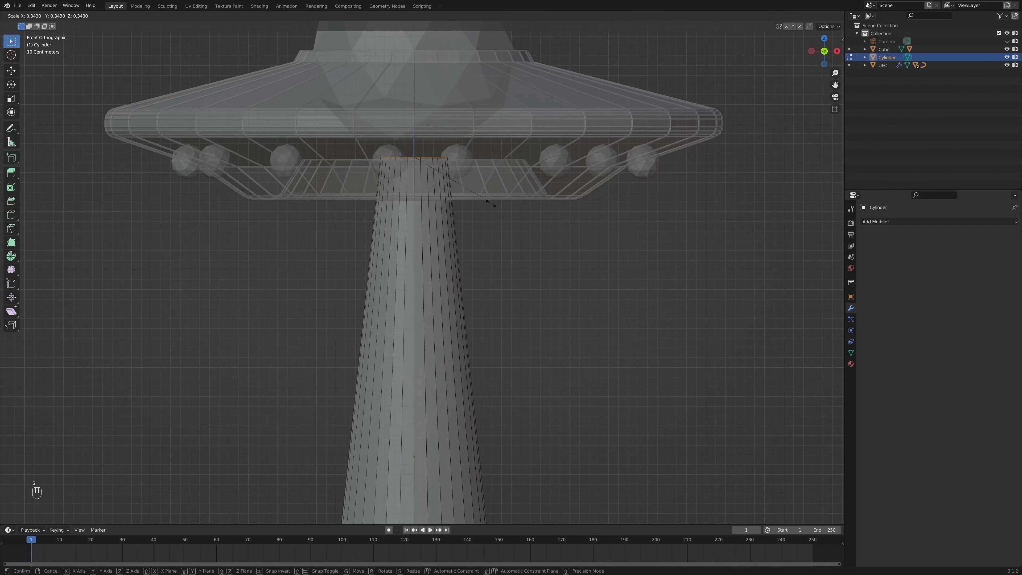
click(426, 180)
- Enlarge the beam's top edge loop slightly, keeping it much narrower than the base
scroll(426, 179, down, 4)
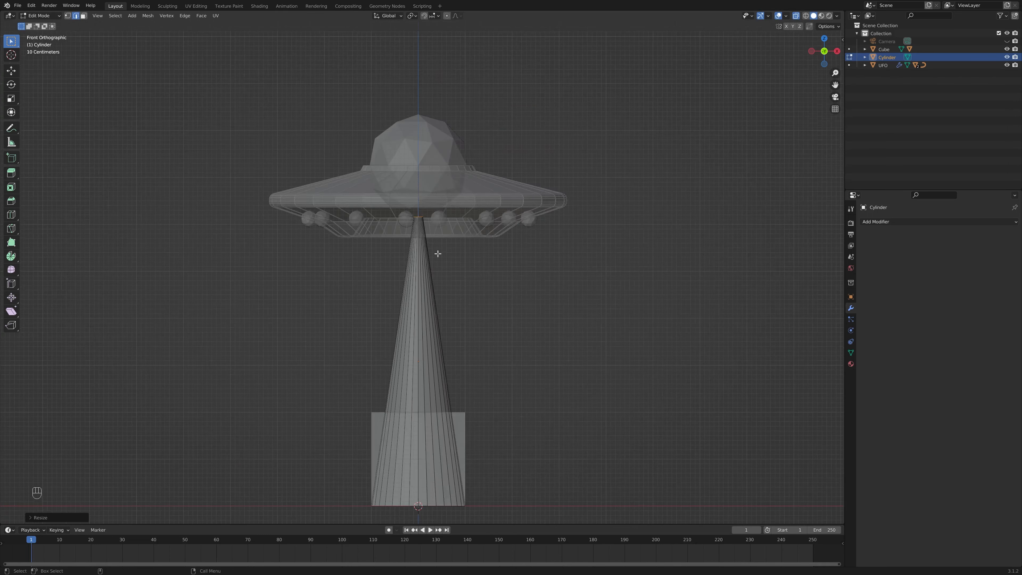
shift+middle_drag(453, 499, 452, 405)
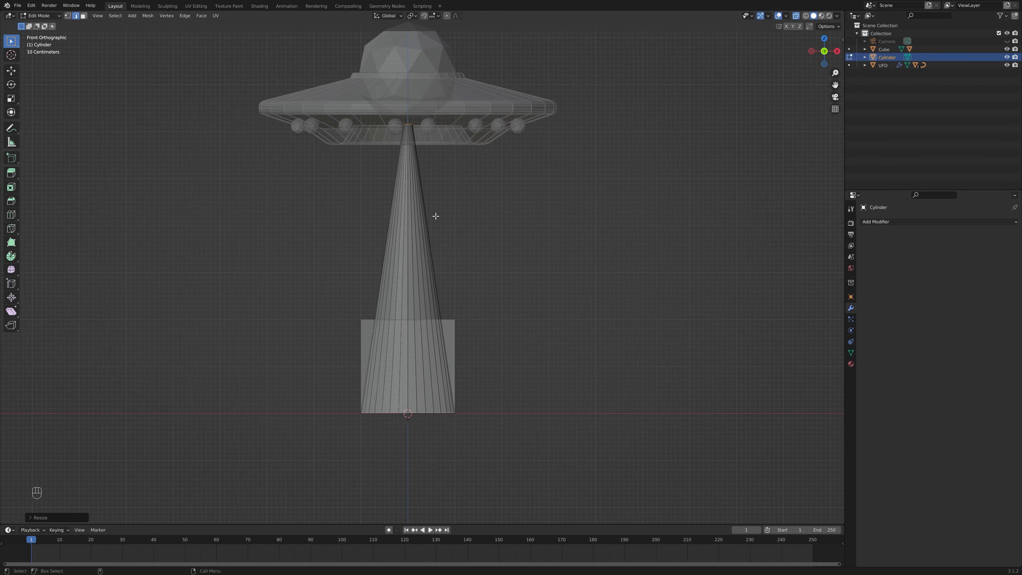
key(s)
click(545, 201)
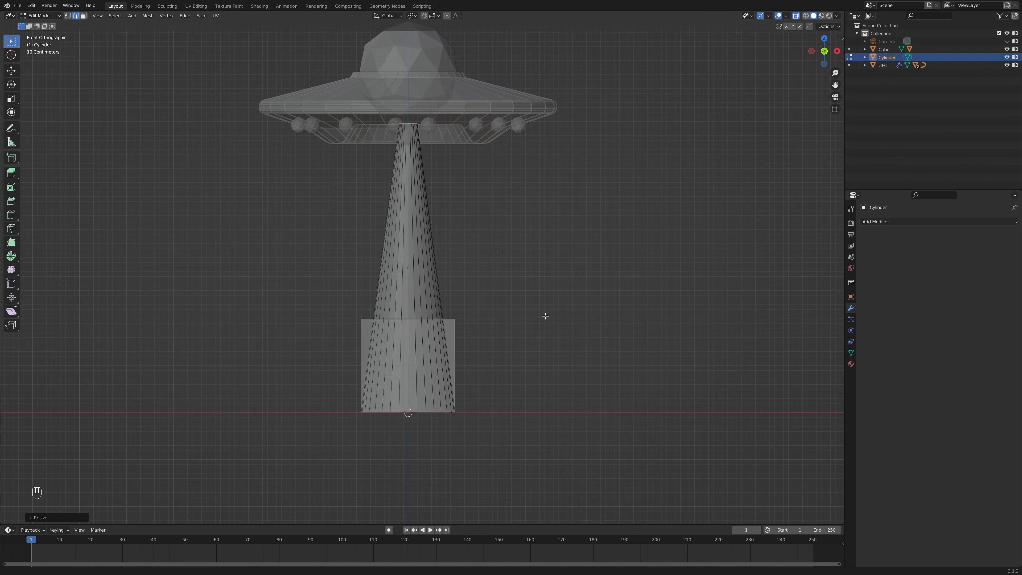
shift+middle_drag(543, 326, 545, 292)
shift+middle_drag(490, 209, 484, 197)
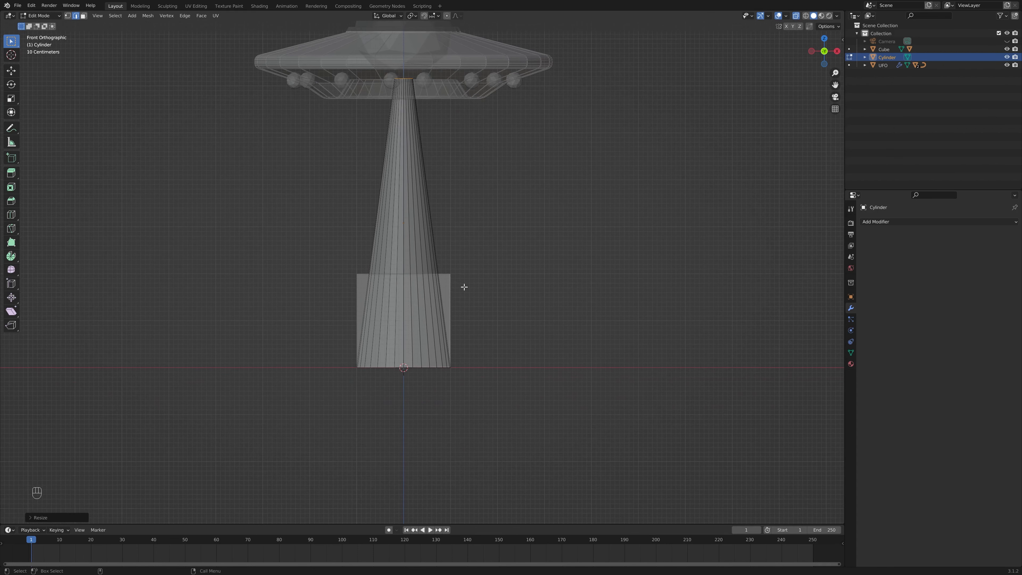
- Return to Object Mode, turn off X-ray display and inspect the tapered beam in perspective
key(Tab)
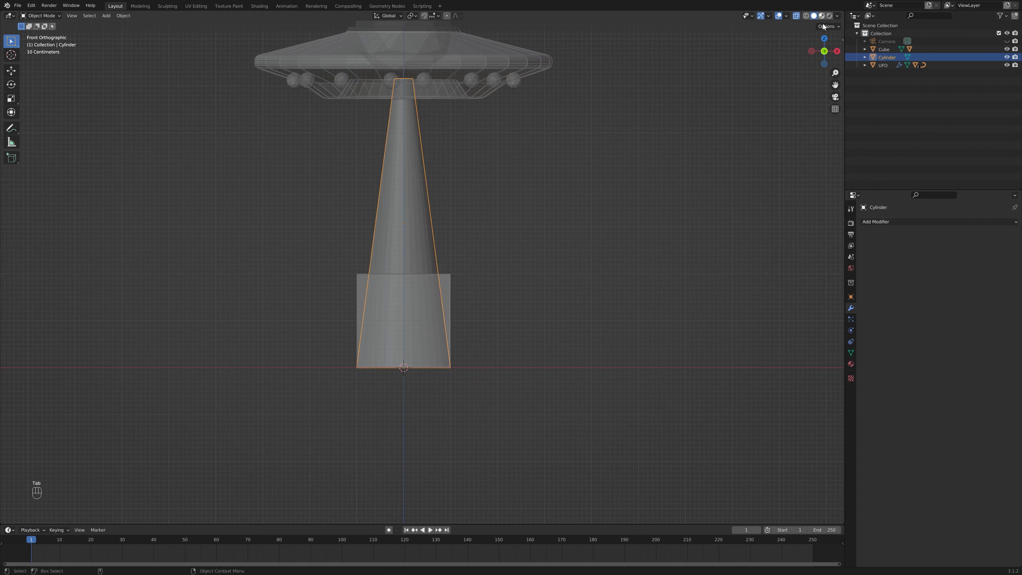
click(797, 18)
middle_drag(586, 281, 456, 268)
scroll(536, 257, up, 3)
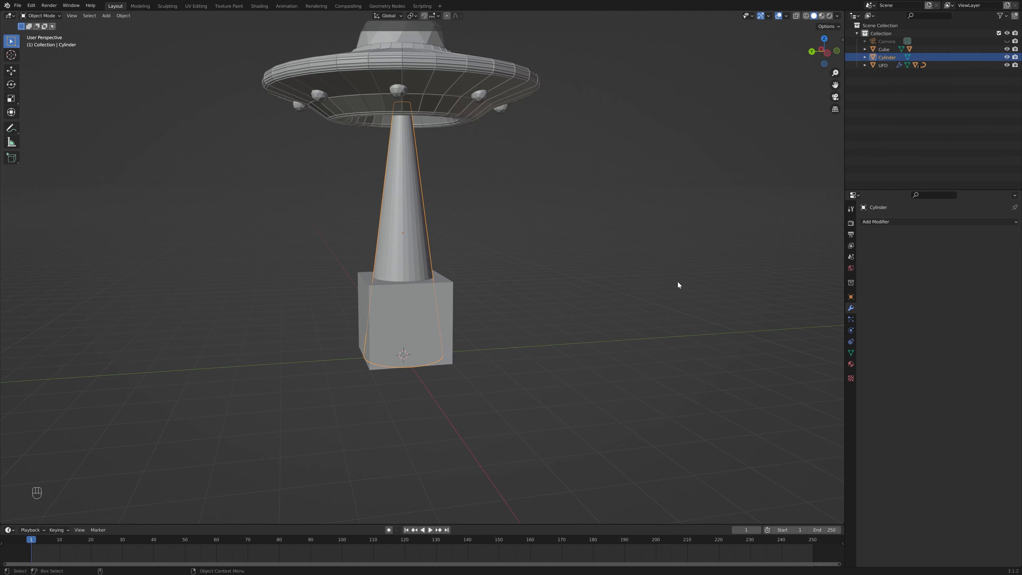
- Shade the tapered cylinder smooth and enable Auto Smooth at 30° in its normals settings
right_click(362, 215)
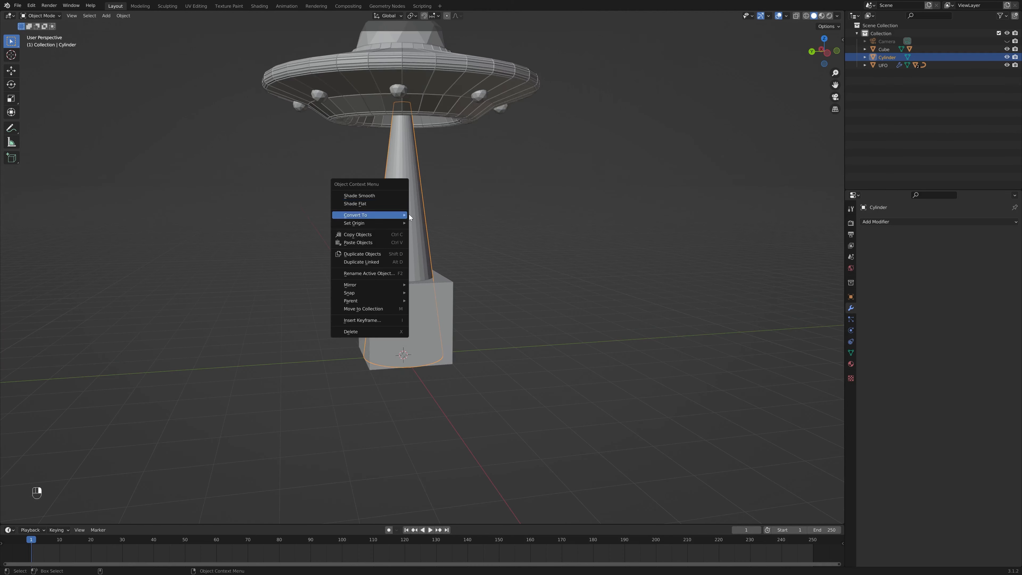
click(355, 196)
middle_drag(503, 250, 571, 277)
scroll(502, 253, up, 5)
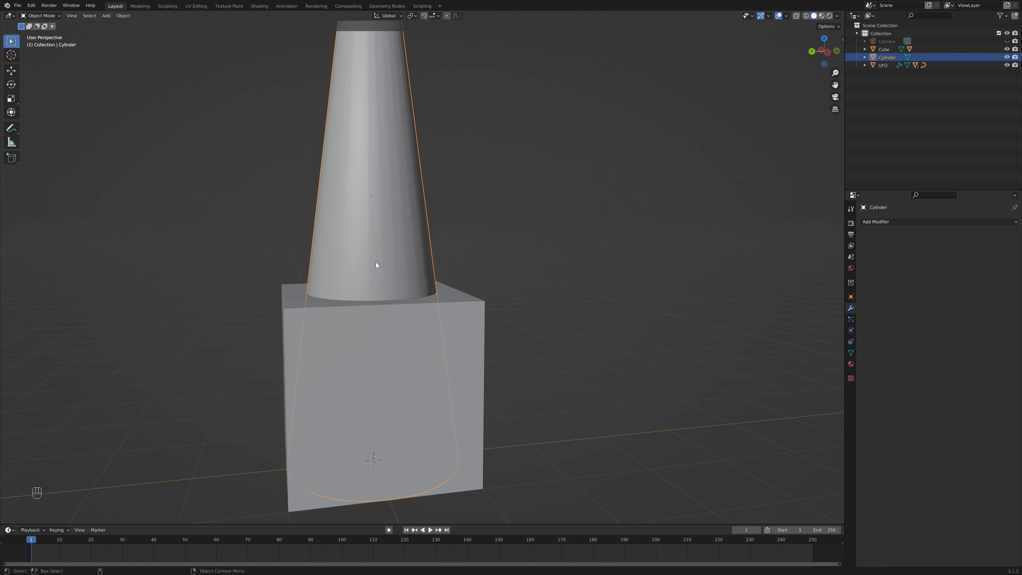
click(852, 319)
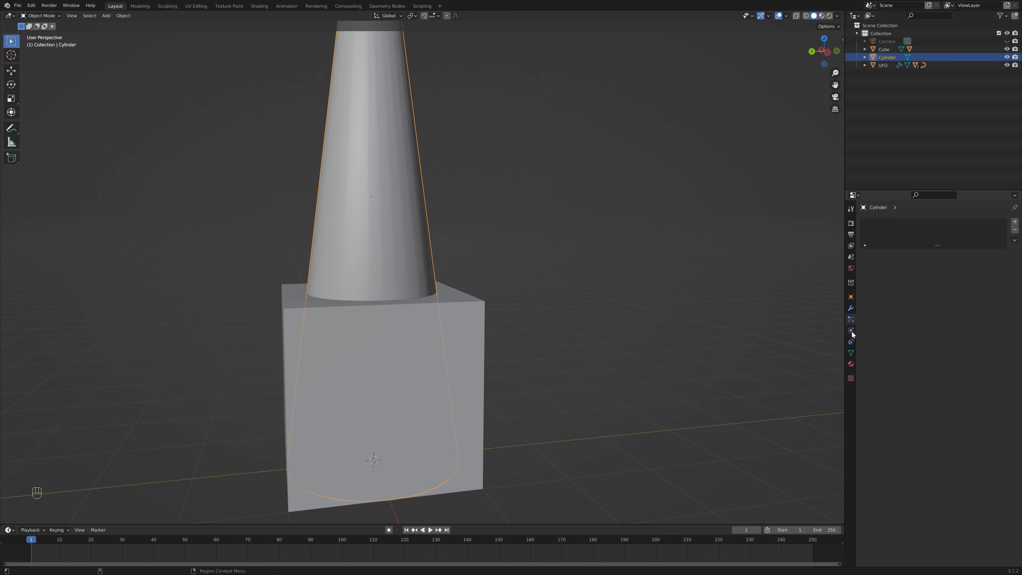
click(851, 353)
click(926, 387)
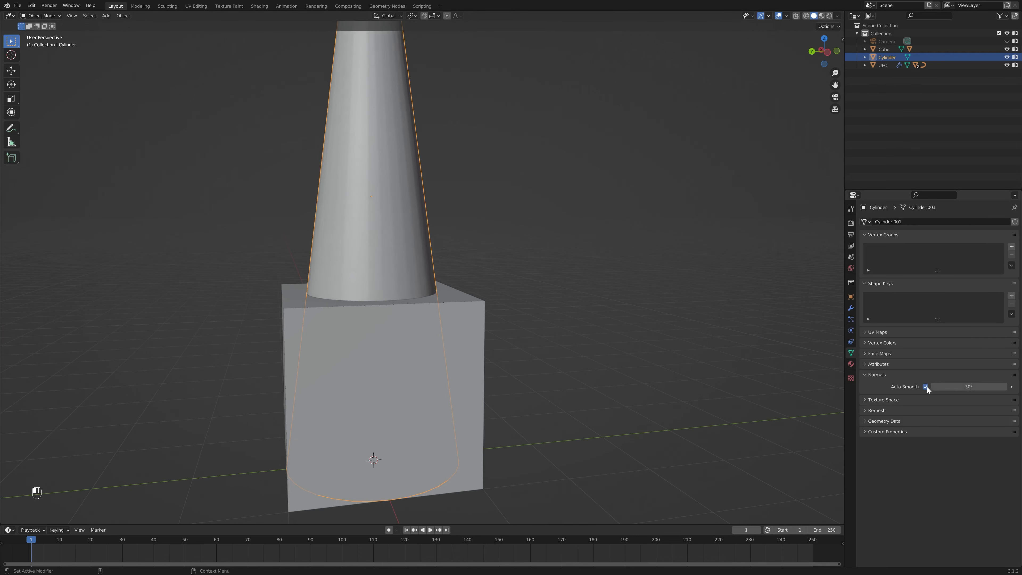
middle_drag(611, 366, 604, 341)
middle_drag(447, 294, 444, 321)
scroll(444, 320, down, 5)
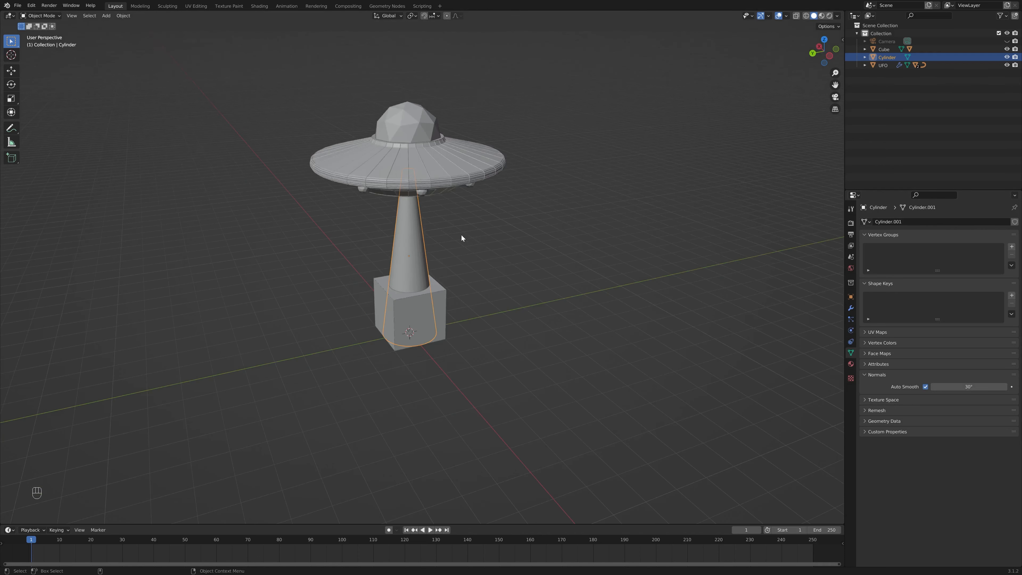
middle_drag(461, 235, 504, 271)
- Add a Boolean modifier to the cube beneath the UFO
click(451, 319)
middle_drag(451, 318, 562, 251)
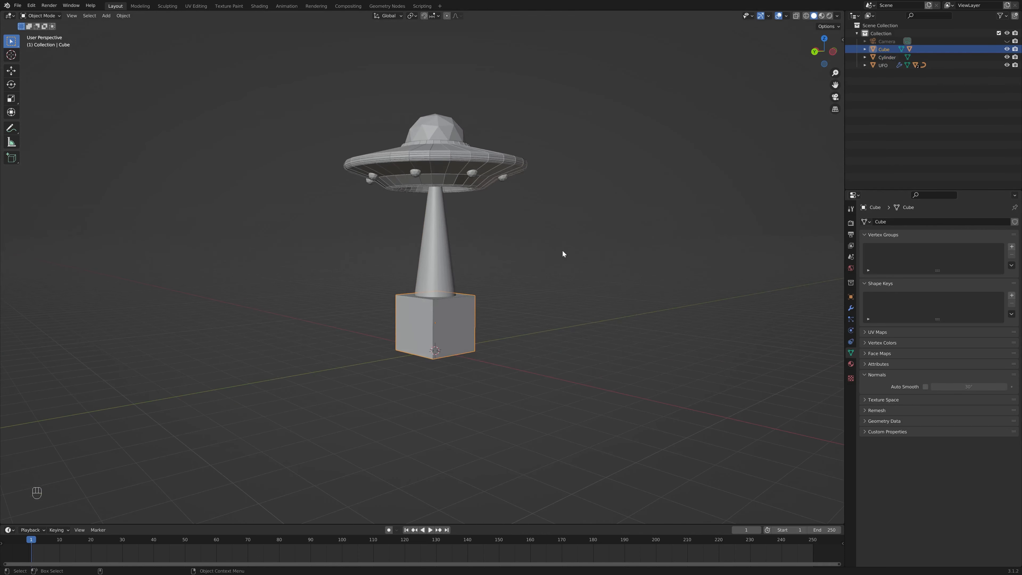
middle_drag(543, 341, 504, 335)
scroll(499, 334, up, 3)
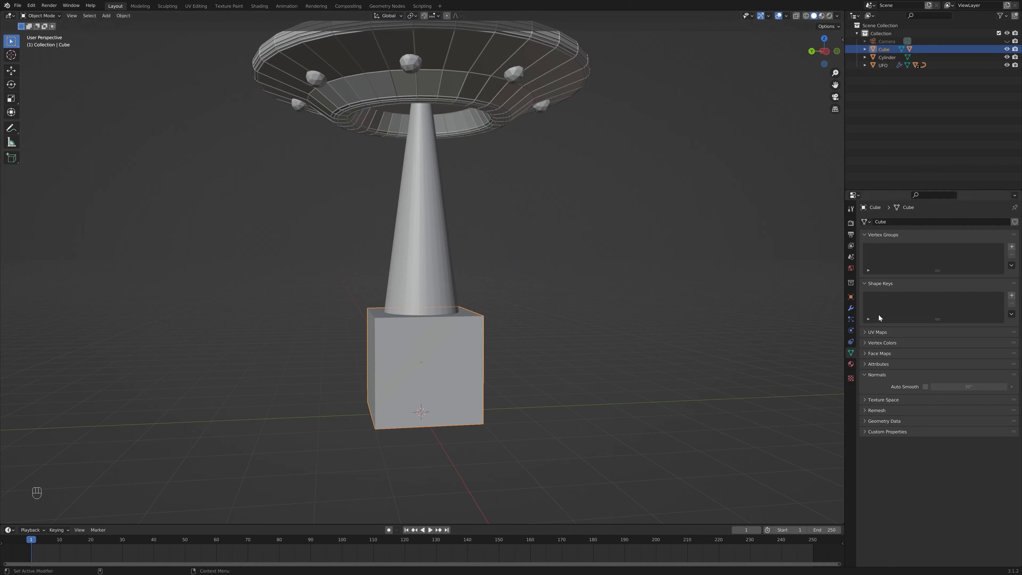
click(850, 308)
click(879, 221)
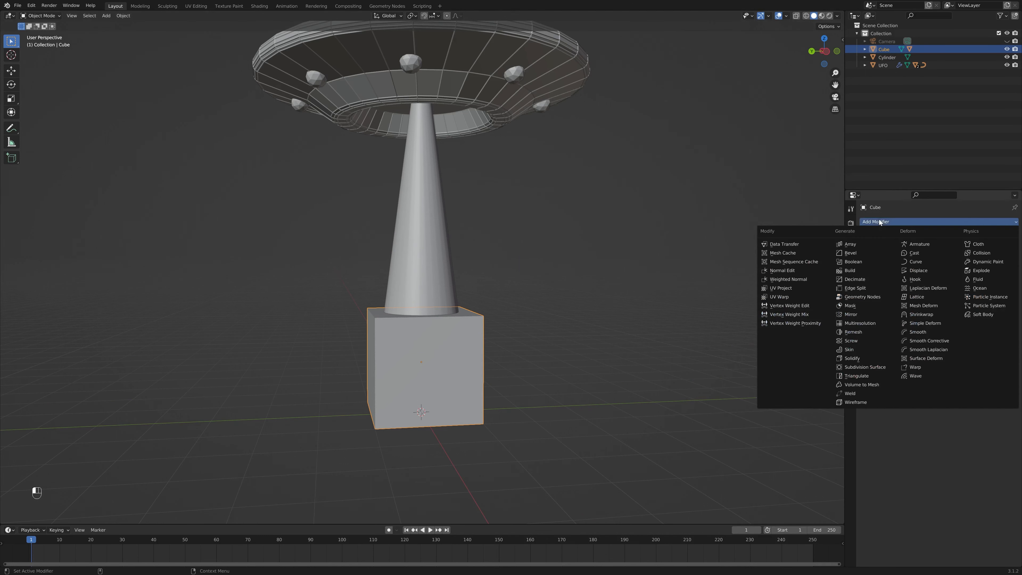
click(855, 262)
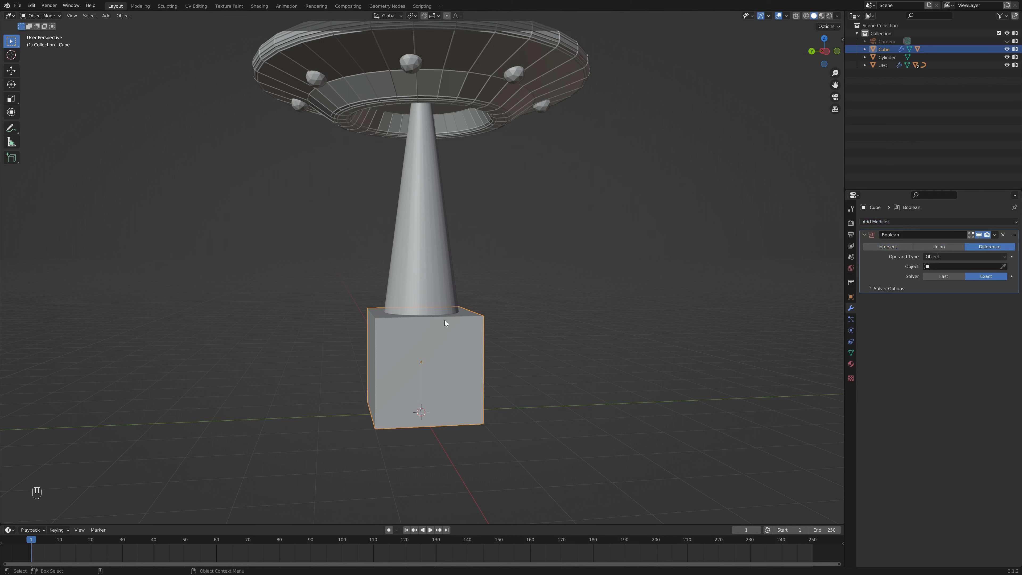
- Rename the tapered cylinder to BEAM
click(865, 49)
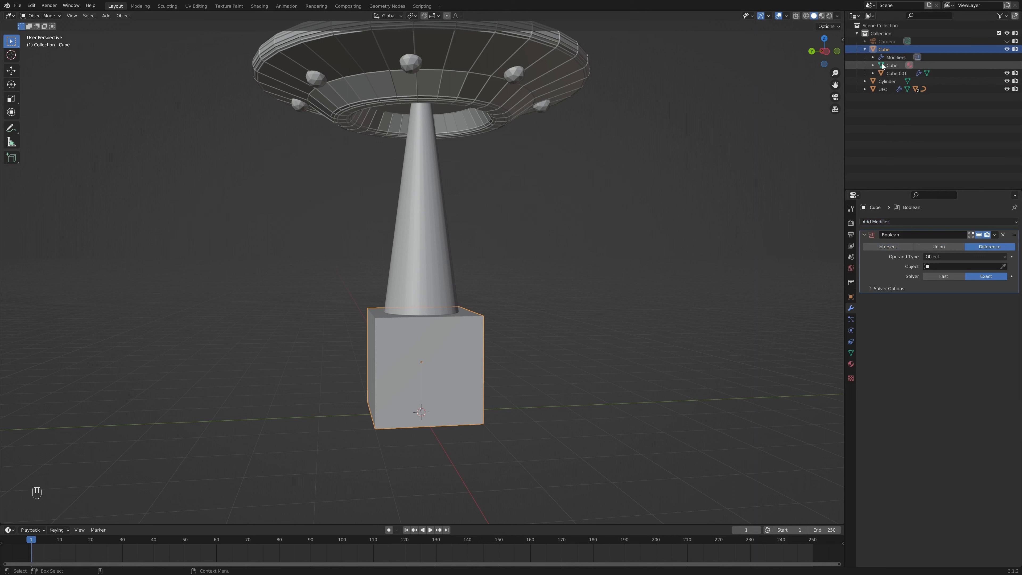
click(420, 150)
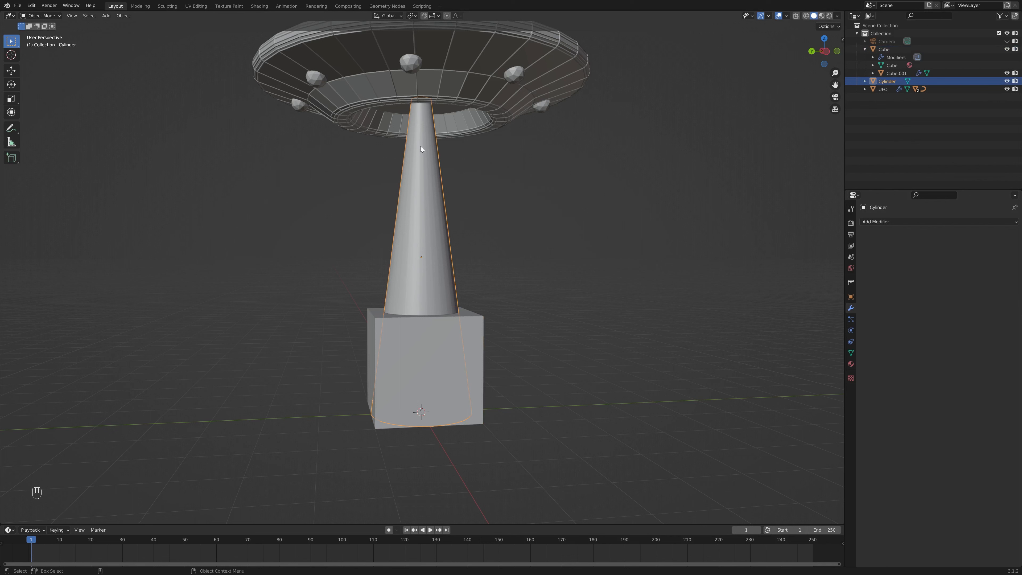
double_click(891, 82)
text(BEAM)
key(Return)
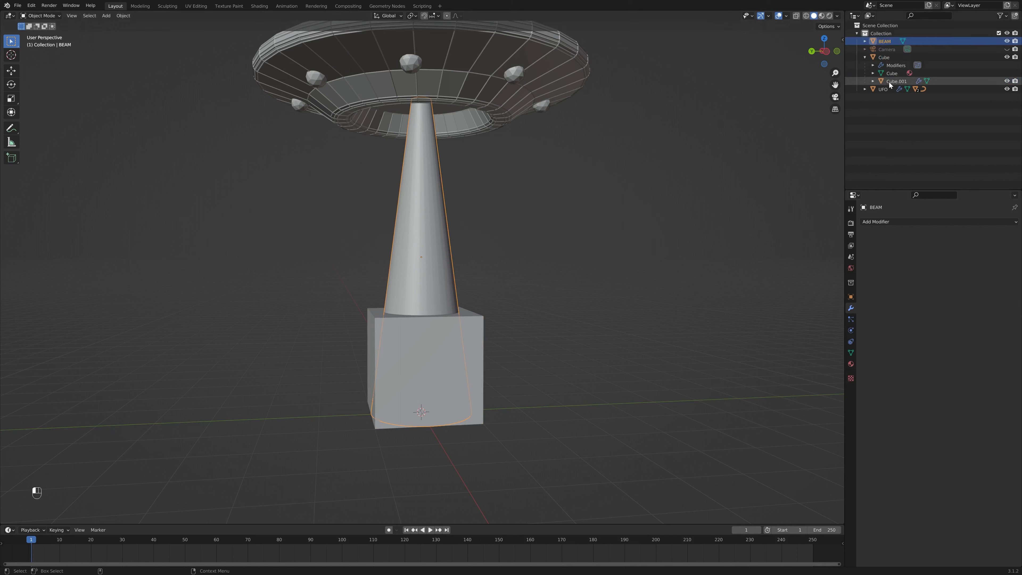
- Set BEAM as the object of the cube's Difference Boolean modifier
click(473, 324)
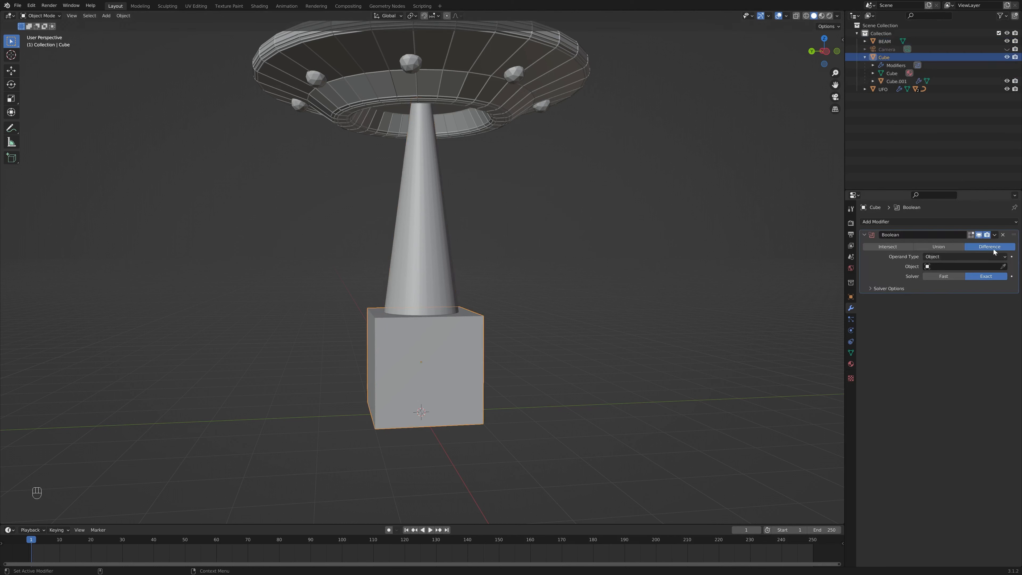
click(1003, 267)
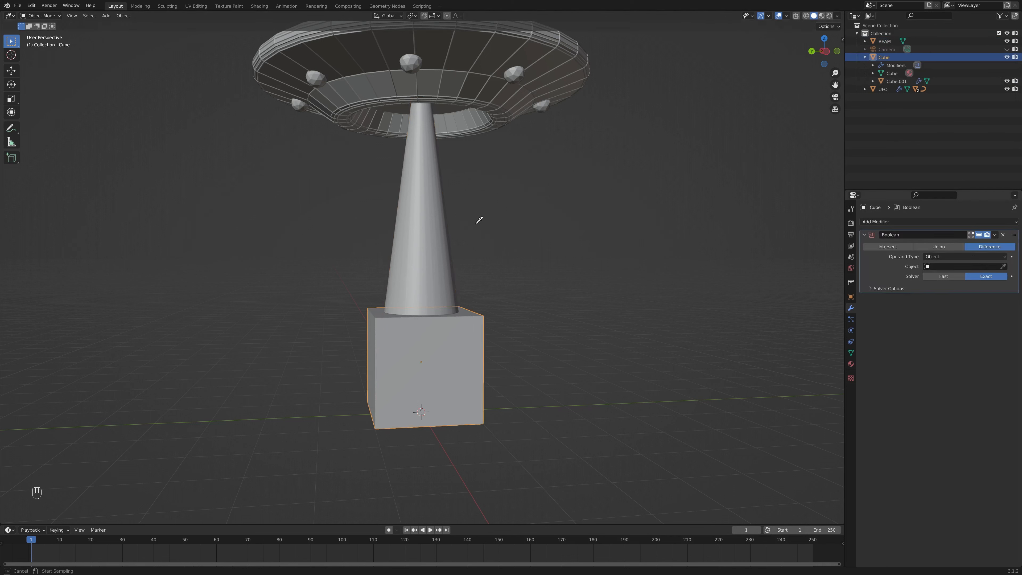
click(422, 204)
- Check the Boolean cut by temporarily moving the cube against the beam with X-ray display on, then restore its position and the display
key(g)
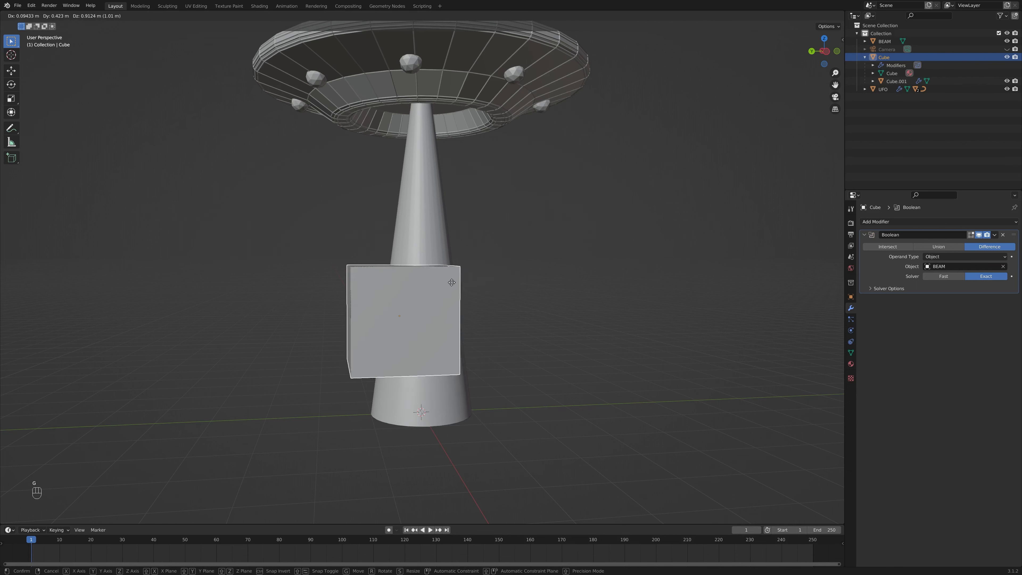
right_click(534, 332)
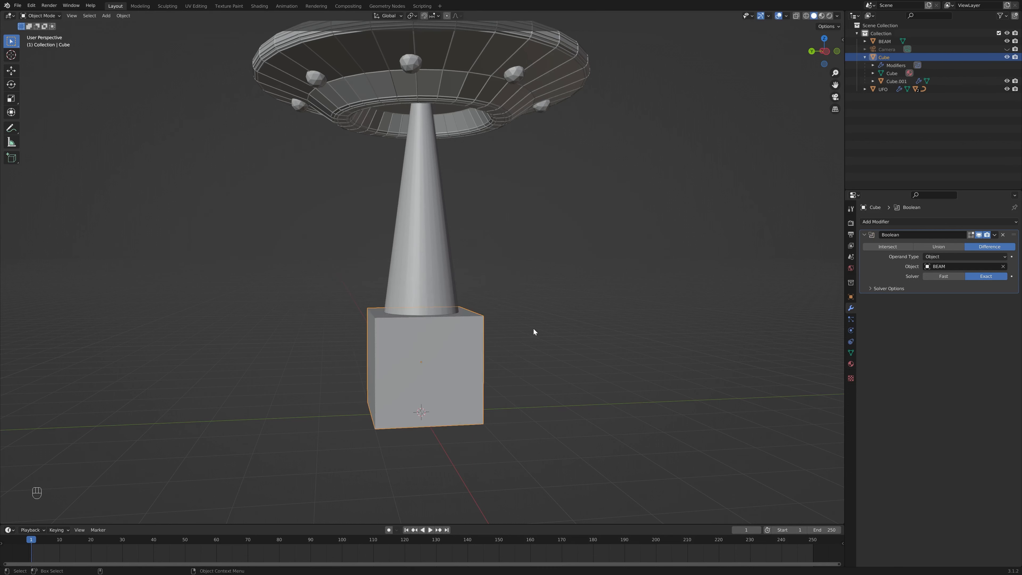
click(796, 16)
scroll(515, 353, up, 3)
key(g)
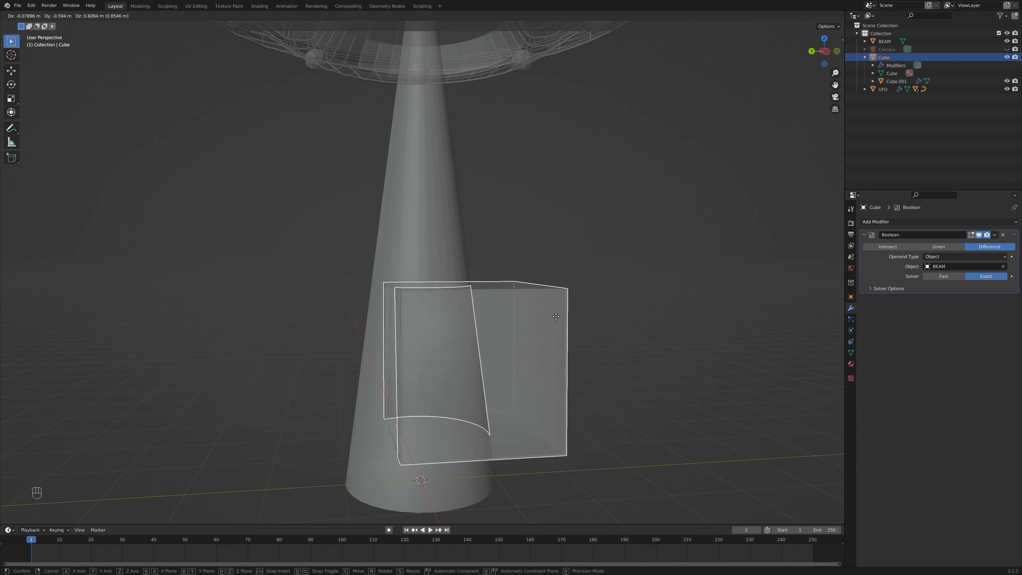
right_click(463, 318)
scroll(565, 323, down, 3)
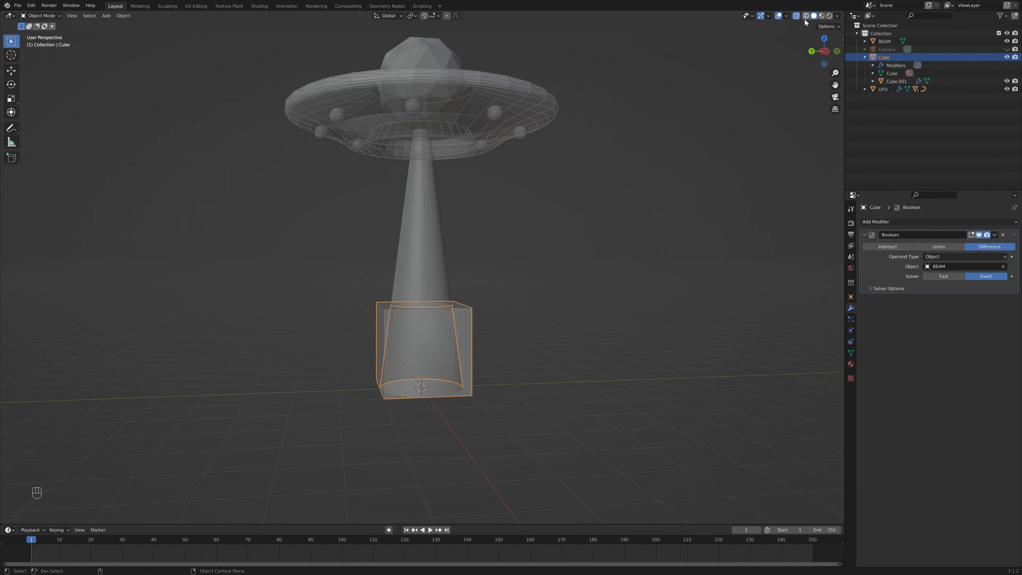
click(797, 17)
- Edit the beam's mesh and scale up its bottom edge loop until the base fully encloses the cube, returning to Object Mode
middle_drag(695, 162, 664, 197)
click(401, 304)
mouse_move(579, 342)
middle_down()
mouse_move(596, 355)
mouse_move(581, 362)
middle_up()
key(Tab)
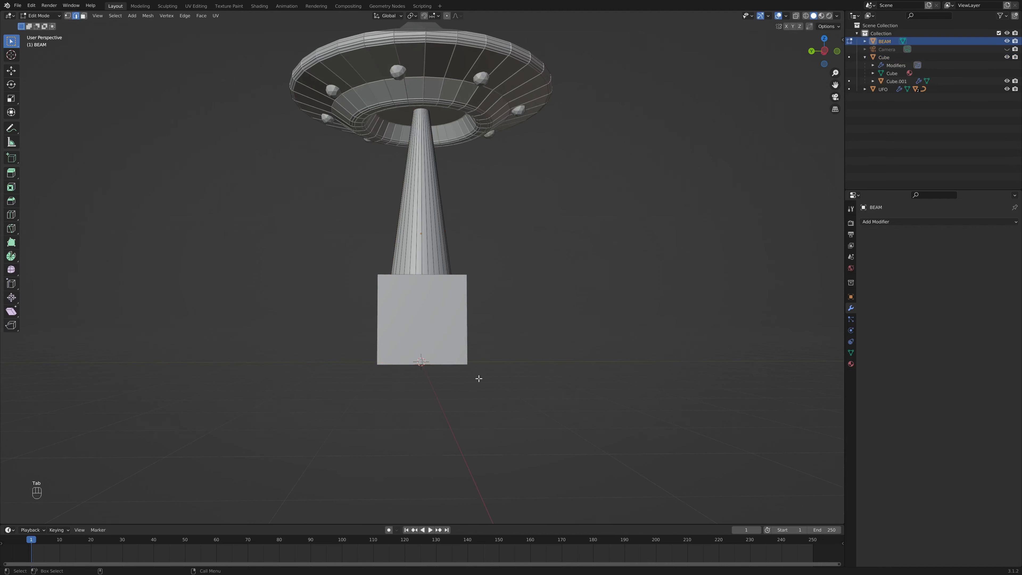
middle_drag(478, 379, 471, 351)
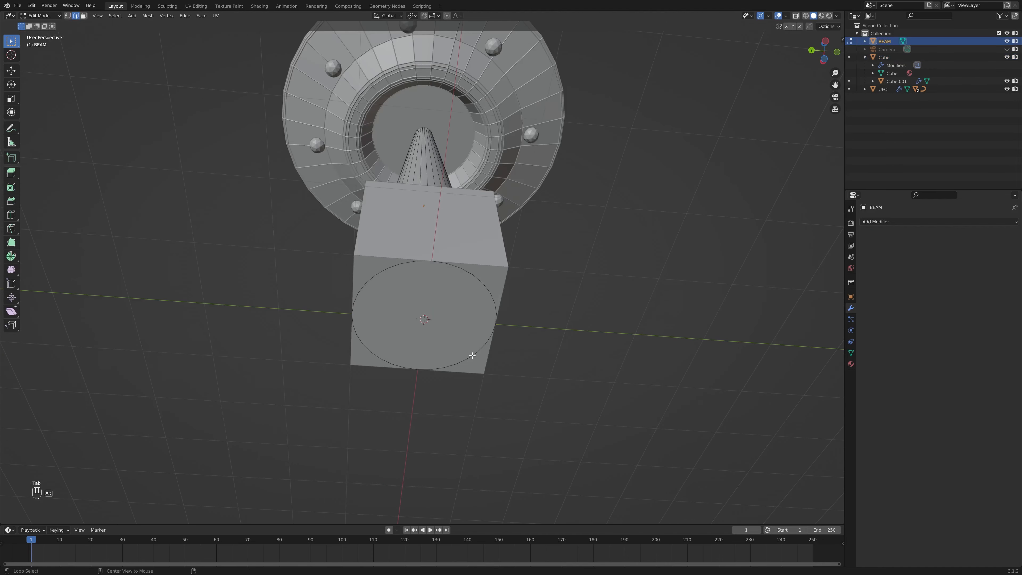
alt+click(472, 356)
middle_drag(529, 322, 520, 368)
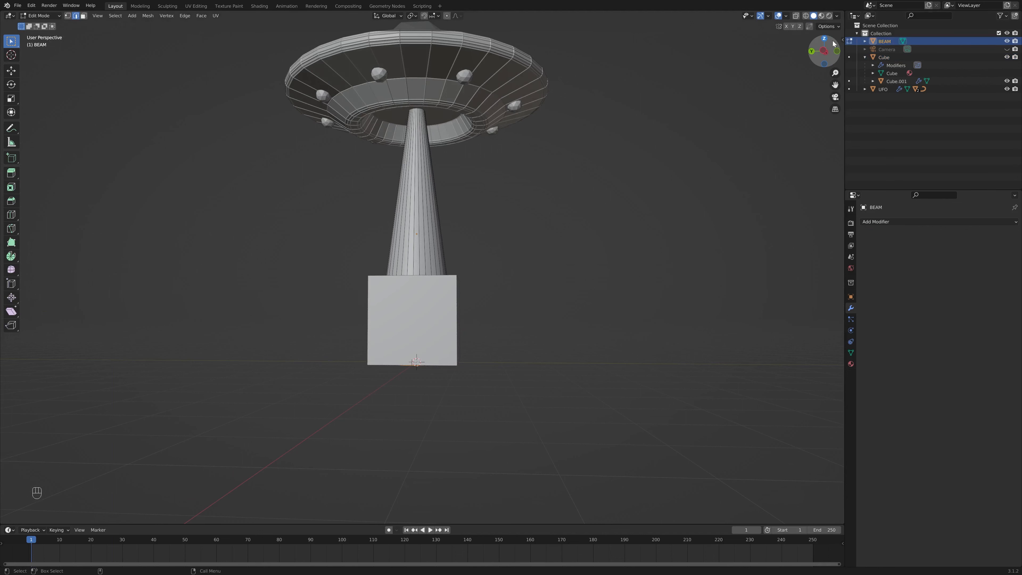
click(824, 52)
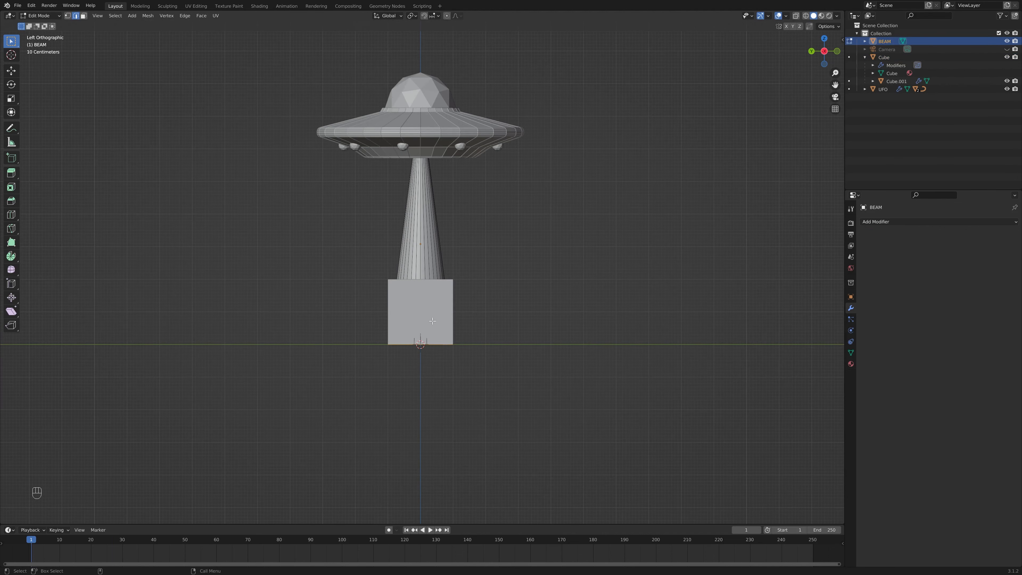
key(s)
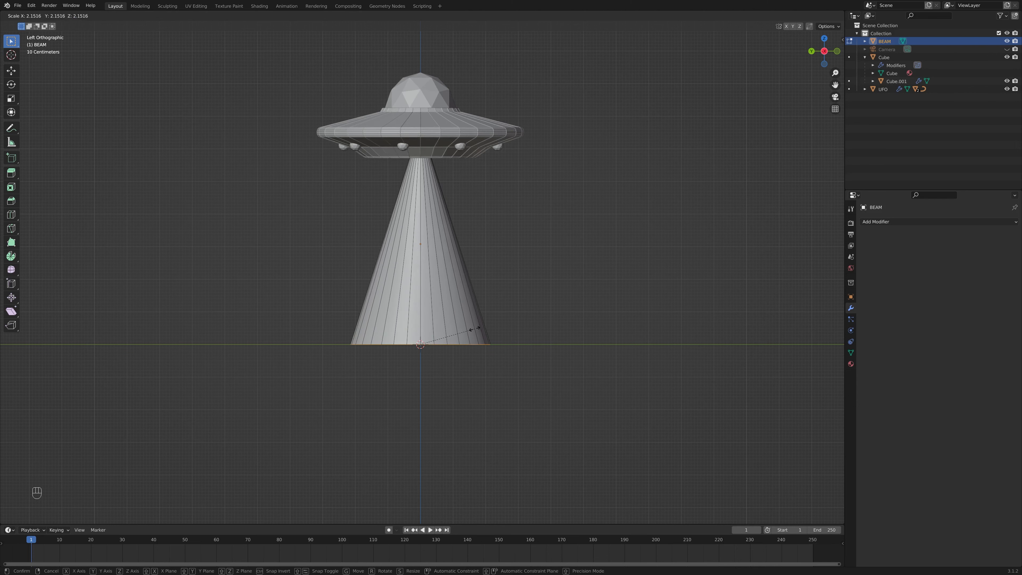
click(454, 333)
middle_drag(455, 333, 526, 316)
key(Tab)
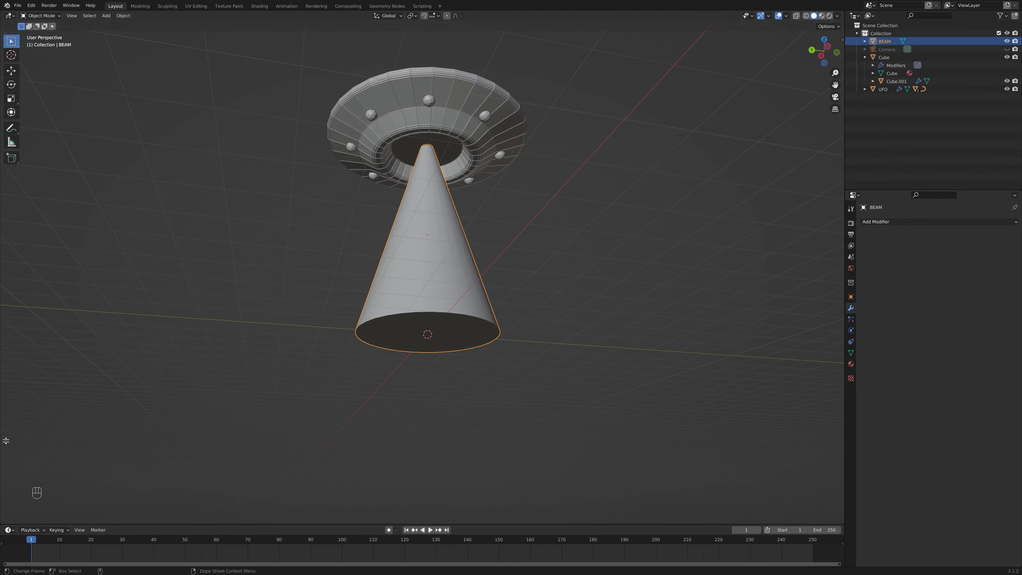
- Split the 3D viewport horizontally, with Material Preview shading in the upper area and the Shader Editor in the lower one
drag(6, 441, 32, 312)
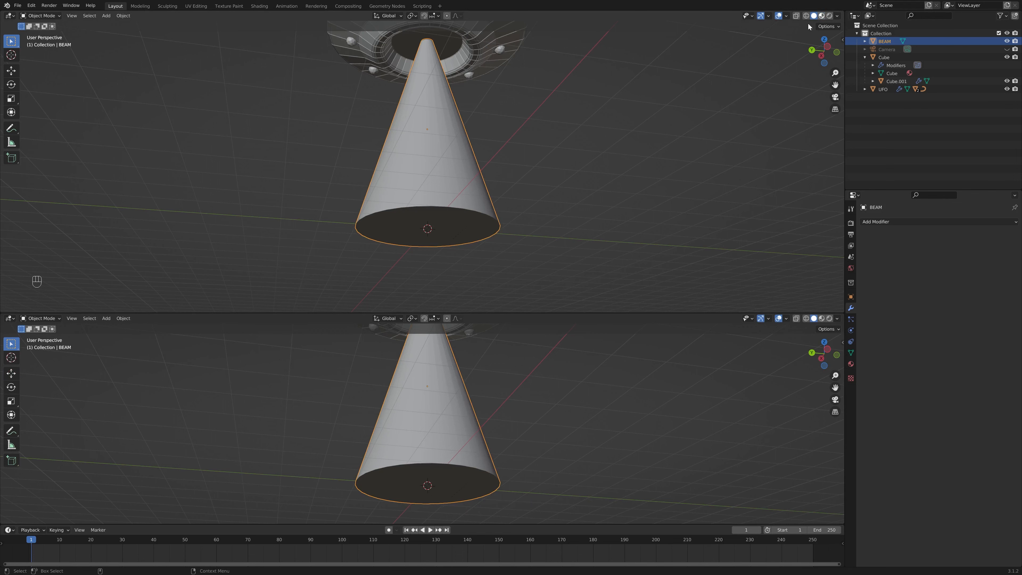
click(822, 16)
middle_drag(666, 151, 614, 233)
scroll(653, 179, up, 2)
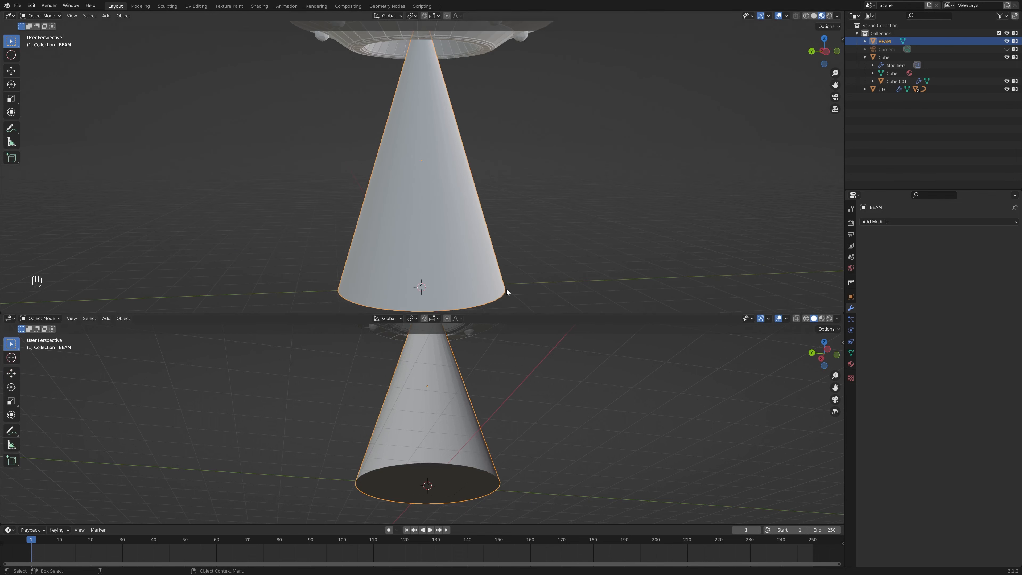
click(10, 318)
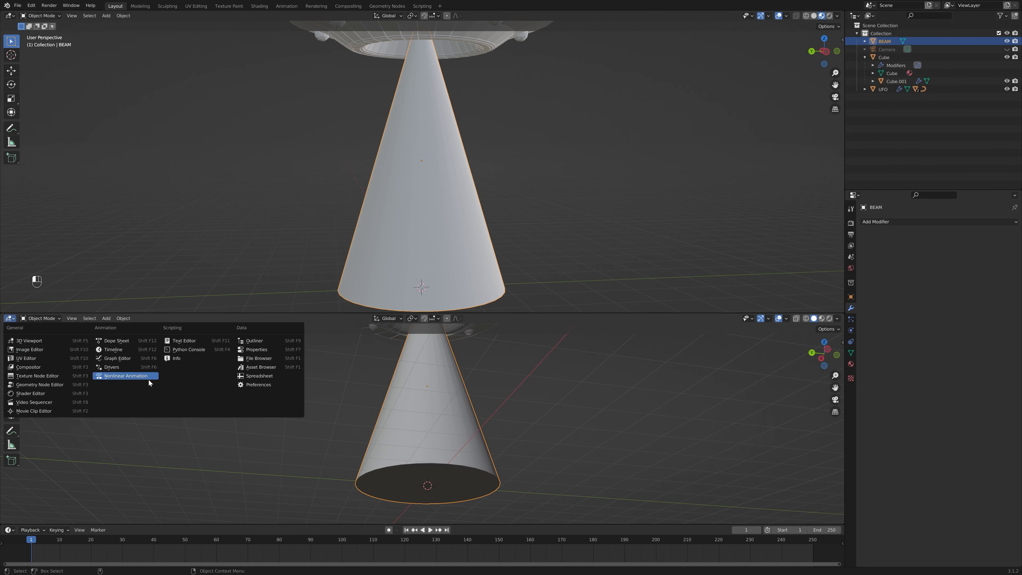
click(61, 393)
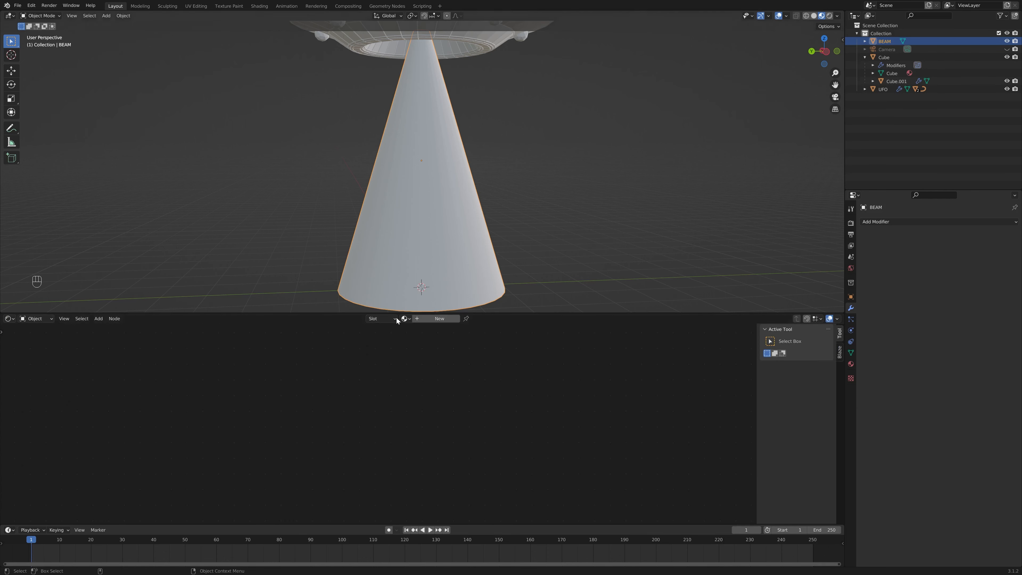
- Create a new material named BEAM for the beam and move its Material Output node away from the Principled BSDF
click(429, 319)
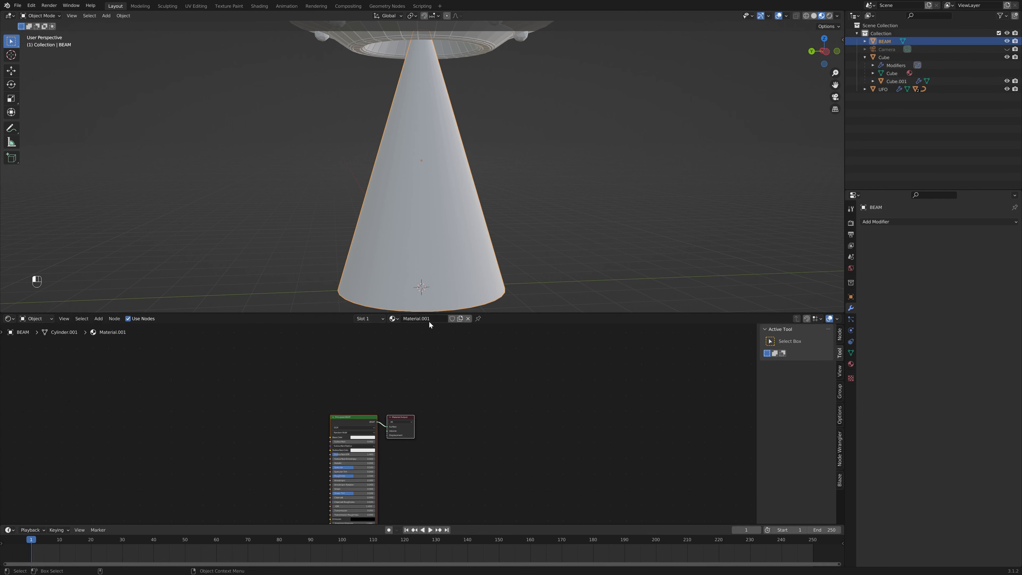
text(BEAM)
drag(413, 431, 473, 418)
scroll(523, 418, up, 3)
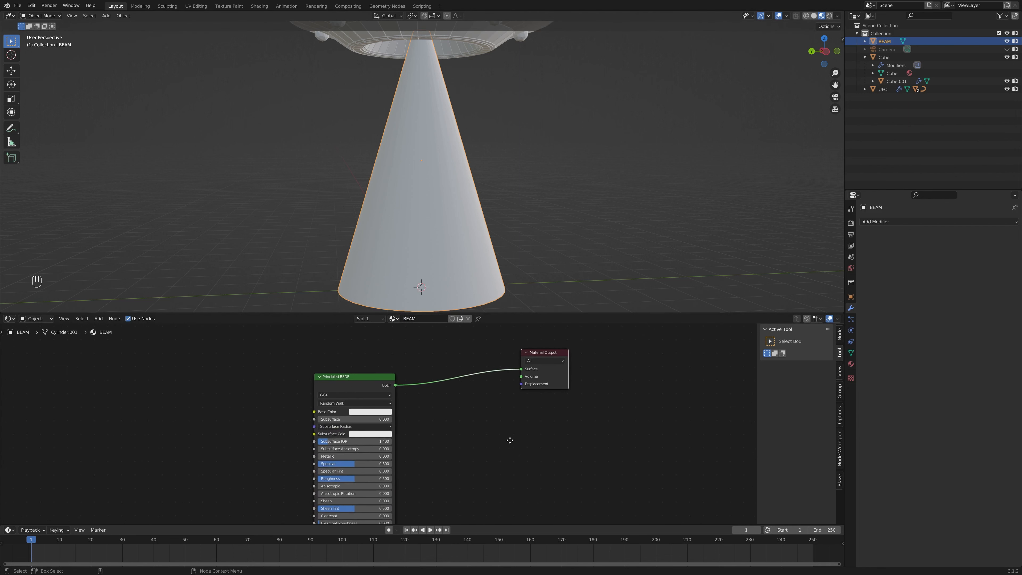
- Add a Transparent BSDF node and connect it to the Material Output's Surface in place of the Principled BSDF
key(shift+a)
click(485, 440)
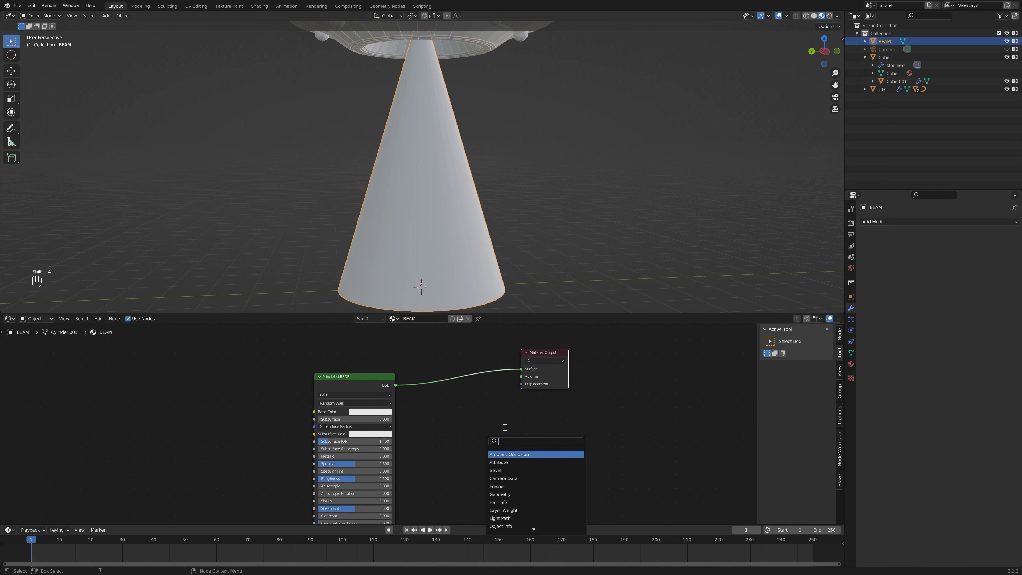
text(TR)
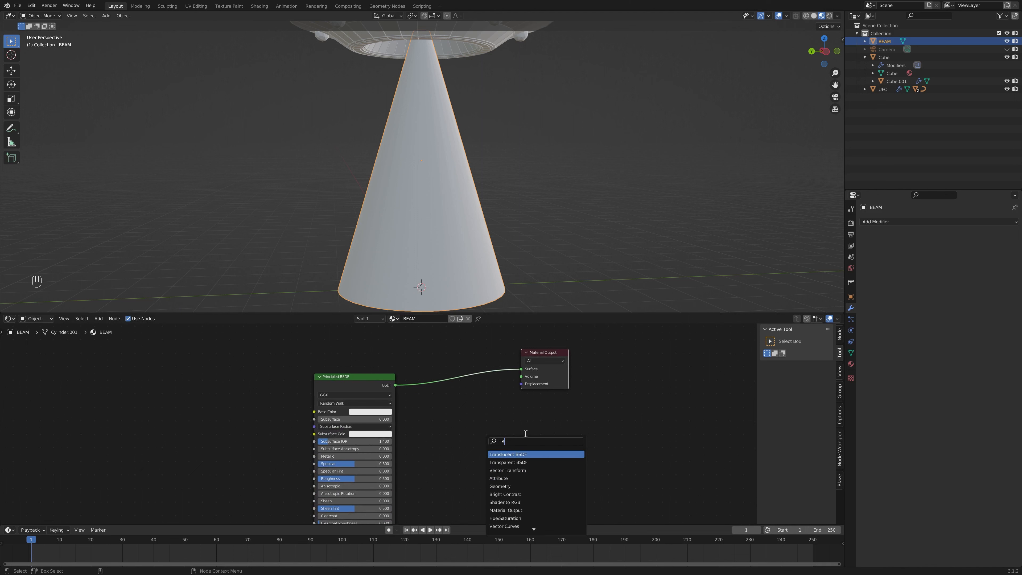
click(519, 462)
click(477, 388)
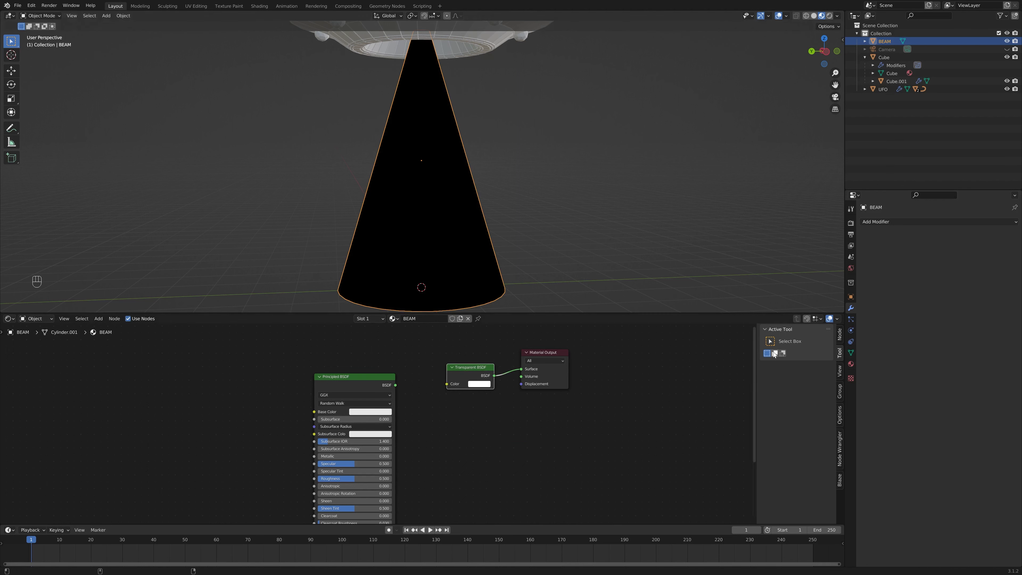
- Set the BEAM material's Blend Mode to Alpha Clip
click(851, 364)
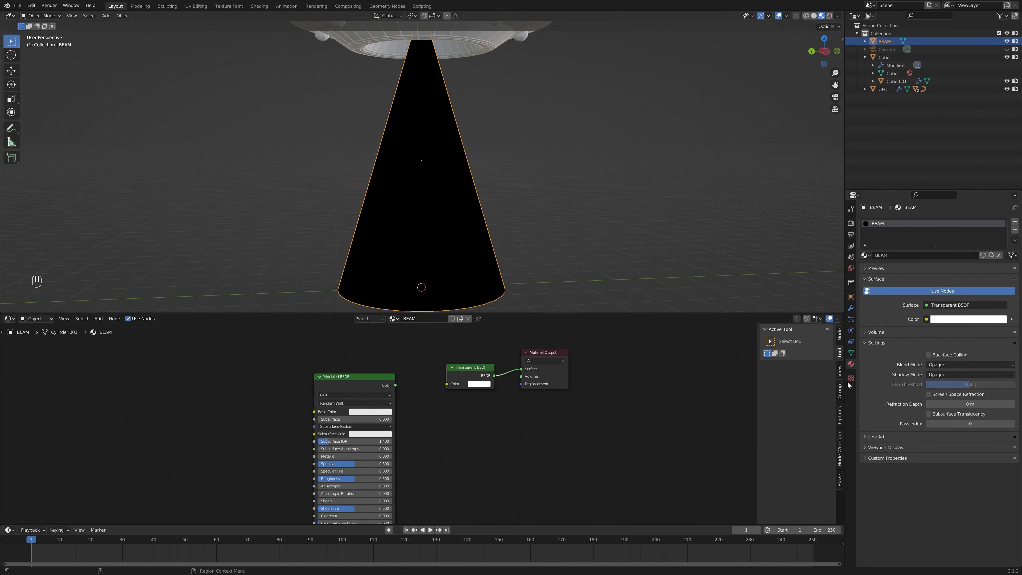
click(977, 364)
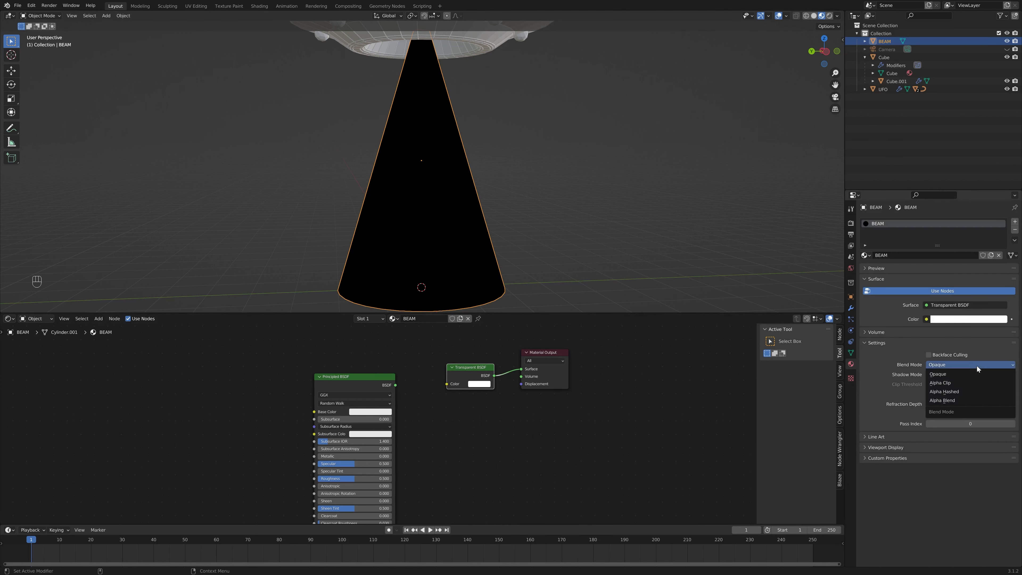
click(970, 383)
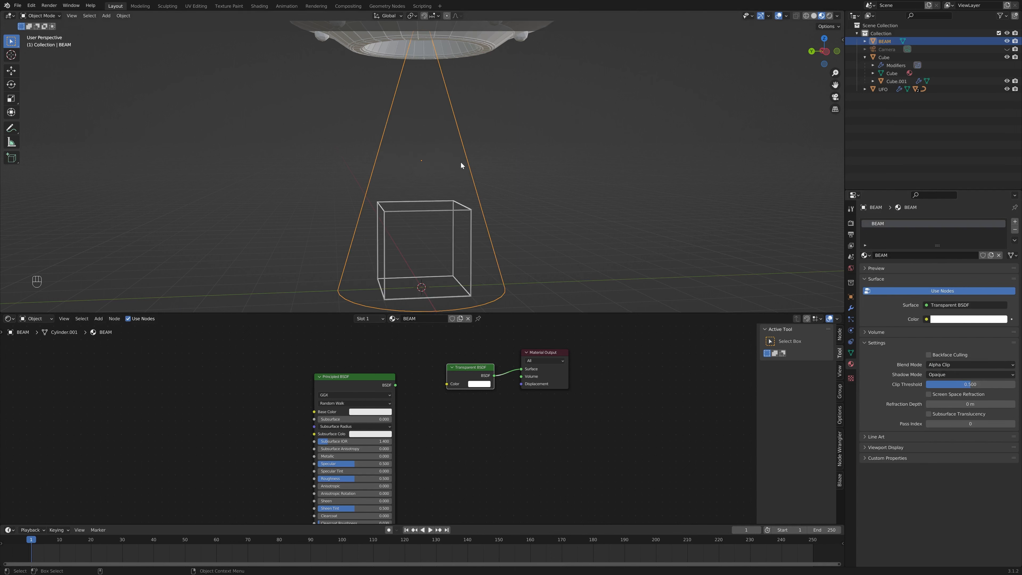
click(960, 366)
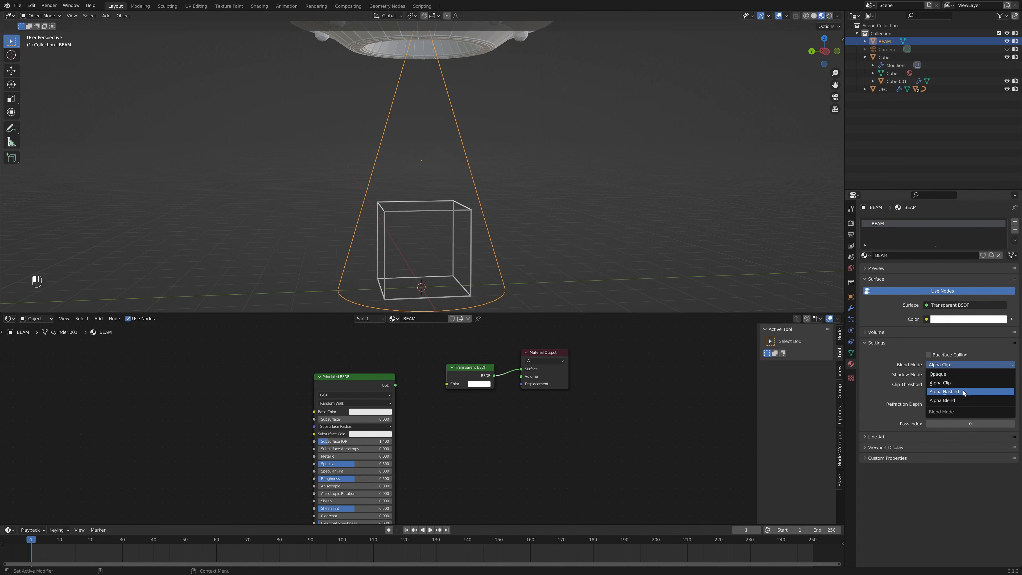
click(963, 390)
click(953, 367)
click(959, 383)
- Tint the BEAM material's Transparent BSDF a pale cyan
scroll(492, 147, up, 4)
scroll(563, 165, down, 3)
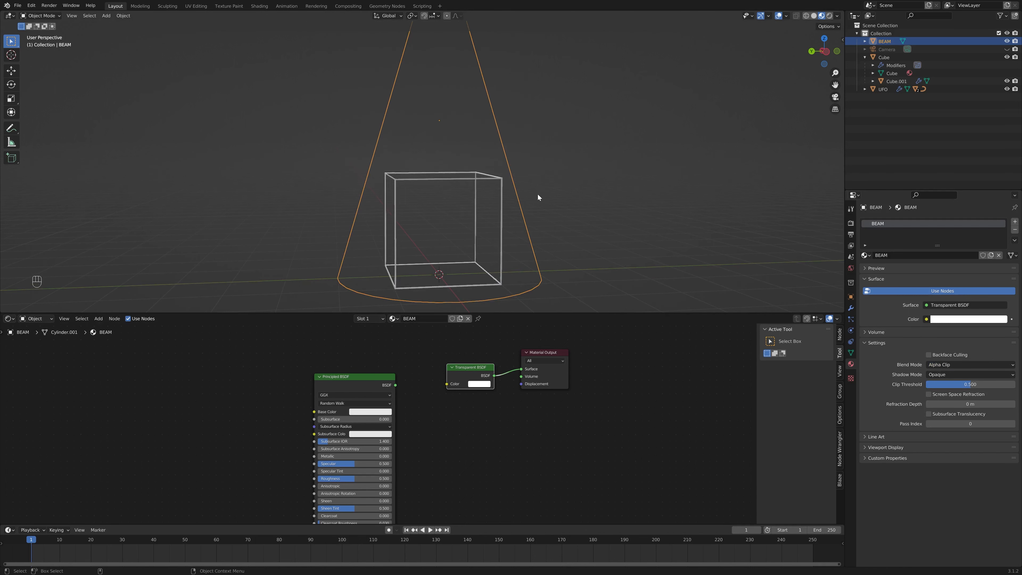
middle_drag(475, 183, 550, 180)
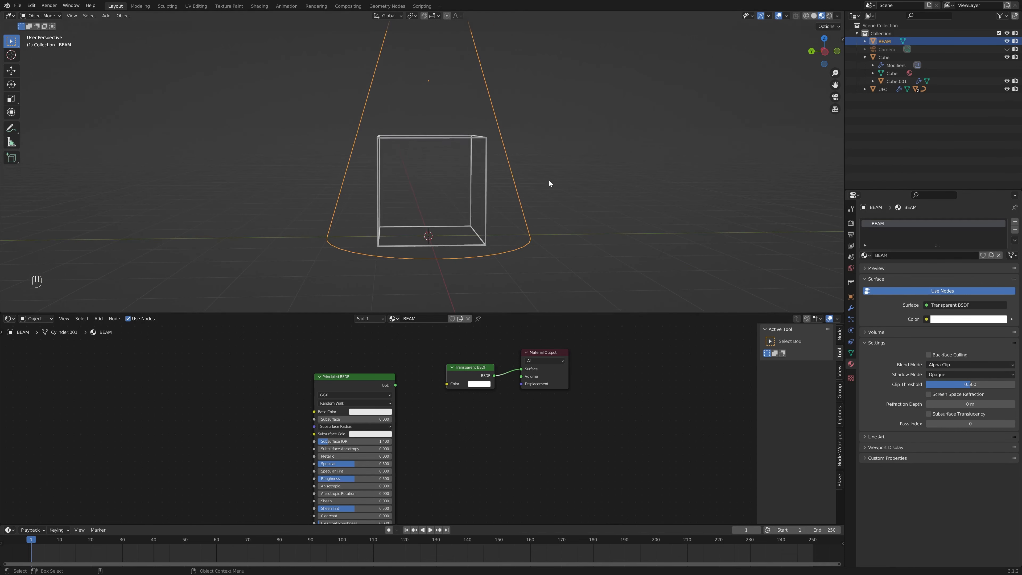
click(487, 384)
click(477, 384)
drag(498, 311, 497, 310)
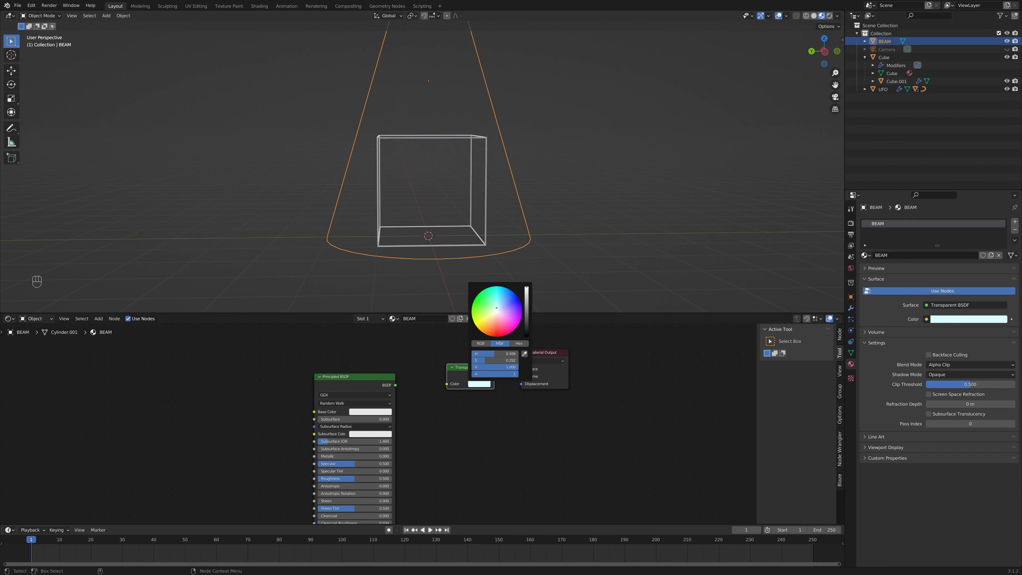
- Set the BEAM material's Shadow Mode to Alpha Clip
middle_drag(511, 219, 595, 226)
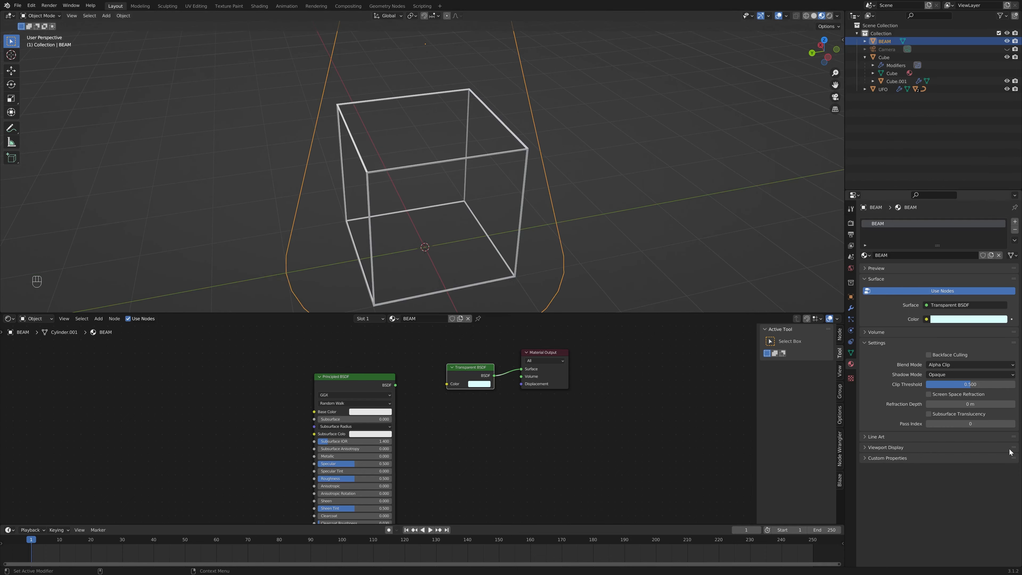
click(971, 375)
click(965, 386)
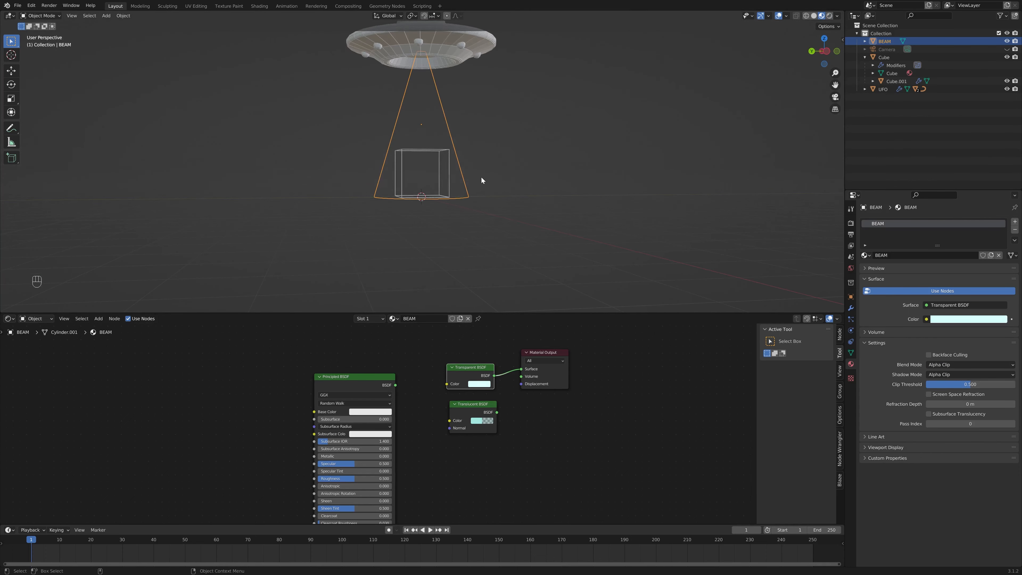
- In face selection of the beam's mesh, assign a second material slot to its bottom face and create a new material there
middle_drag(483, 180, 496, 196)
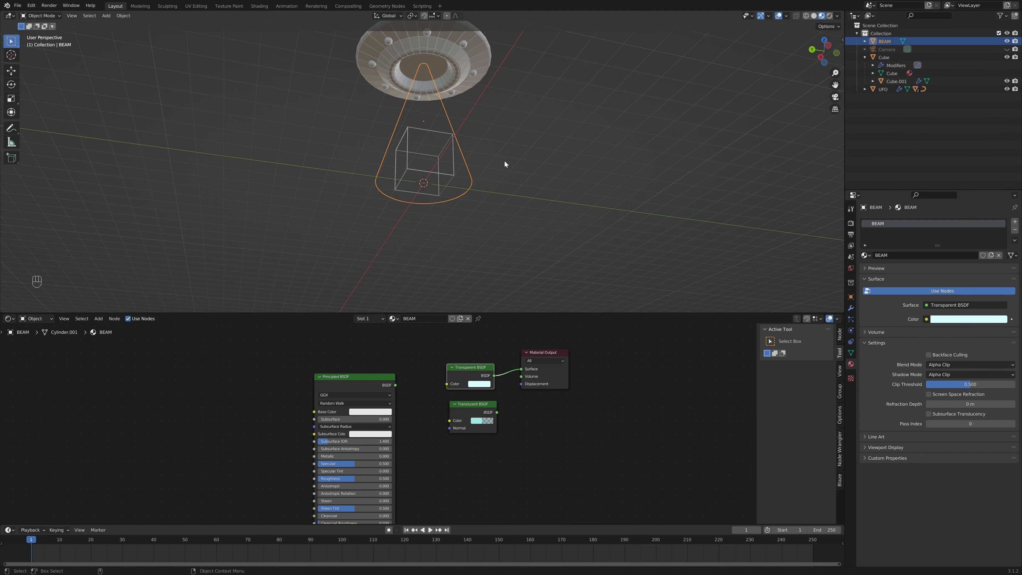
key(Tab)
scroll(505, 164, up, 3)
key(3)
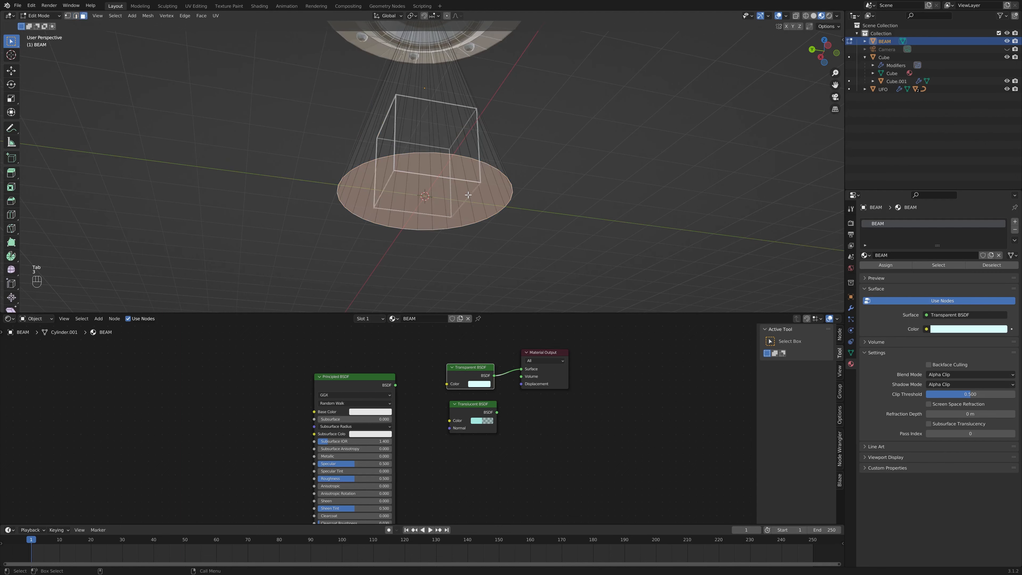
click(374, 320)
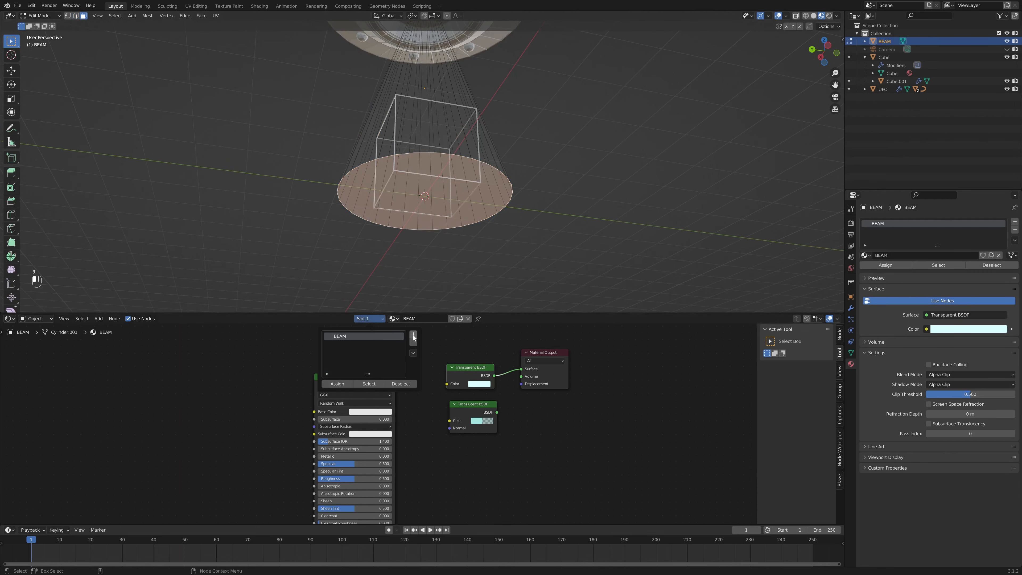
click(414, 337)
click(349, 385)
click(422, 319)
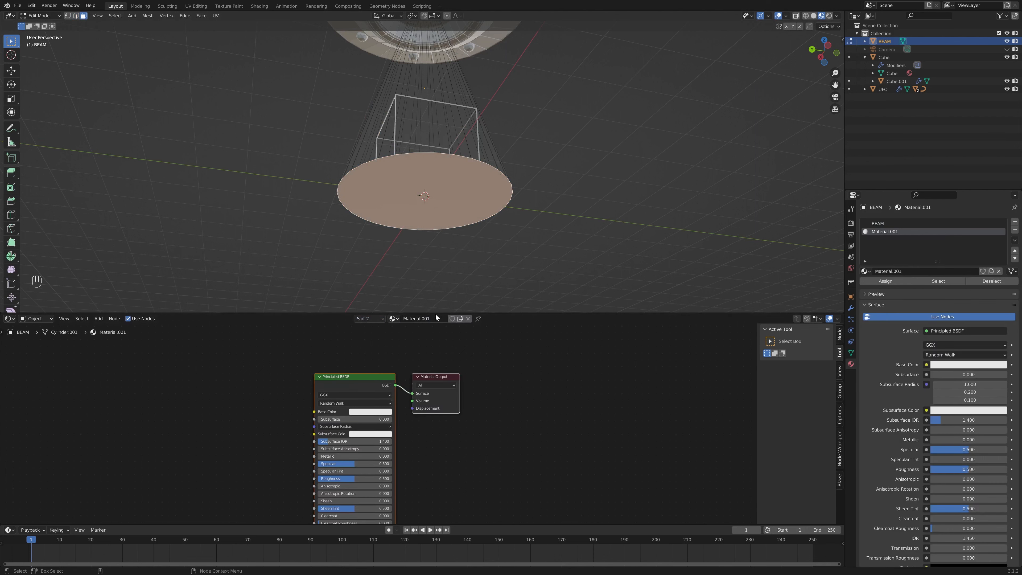
- Rename the bottom face's new material as "beam bottom" and return to Object Mode
click(421, 321)
text(beam boit)
key(BackSpace)
key(BackSpace)
text(ttom)
key(Return)
click(608, 196)
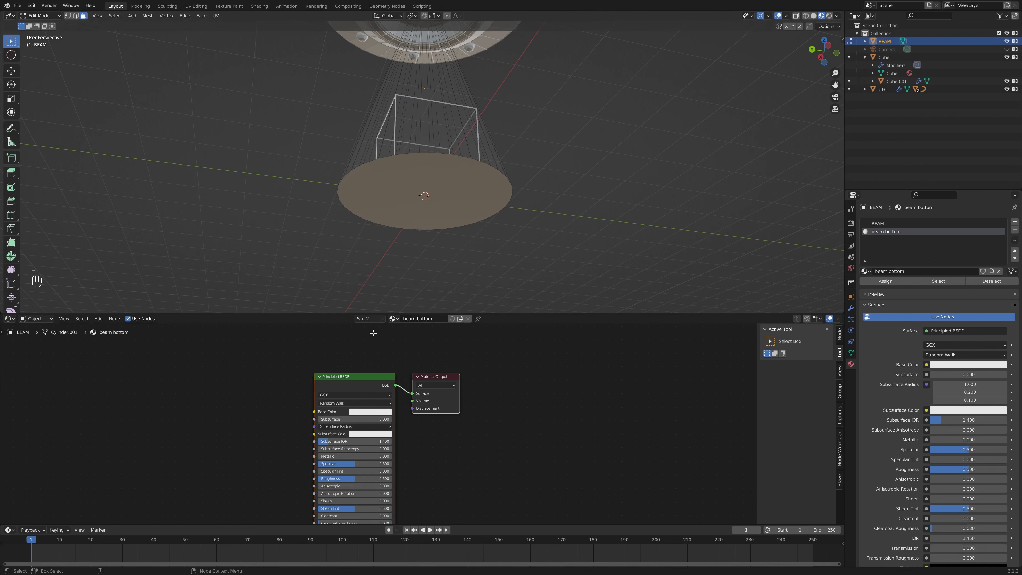
key(Tab)
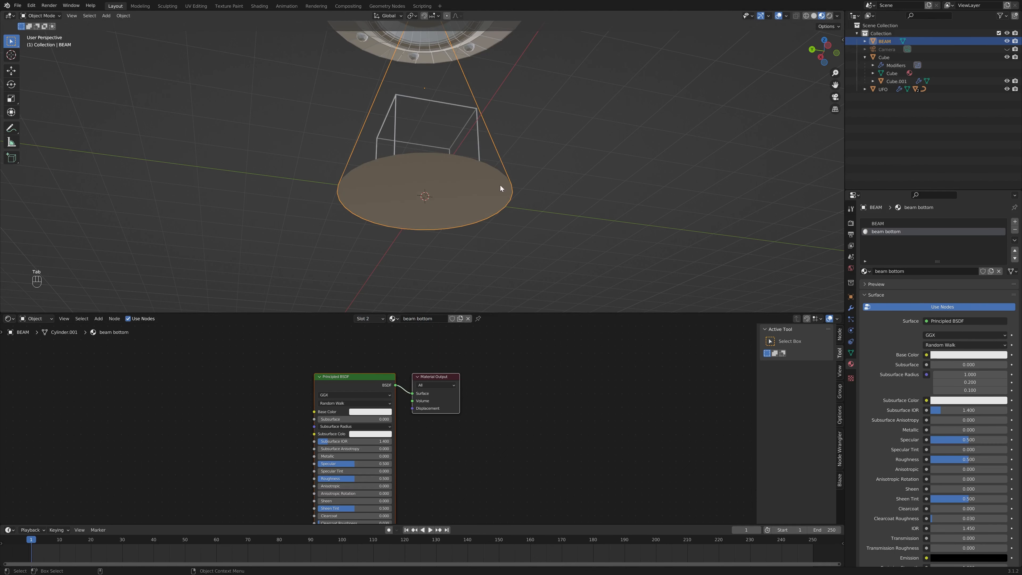
- Move the Principled BSDF aside and feed a new Emission node into the Material Output's Surface in its place
middle_drag(501, 188, 502, 312)
middle_drag(451, 400, 543, 388)
click(573, 451)
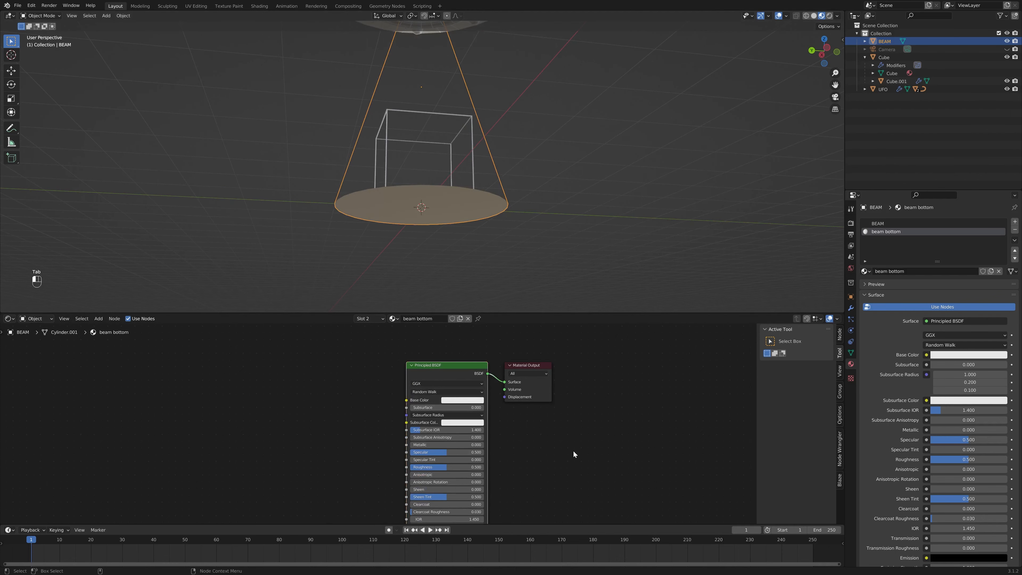
drag(443, 372, 321, 383)
key(shift+a)
text(emm)
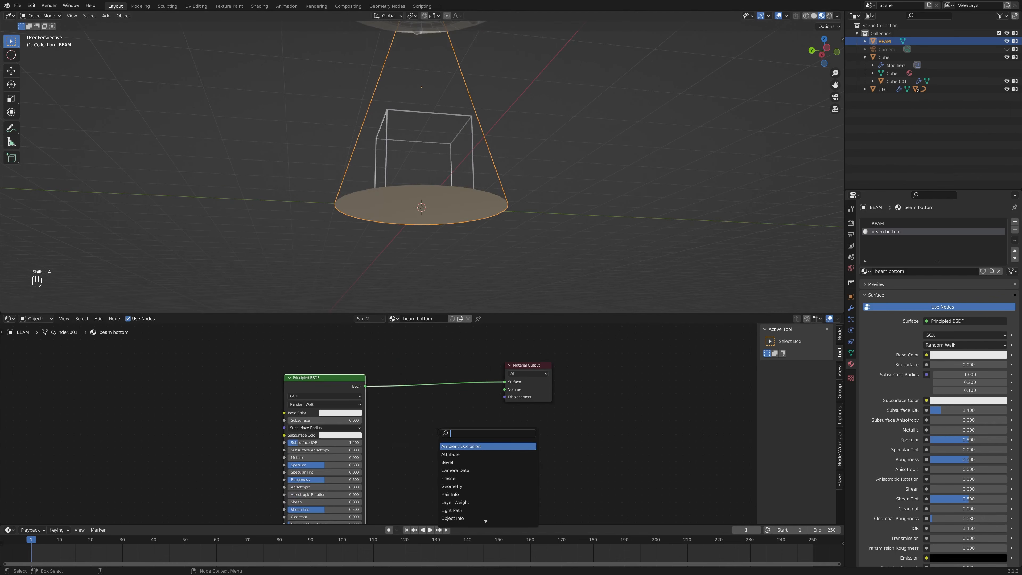
click(459, 454)
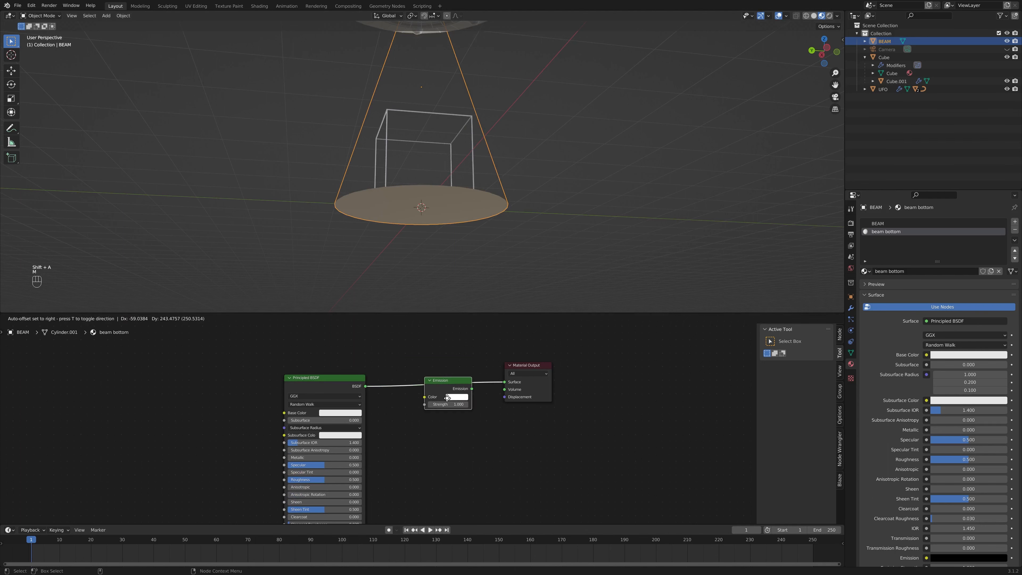
click(462, 397)
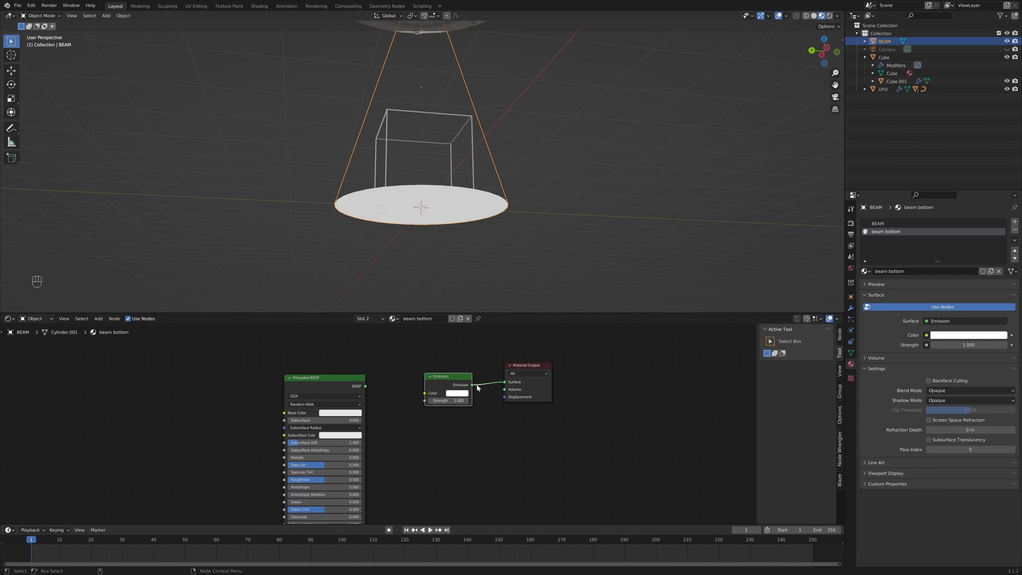
- Set the Emission node's color to a light cyan
click(462, 394)
drag(476, 322, 476, 314)
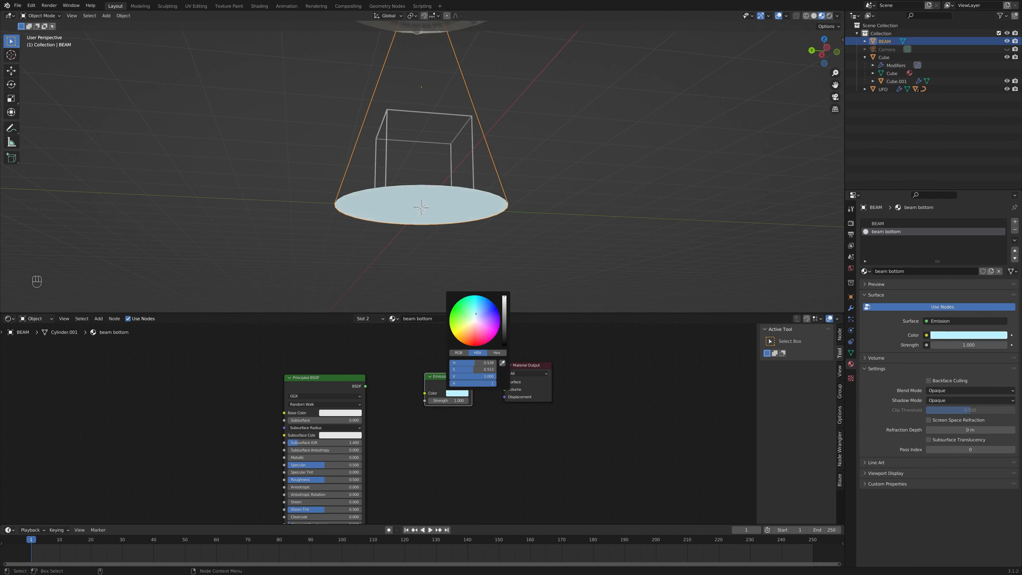
middle_drag(532, 176, 523, 196)
- Set the Emission node's Strength to 20
double_click(448, 400)
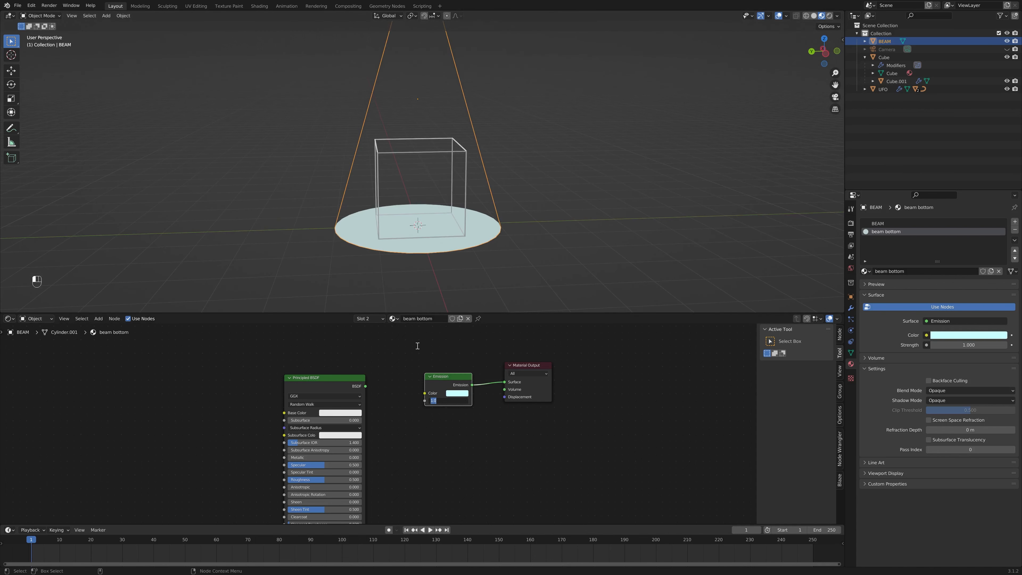
text(20)
key(Return)
- Enable Bloom in the Eevee render settings
scroll(479, 288, down, 5)
middle_drag(478, 288, 520, 210)
scroll(520, 211, up, 3)
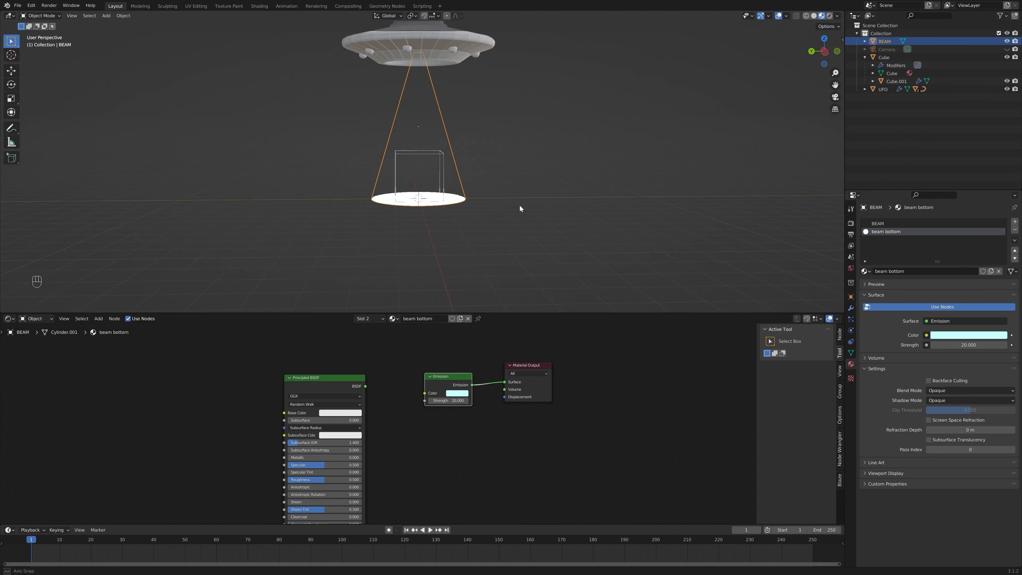
click(852, 222)
click(871, 289)
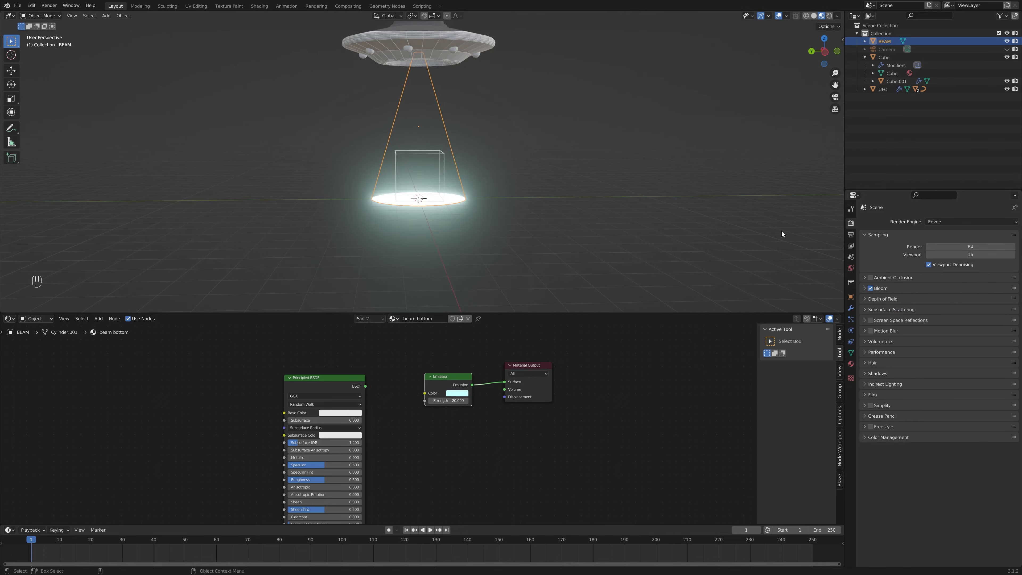
- Set the beam bottom's emission Strength to 10
click(450, 400)
text(10)
key(Return)
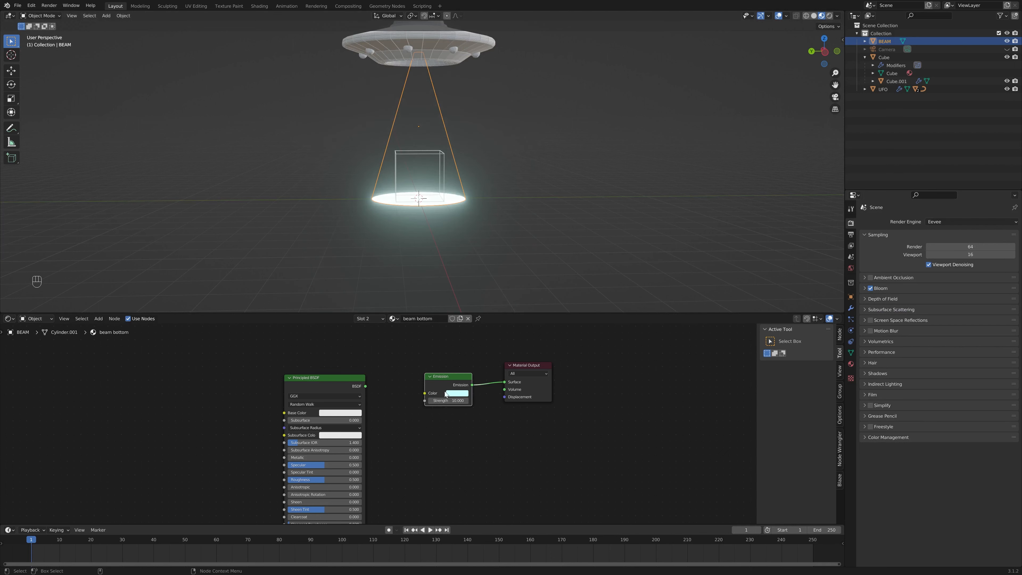
- Set the beam bottom's emission Strength to 5
scroll(516, 213, down, 2)
middle_drag(515, 212, 537, 208)
scroll(537, 209, up, 3)
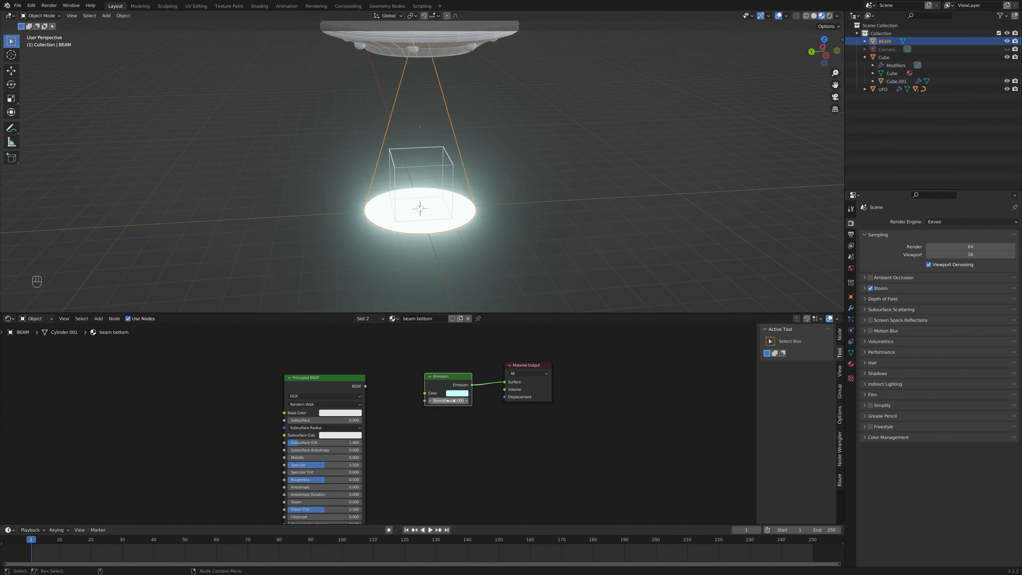
click(452, 401)
text(5)
key(Return)
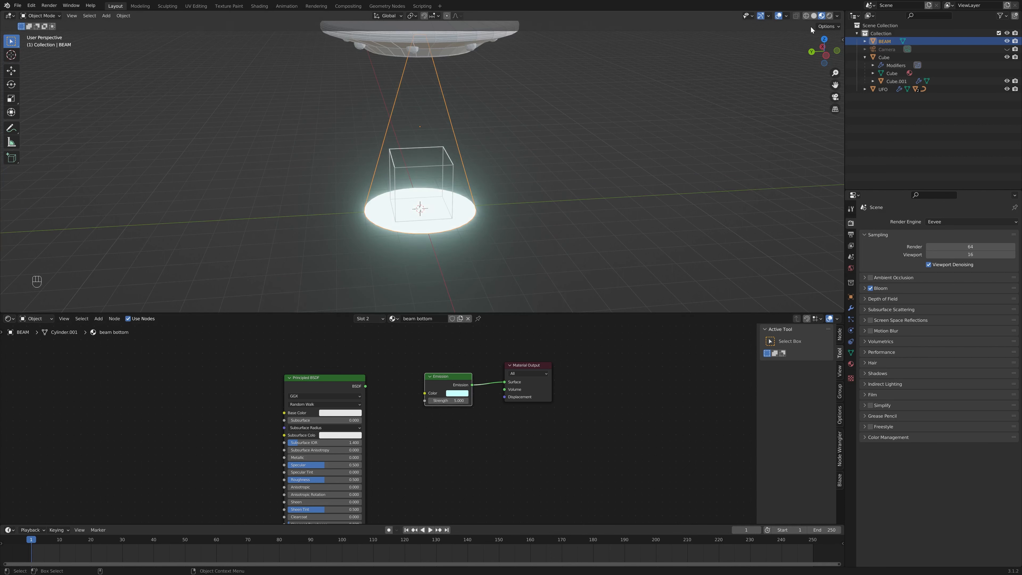
- Switch the 3D viewport to Rendered shading and frame the whole UFO with its beam
click(830, 16)
scroll(628, 200, down, 5)
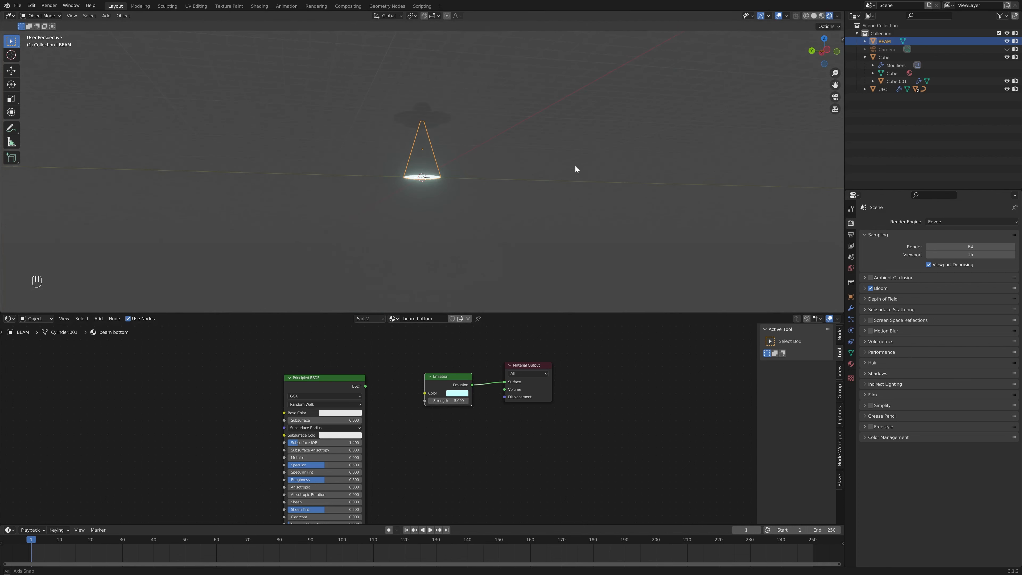
middle_drag(618, 185, 605, 201)
shift+middle_drag(561, 149, 556, 202)
scroll(556, 203, up, 3)
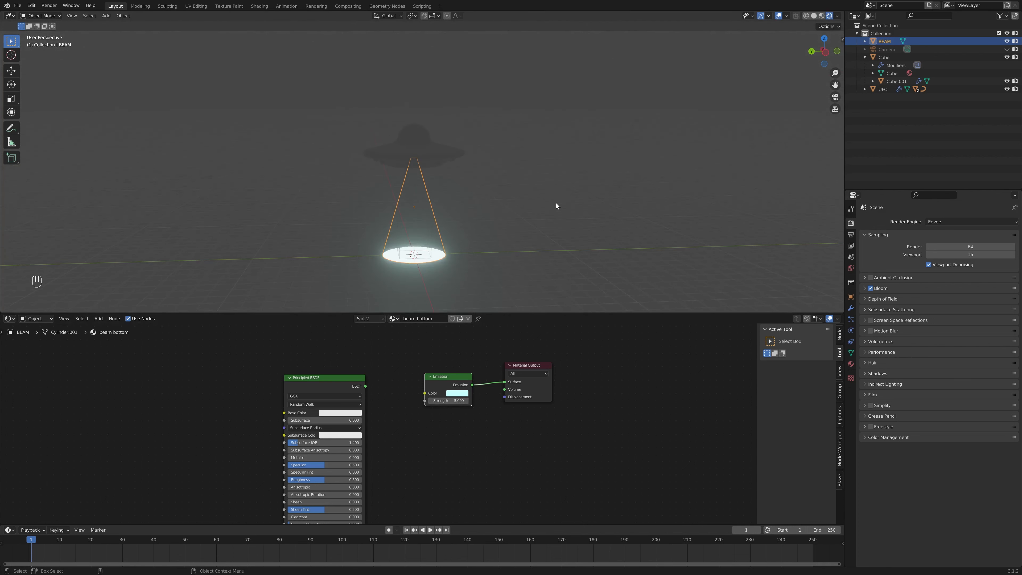
shift+middle_drag(601, 236, 595, 195)
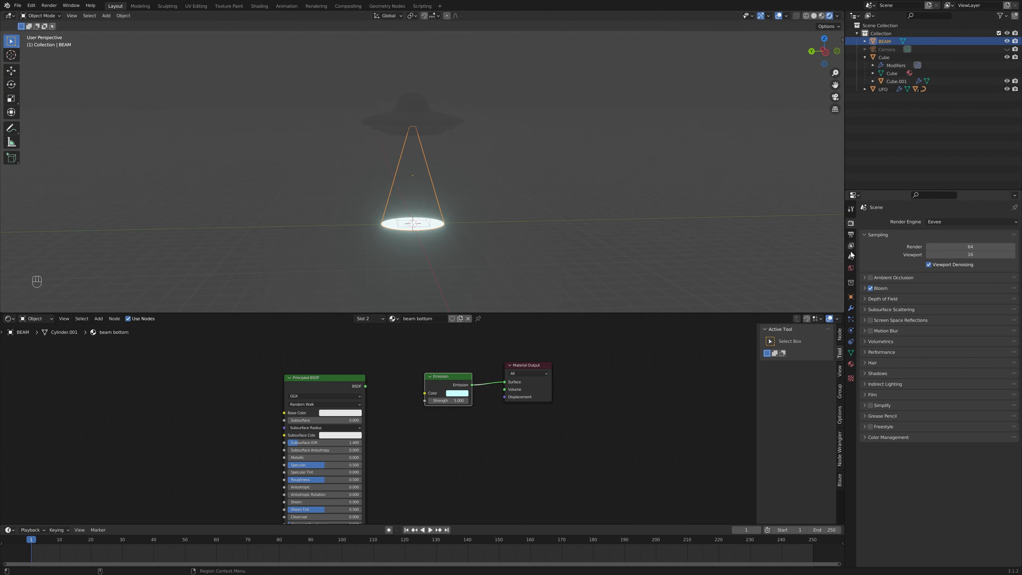
- Use an Environment Texture as the color of the World background
click(851, 297)
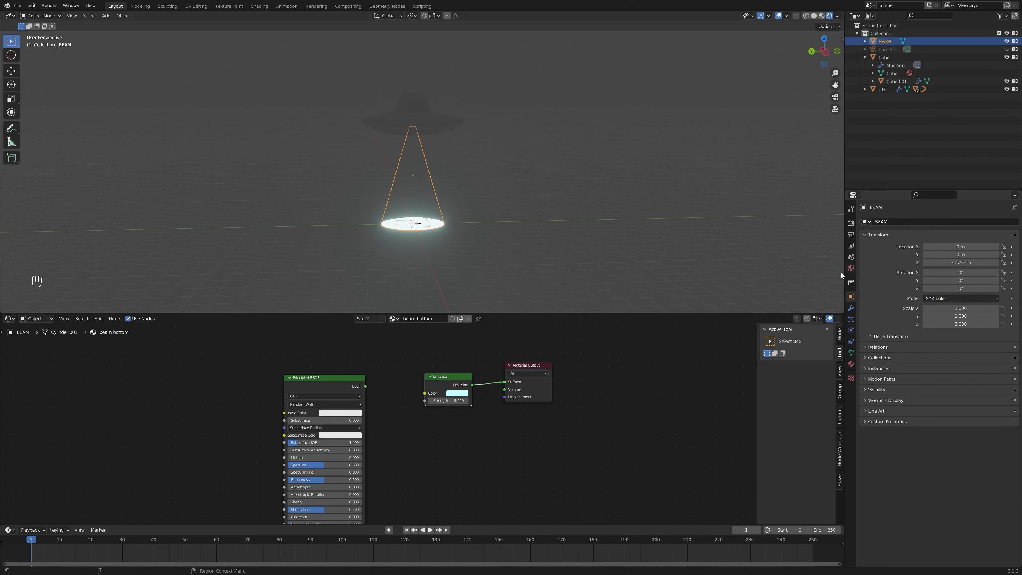
click(851, 268)
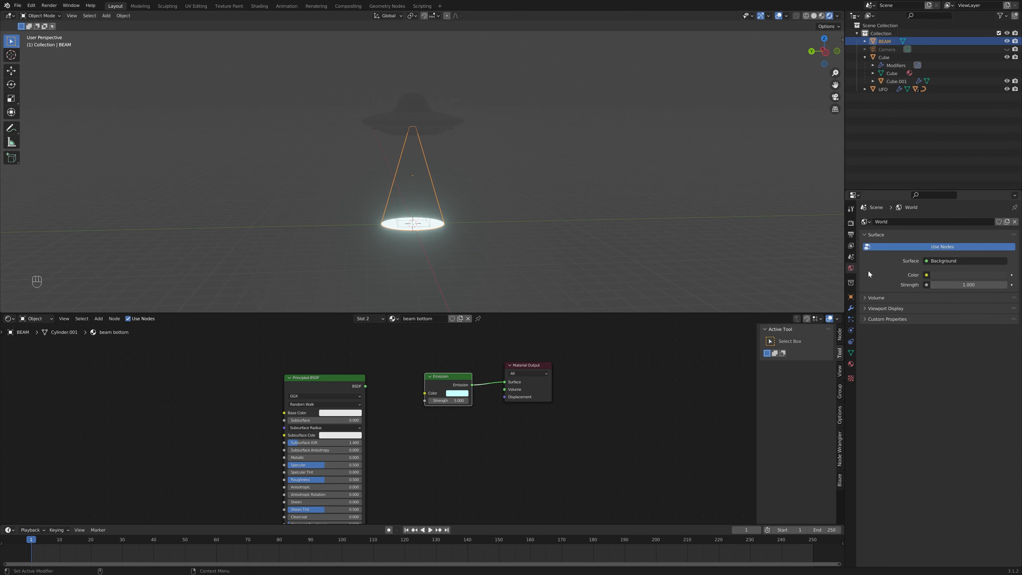
click(927, 274)
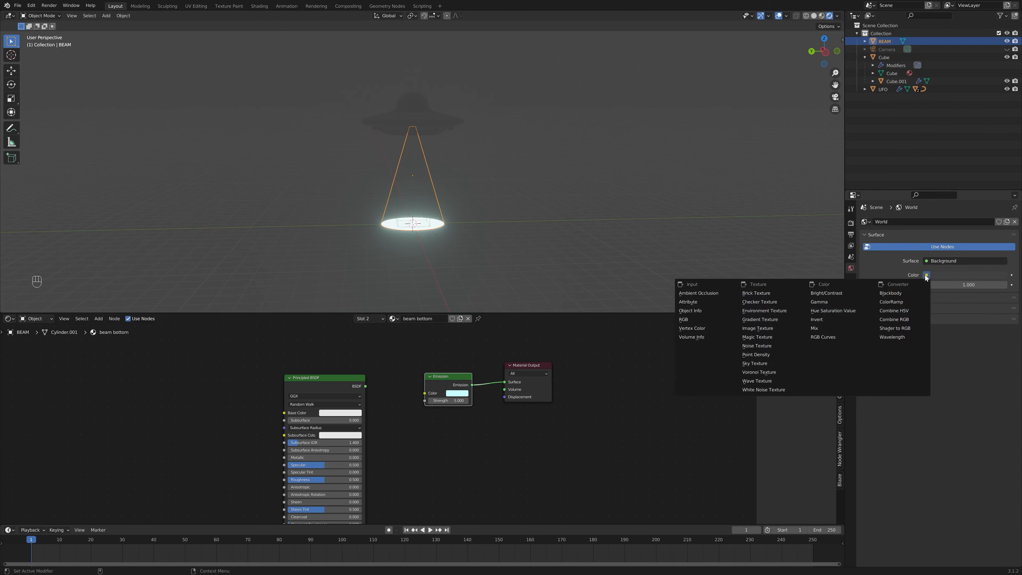
click(927, 274)
click(765, 314)
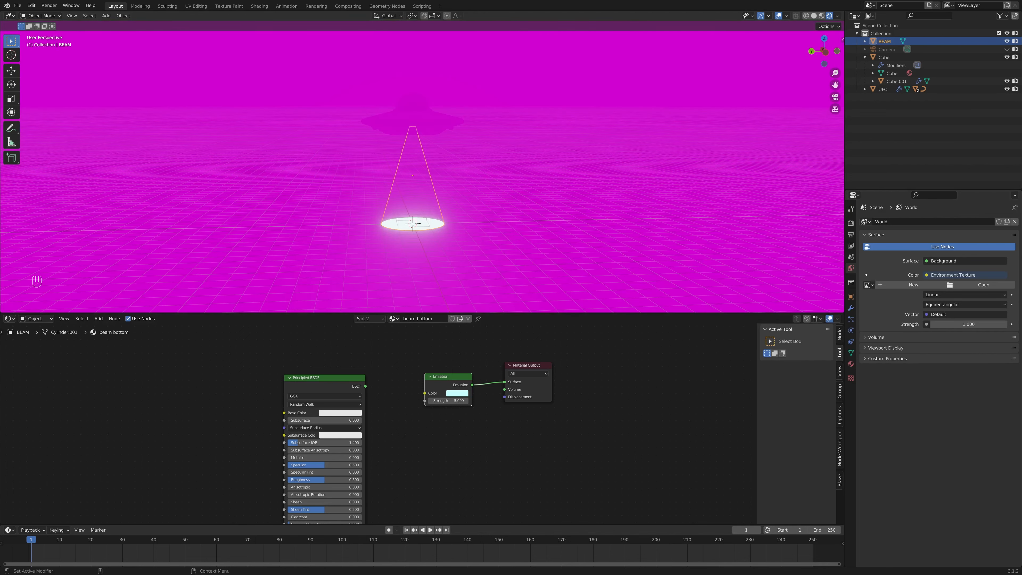
- Load cape_hill_4k.exr from the hdri folder as the World's environment texture
click(972, 285)
click(216, 366)
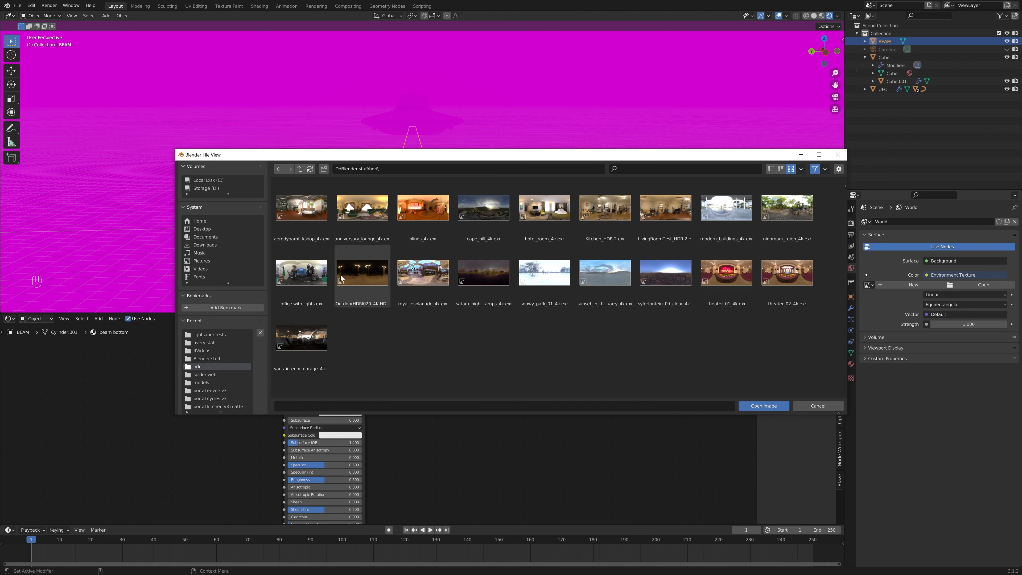
click(487, 216)
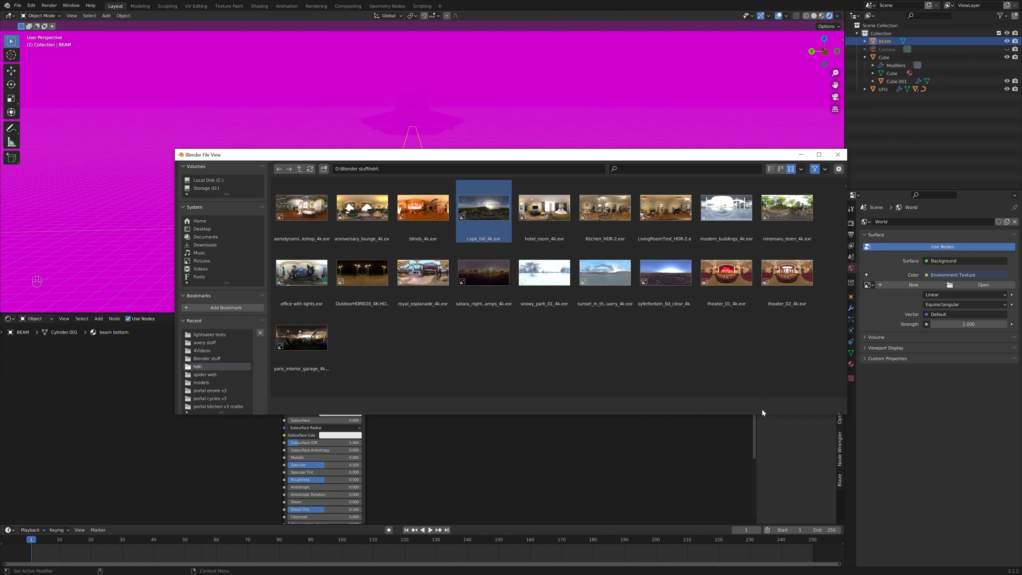
click(763, 406)
middle_drag(506, 198, 415, 164)
scroll(415, 164, up, 3)
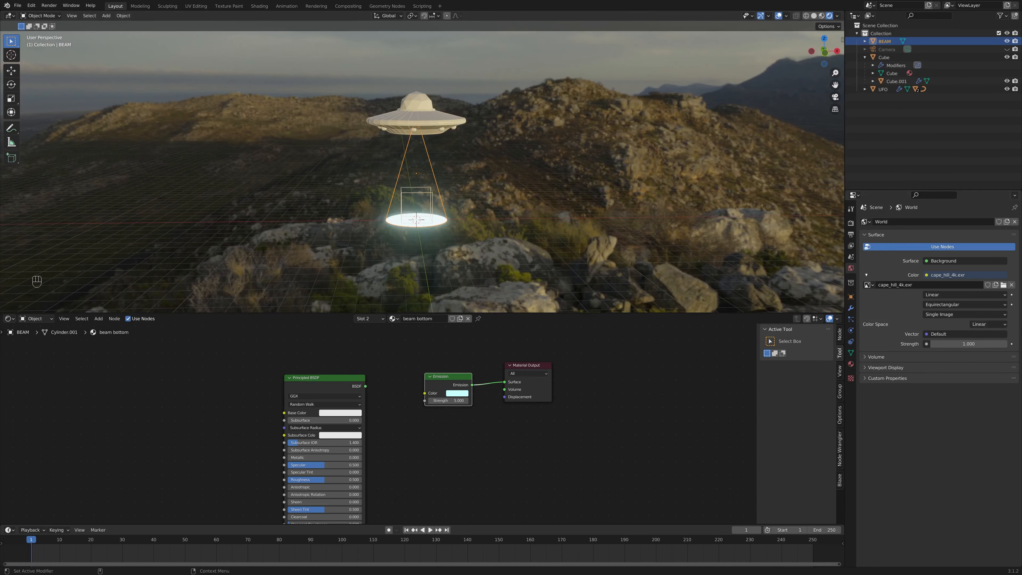
- Turn on the Transparent film option for Eevee renders
click(851, 224)
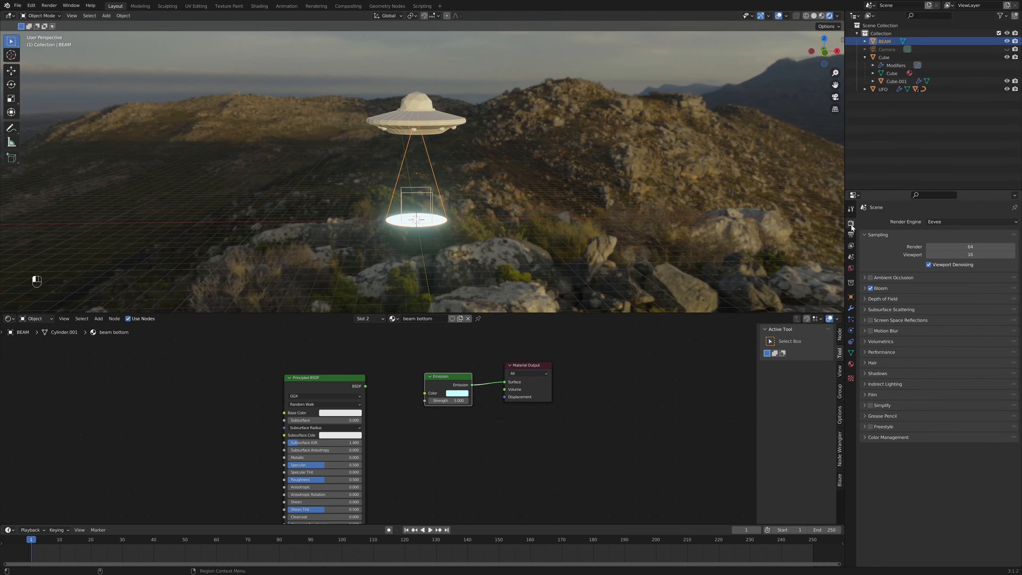
click(870, 394)
click(926, 415)
mouse_move(552, 153)
middle_down()
mouse_move(576, 157)
mouse_move(604, 186)
mouse_move(706, 160)
mouse_move(548, 184)
mouse_move(565, 174)
mouse_move(540, 140)
mouse_move(552, 153)
mouse_move(564, 139)
middle_up()
scroll(563, 168, up, 5)
scroll(541, 130, down, 4)
scroll(565, 145, up, 2)
mouse_move(566, 192)
middle_down()
mouse_move(559, 208)
mouse_move(575, 182)
mouse_move(572, 193)
middle_up()
scroll(572, 193, up, 3)
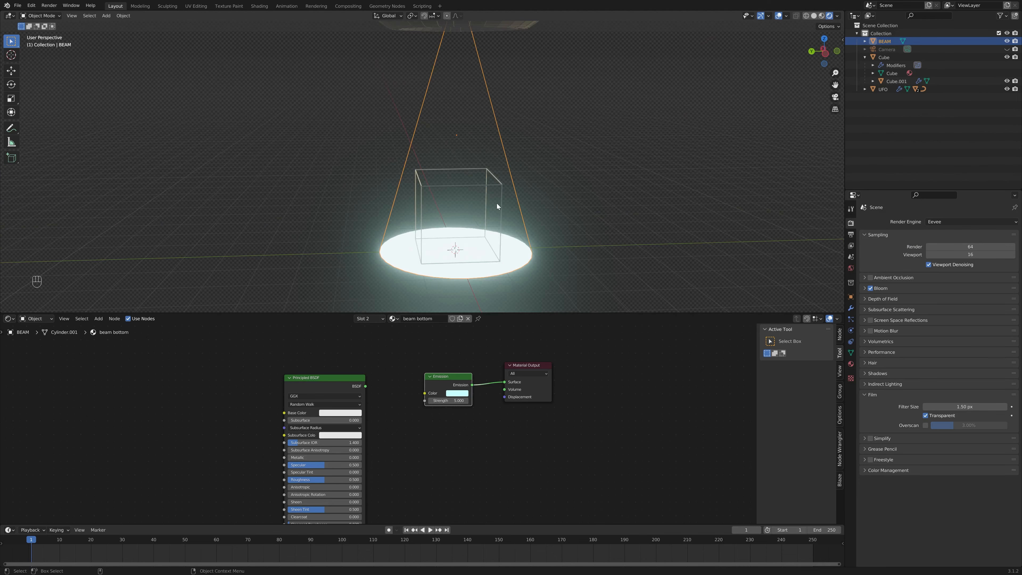
middle_drag(497, 202, 590, 195)
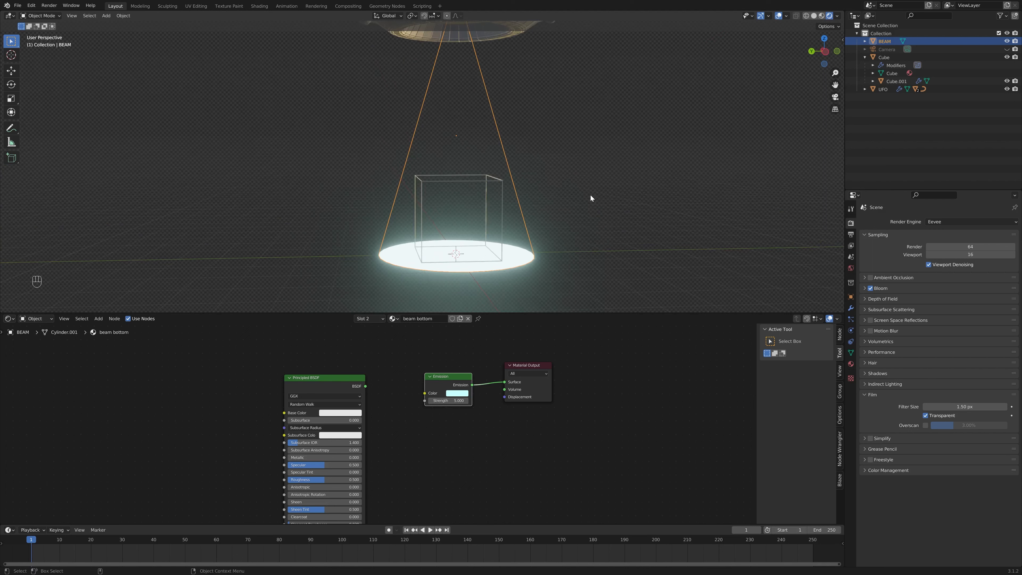
- Give the wireframe cube its own material copy named "cube wireframe" and open the solid cube's material name for editing
click(499, 182)
scroll(603, 195, up, 4)
middle_drag(564, 205, 366, 129)
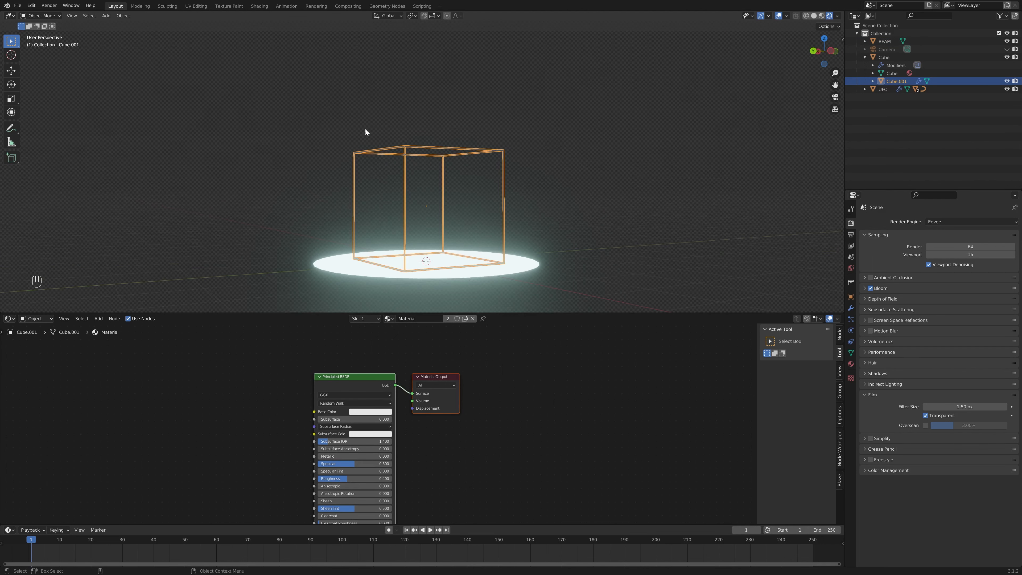
middle_drag(523, 410, 552, 389)
middle_drag(519, 352, 510, 384)
click(466, 318)
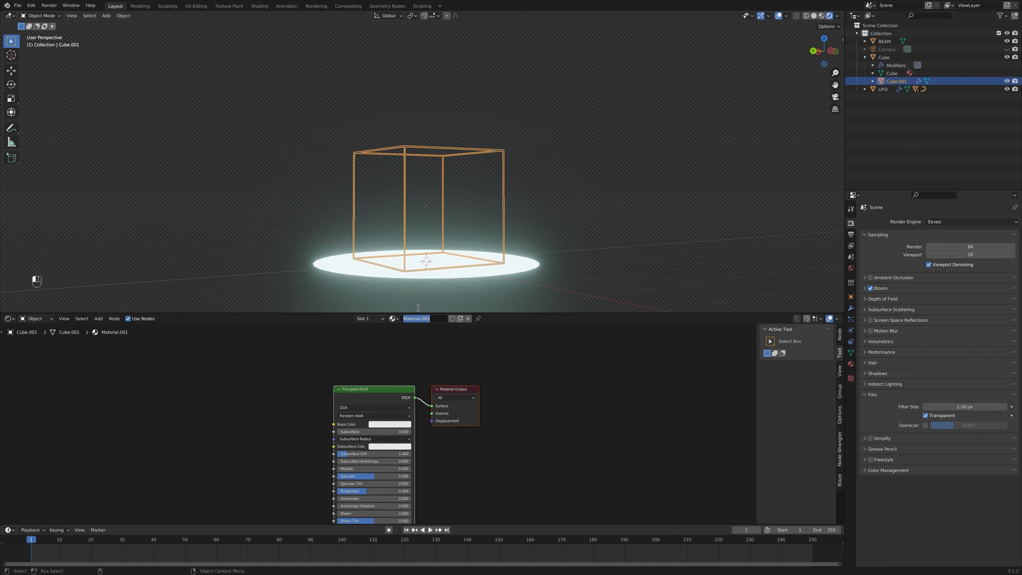
text(wireframe)
click(410, 319)
key(Home)
click(884, 57)
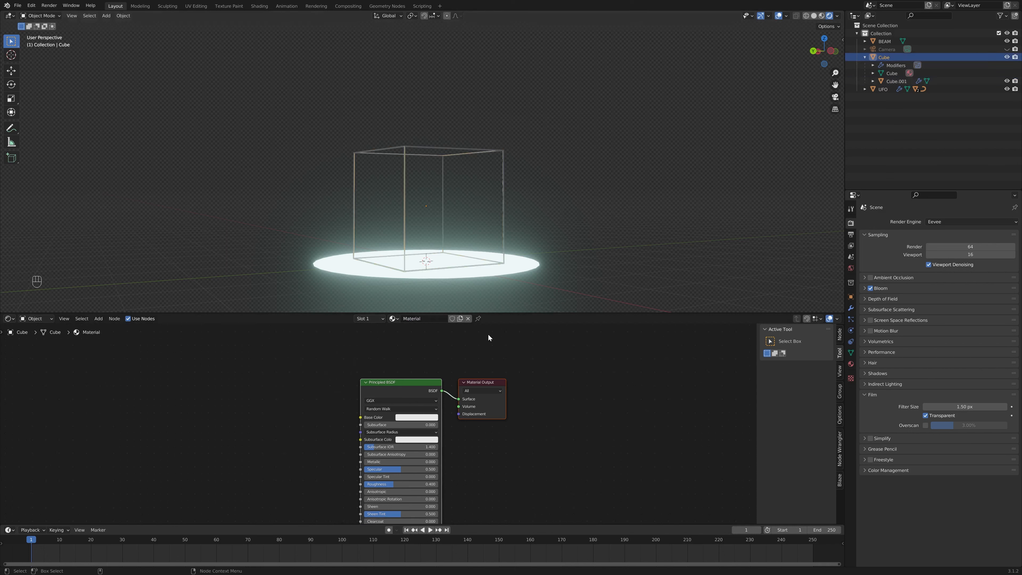
click(434, 320)
- Add an Emission shader to the cube wireframe material and connect it to the Material Output's Surface in place of the Principled BSDF
click(888, 82)
scroll(539, 413, up, 2)
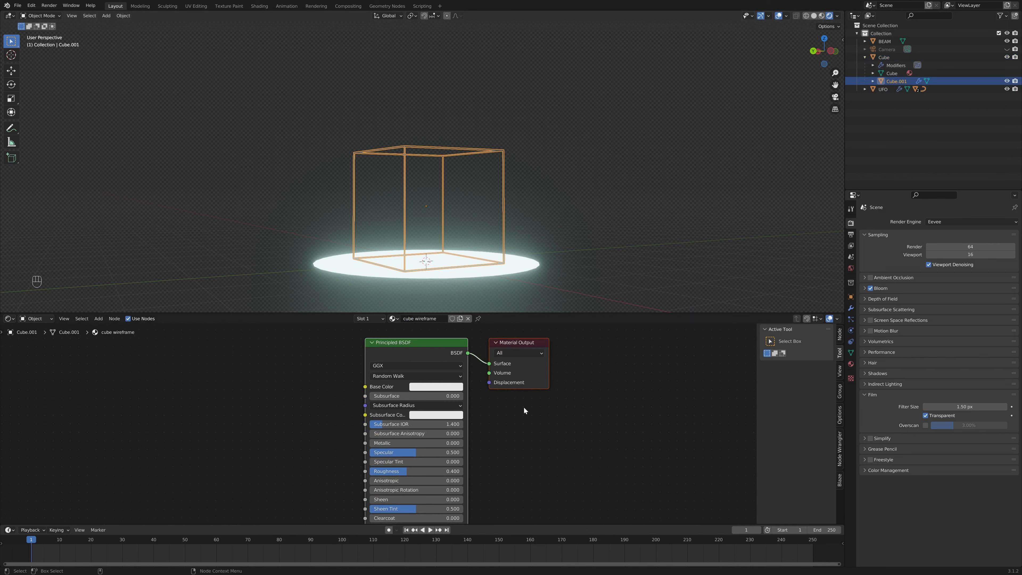
middle_drag(524, 407, 487, 425)
click(518, 429)
drag(504, 393, 590, 400)
key(shift+a)
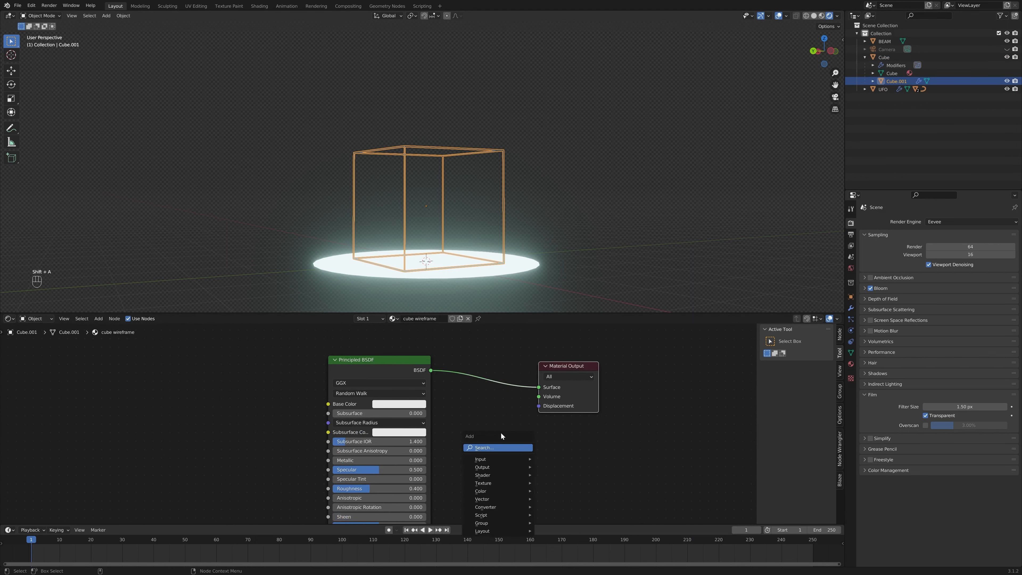
text(em)
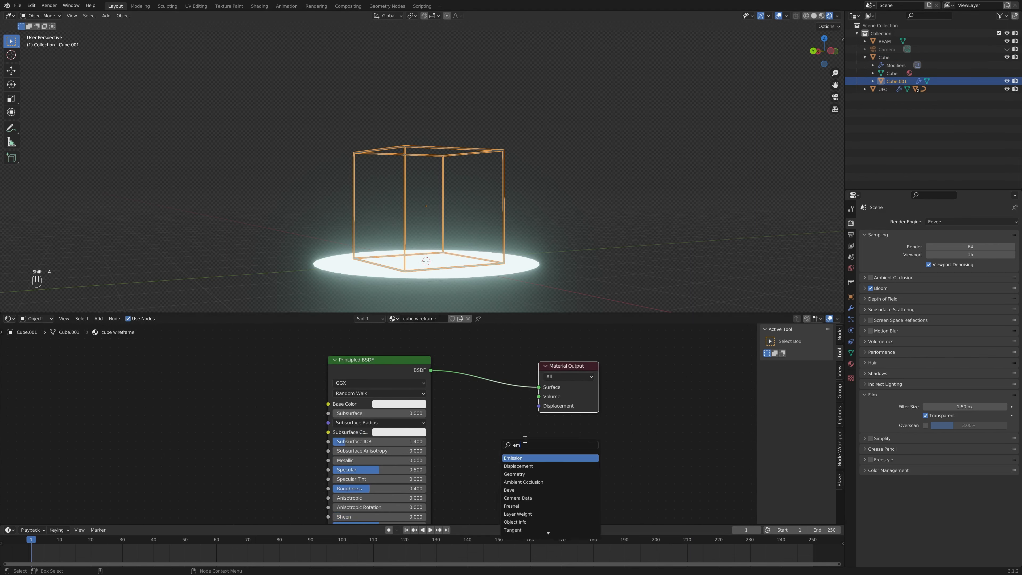
key(Return)
click(495, 387)
- Set the wireframe's emission color to bright green and its Strength to 10
click(506, 392)
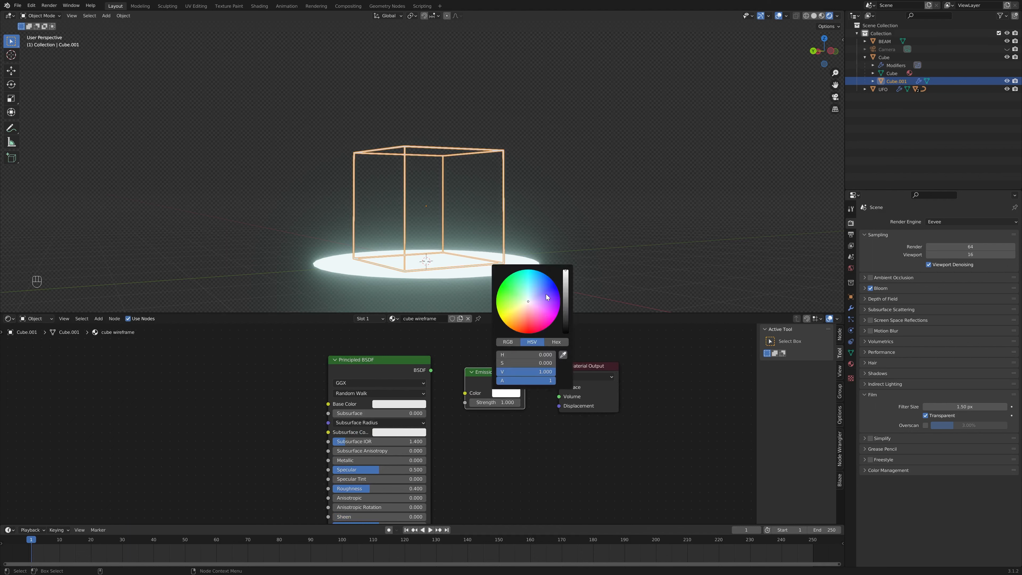
drag(532, 304, 501, 285)
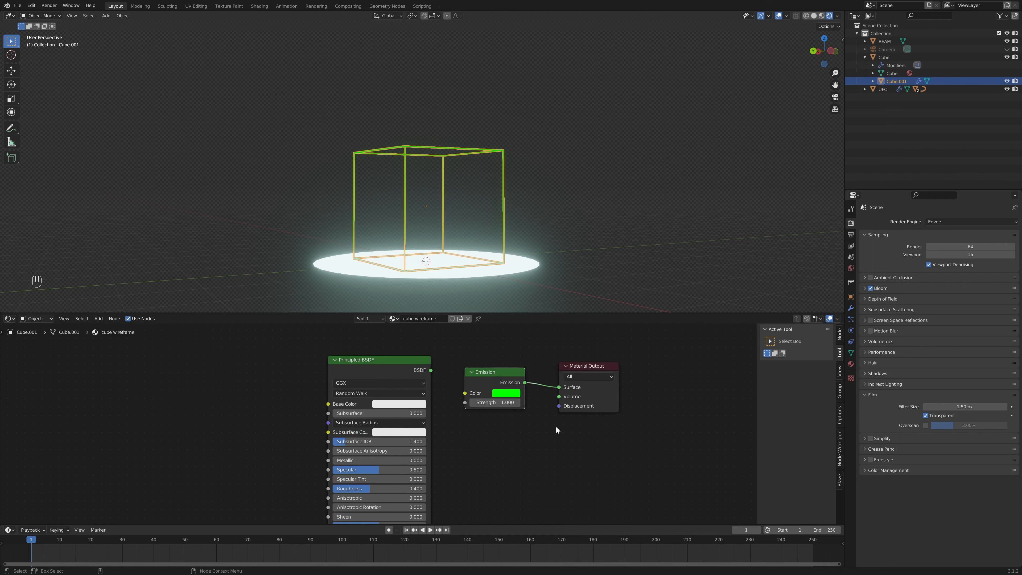
click(600, 191)
scroll(513, 420, up, 2)
double_click(533, 396)
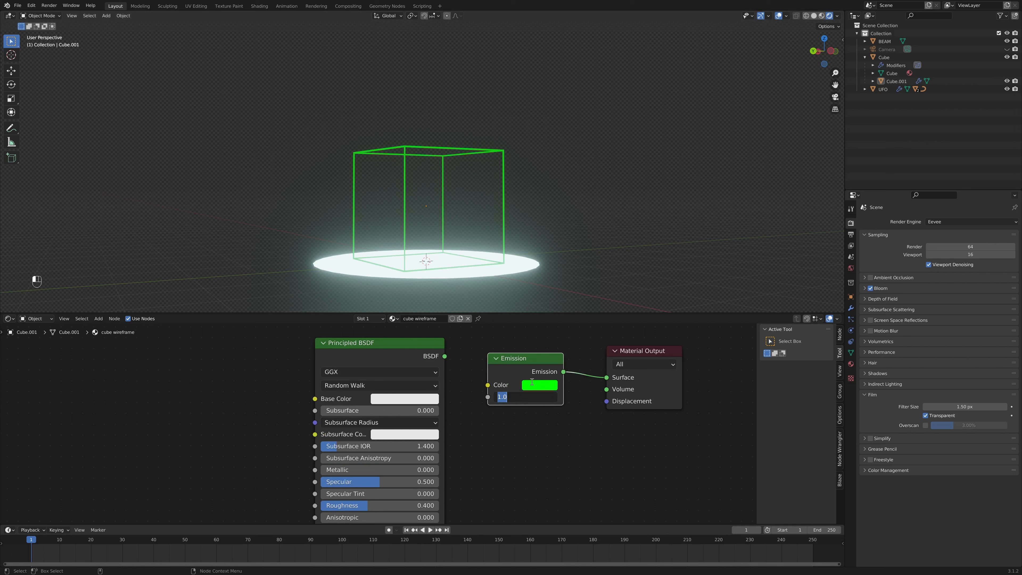
text(10)
key(Return)
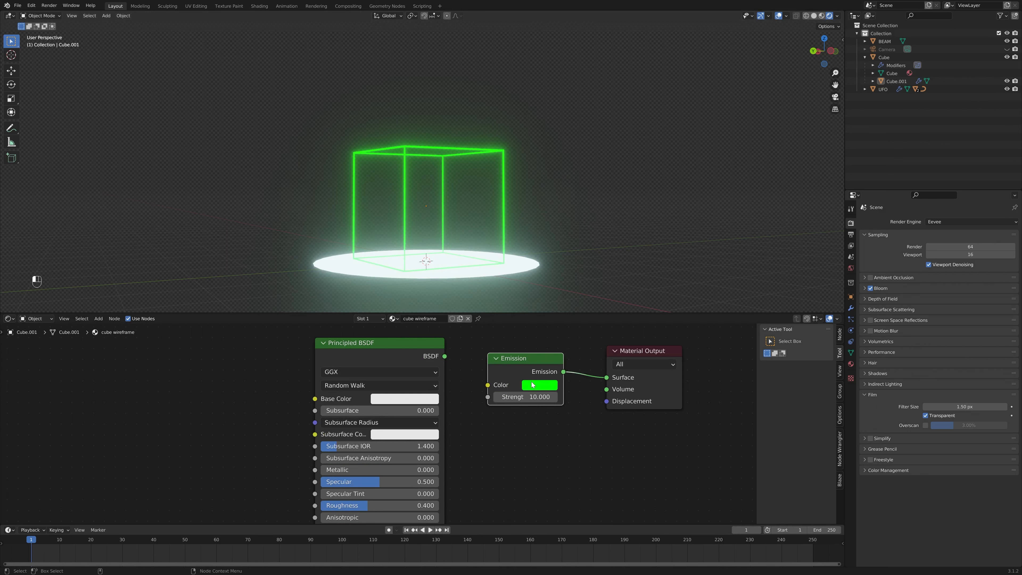
- Try raising the beam partway up the cube to check the Boolean cut, and undo the move
middle_drag(587, 208, 617, 185)
scroll(616, 228, down, 3)
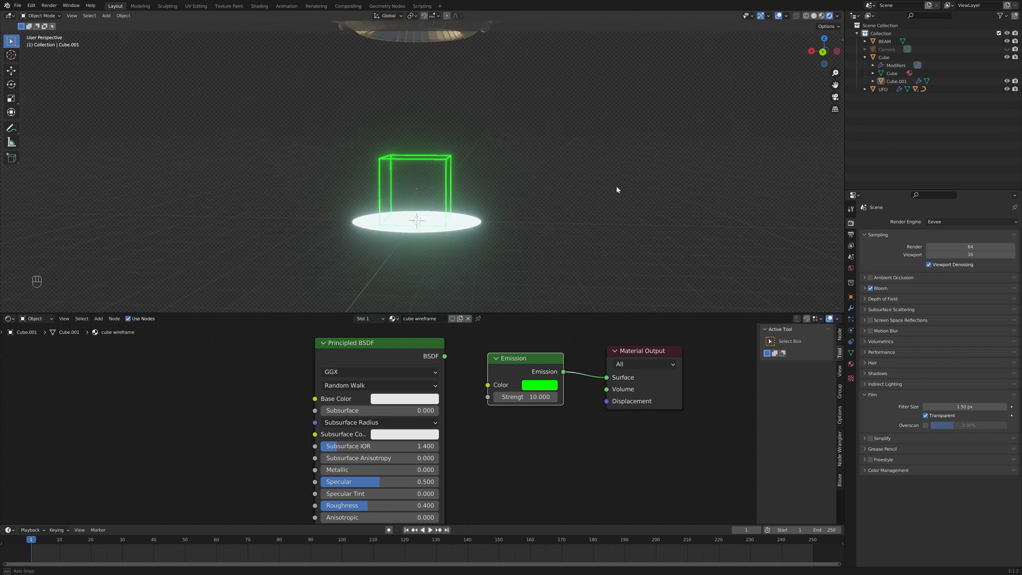
middle_drag(571, 213, 541, 205)
click(443, 172)
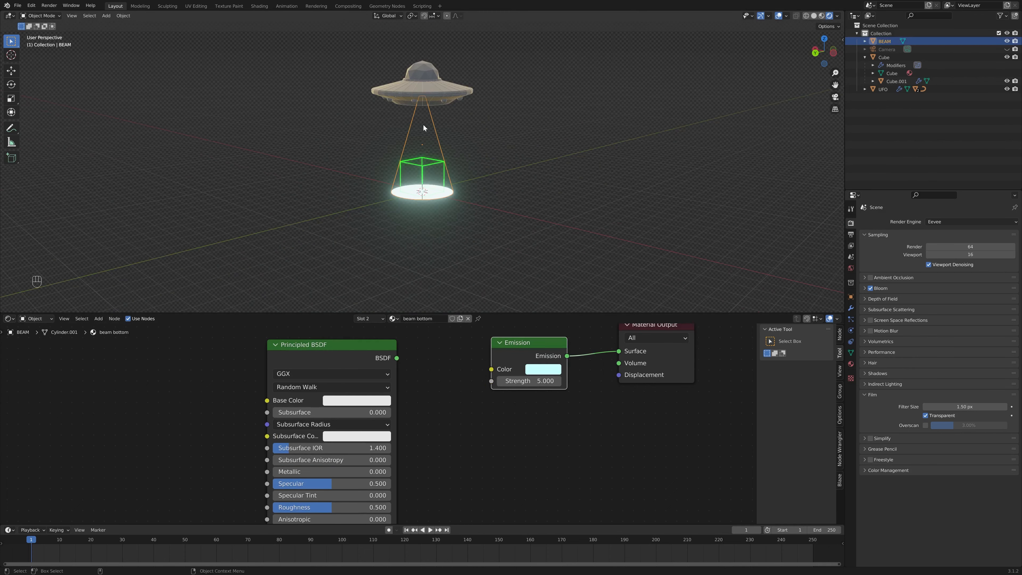
scroll(443, 171, up, 3)
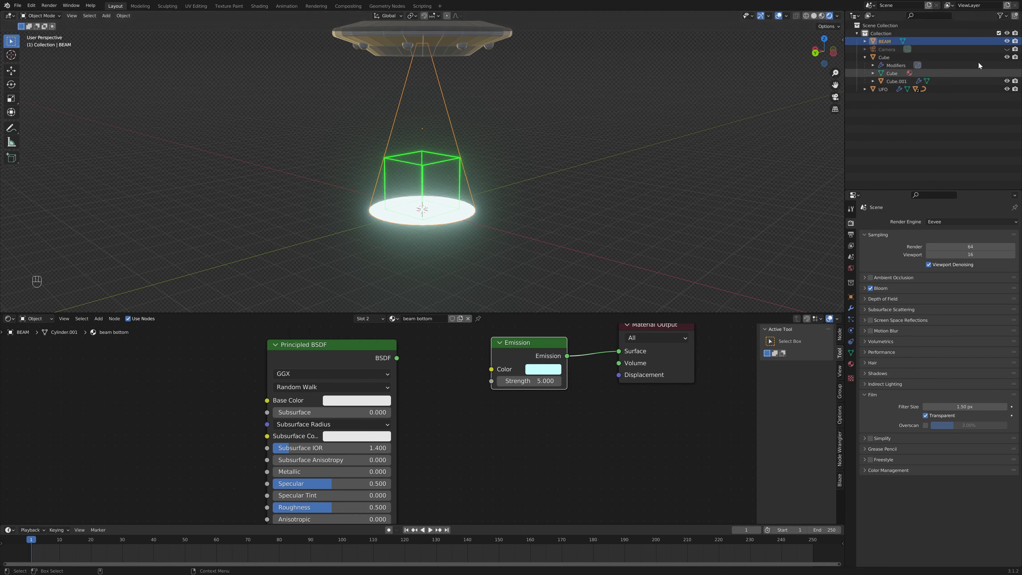
key(g)
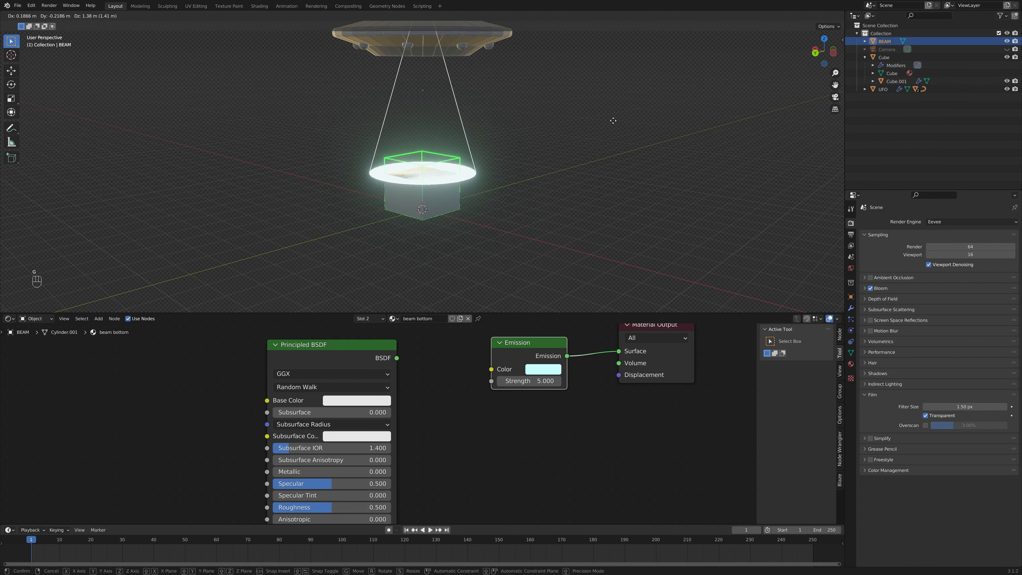
click(575, 161)
scroll(560, 177, up, 8)
scroll(543, 194, up, 8)
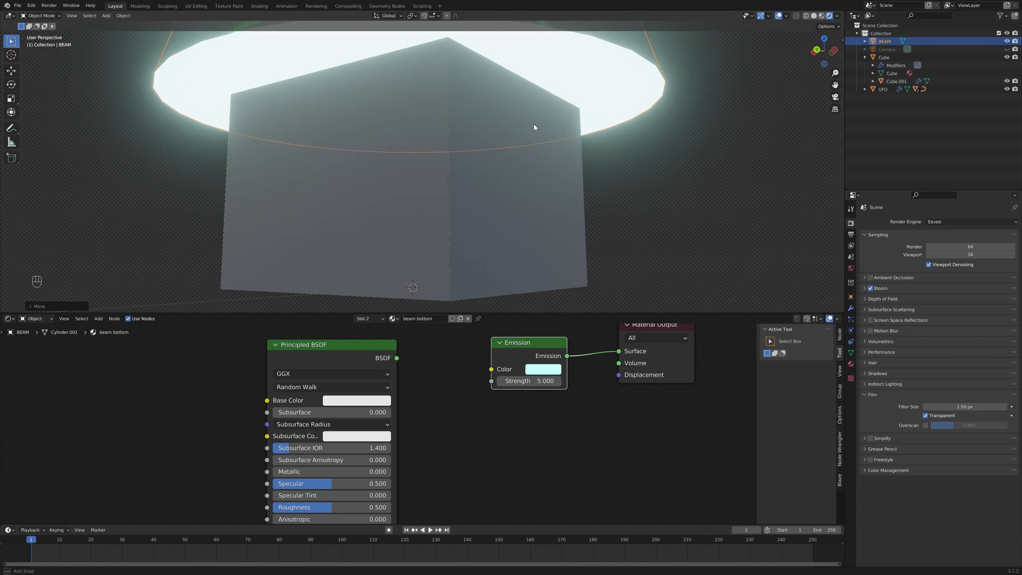
scroll(569, 161, down, 10)
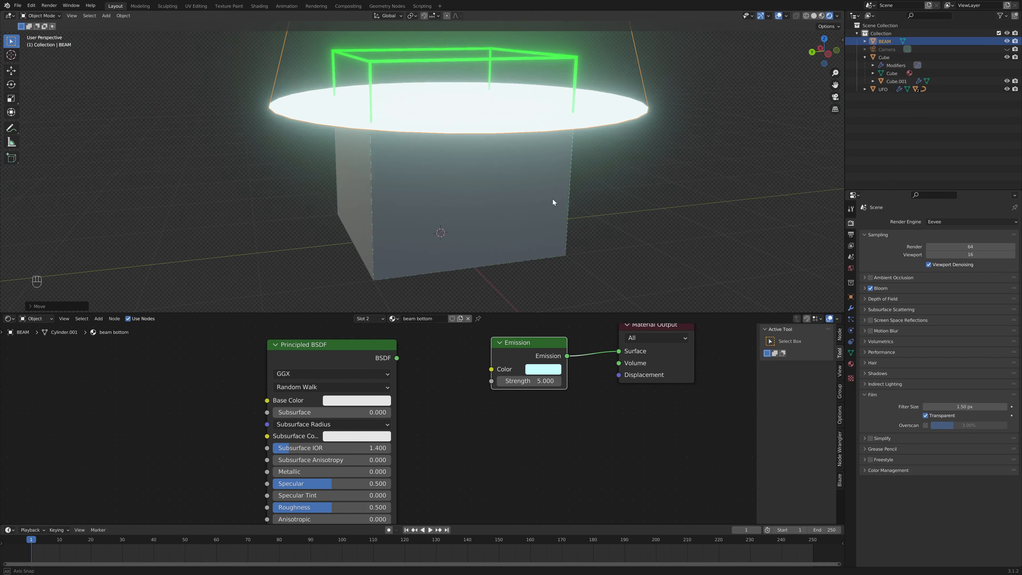
key(ctrl+z)
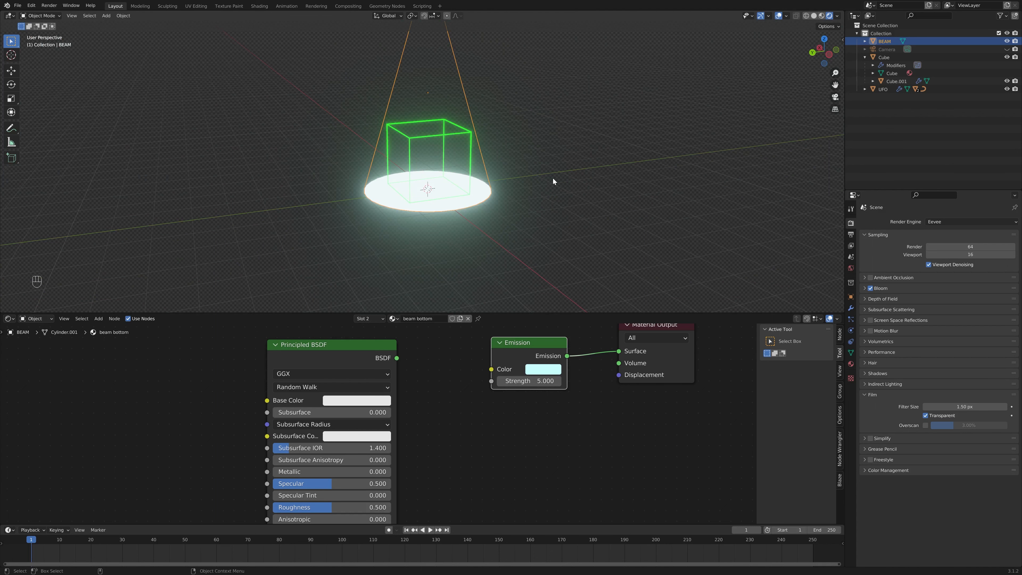
- Examine the glowing beam base and the green wireframe cube beneath the UFO from several angles
middle_drag(738, 128, 633, 214)
scroll(640, 213, up, 3)
click(594, 209)
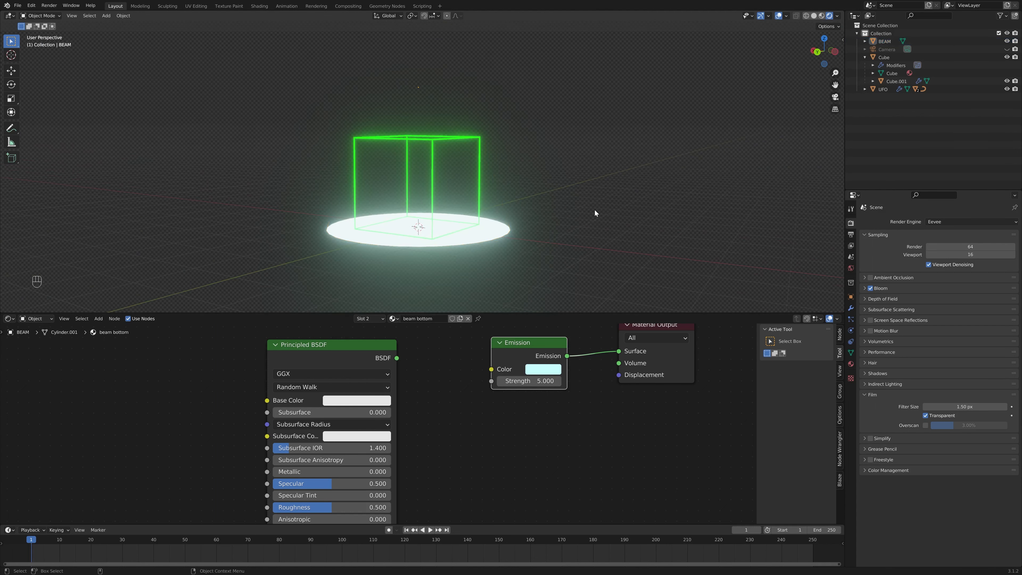
middle_drag(585, 149, 632, 187)
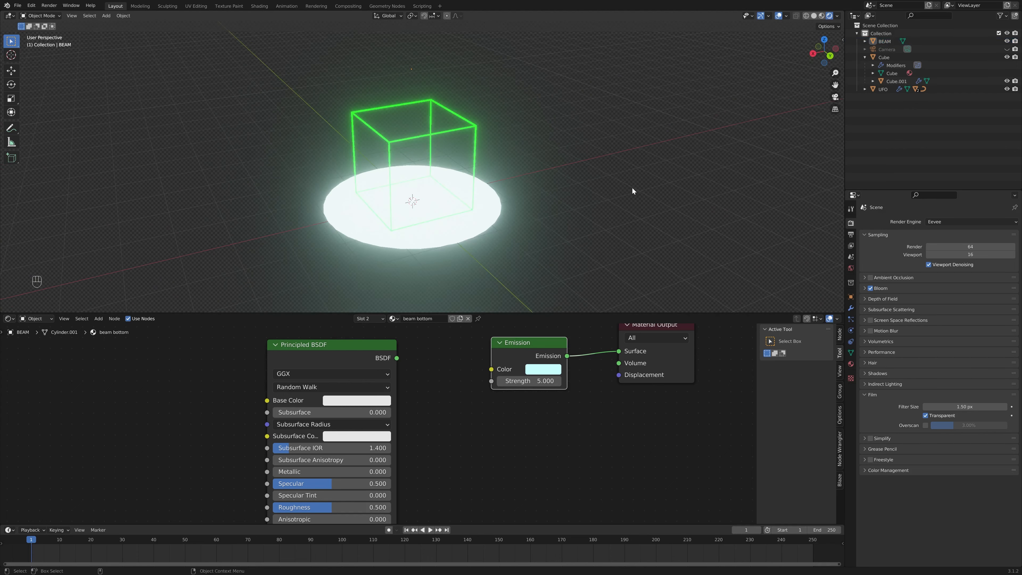
scroll(636, 201, down, 2)
click(432, 109)
scroll(522, 136, up, 3)
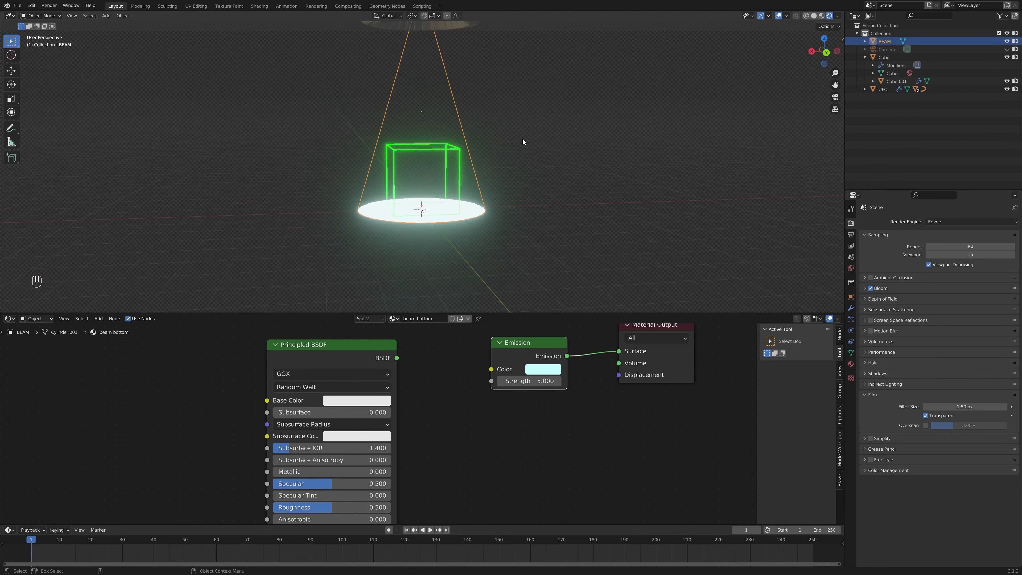
middle_drag(586, 161, 584, 178)
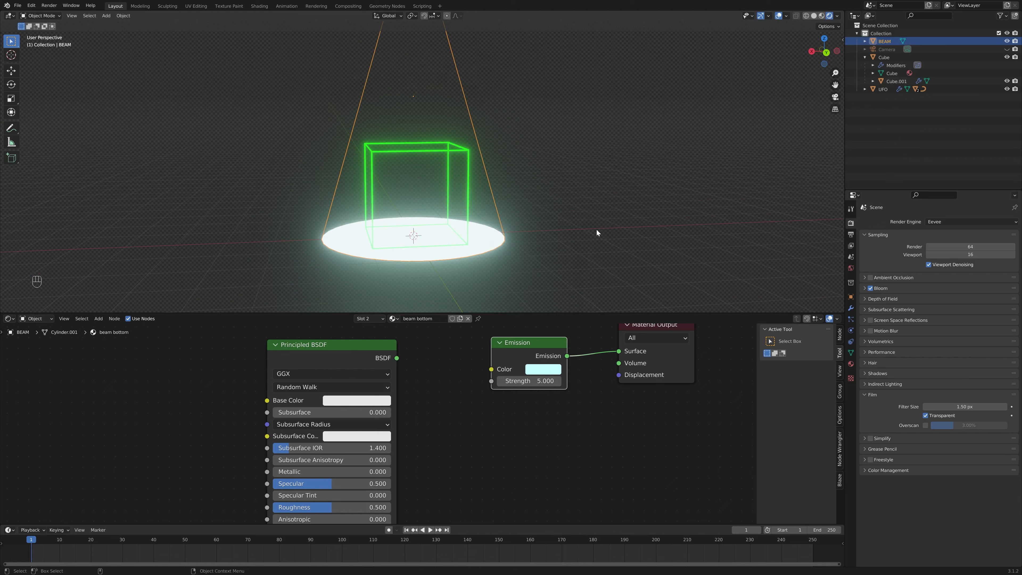
scroll(597, 232, down, 5)
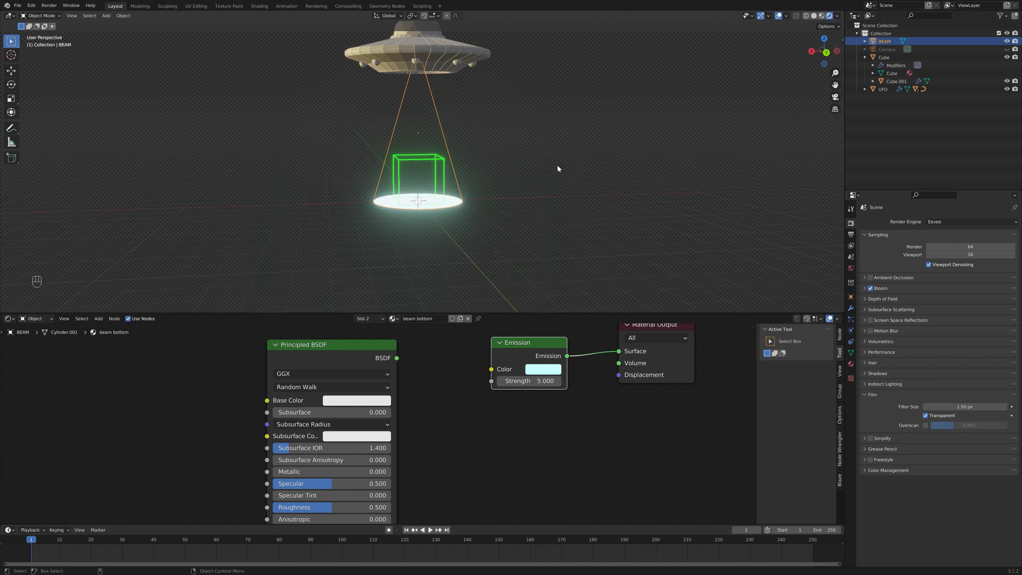
scroll(628, 188, up, 3)
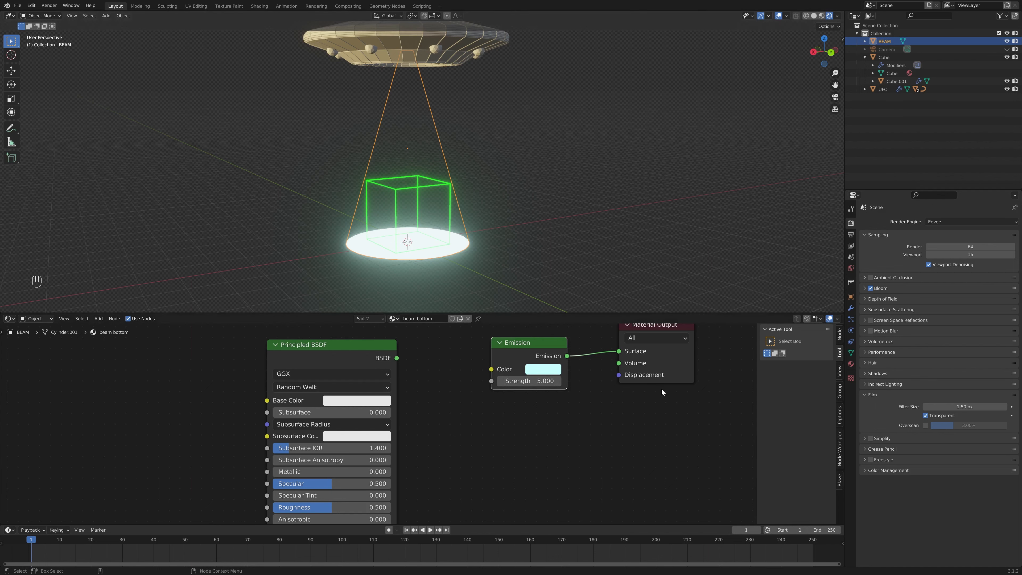
- Show the nodes of the beam's BEAM material slot
click(356, 318)
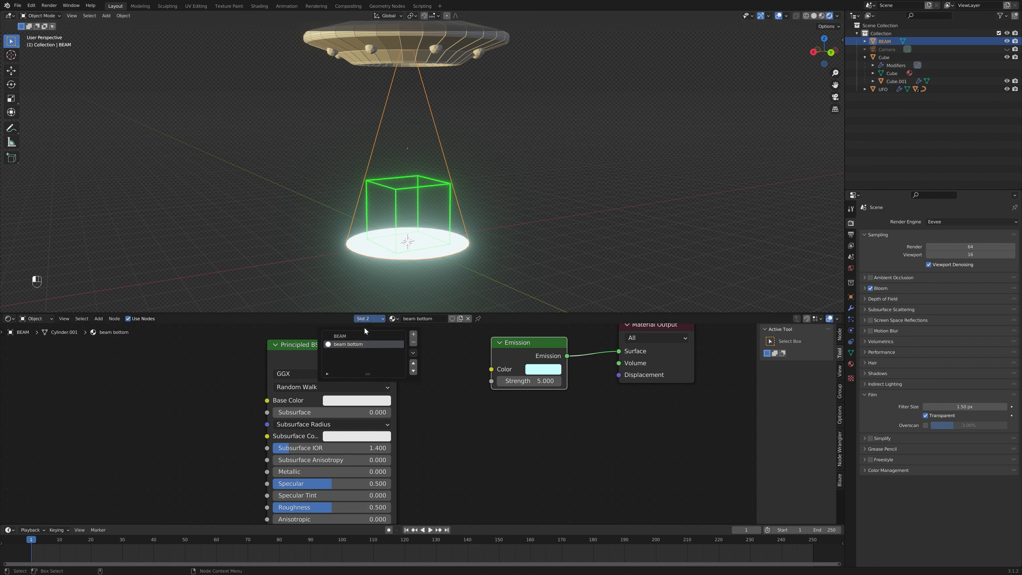
click(359, 336)
scroll(661, 251, down, 2)
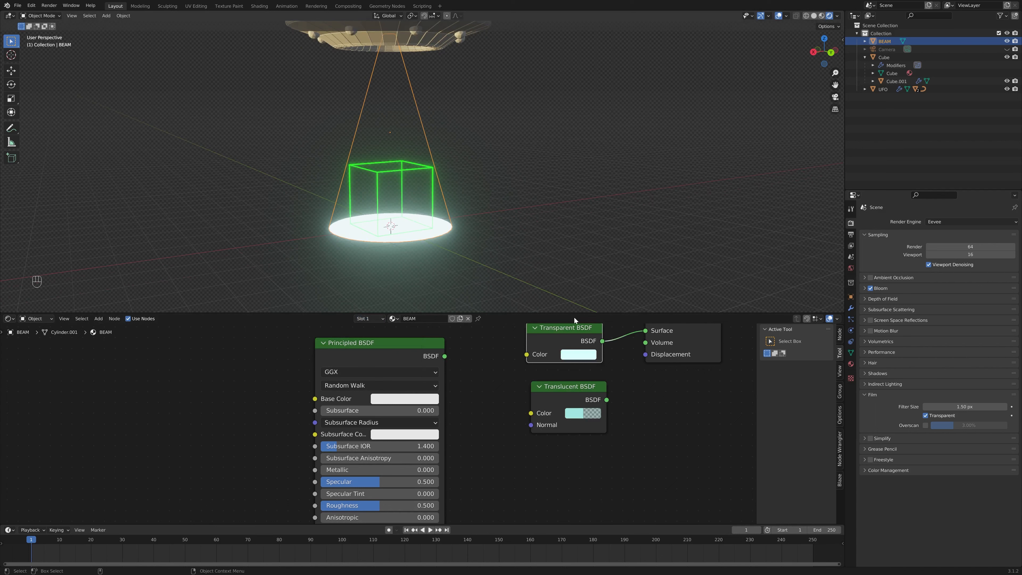
- Add a new particle system to the beam object
click(851, 308)
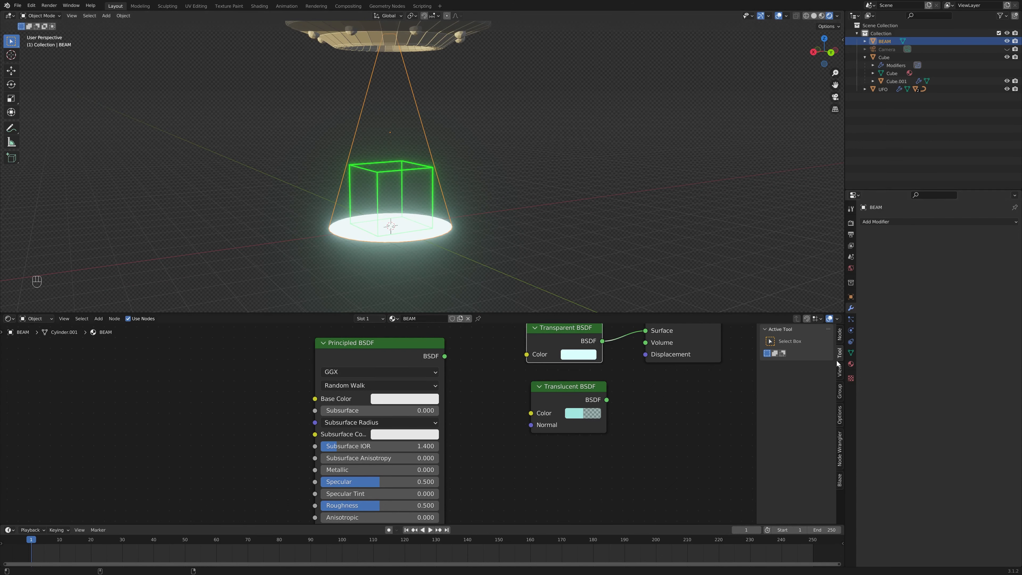
click(851, 320)
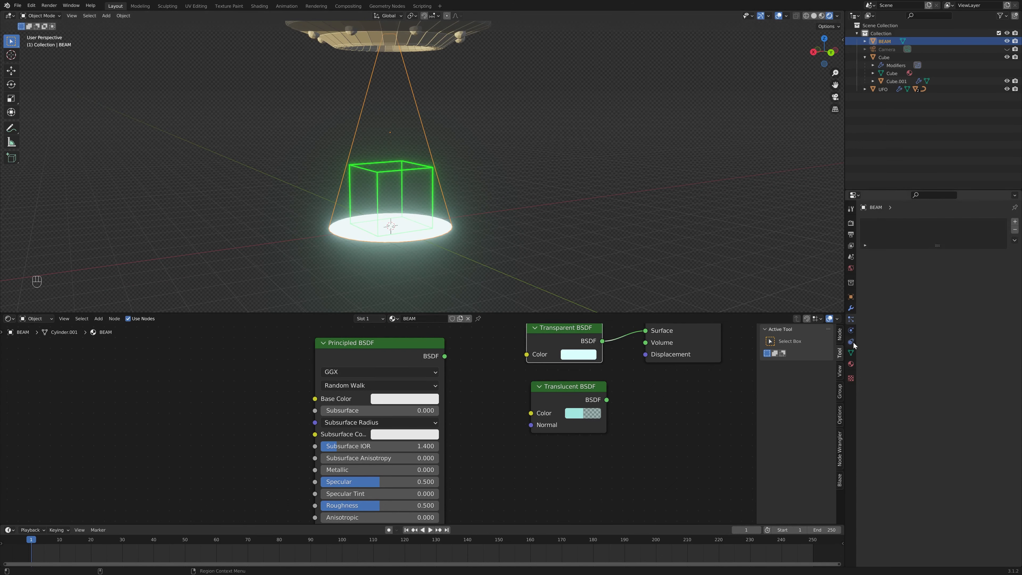
click(1014, 222)
shift+middle_drag(536, 175, 677, 193)
scroll(590, 183, up, 3)
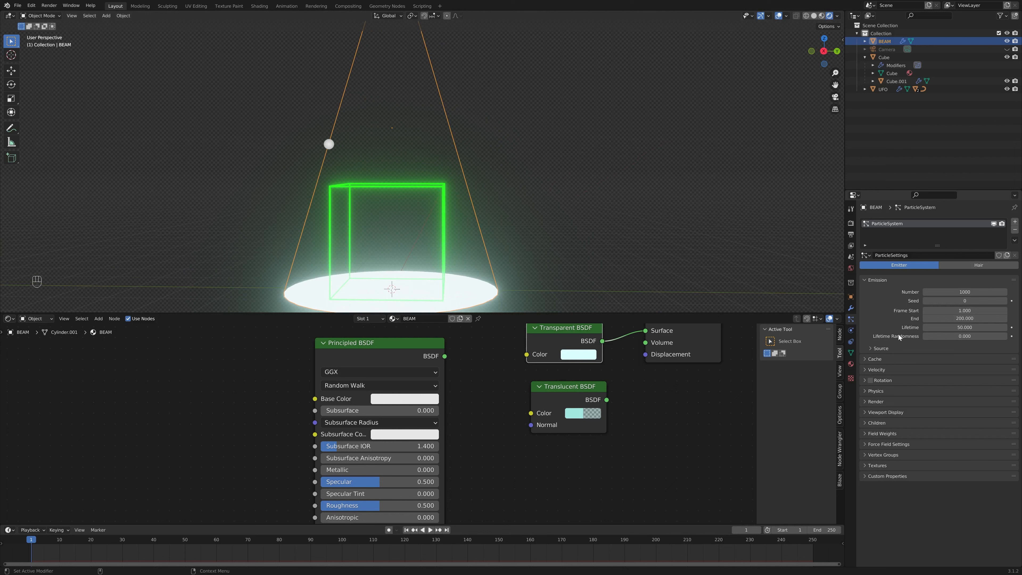
- Set the beam's particle system to emit from its volume
click(880, 348)
click(964, 361)
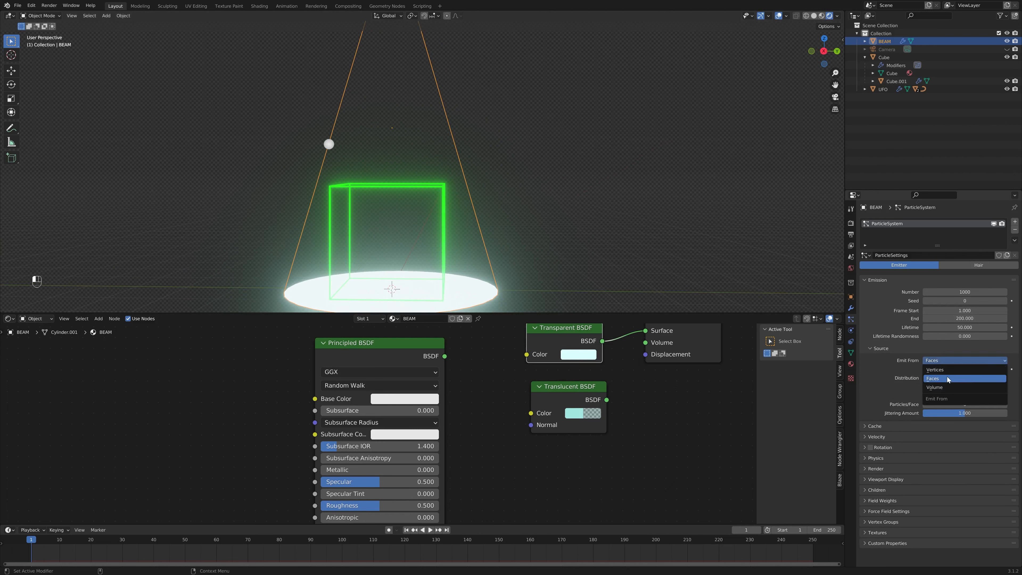
click(951, 387)
scroll(588, 187, down, 2)
scroll(587, 186, up, 1)
scroll(586, 188, up, 1)
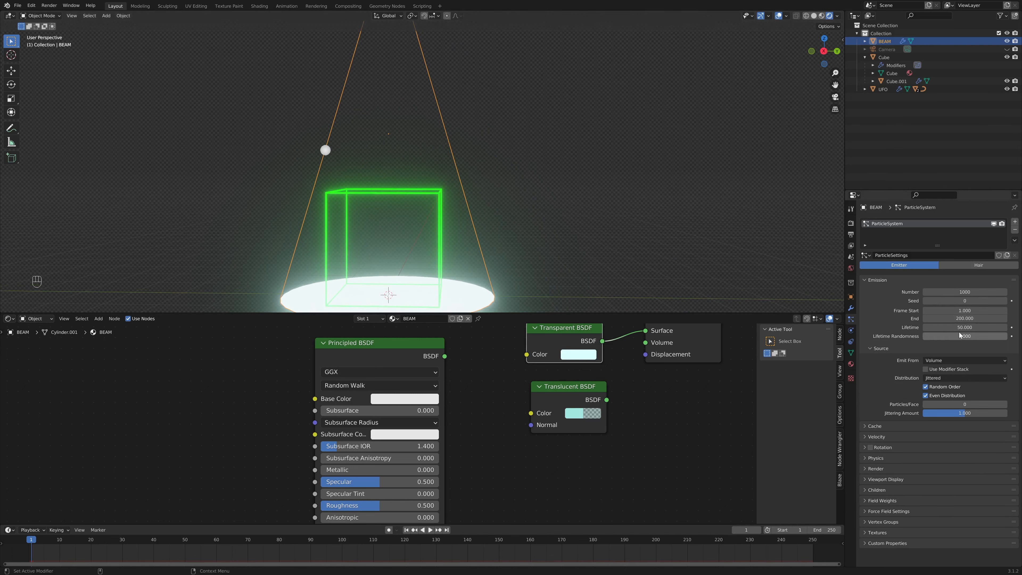
- Try a particle lifetime of 2 frames and play the animation briefly to preview it
click(970, 327)
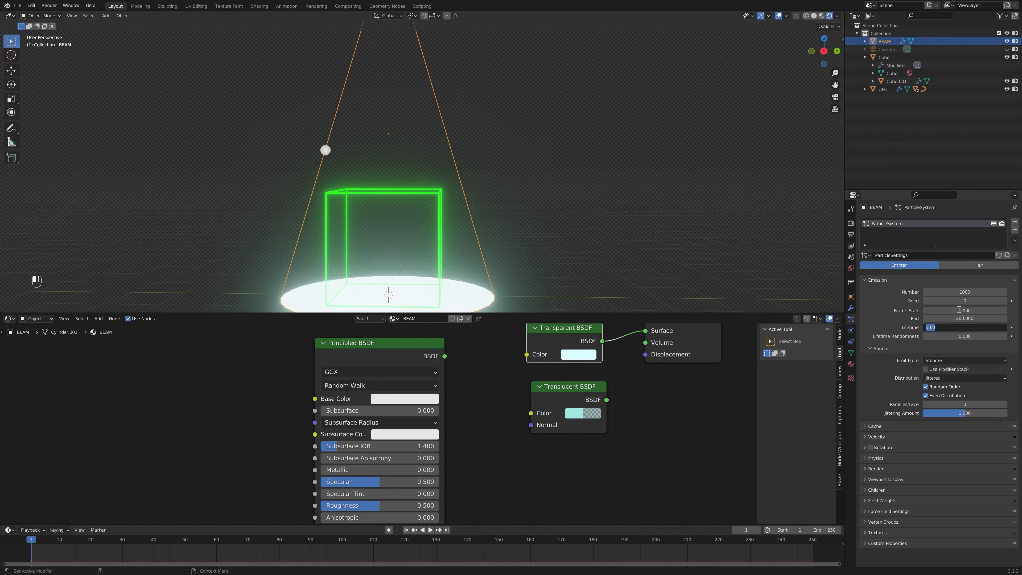
text(2)
key(Return)
key(space)
scroll(511, 191, down, 3)
key(space)
- Set the particle lifetime to 1 frame and play the animation to check the particles inside the beam
click(969, 326)
text(1)
key(Return)
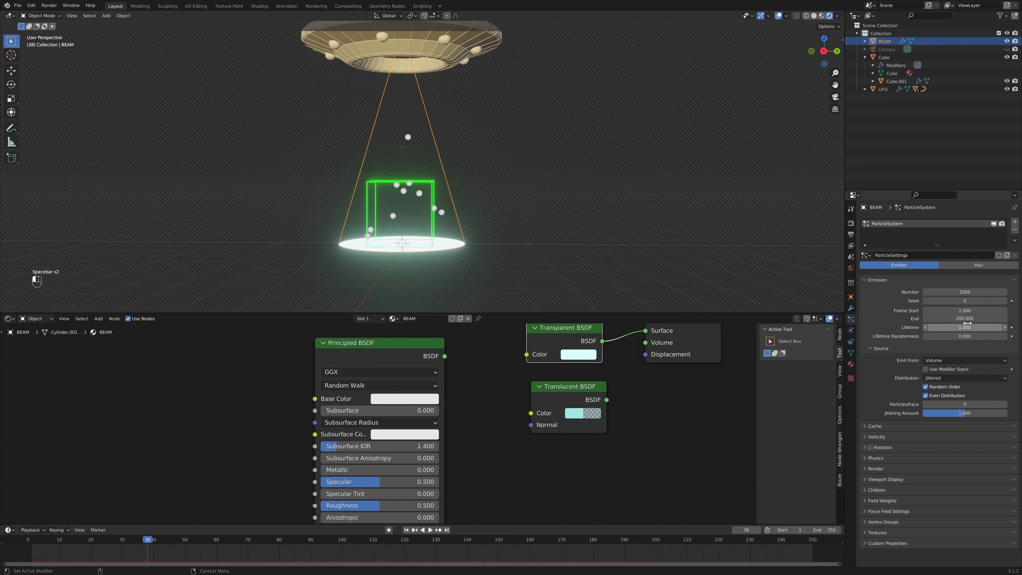
key(space)
scroll(566, 195, up, 4)
scroll(582, 209, down, 5)
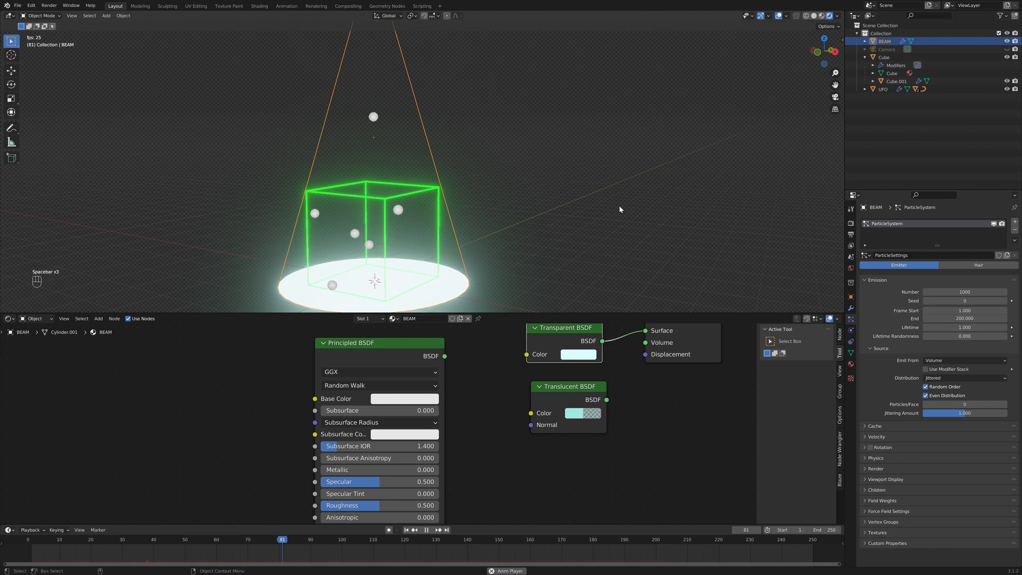
middle_drag(567, 209, 543, 209)
key(space)
- Add an ico sphere mesh to the scene
scroll(677, 215, down, 4)
scroll(543, 209, up, 2)
key(shift+a)
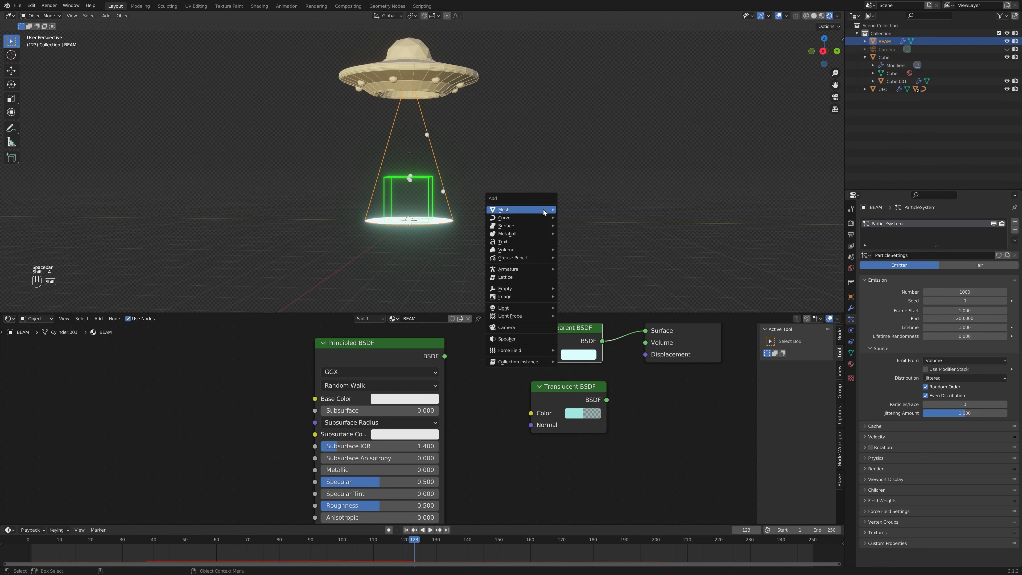
mouse_move(537, 210)
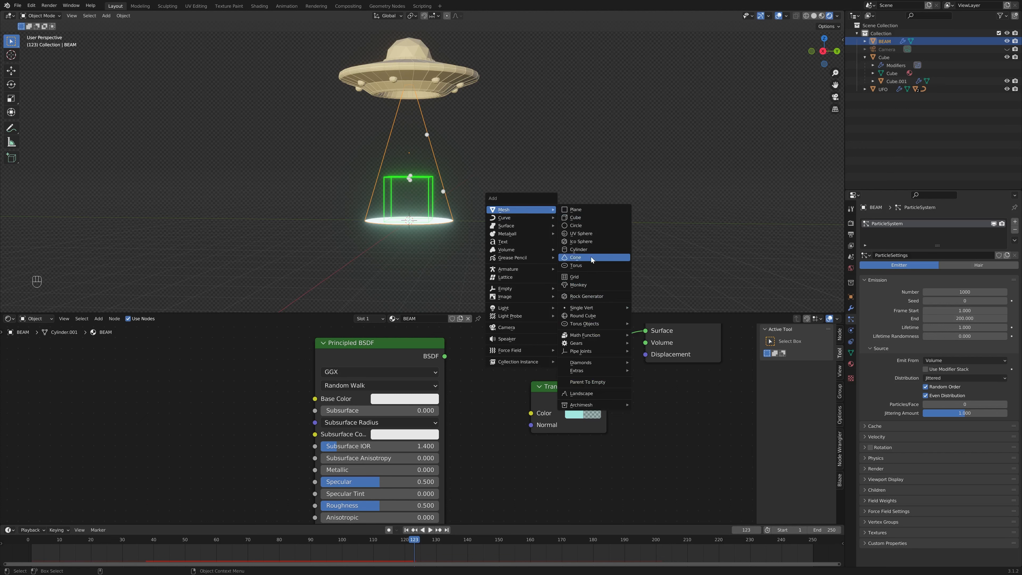
click(587, 241)
- Move the ico sphere along the X axis, well away from the beam and cube
key(g)
key(z)
key(g)
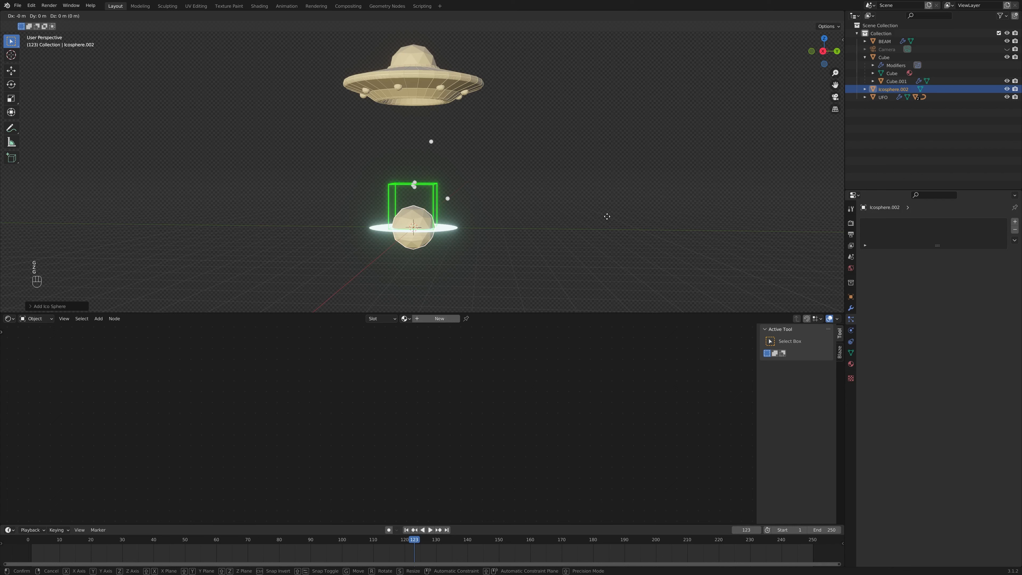
key(y)
key(g)
key(x)
click(538, 263)
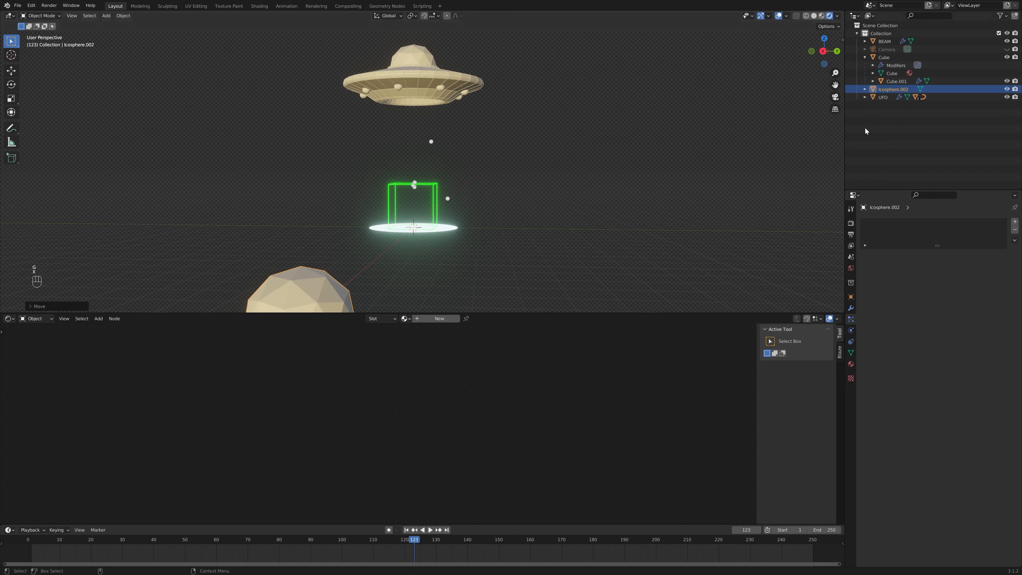
- From the back view, scale the ico sphere down to a small ball and raise it slightly along the Z axis
click(824, 52)
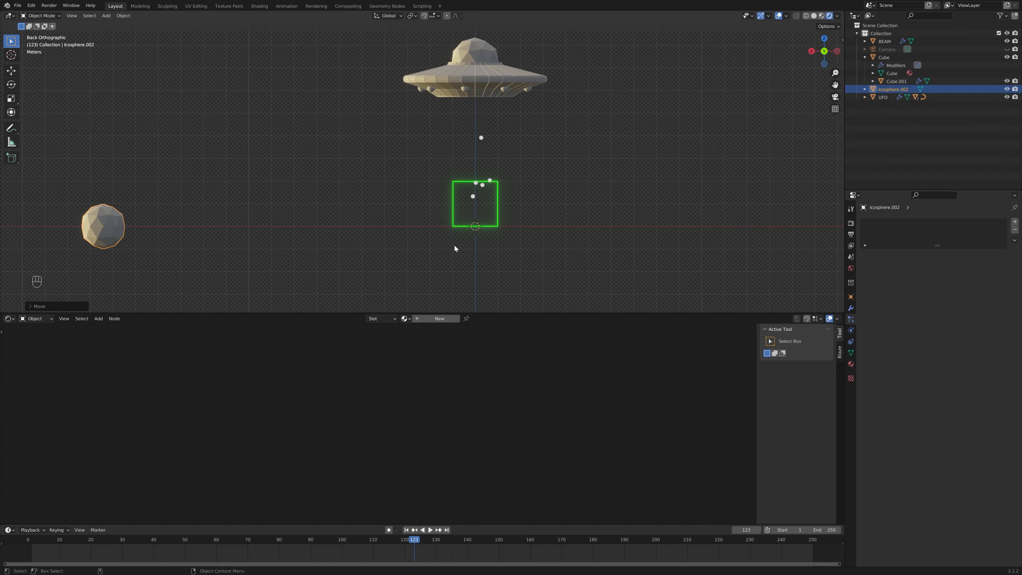
key(s)
click(183, 218)
key(g)
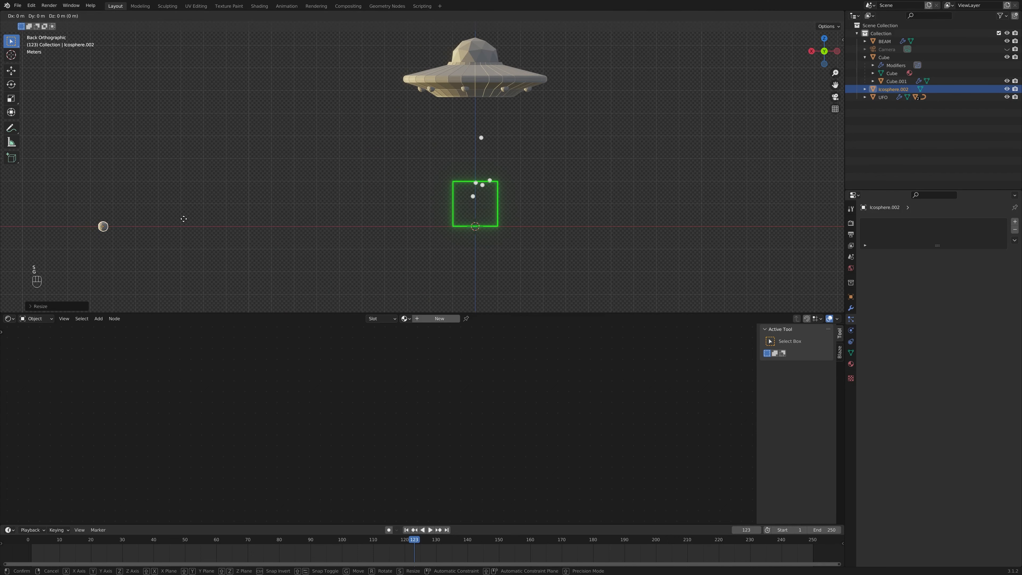
key(z)
click(184, 211)
shift+middle_drag(472, 164, 461, 169)
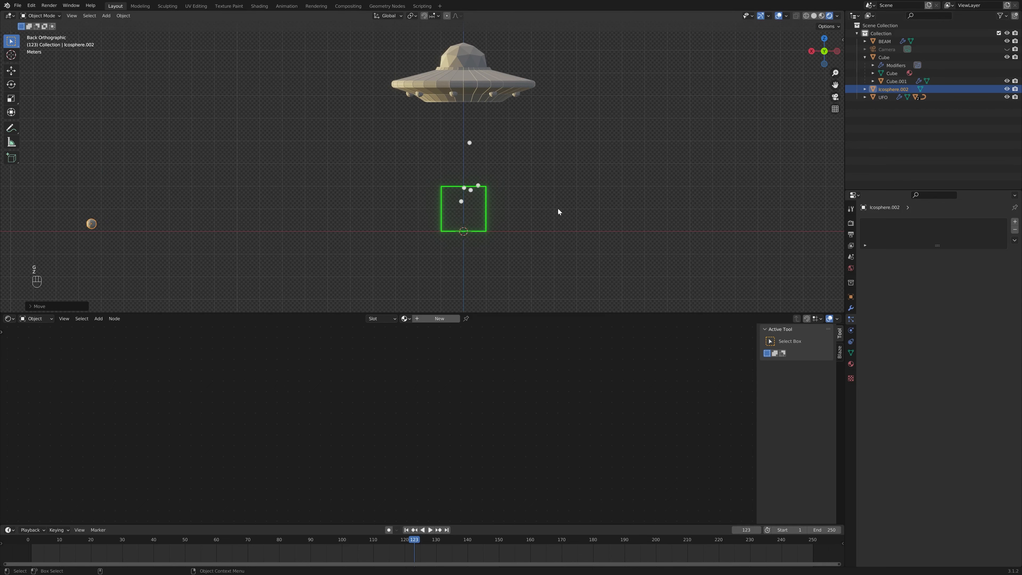
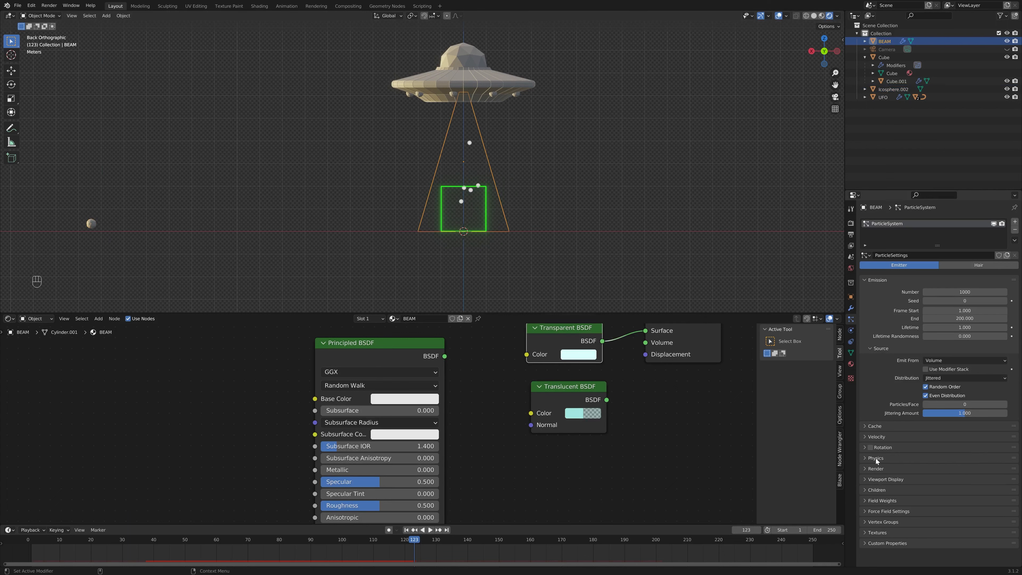
- Render the beam's particles as Object, with the small ico sphere as the instance object
click(868, 468)
scroll(885, 472, down, 3)
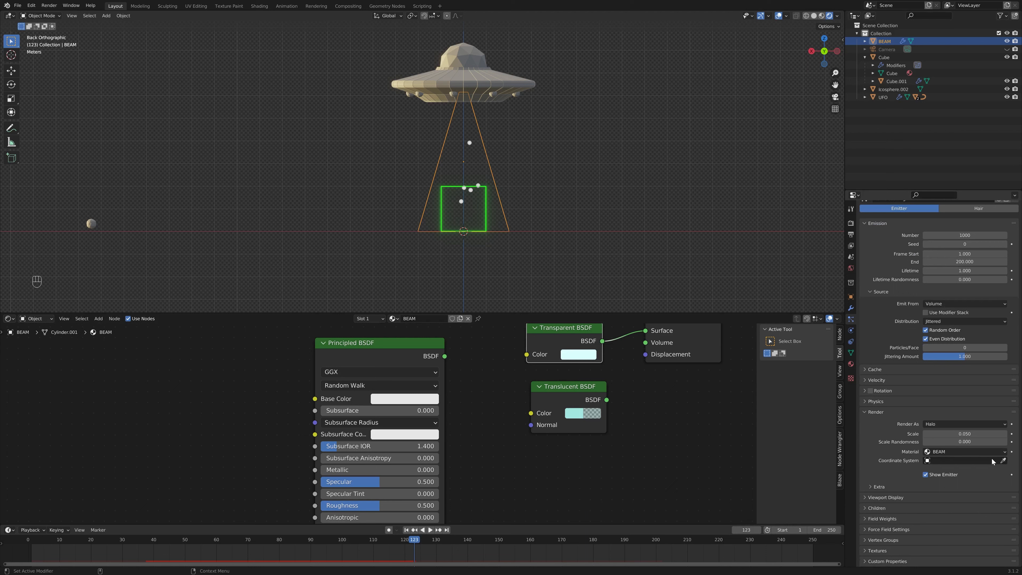
click(947, 425)
click(946, 473)
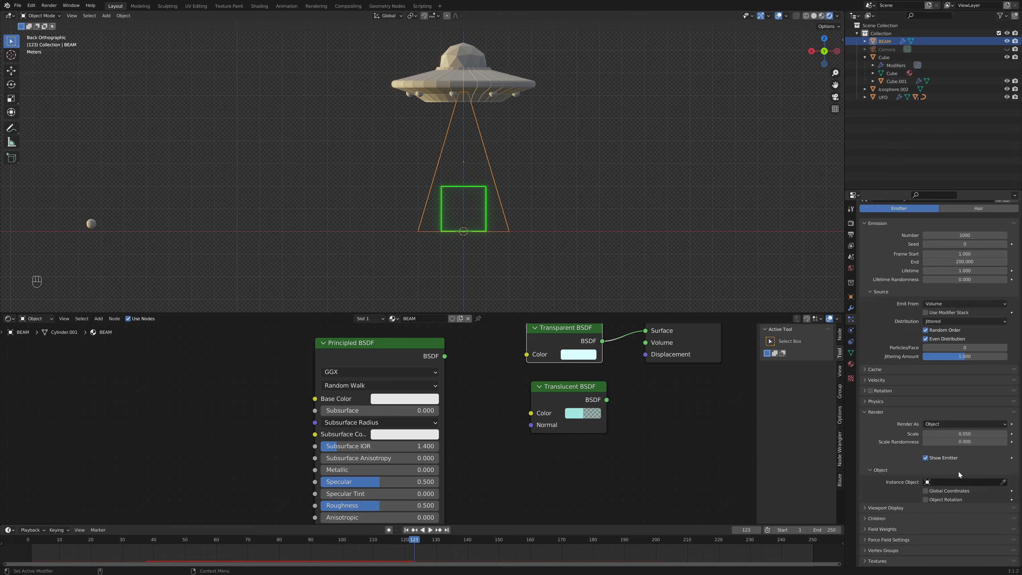
click(1002, 483)
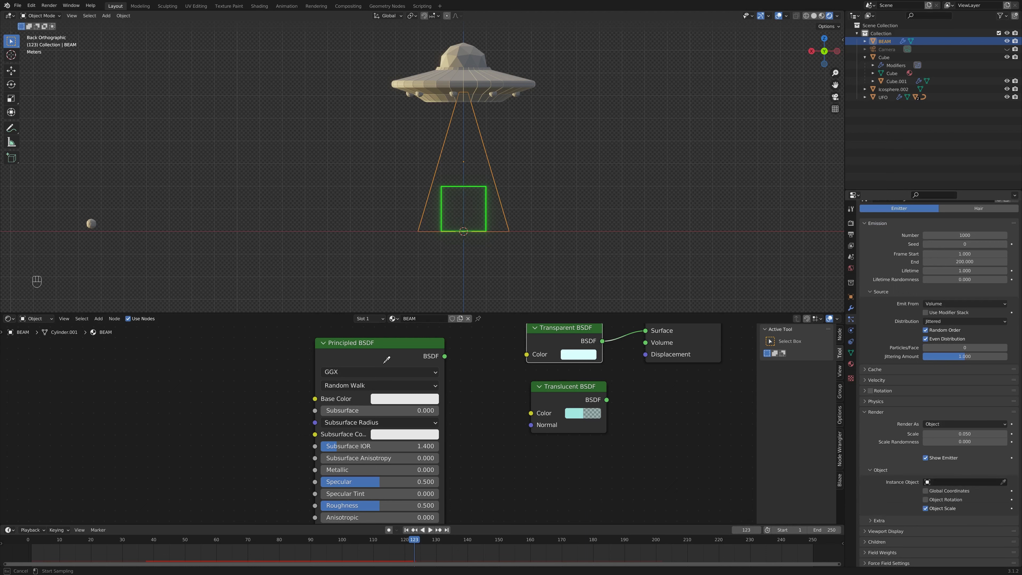
click(91, 223)
- Apply the object transform of the small ico sphere
click(91, 223)
key(ctrl+a)
click(116, 236)
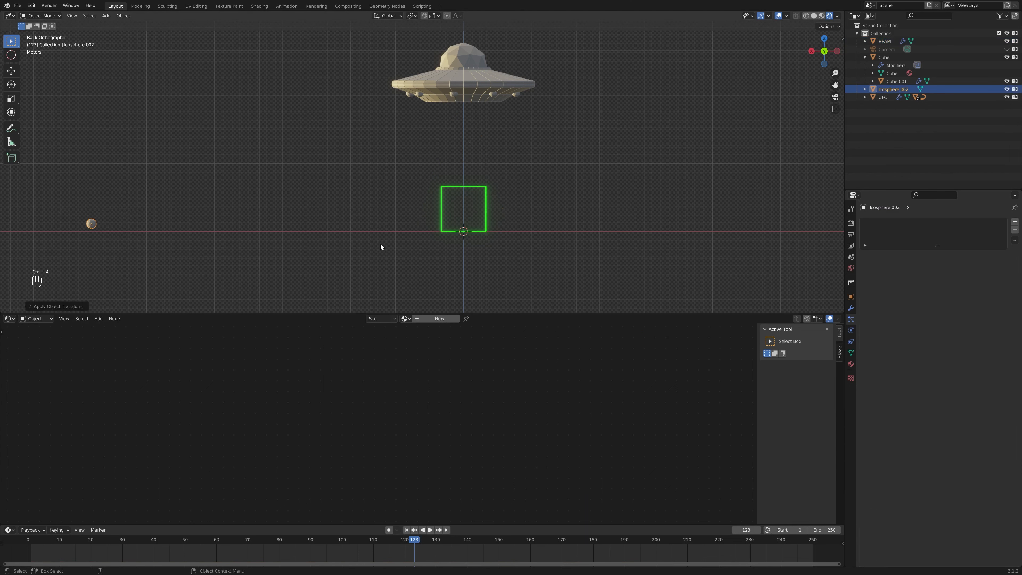
- Select the beam again and show its particle render scale settings
click(466, 150)
scroll(942, 510, down, 2)
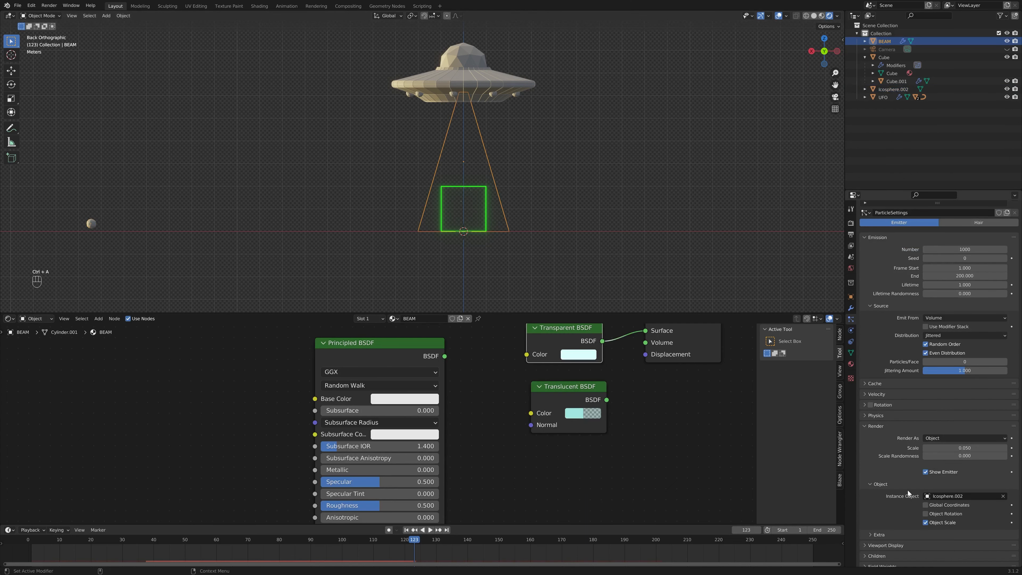
scroll(951, 440, down, 2)
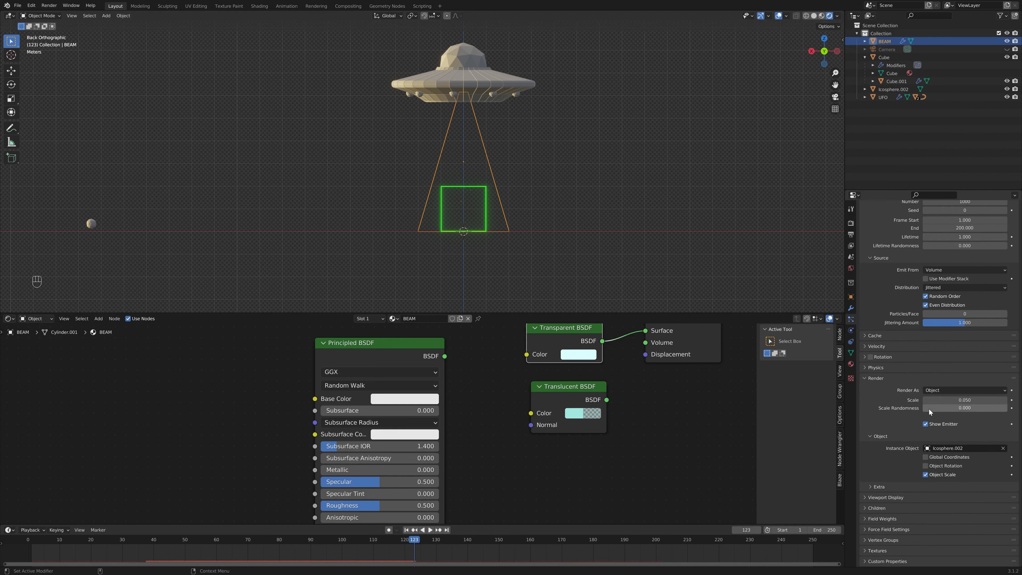
- Examine the beam's extra and viewport display particle settings and play the animation to inspect the particles
click(874, 486)
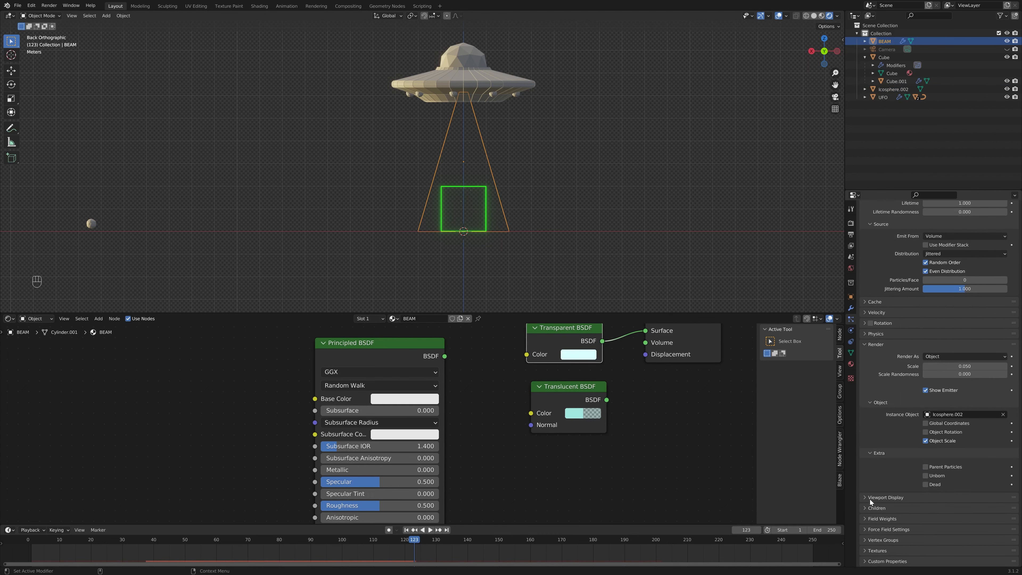
click(868, 496)
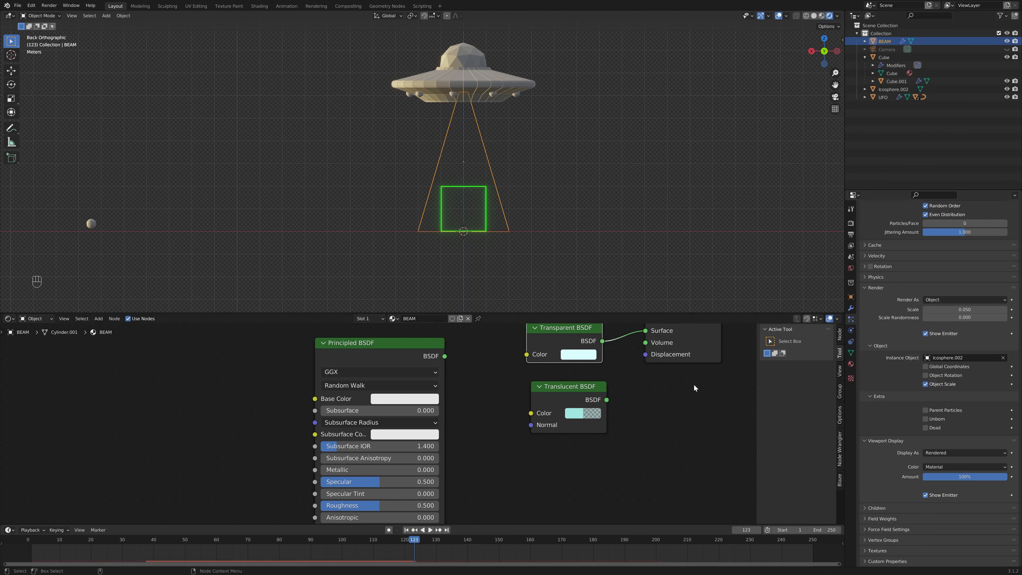
scroll(624, 237, up, 5)
key(space)
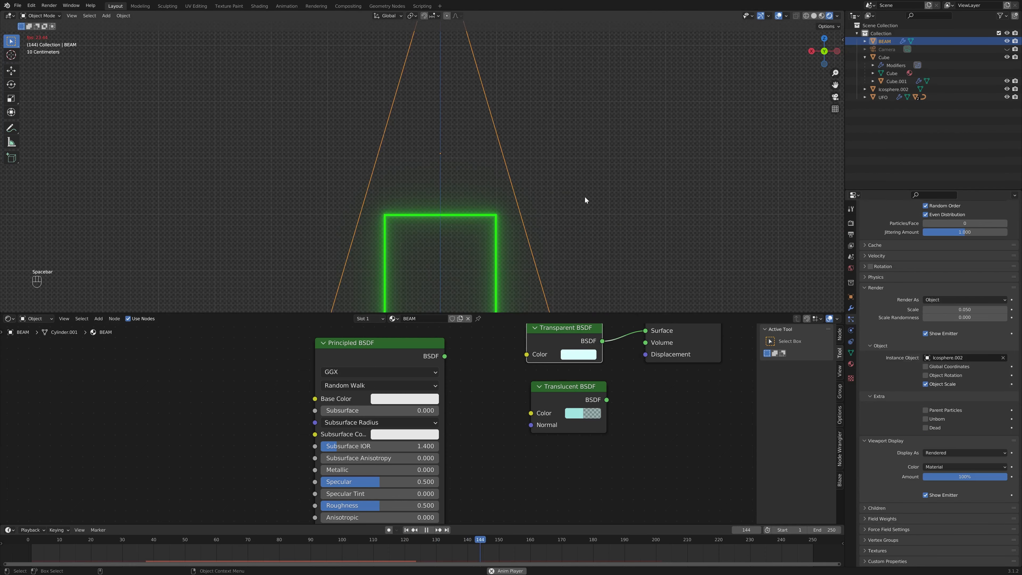
scroll(564, 236, down, 3)
key(space)
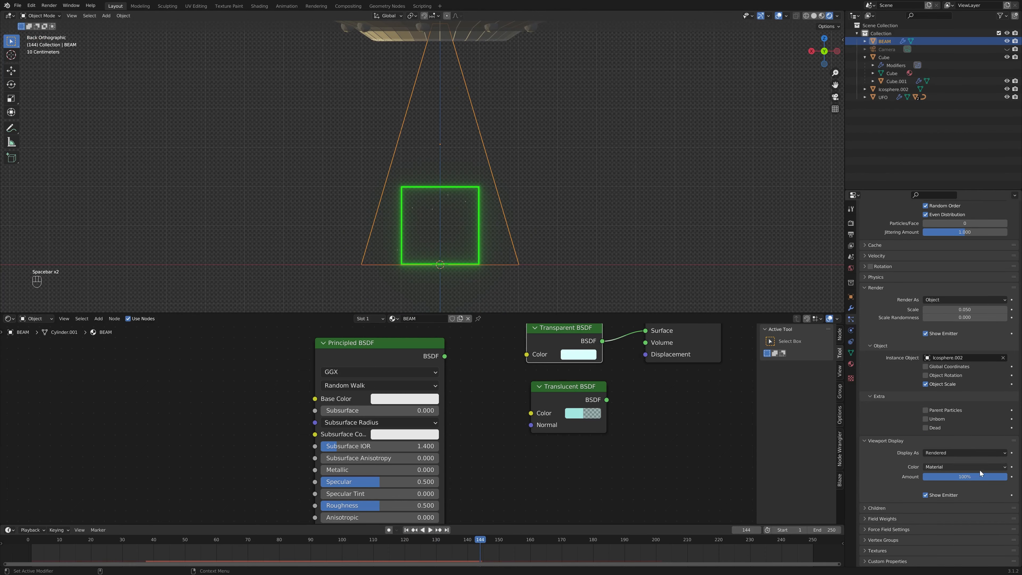
- Try the beam's particle instances without Object Scale, playing the animation to compare, and re-enable the option
click(925, 384)
key(space)
key(space)
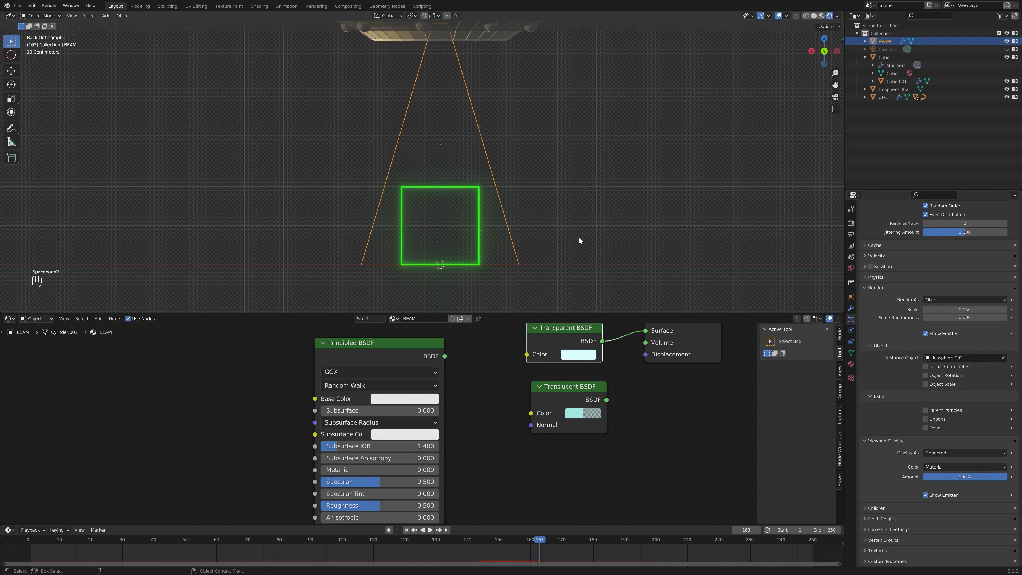
click(401, 530)
key(space)
key(space)
click(926, 384)
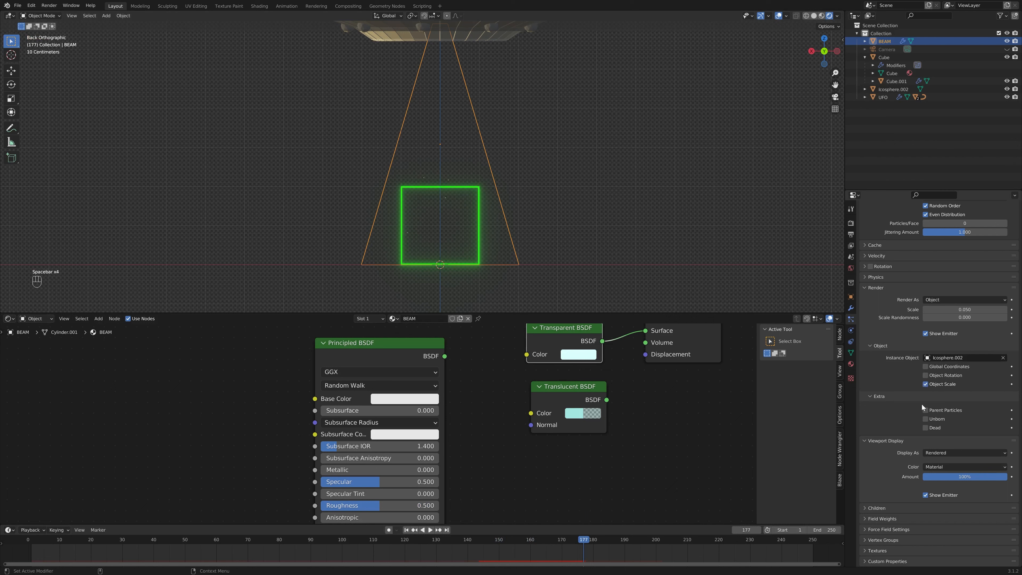
- Set the beam particles' render scale to 0.270 and their scale randomness to 0.175
click(953, 310)
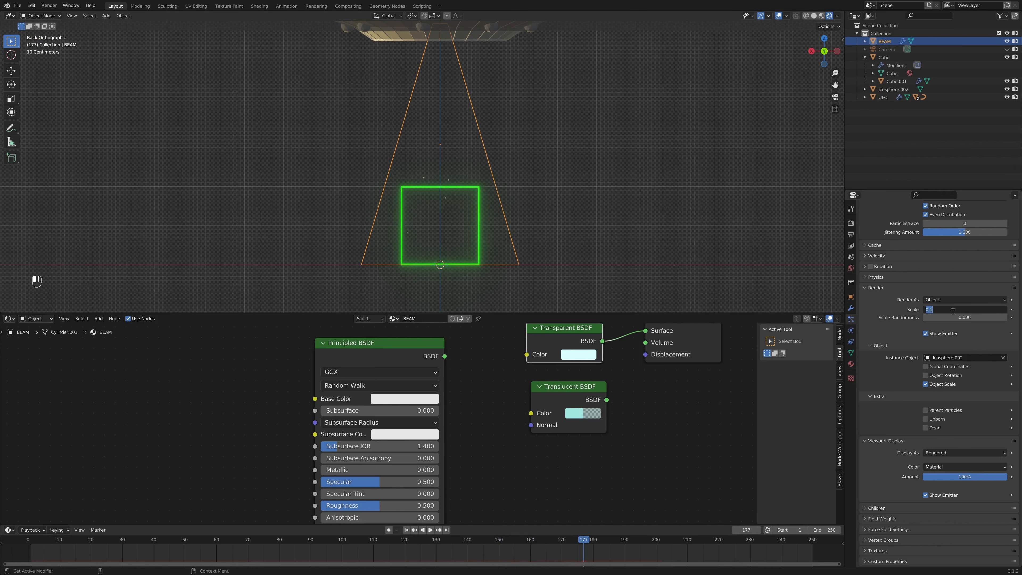
key(Return)
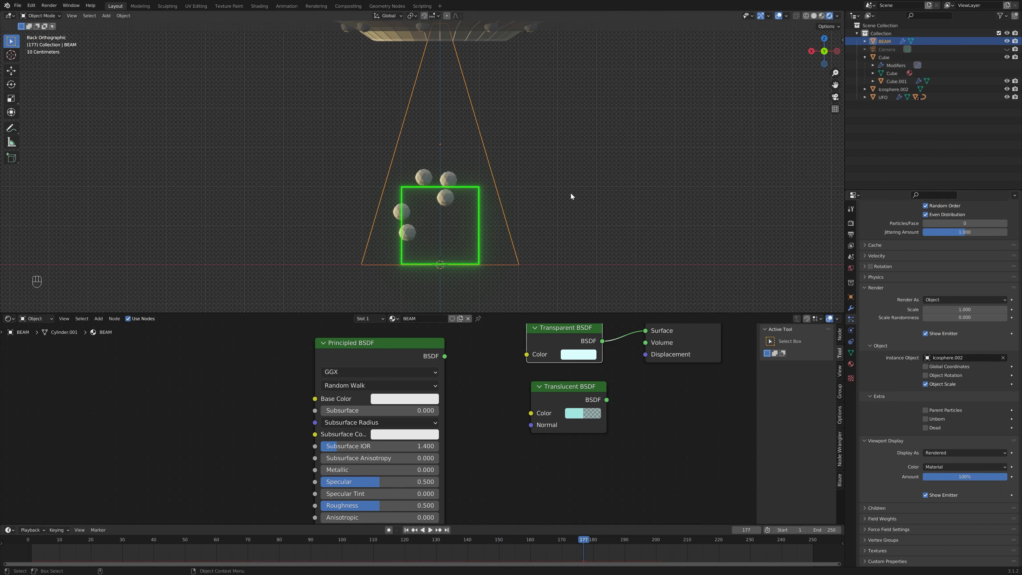
click(926, 309)
drag(972, 313, 929, 313)
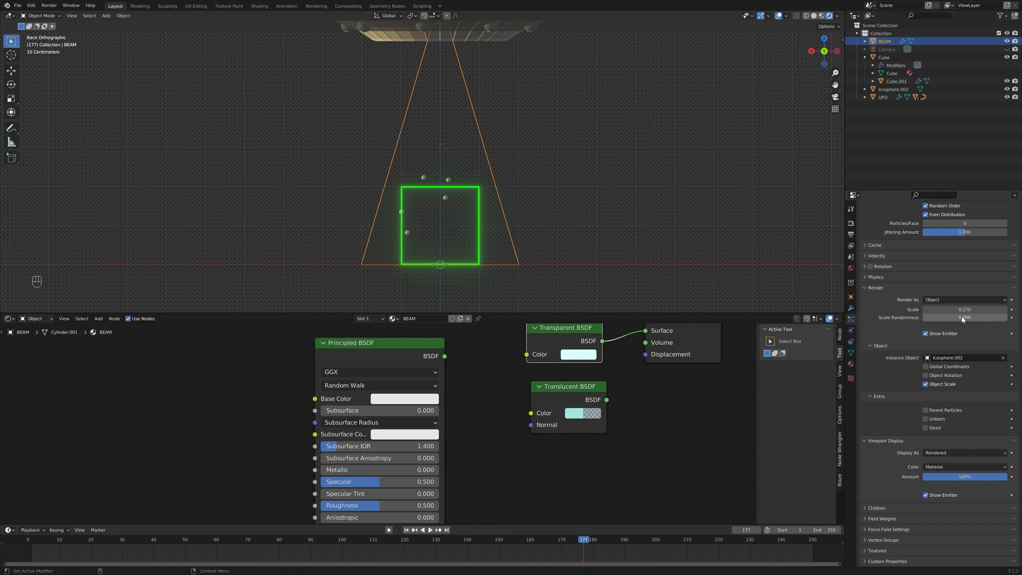
drag(960, 317, 968, 317)
- Play the animation and check the resized particles inside the beam
key(space)
scroll(579, 180, down, 3)
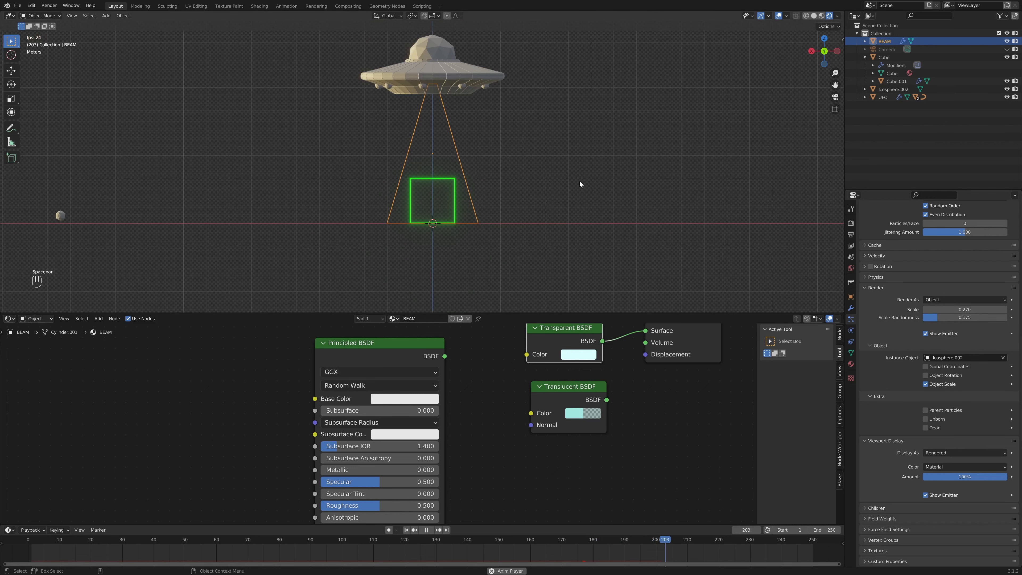
middle_drag(579, 179, 600, 180)
key(space)
- Set the end frame of the beam's particle emission to 250
scroll(939, 382, up, 5)
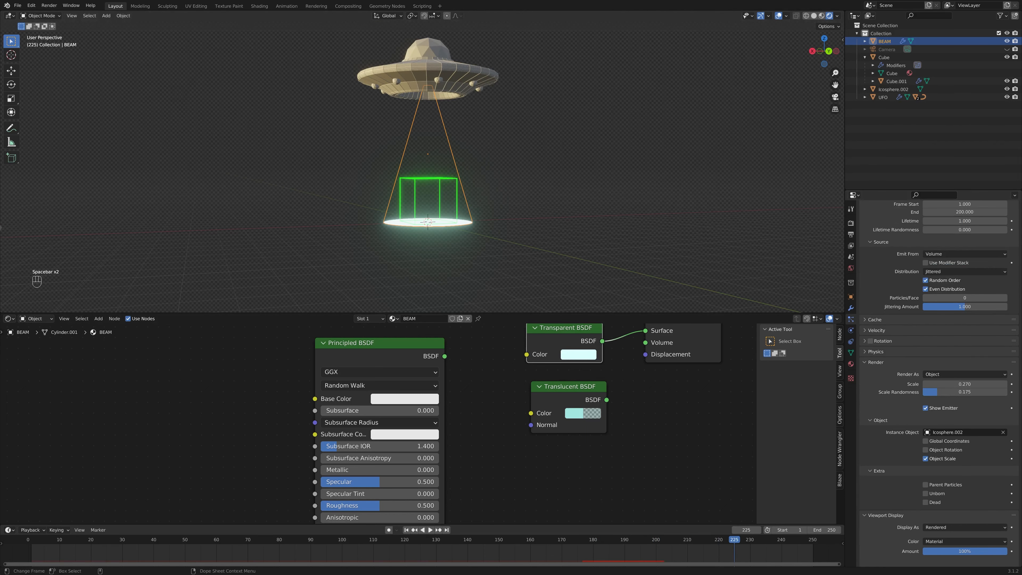
scroll(974, 317, up, 5)
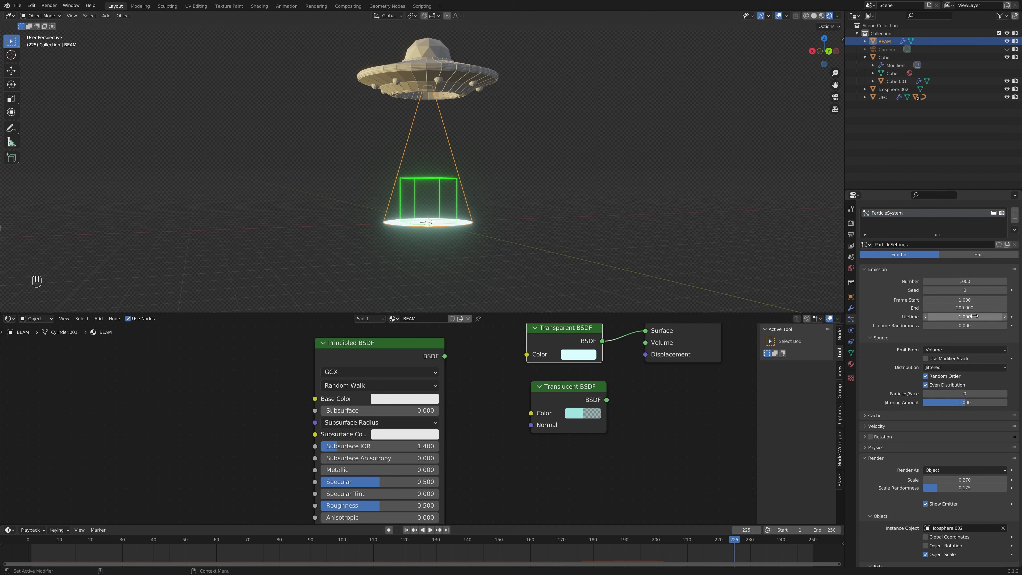
click(968, 307)
text(250)
key(Return)
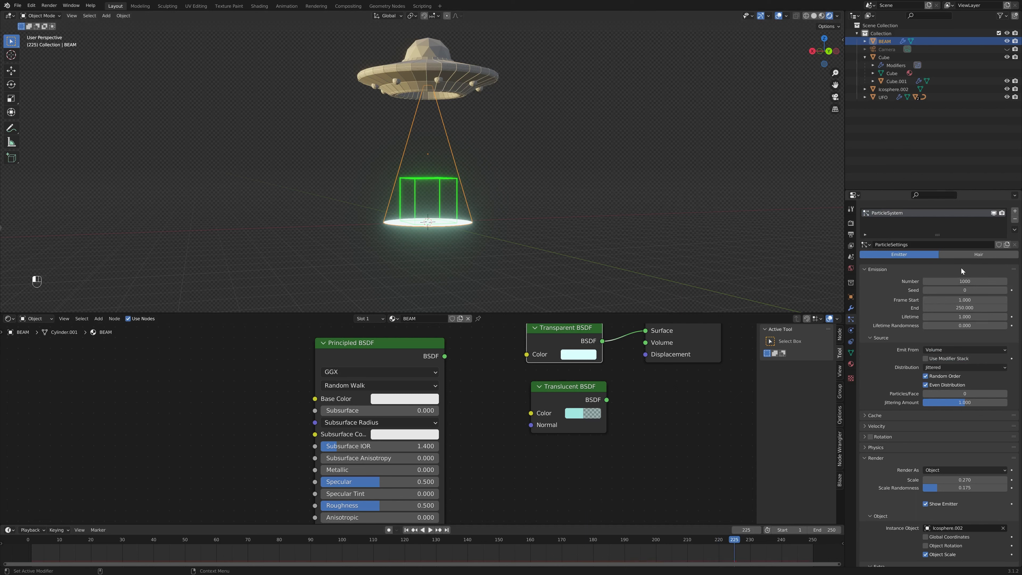
- Play the animation with the extended emission and inspect the particles rising through the beam
key(space)
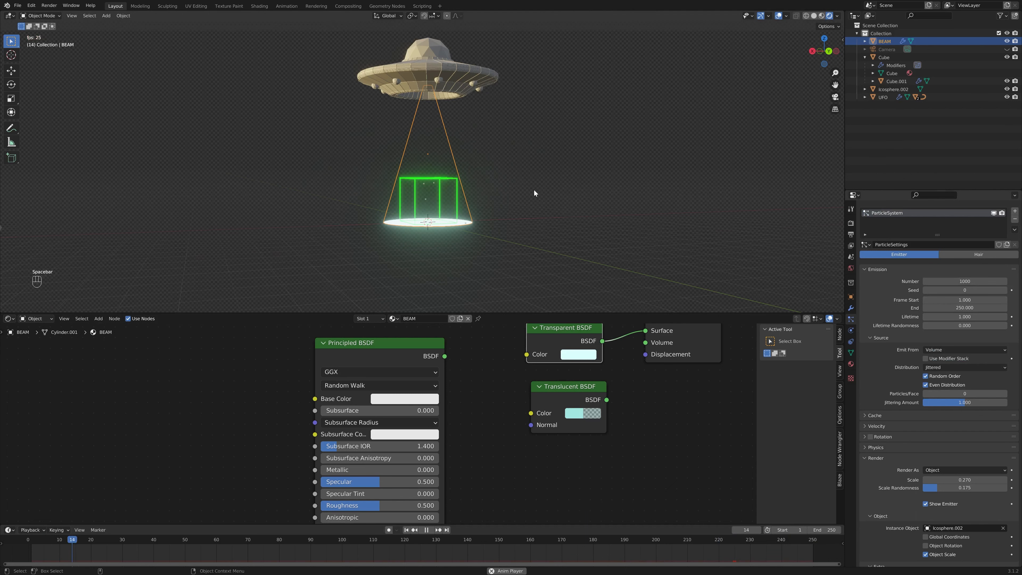
scroll(535, 190, up, 3)
scroll(515, 172, up, 2)
scroll(552, 173, down, 5)
middle_drag(552, 172, 521, 168)
click(431, 155)
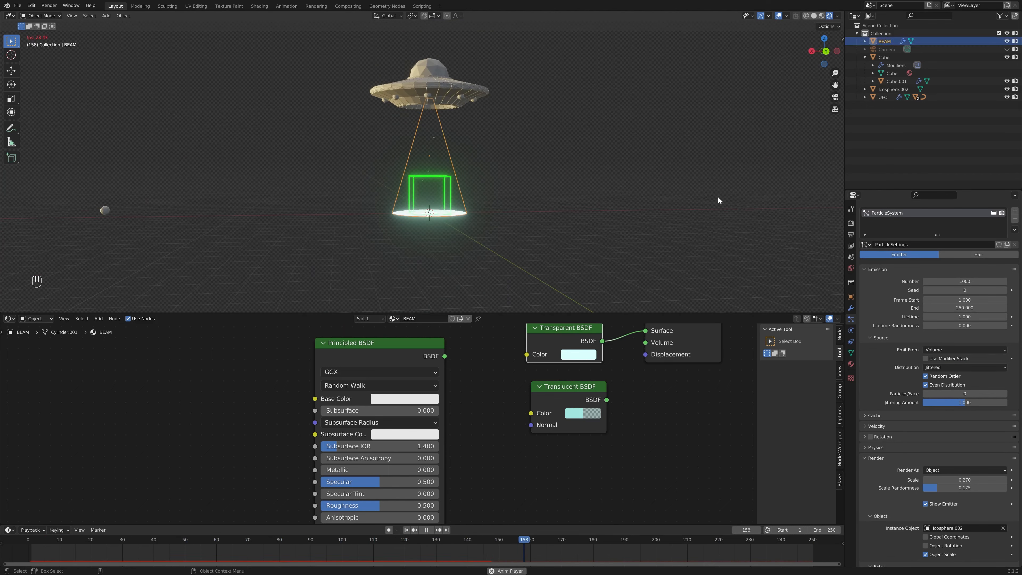
key(space)
- Move the Transparent and Translucent nodes aside and connect the BEAM material's Principled BSDF to the output Surface
scroll(507, 353, down, 2)
drag(510, 360, 470, 343)
middle_drag(614, 437, 634, 415)
drag(539, 386, 514, 410)
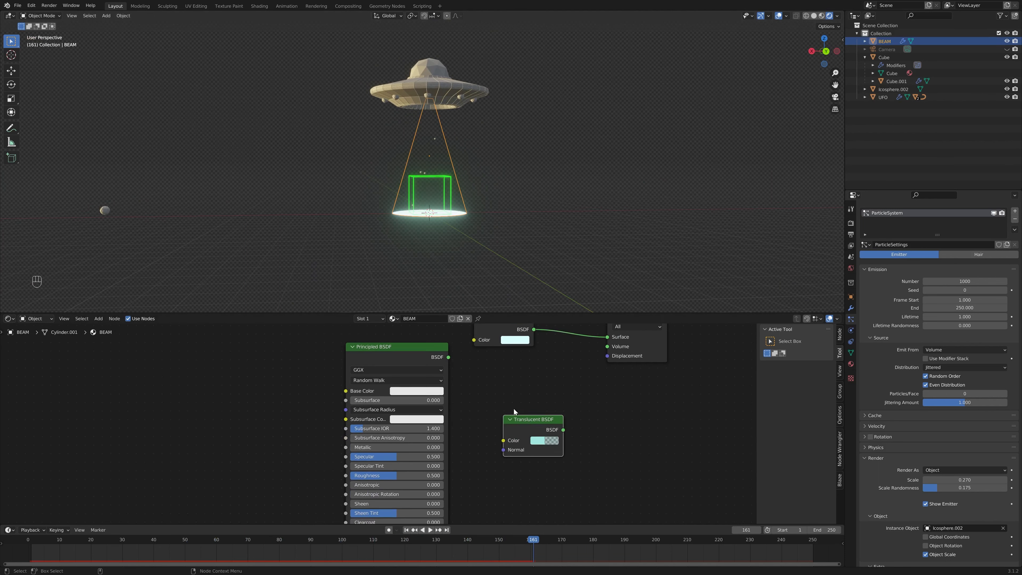
drag(448, 357, 608, 337)
- Give the Principled BSDF a light blue base color (H 0.540, S 0.609, V 0.800) and set its alpha to 0.488
middle_drag(445, 506, 521, 483)
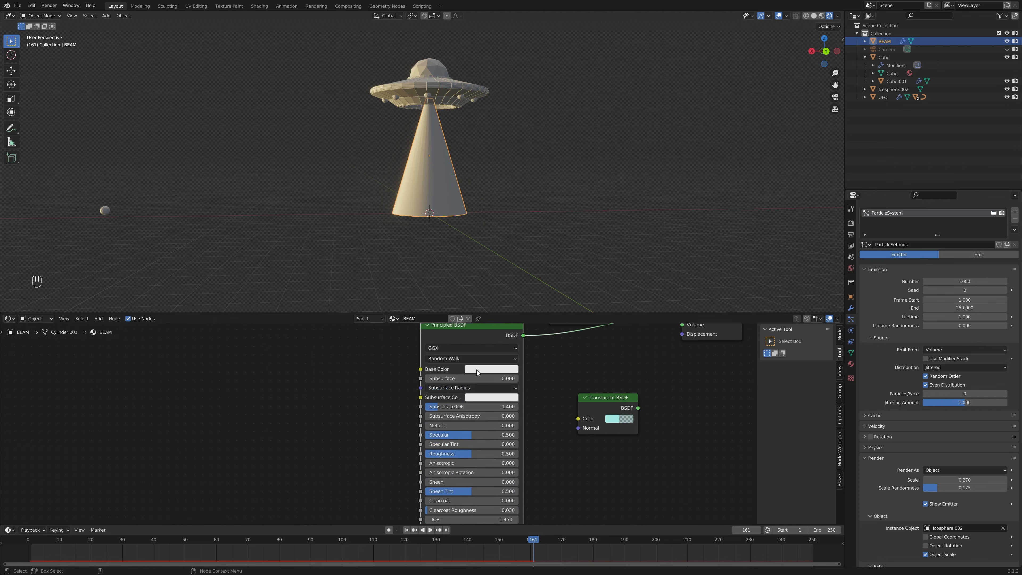
click(491, 369)
mouse_move(511, 251)
mouse_down()
mouse_move(499, 245)
mouse_move(502, 269)
mouse_up()
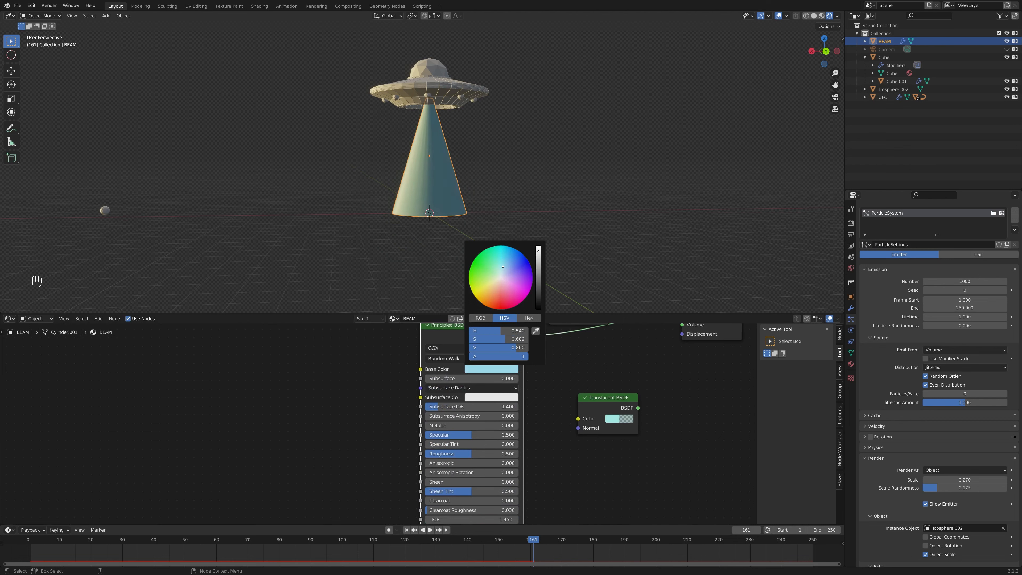
middle_drag(602, 489, 600, 410)
drag(503, 488, 469, 487)
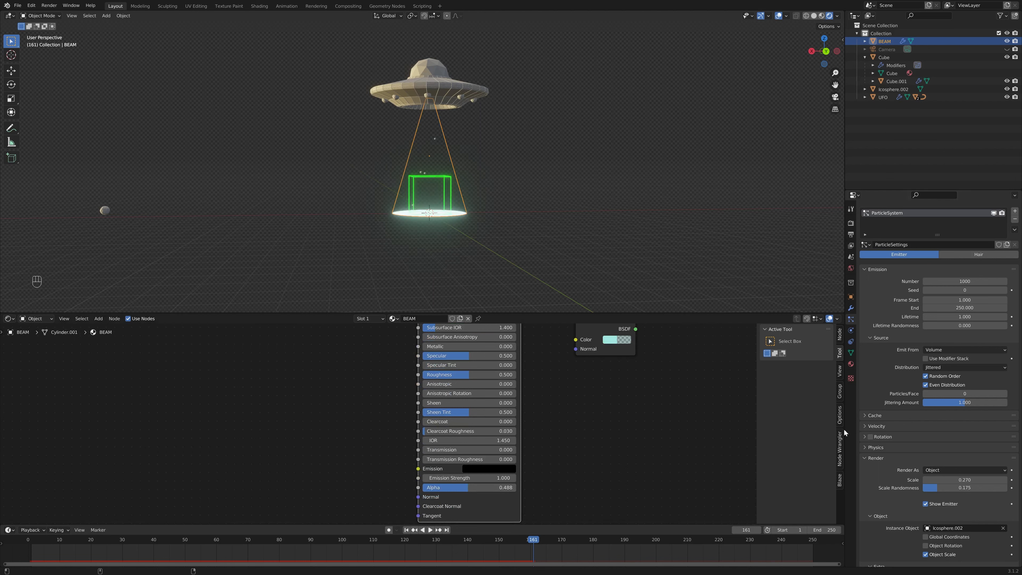
- Set both the blend mode and the shadow mode of the BEAM material to Alpha Hashed
click(851, 364)
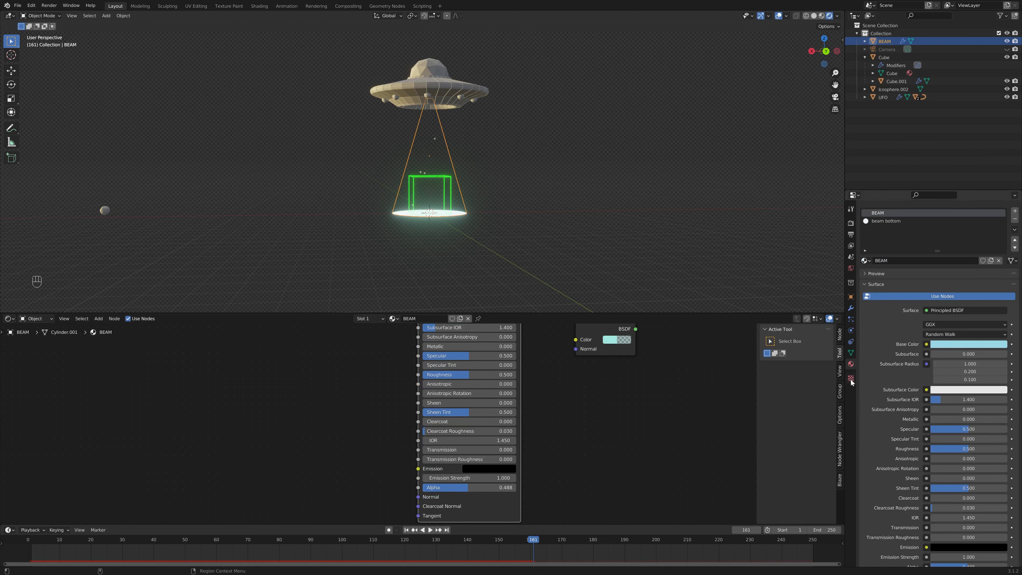
click(851, 379)
click(851, 365)
scroll(904, 326, down, 4)
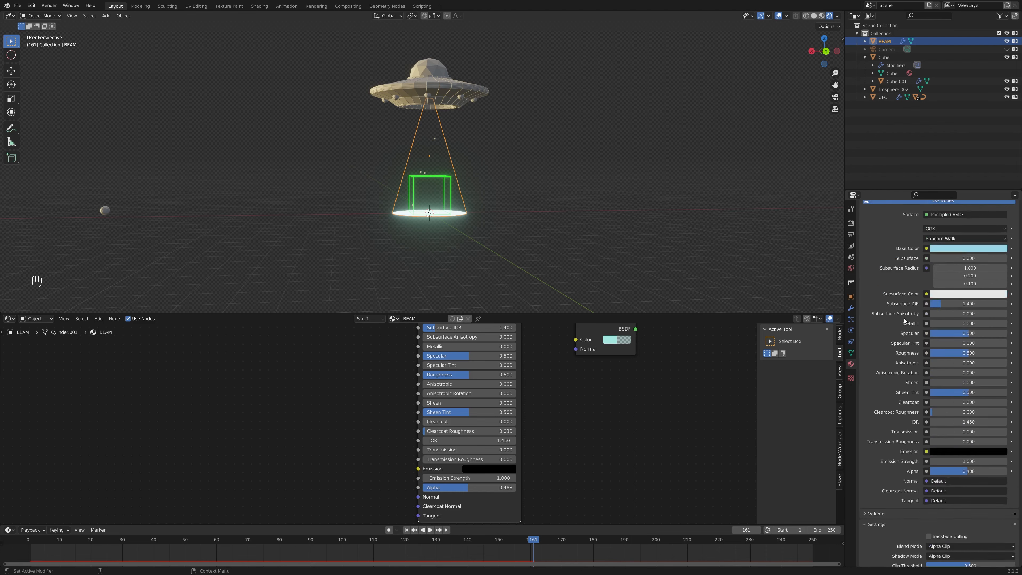
scroll(902, 330, down, 3)
click(938, 469)
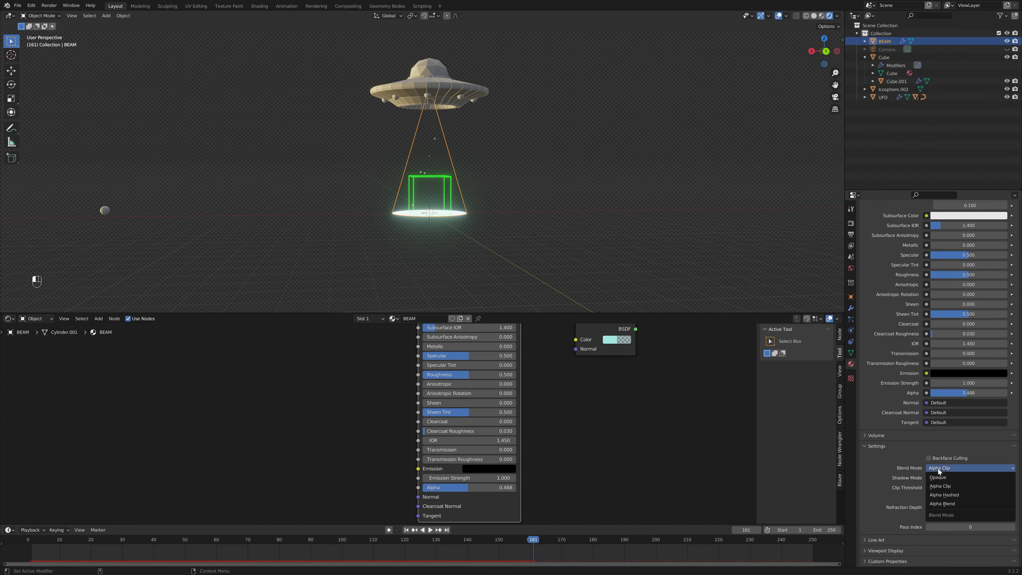
click(946, 485)
scroll(613, 161, up, 5)
shift+scroll(613, 161, down, 2)
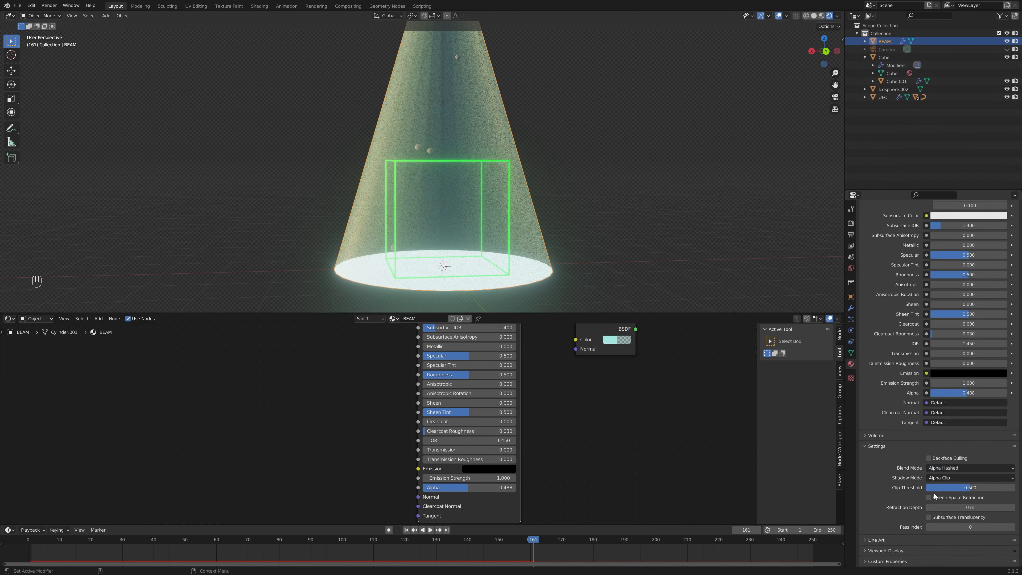
click(958, 477)
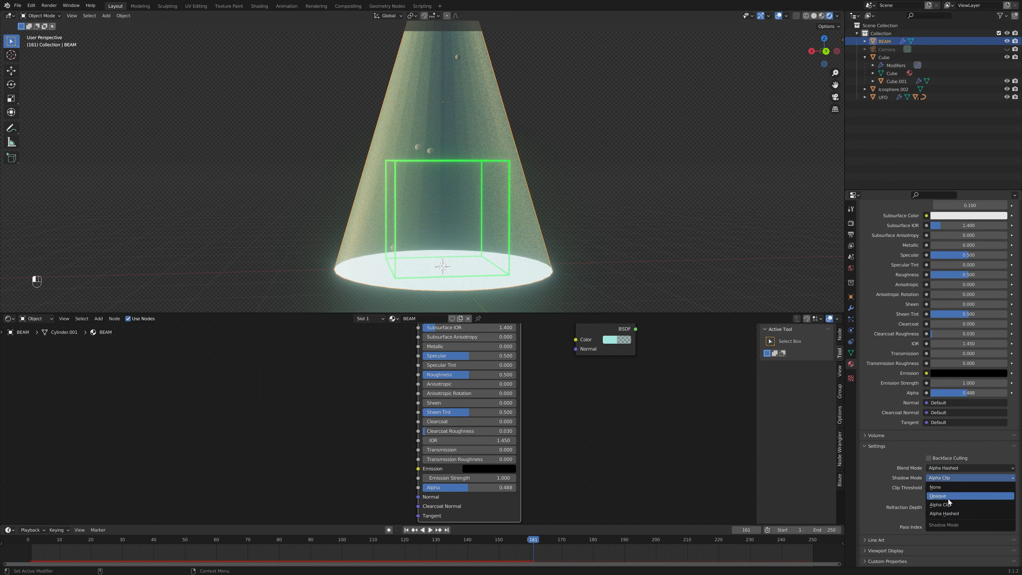
click(950, 513)
- Change the BEAM material's blend mode to Alpha Blend and lower its alpha to 0.018
drag(479, 487, 427, 488)
click(968, 471)
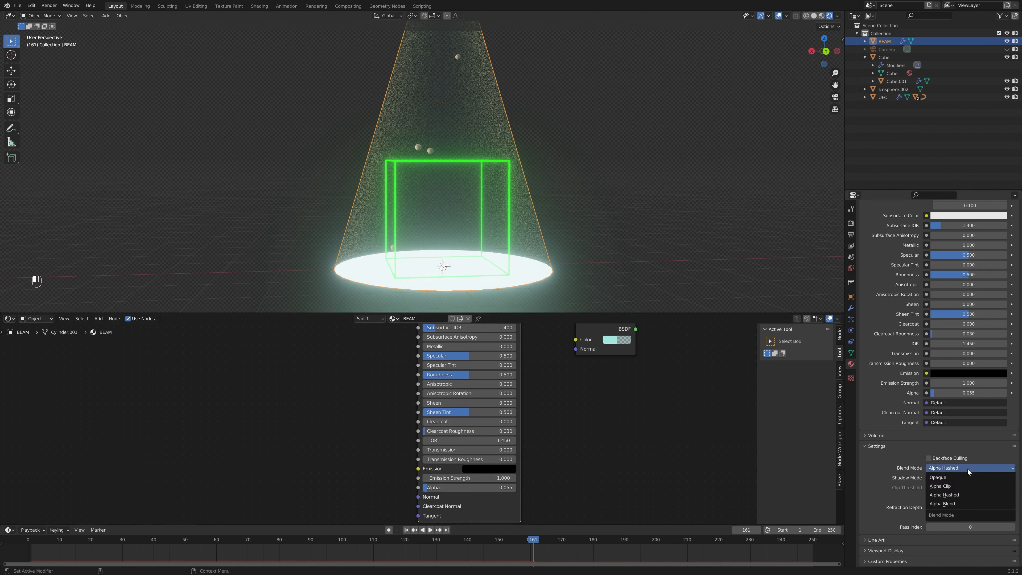
click(966, 504)
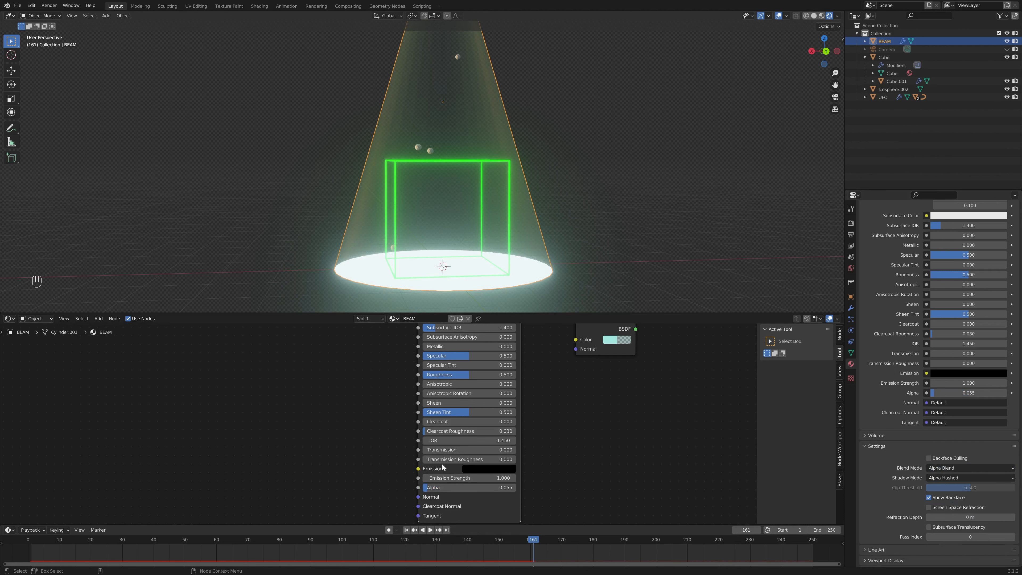
drag(443, 488, 440, 487)
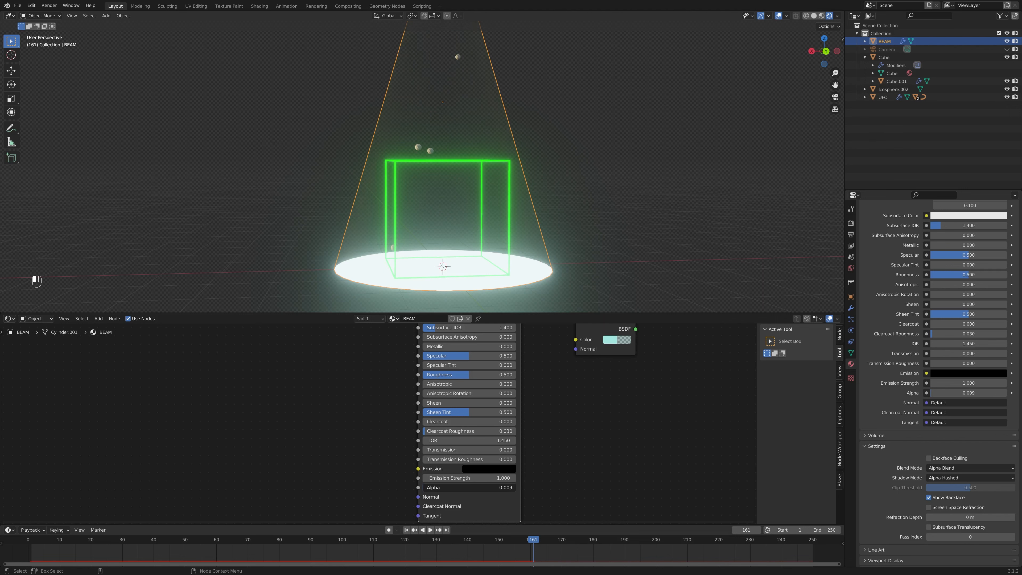
- Play the animation and inspect the UFO and its faint beam from several angles
scroll(543, 135, down, 6)
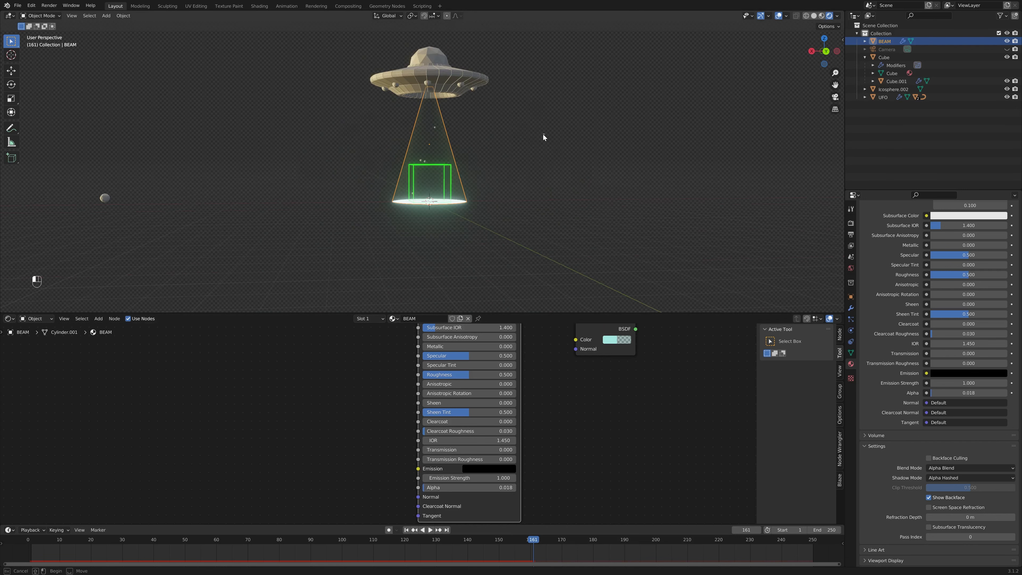
key(space)
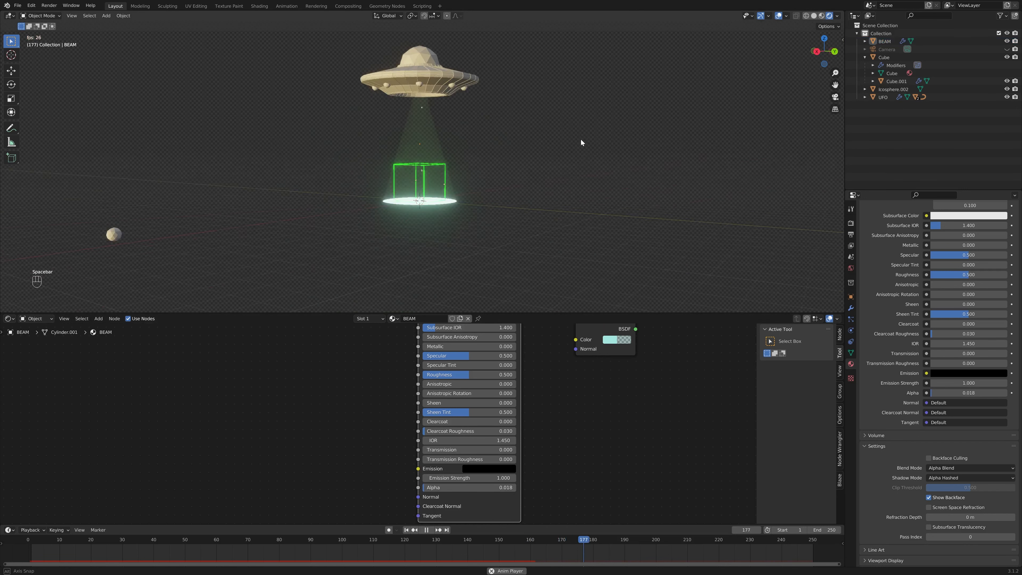
key(space)
middle_drag(747, 147, 575, 200)
key(space)
key(space)
scroll(578, 151, up, 1)
scroll(599, 147, up, 3)
click(514, 97)
shift+middle_drag(581, 120, 589, 153)
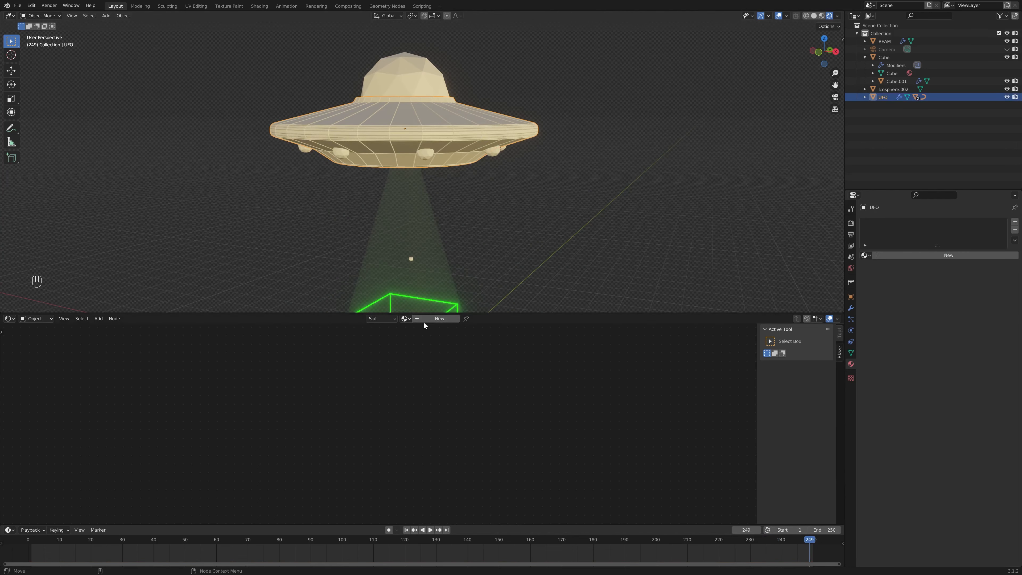
scroll(517, 230, down, 2)
shift+middle_drag(516, 228, 522, 166)
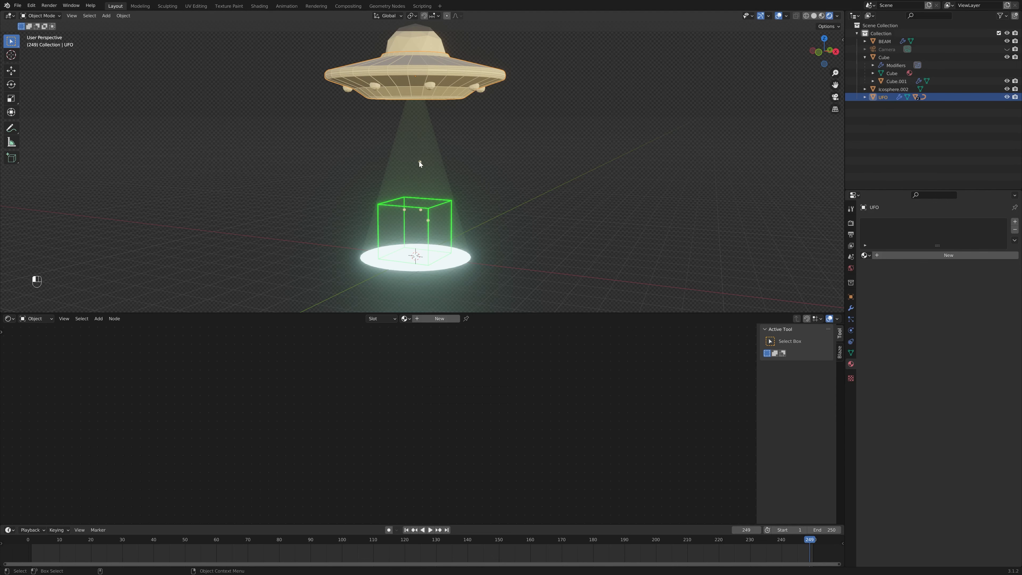
- Select the beam and review its particle render and viewport display settings
click(419, 163)
middle_drag(419, 164, 529, 230)
scroll(861, 277, down, 1)
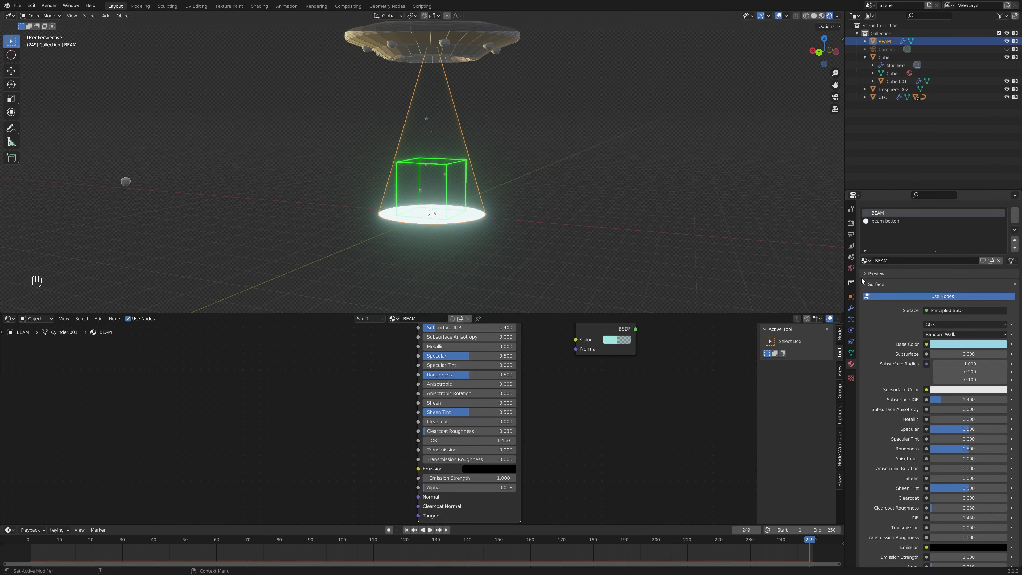
click(851, 330)
scroll(904, 388, down, 8)
scroll(902, 402, down, 5)
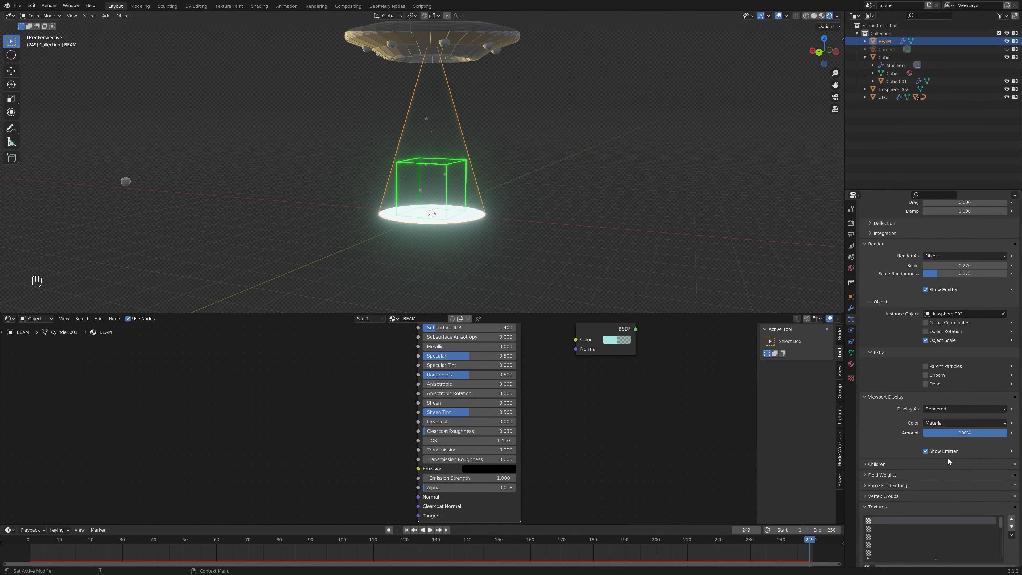
- Select the icosphere used as the particle instance and rename its material as bubbles
click(126, 181)
middle_drag(235, 212, 280, 212)
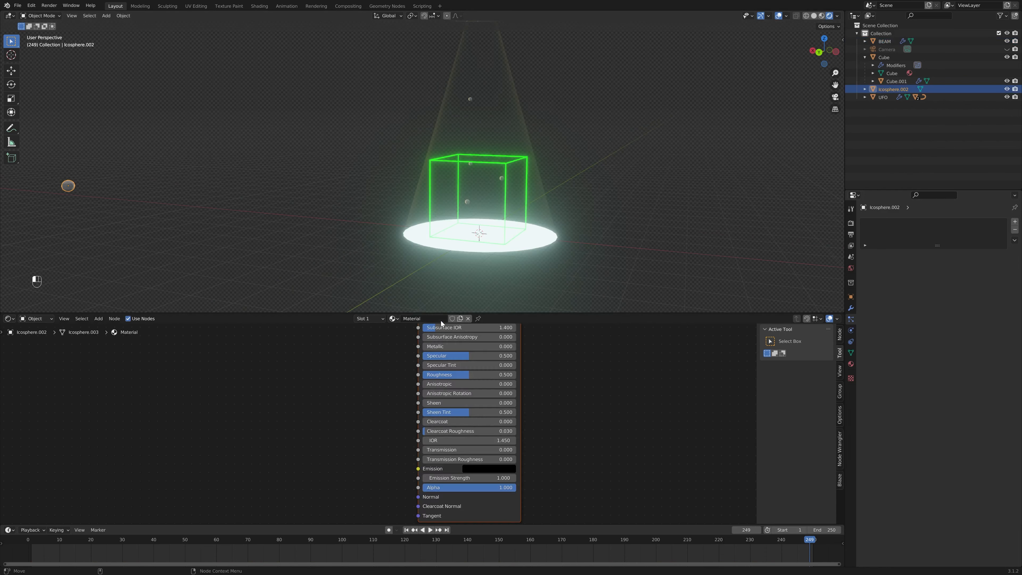
click(437, 318)
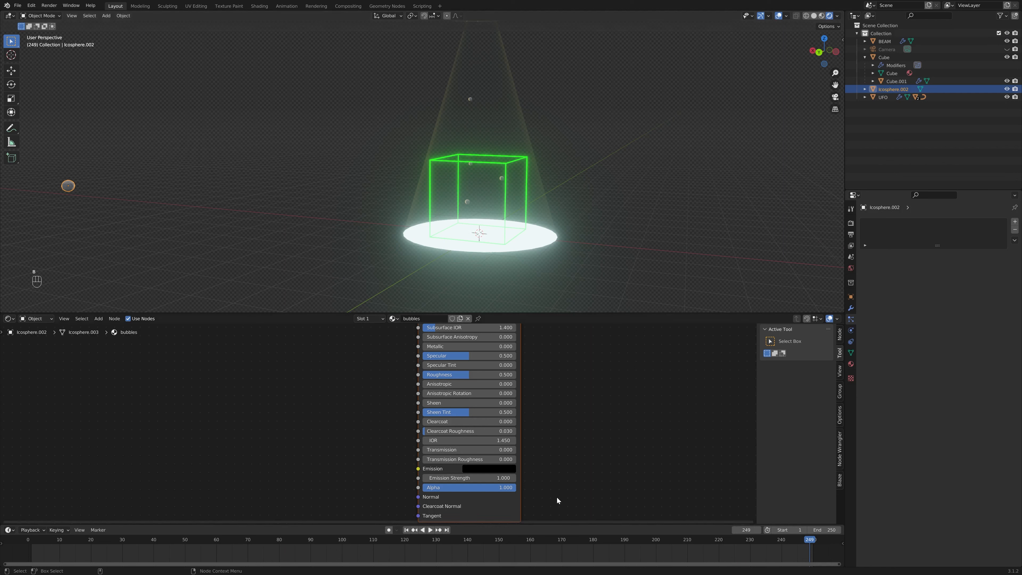
- Give the bubbles material zero roughness, a cyan base color and an alpha of 0.476
drag(468, 377, 435, 376)
middle_drag(632, 385, 618, 455)
click(482, 359)
drag(484, 269, 483, 248)
middle_drag(556, 444, 552, 364)
drag(478, 476, 447, 477)
- Set the bubbles material's blend mode to Alpha Blend and its shadow mode to Alpha Hashed
click(851, 363)
scroll(900, 477, down, 10)
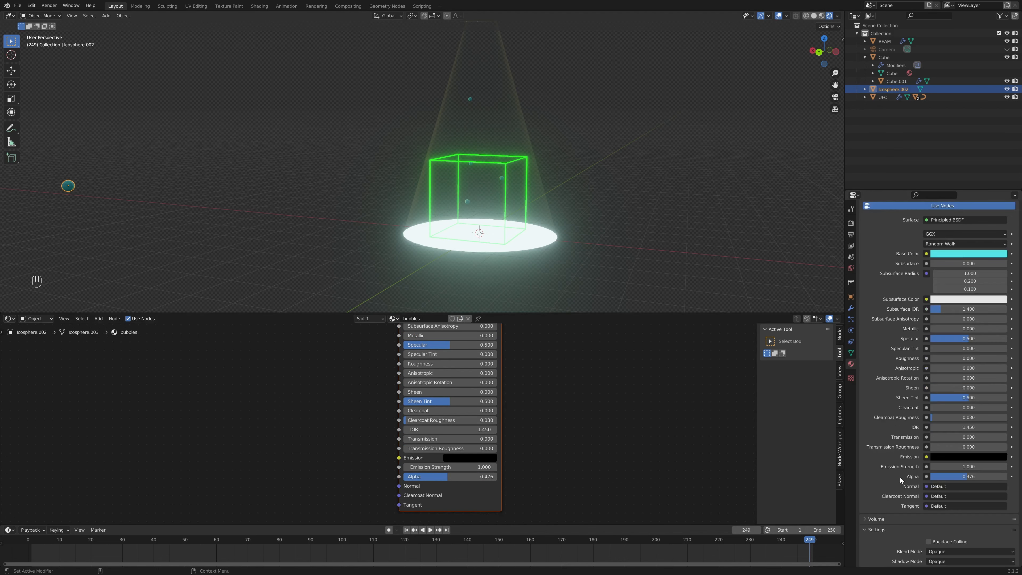
click(955, 468)
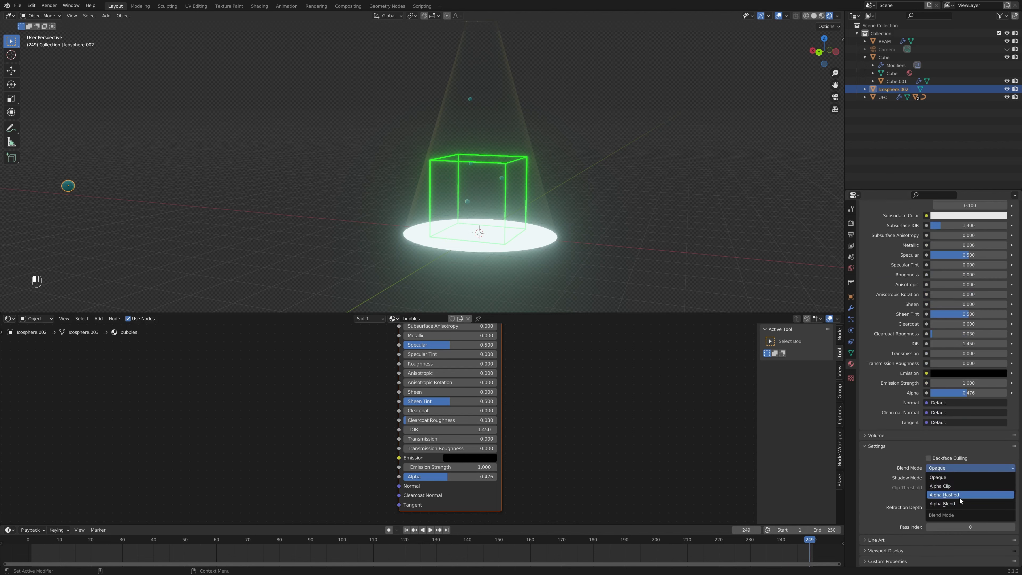
click(950, 483)
click(951, 468)
click(952, 506)
click(941, 478)
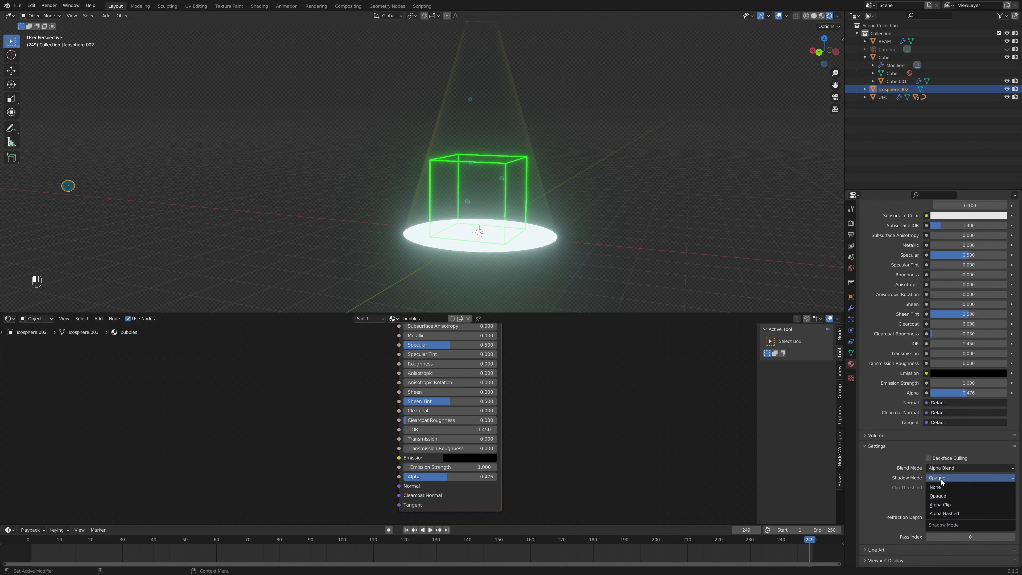
click(946, 514)
- Play the animation and check the translucent bubbles inside the beam up close and from a distance
scroll(537, 257, up, 8)
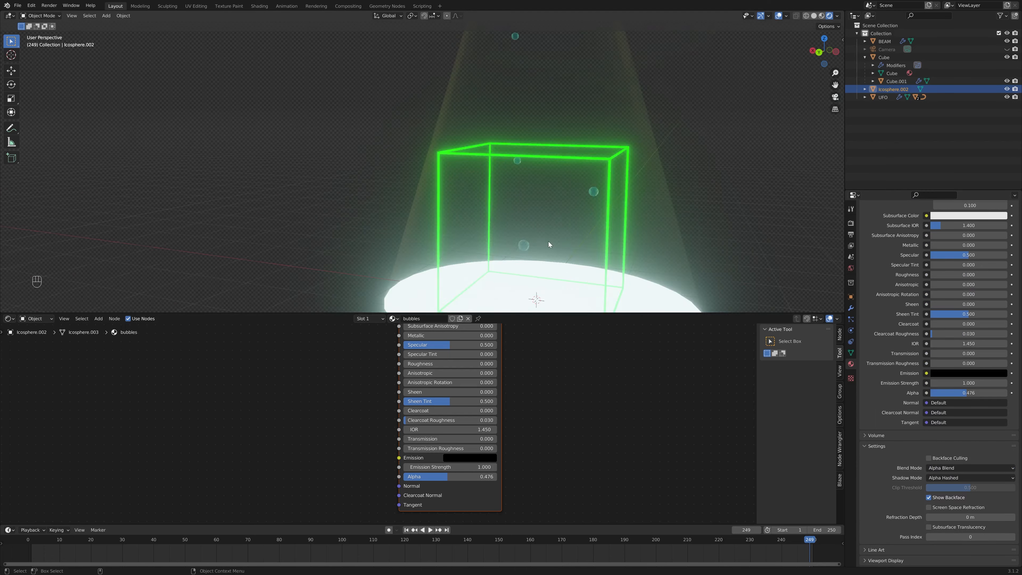
scroll(540, 210, up, 3)
shift+middle_drag(595, 218, 534, 201)
key(space)
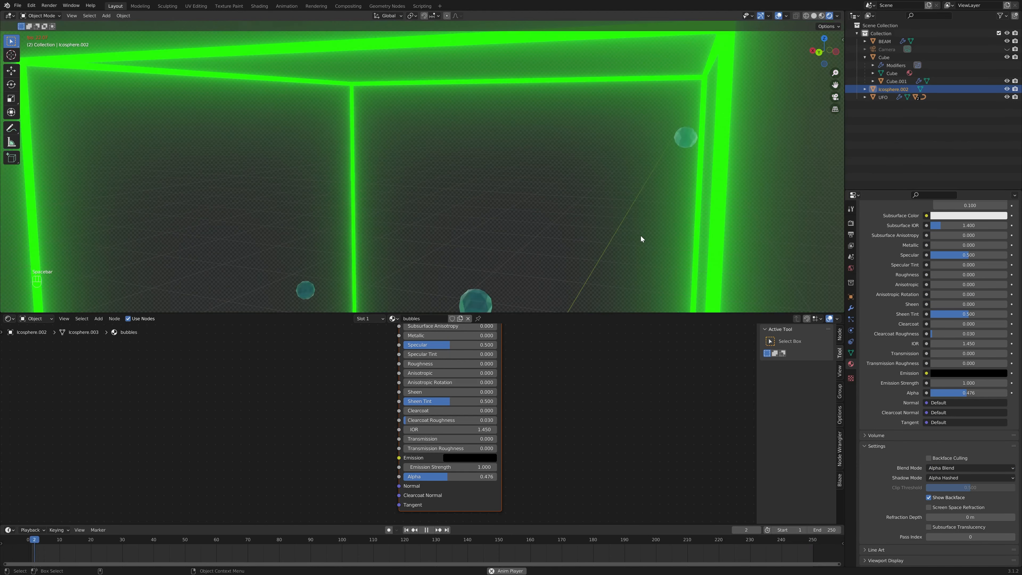
scroll(642, 235, down, 8)
key(space)
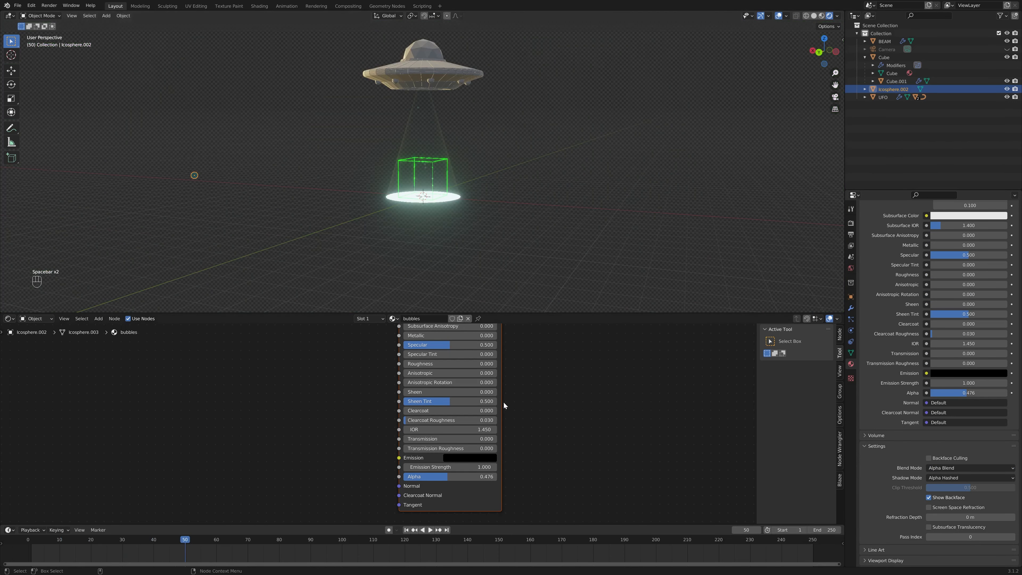
- Lighten the bubbles material's base color to a pale, less saturated blue
middle_drag(546, 361, 560, 439)
click(480, 356)
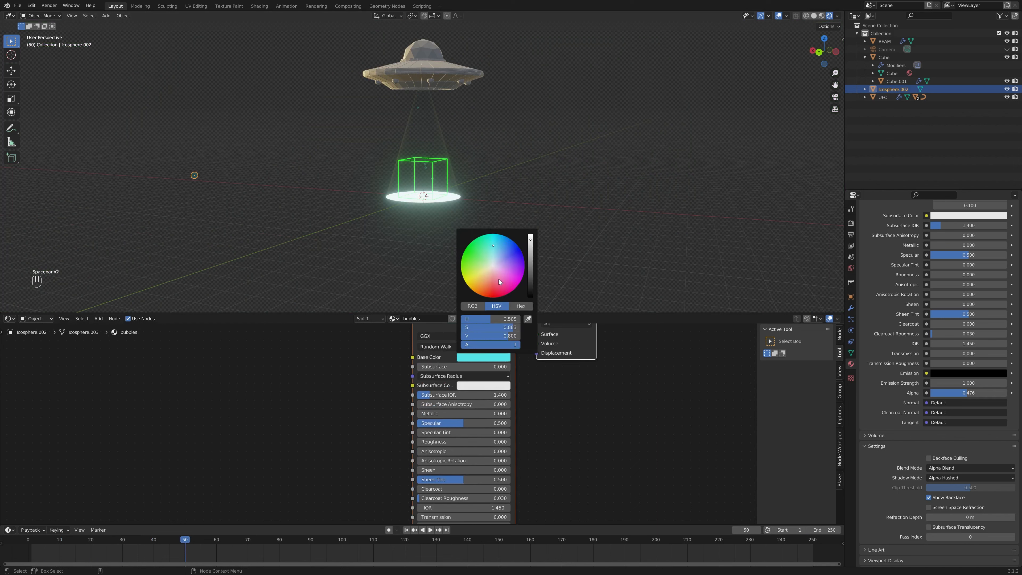
drag(496, 241, 494, 261)
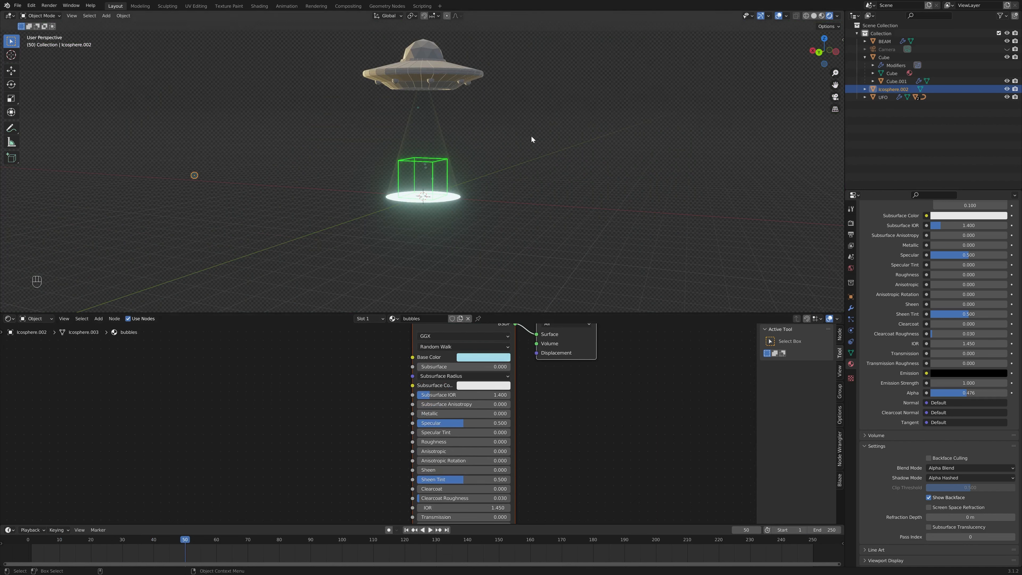
- Play the animation again and examine the paler bubbles and the beam around the green cube frame
scroll(547, 141, up, 6)
key(space)
scroll(558, 159, down, 4)
middle_drag(566, 180, 541, 193)
scroll(584, 161, down, 2)
key(space)
scroll(470, 154, up, 2)
click(435, 157)
middle_drag(499, 164, 504, 164)
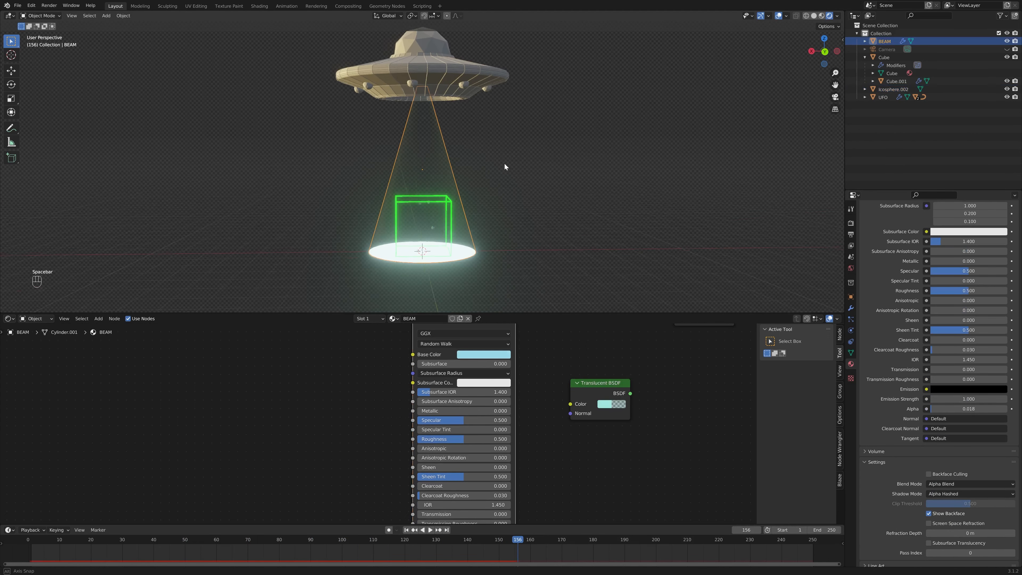
- Create a new material named ufo on the UFO's saucer body
click(439, 72)
middle_drag(560, 130, 558, 152)
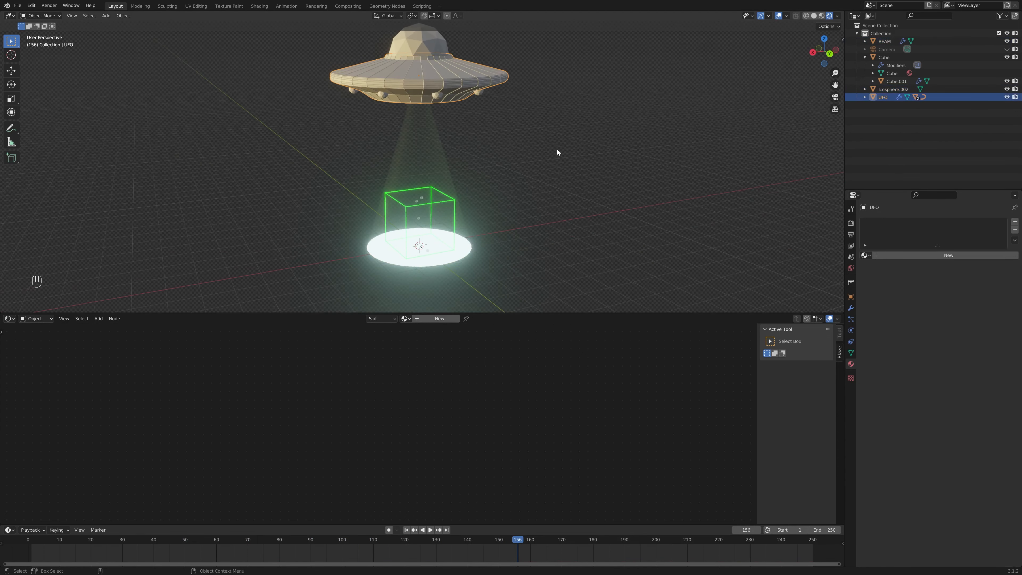
click(404, 318)
click(428, 319)
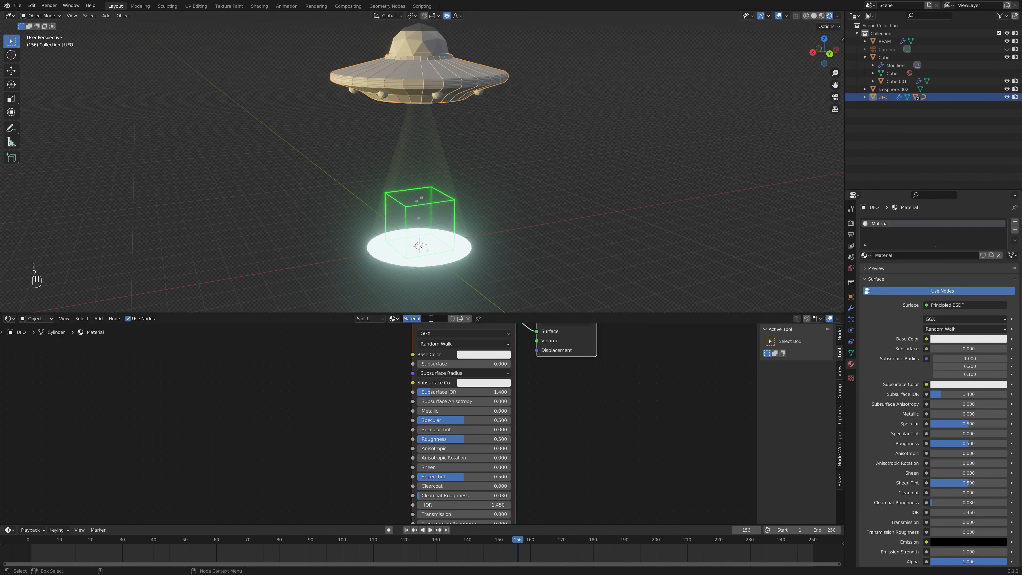
text(ufo)
key(Return)
- Set the ufo material to metallic 1.000, an orange-red base color (H 0.007, S 0.975, V 0.800) and roughness 0.403
middle_drag(613, 422, 611, 428)
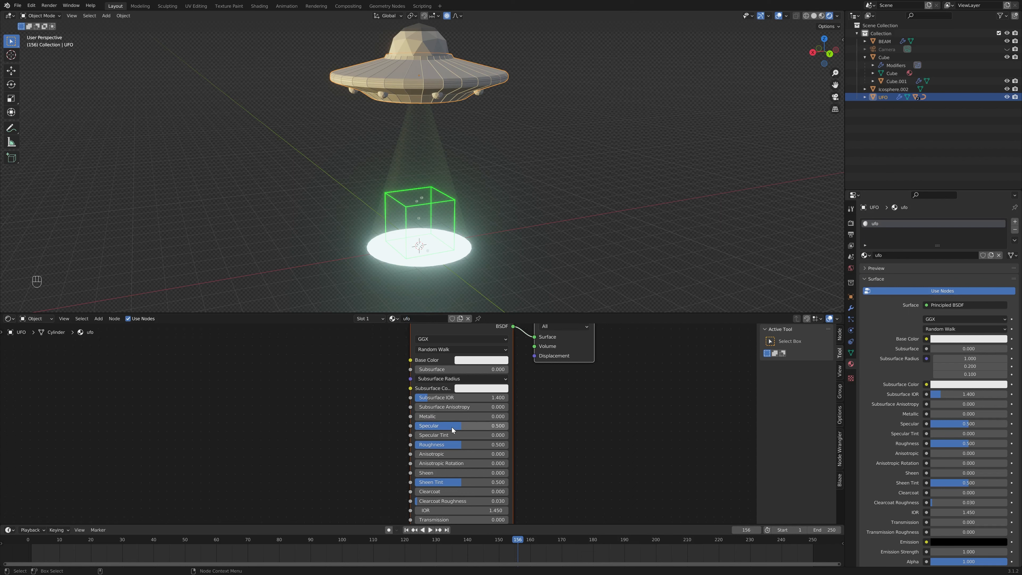
drag(429, 421, 511, 420)
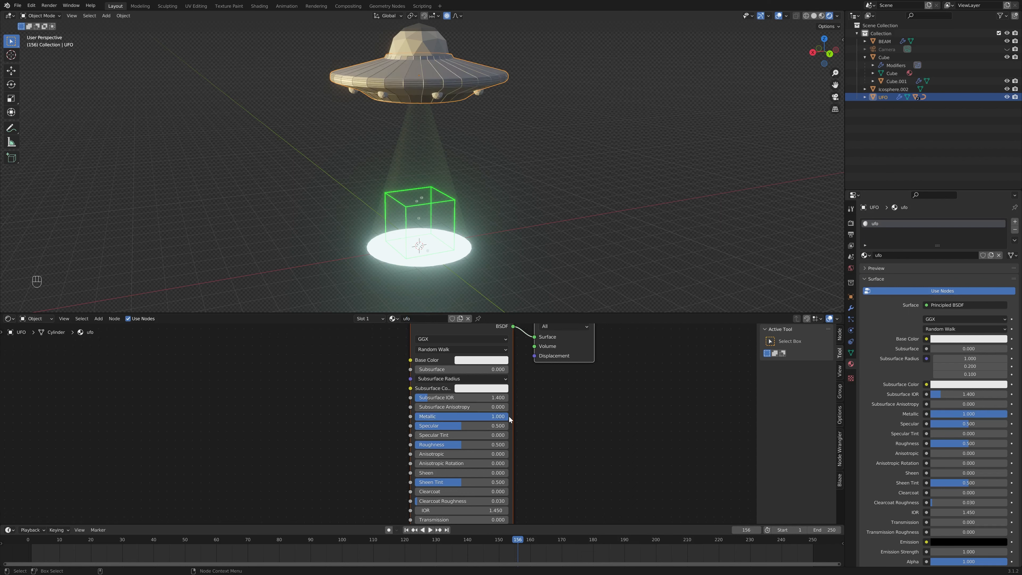
middle_drag(615, 486, 626, 516)
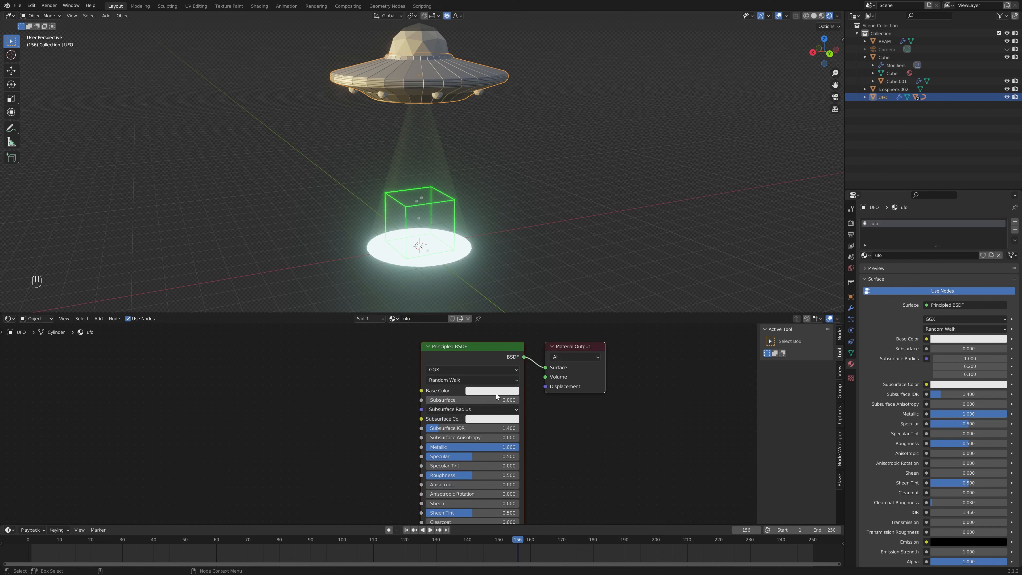
click(499, 391)
drag(500, 301, 498, 325)
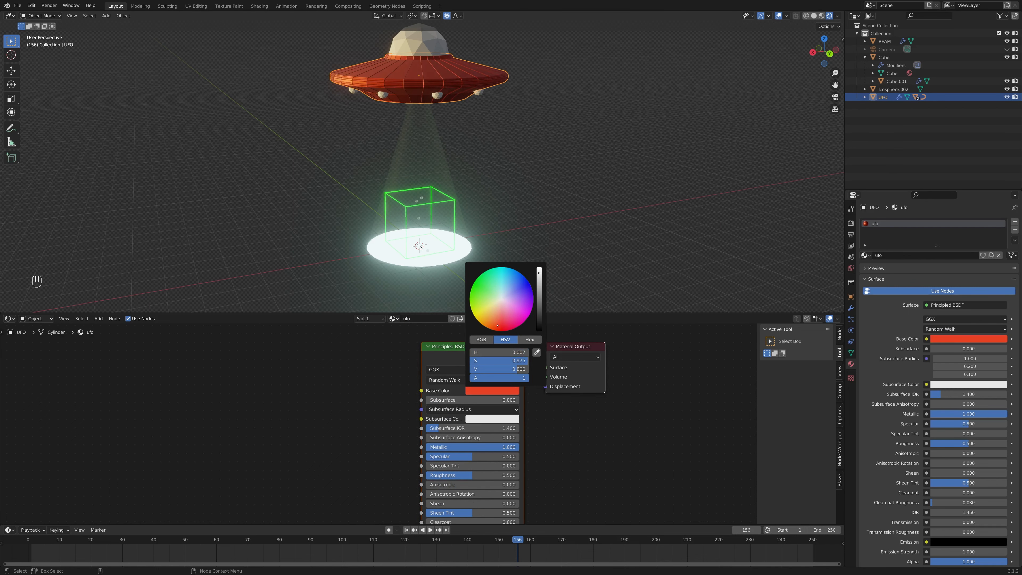
middle_drag(470, 246, 474, 205)
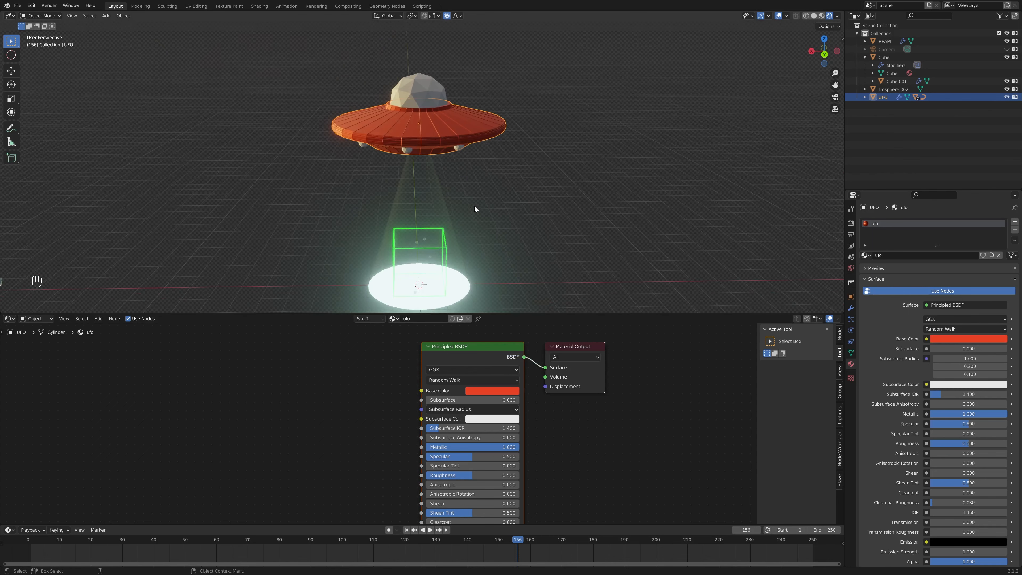
scroll(475, 209, up, 4)
drag(471, 475, 463, 475)
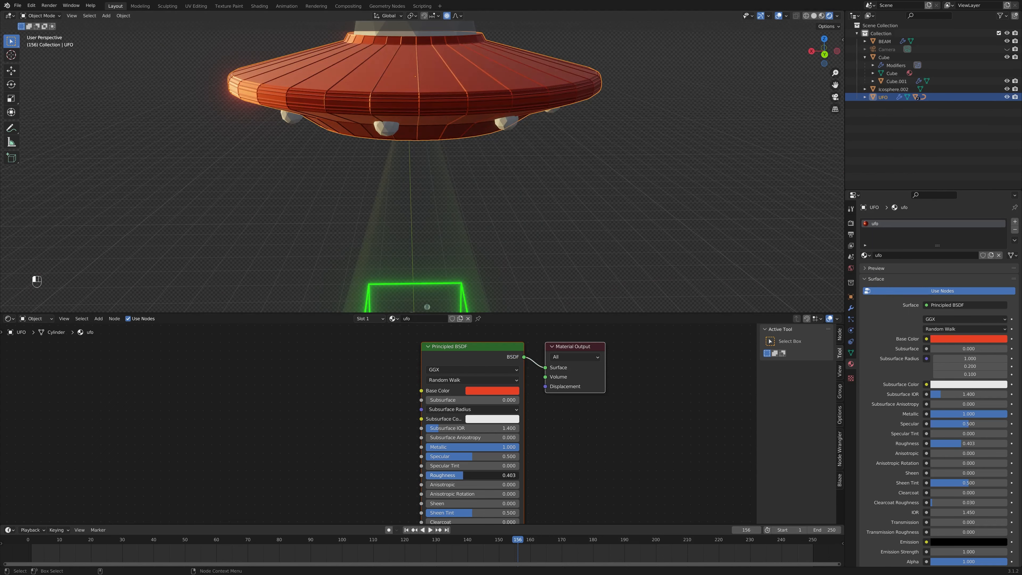
- Create a new material named ufo dome on the dome on top of the UFO
scroll(527, 167, down, 4)
middle_drag(527, 167, 606, 229)
click(412, 113)
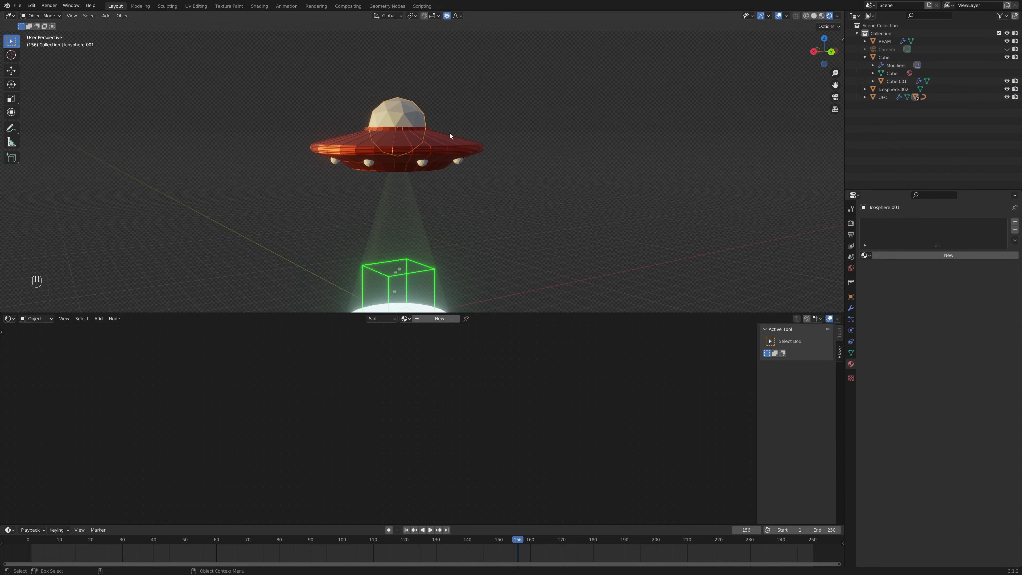
scroll(519, 223, up, 1)
click(440, 319)
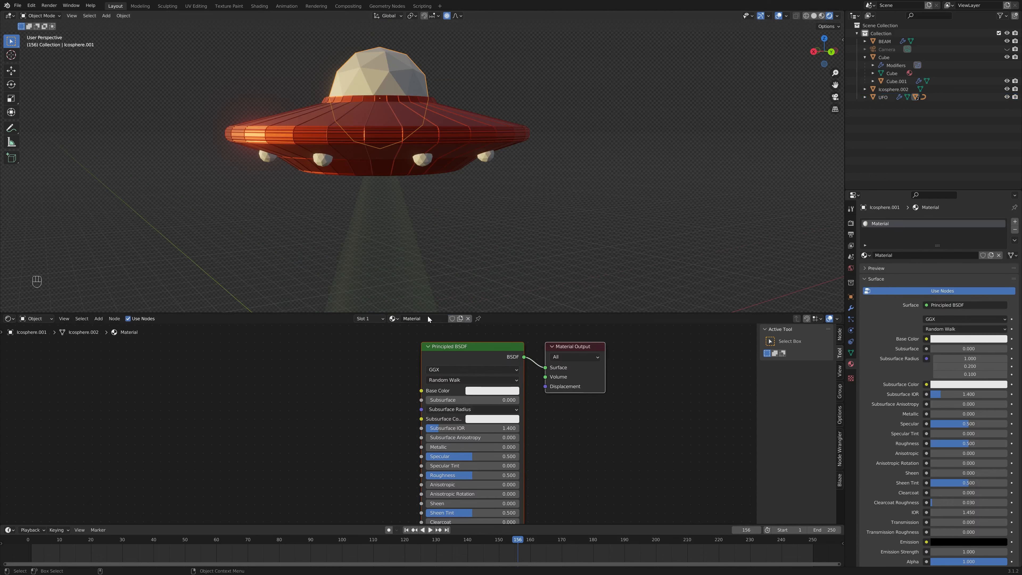
text(ufo dome)
key(Return)
- Set the ufo dome material's roughness to 0.285 and its base color to a near-black purple with value 0.005
middle_drag(577, 465, 563, 411)
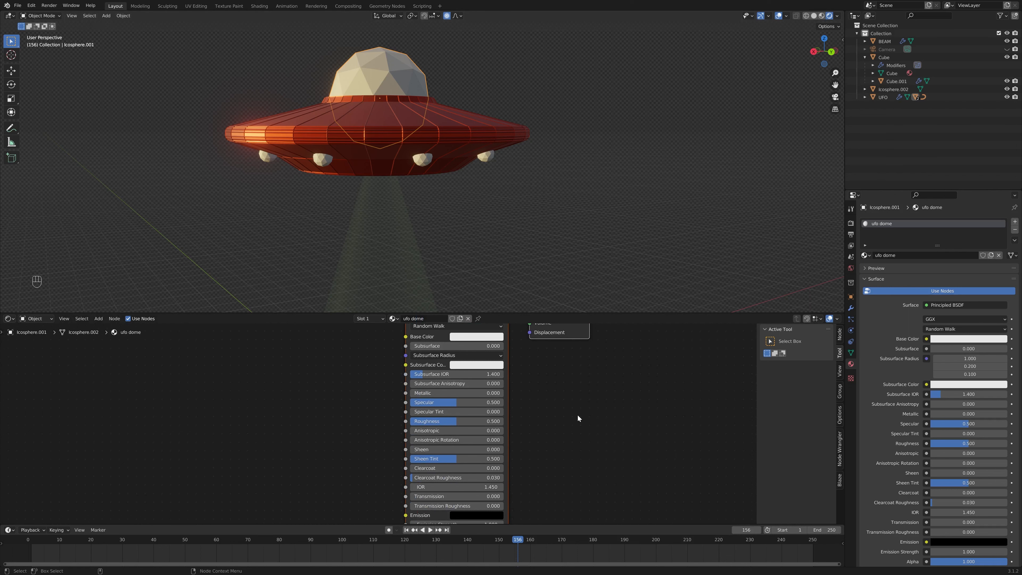
drag(479, 422, 450, 421)
middle_drag(551, 405, 556, 459)
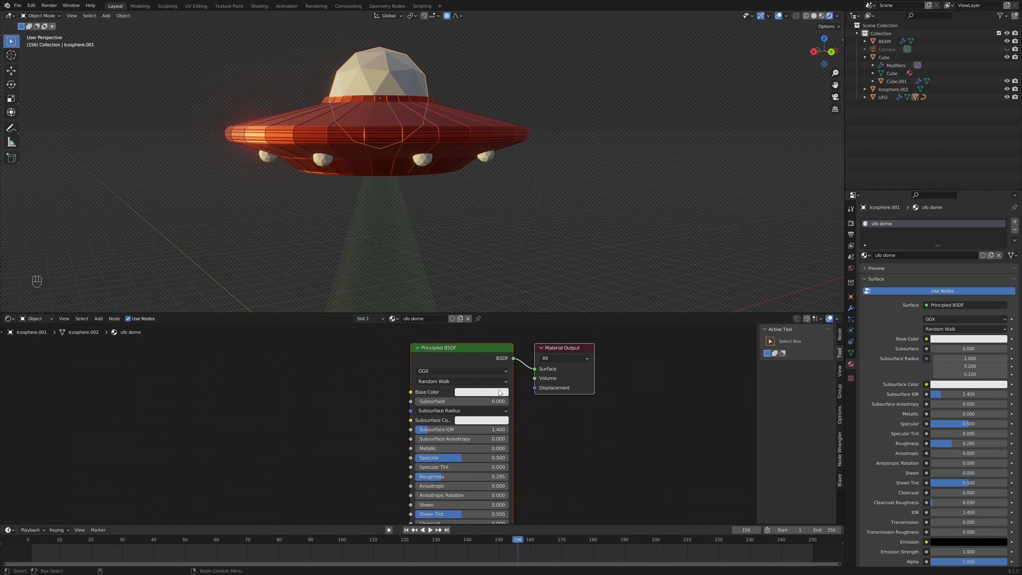
click(474, 396)
drag(529, 276, 531, 330)
drag(489, 301, 522, 296)
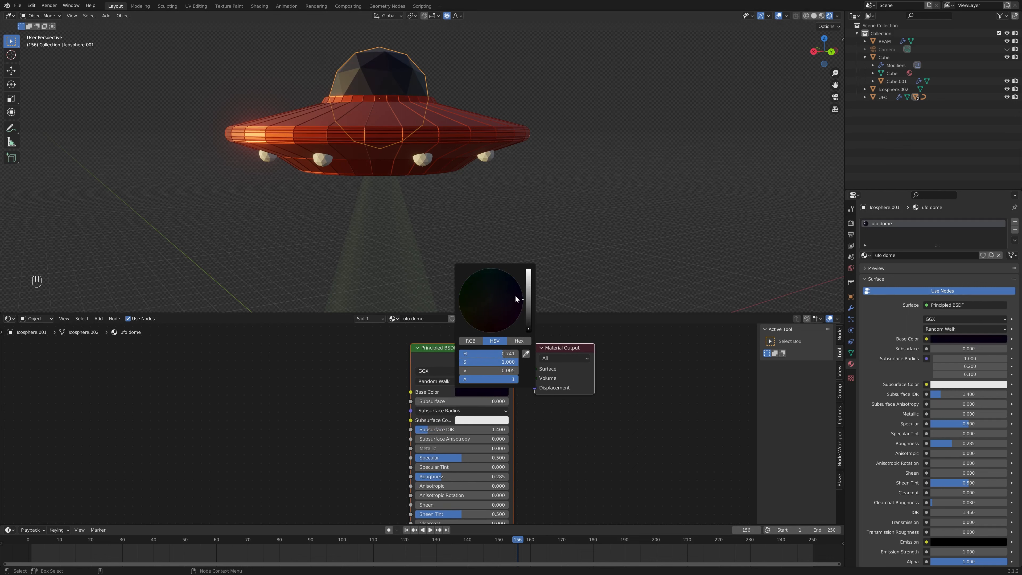
- Make the dome glossier by lowering the ufo dome material's roughness to 0.127
scroll(577, 185, up, 1)
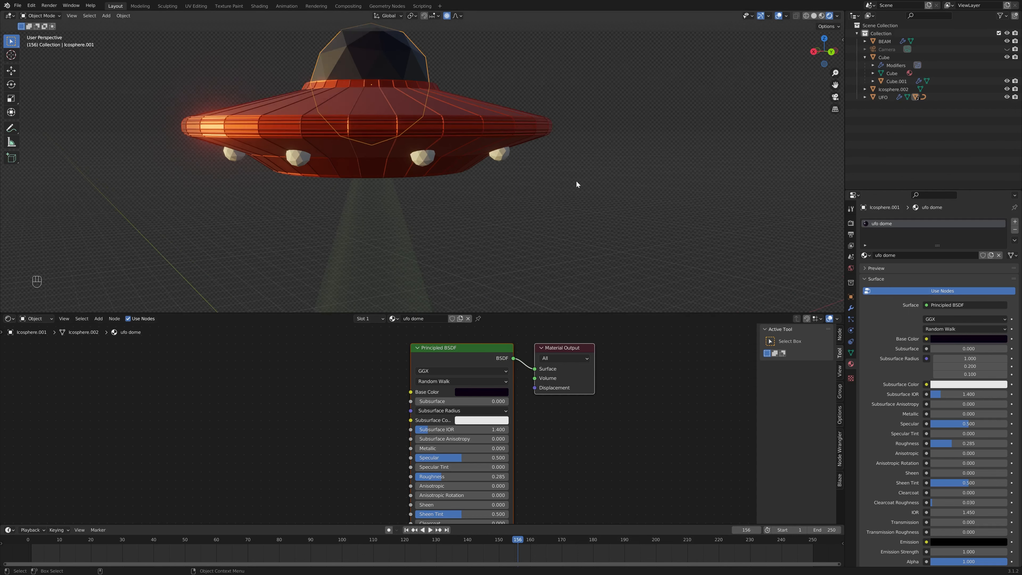
middle_drag(577, 185, 576, 207)
shift+middle_drag(559, 126, 573, 224)
scroll(603, 219, up, 2)
drag(445, 477, 427, 477)
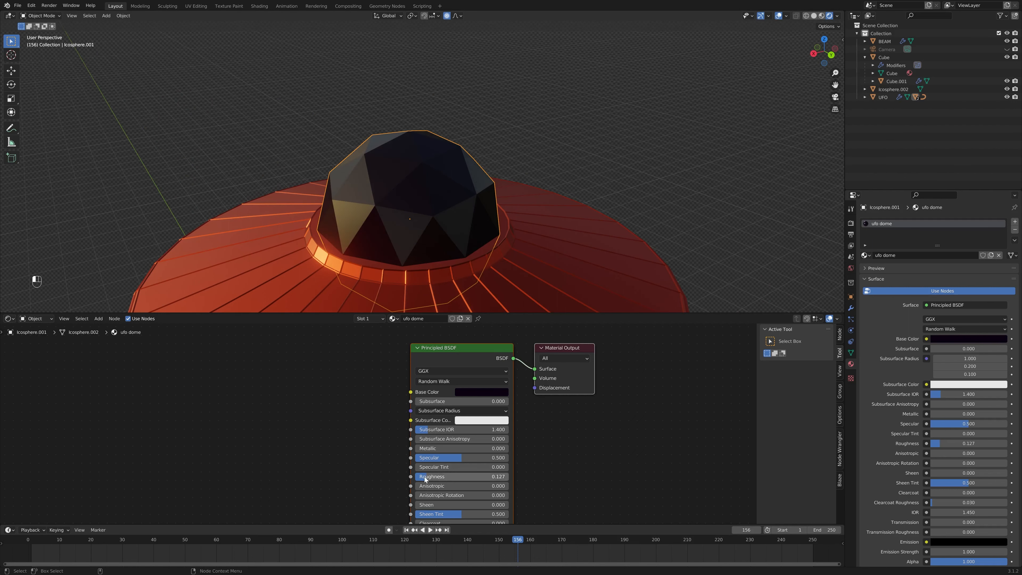
- Create a new material named ufo lights on the small spheres under the saucer's rim
scroll(464, 156, down, 3)
middle_drag(463, 156, 620, 171)
click(542, 142)
click(513, 220)
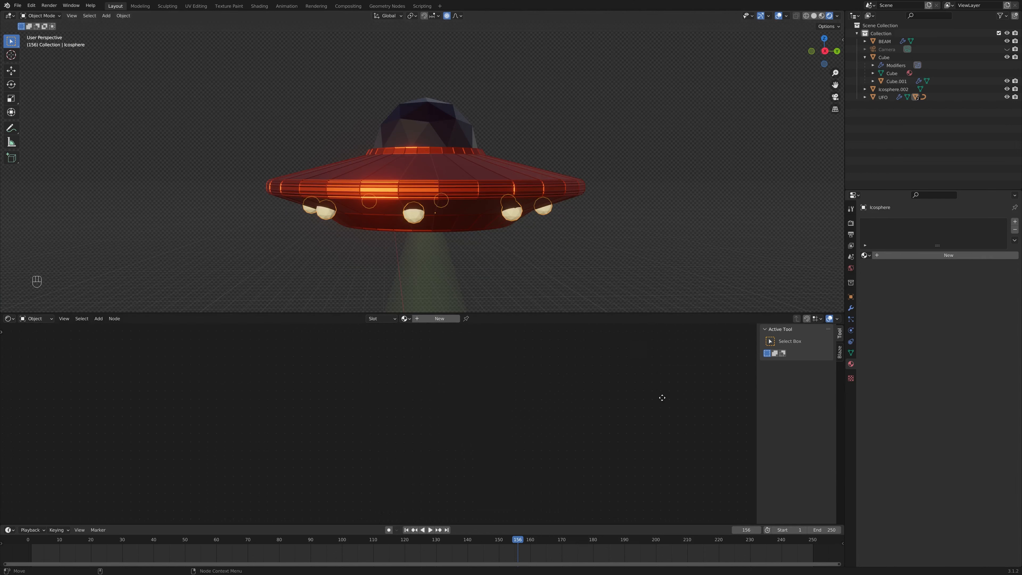
click(423, 319)
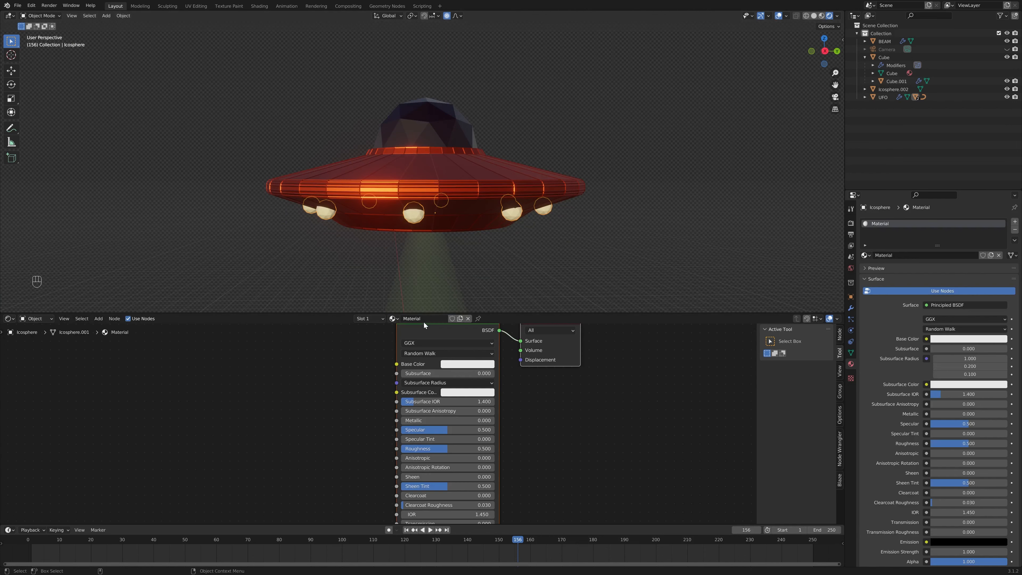
double_click(424, 319)
text(ufo lights)
key(Return)
- Make room beside the Material Output node and insert an Emission shader feeding the ufo lights material's surface
click(596, 404)
drag(576, 361, 669, 380)
middle_drag(619, 407, 558, 434)
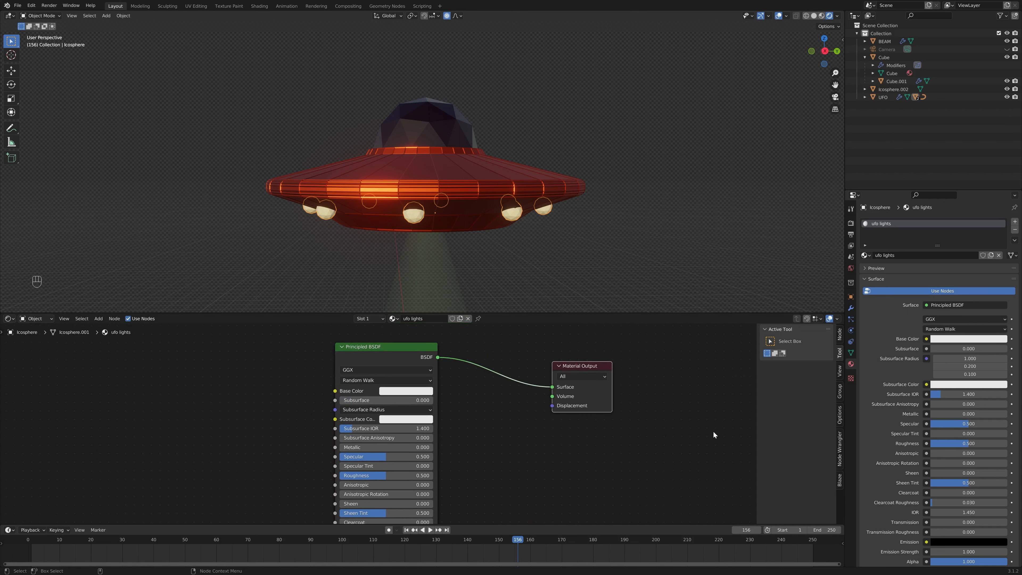
key(n)
key(shift+a)
text(em)
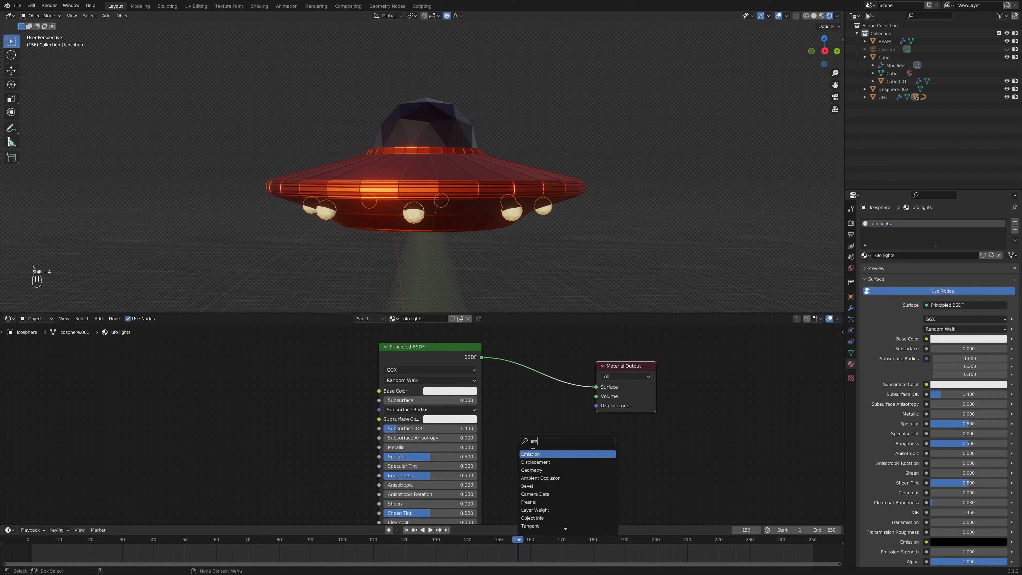
key(Return)
click(536, 422)
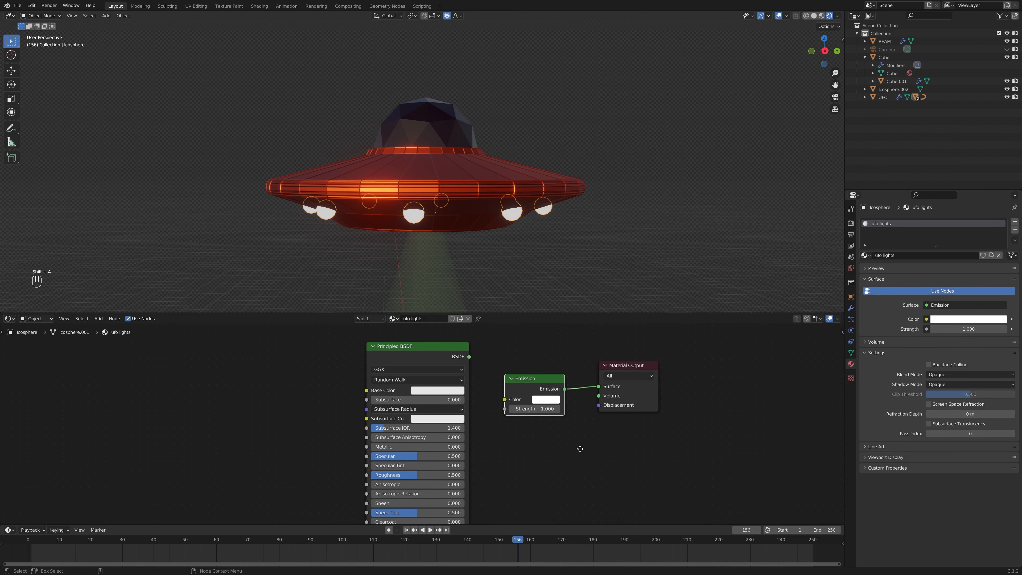
- Give the ufo lights emission an orange-yellow color (H 0.079, S 0.939, V 1.000) and a strength of 20
click(545, 399)
click(550, 326)
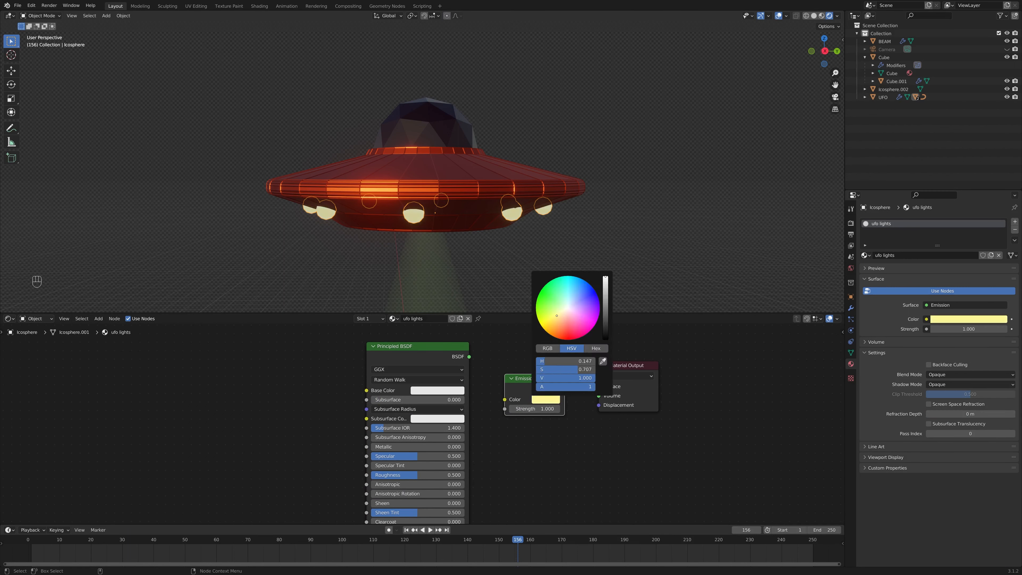
drag(550, 326, 554, 326)
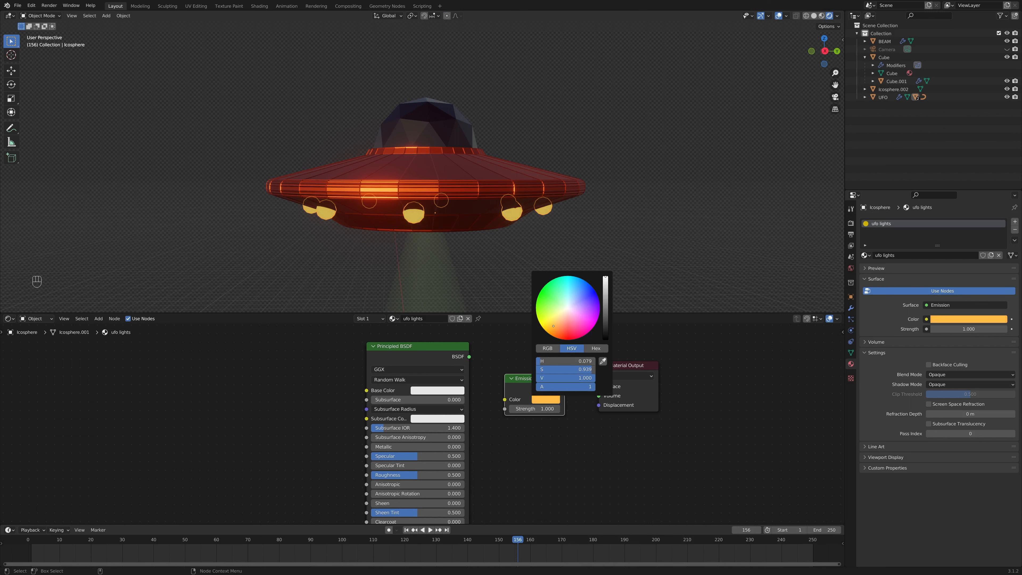
click(551, 409)
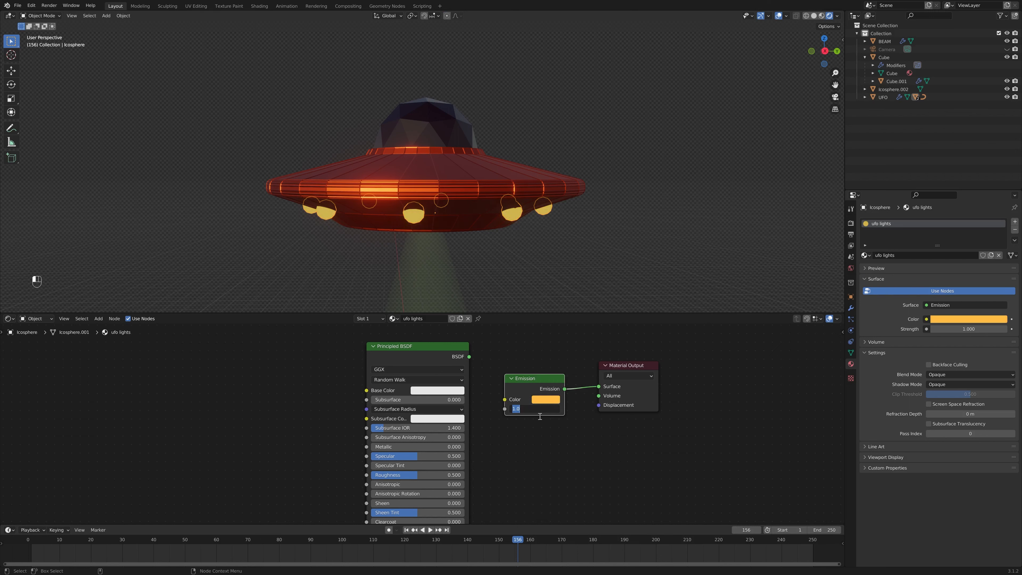
text(20)
key(Return)
- Hide the original bubble icosphere beside the UFO from the viewport
scroll(424, 141, down, 8)
middle_drag(568, 201, 623, 232)
click(628, 231)
key(h)
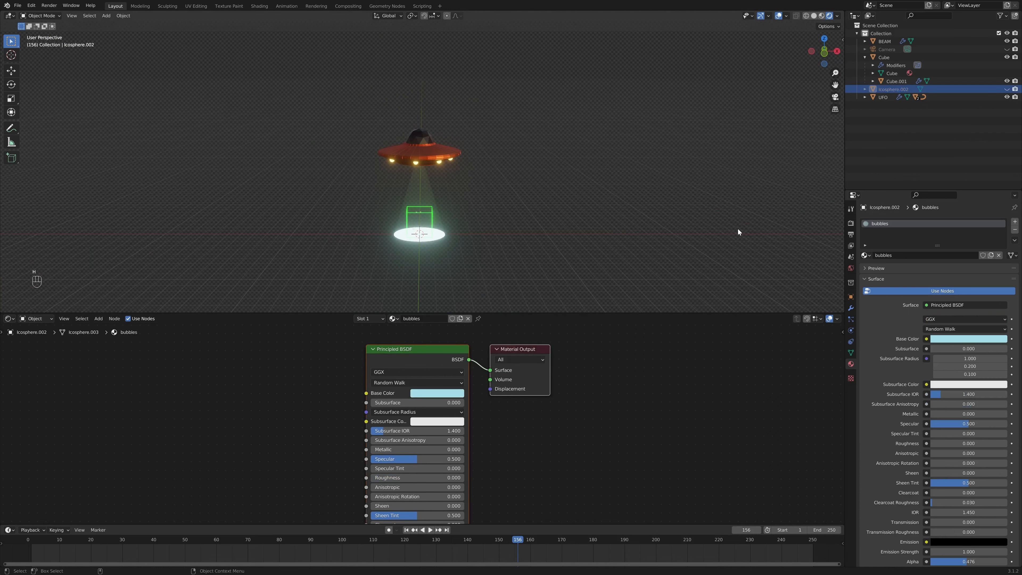
- Play the animation and view the glowing UFO lights and the bubbles in the beam from another angle
scroll(657, 165, up, 3)
scroll(648, 165, up, 1)
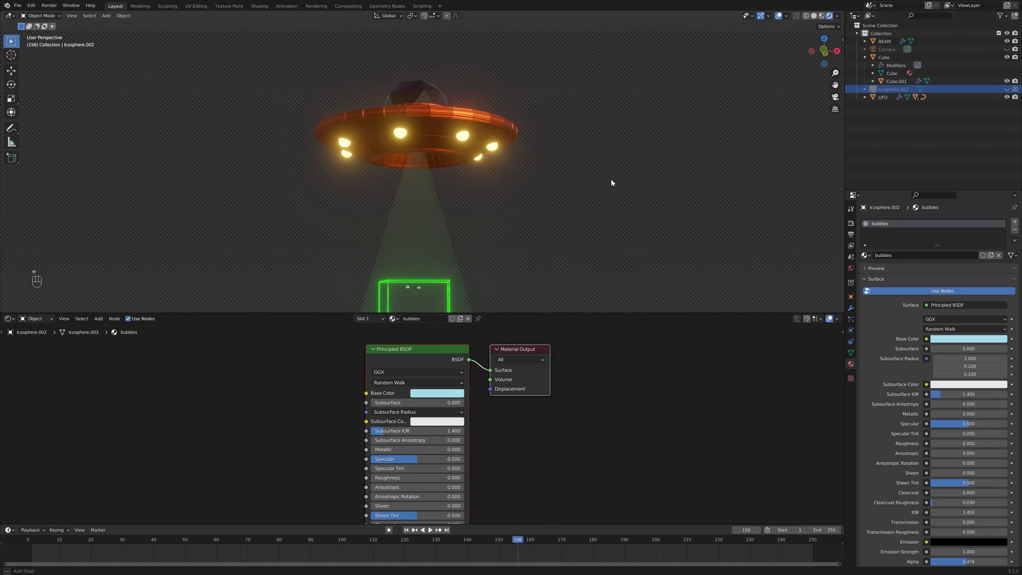
key(space)
middle_drag(586, 230, 485, 164)
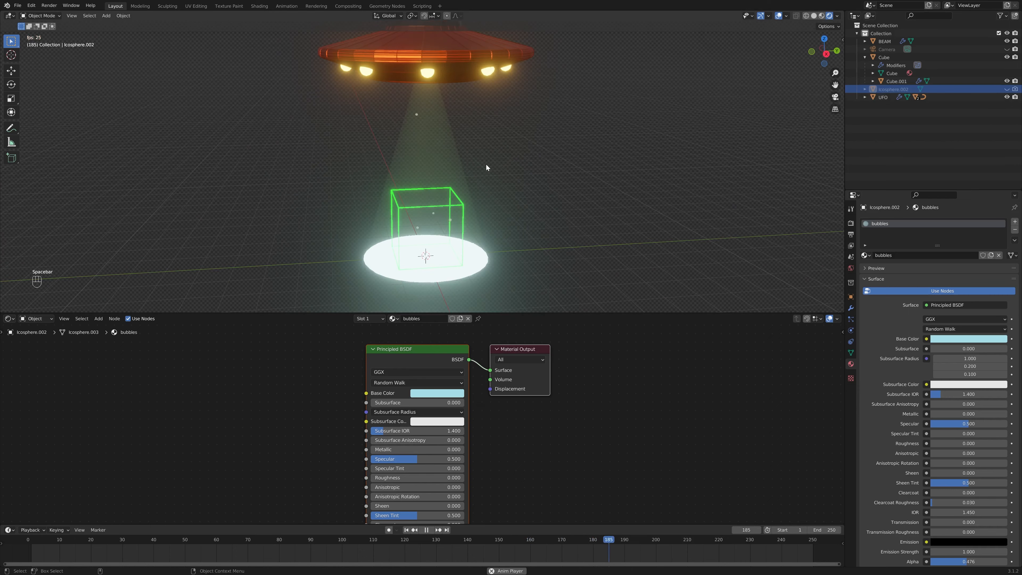
- Stop the animation playback and examine the glowing UFO, beam and bubbles from farther away and different angles
scroll(528, 99, down, 5)
middle_drag(492, 117, 512, 124)
scroll(514, 159, up, 3)
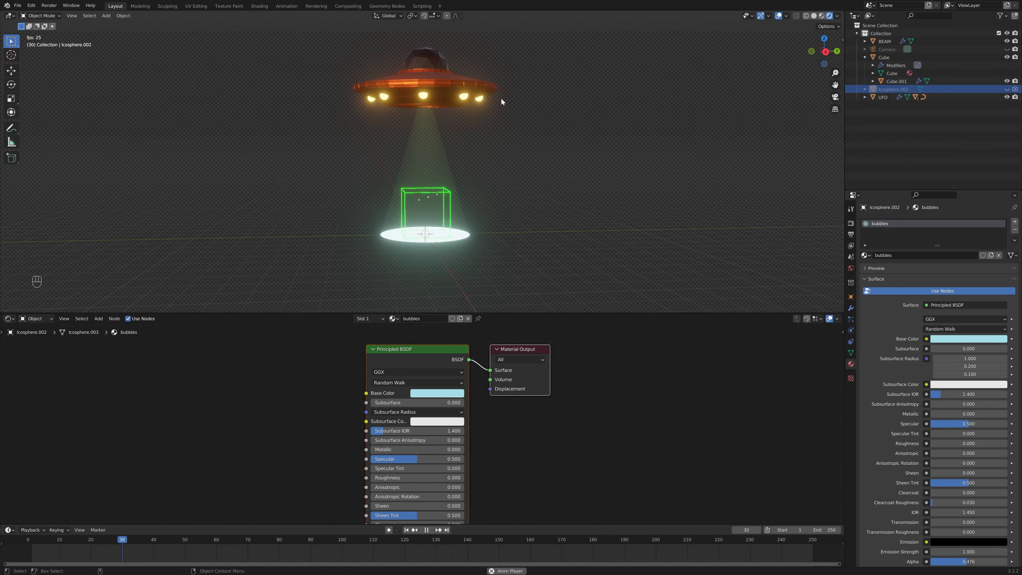
scroll(496, 157, down, 3)
key(space)
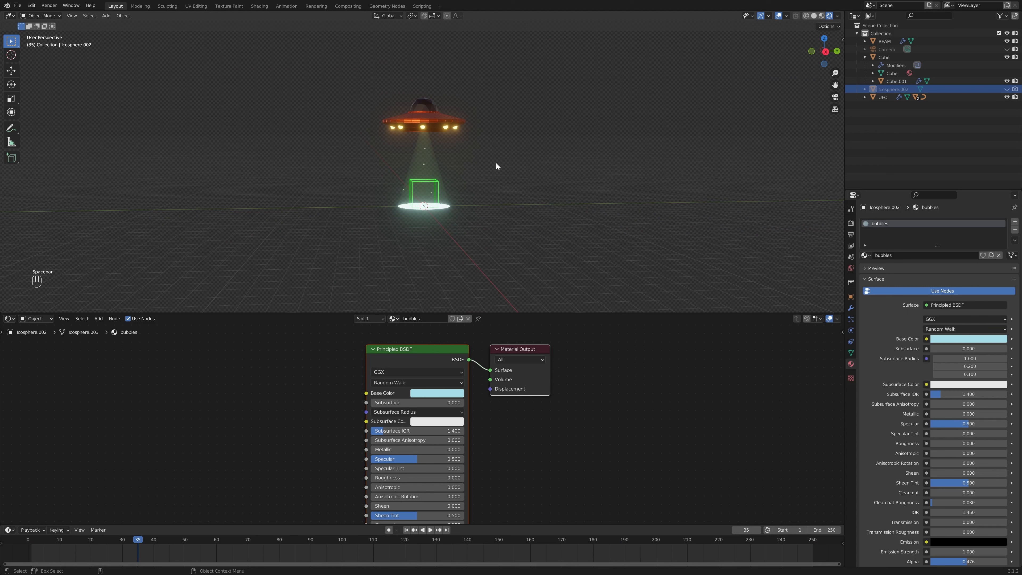
middle_drag(532, 169, 523, 174)
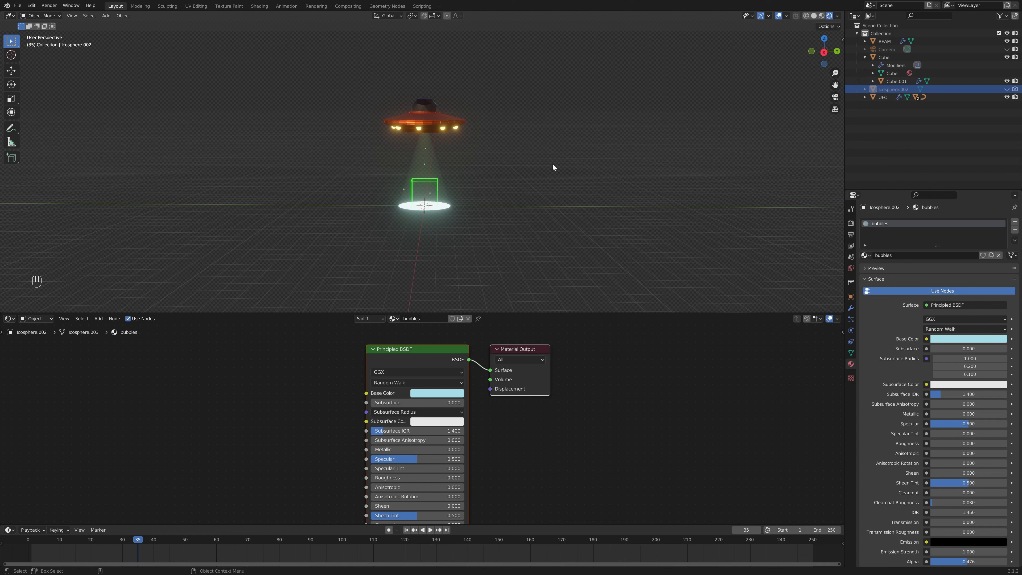
middle_drag(481, 206, 513, 208)
scroll(657, 142, up, 2)
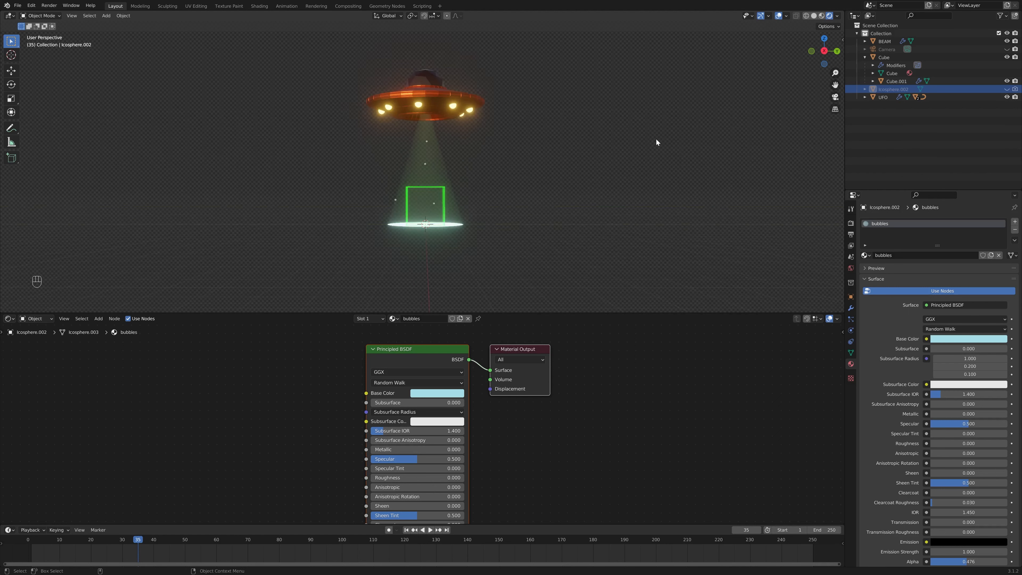
- Unhide the camera in the viewport and look at the scene through it
click(837, 52)
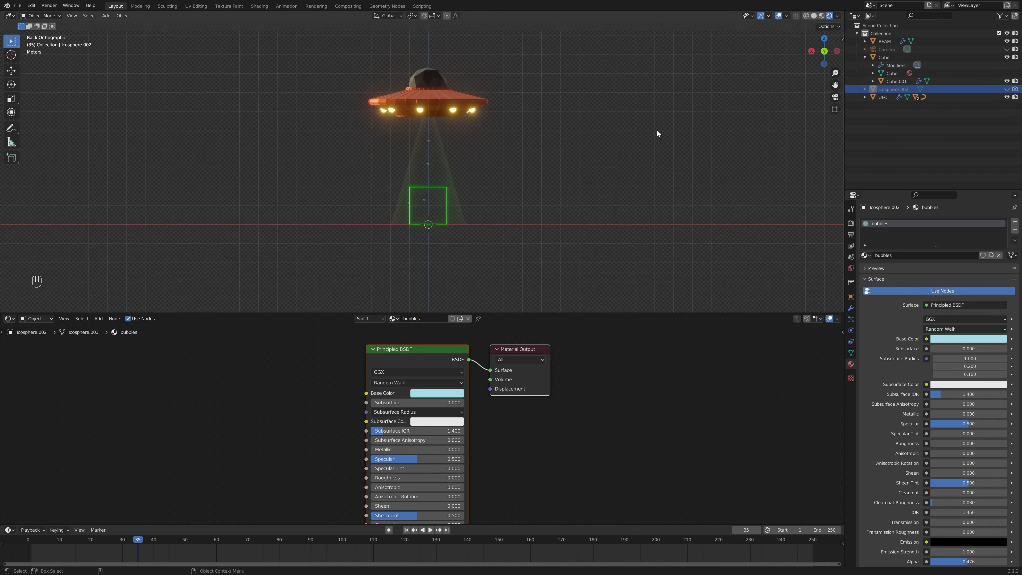
scroll(657, 133, down, 2)
click(1007, 49)
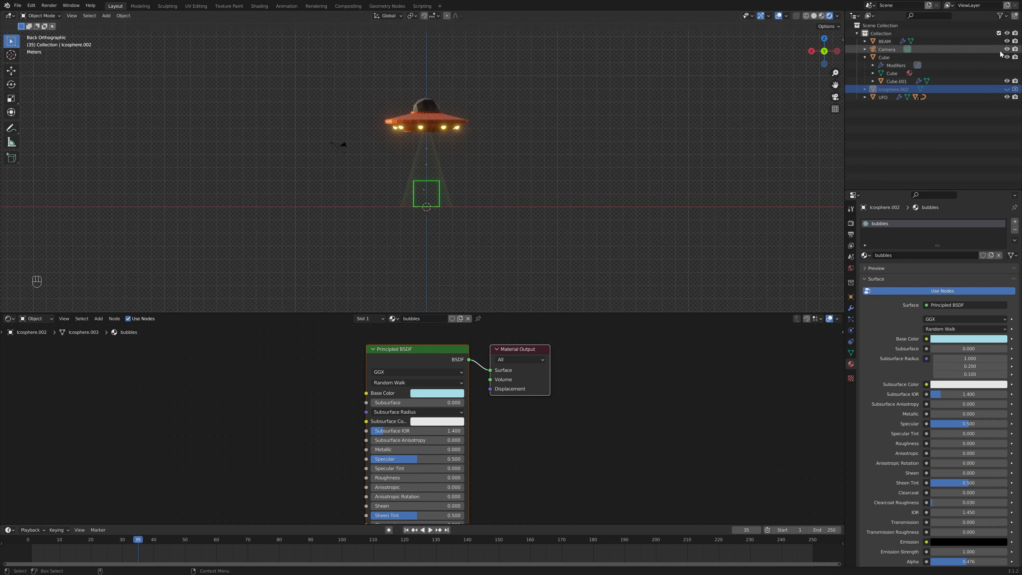
click(835, 97)
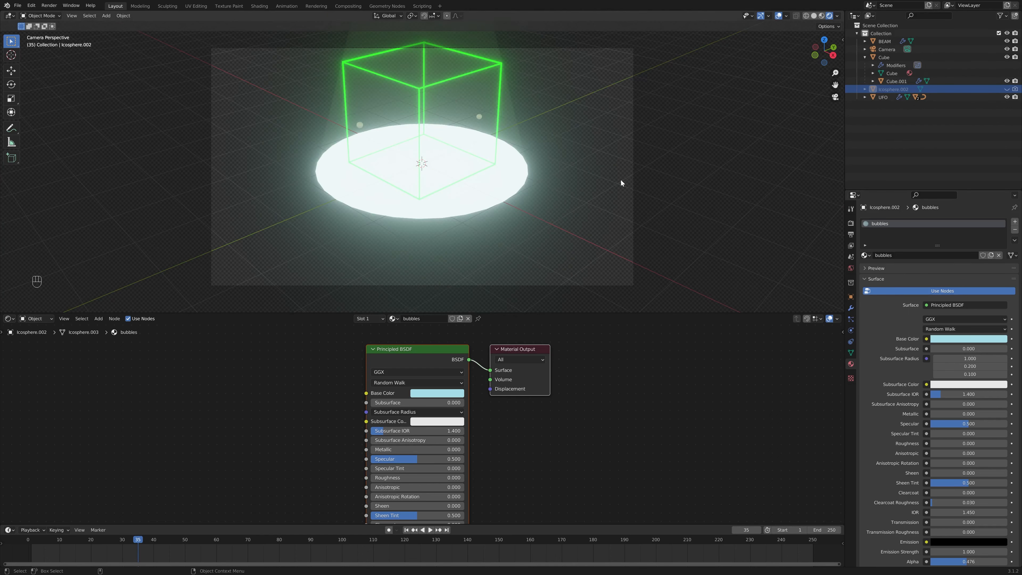
scroll(621, 184, down, 2)
scroll(644, 193, up, 1)
- Set the render's vertical resolution to 1920 px for a square image and fit the camera frame in the viewport
click(850, 308)
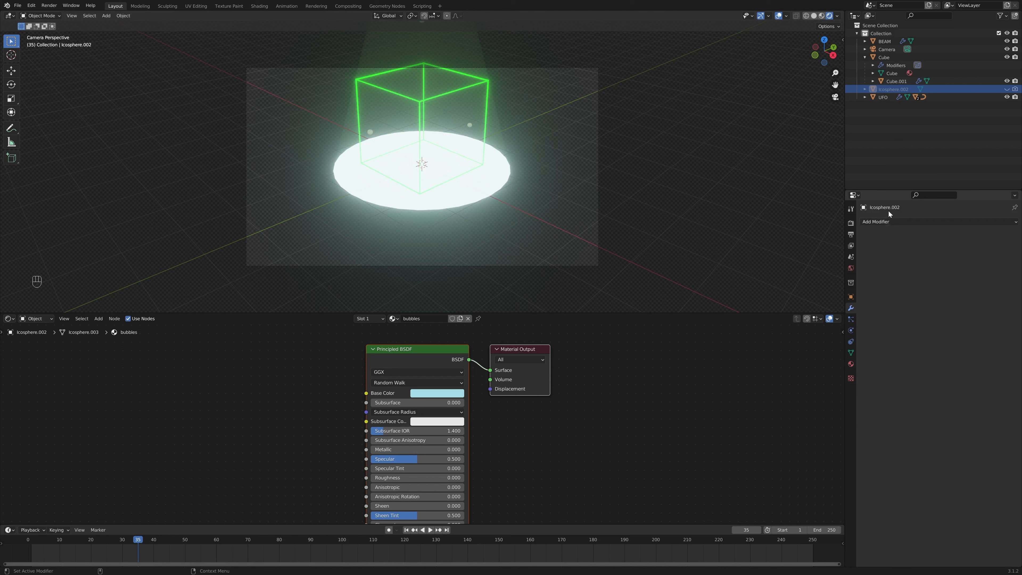
click(852, 234)
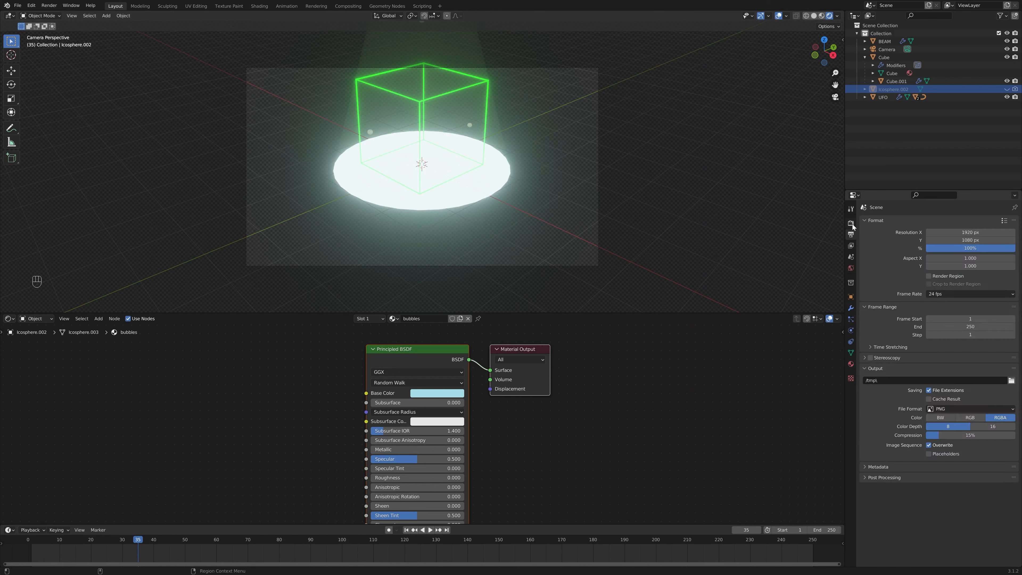
click(851, 225)
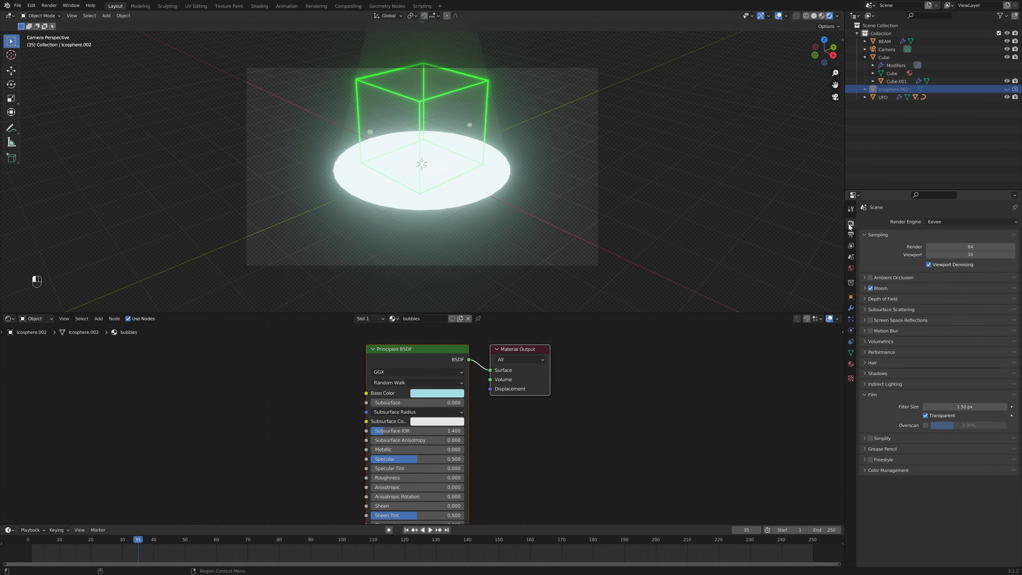
click(851, 234)
click(977, 233)
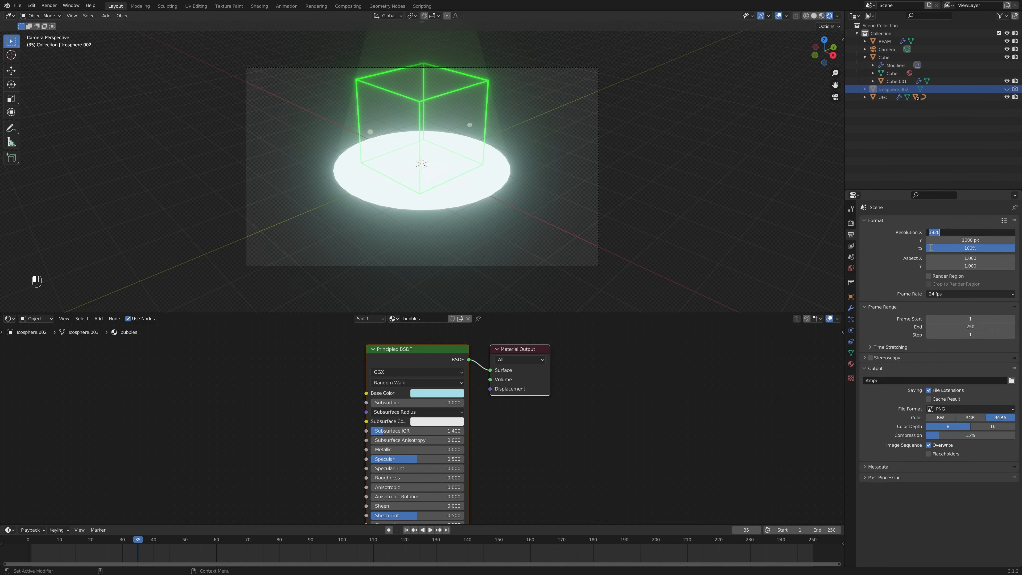
click(985, 240)
text(19)
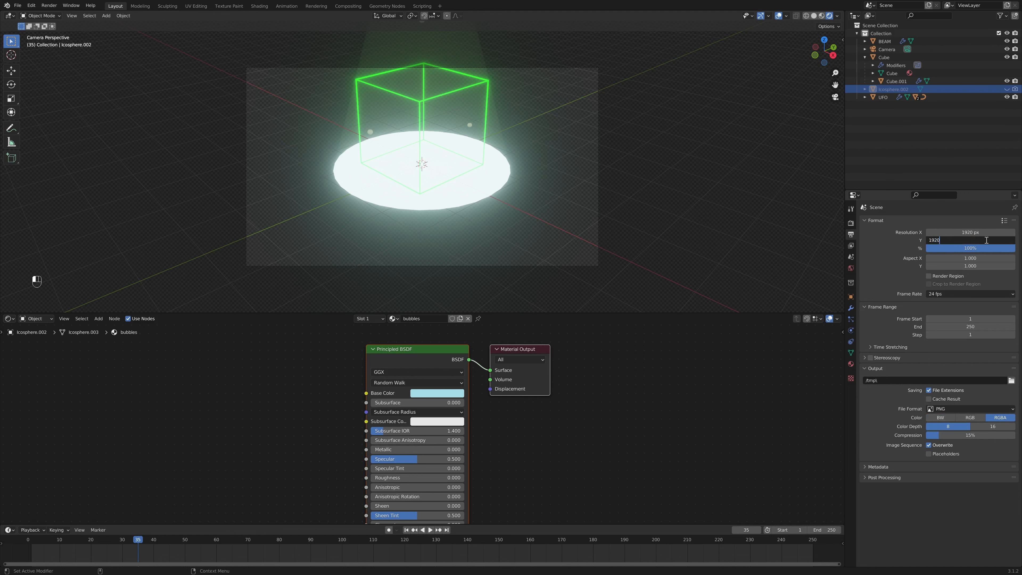
text(20)
key(Return)
key(Home)
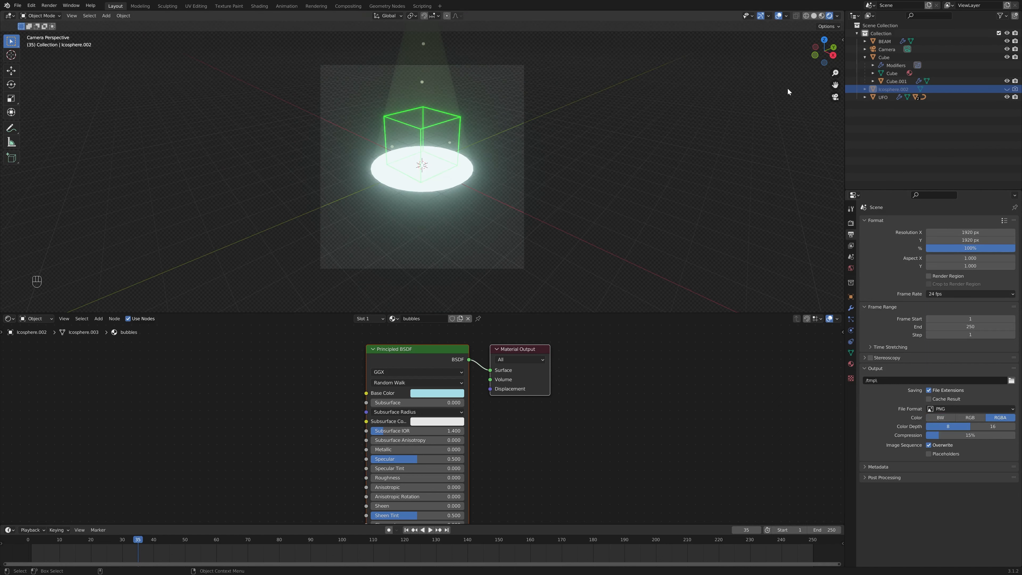
- Lock the camera to the view, reframe it so the whole UFO and beam fit inside, and release the lock
key(n)
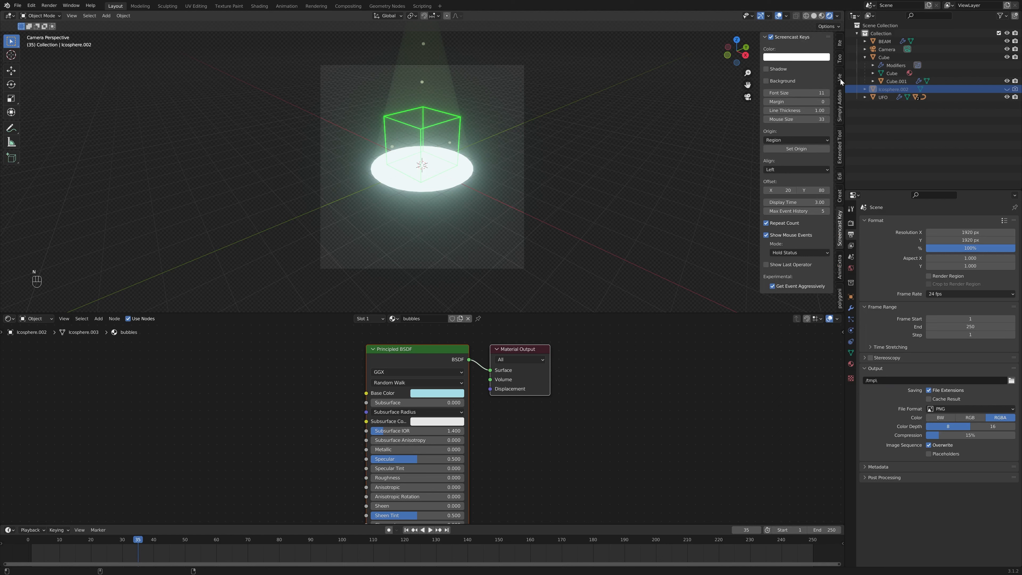
click(840, 78)
click(795, 136)
scroll(680, 152, down, 3)
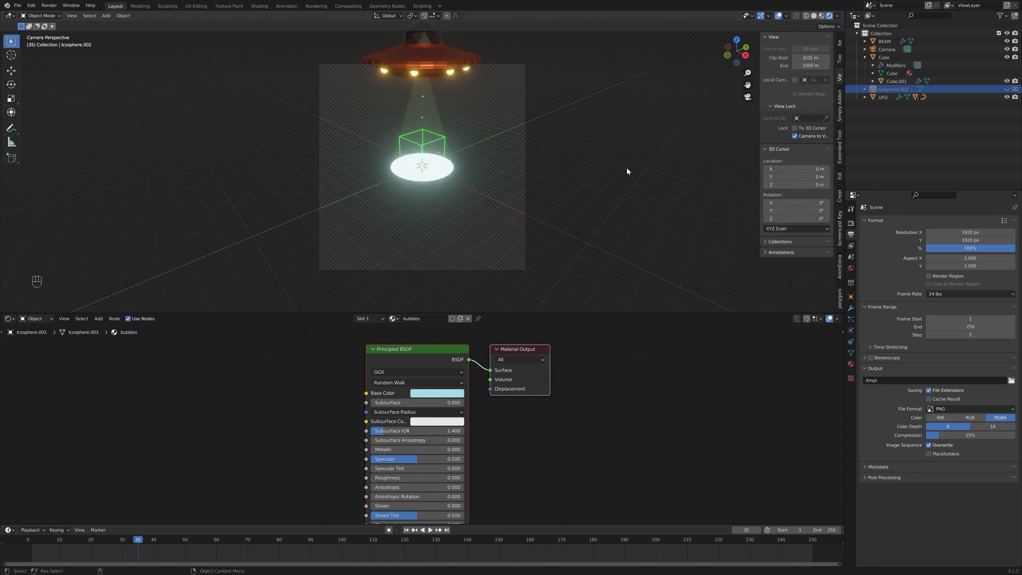
middle_drag(627, 167, 597, 200)
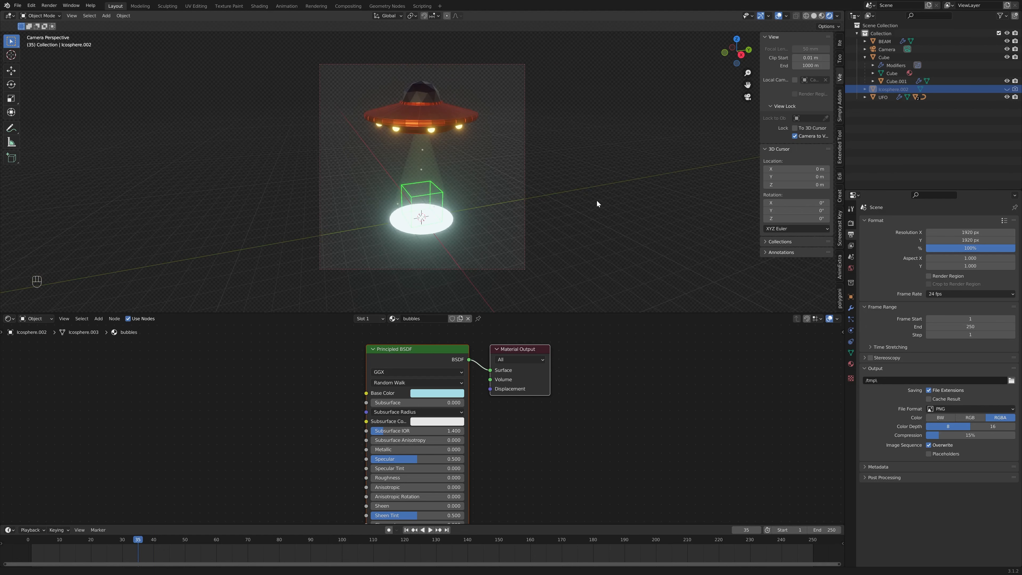
click(796, 136)
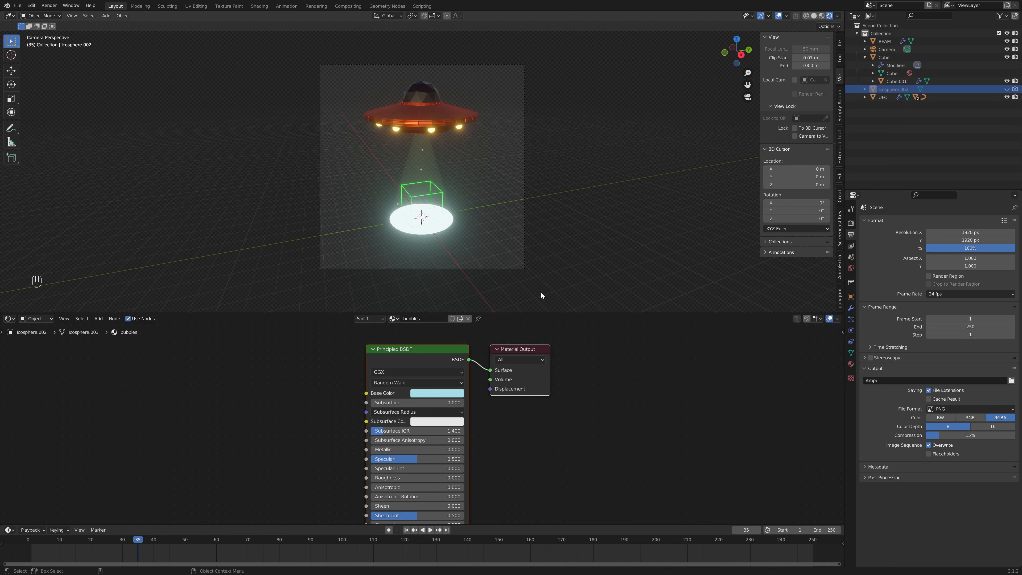
- Split the 3D viewport into two side by side and set the camera's passepartout opacity to 1.000
mouse_move(842, 11)
mouse_down()
mouse_move(803, 81)
mouse_move(337, 129)
mouse_up()
shift+middle_drag(208, 127, 183, 132)
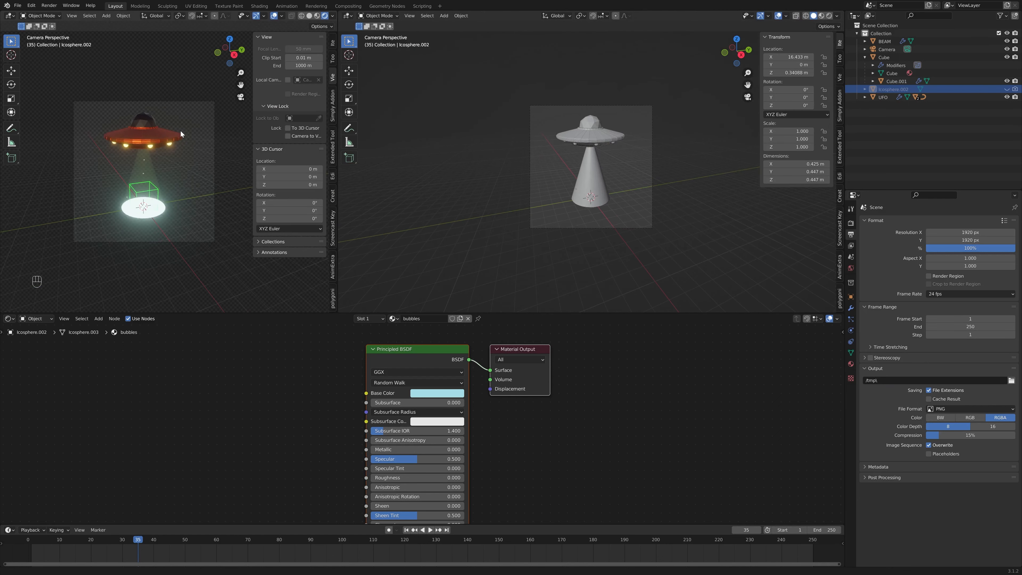
click(214, 191)
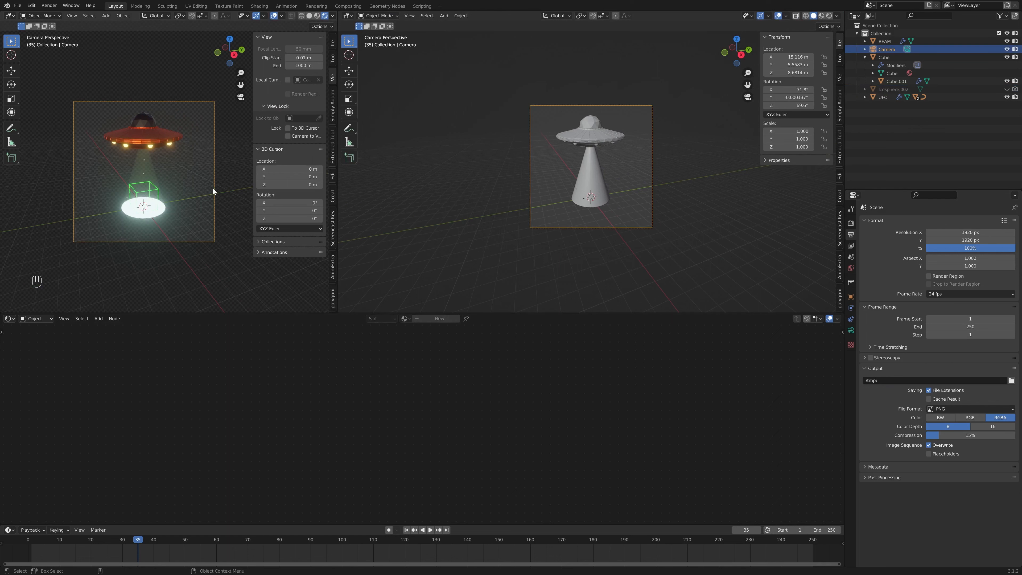
click(851, 330)
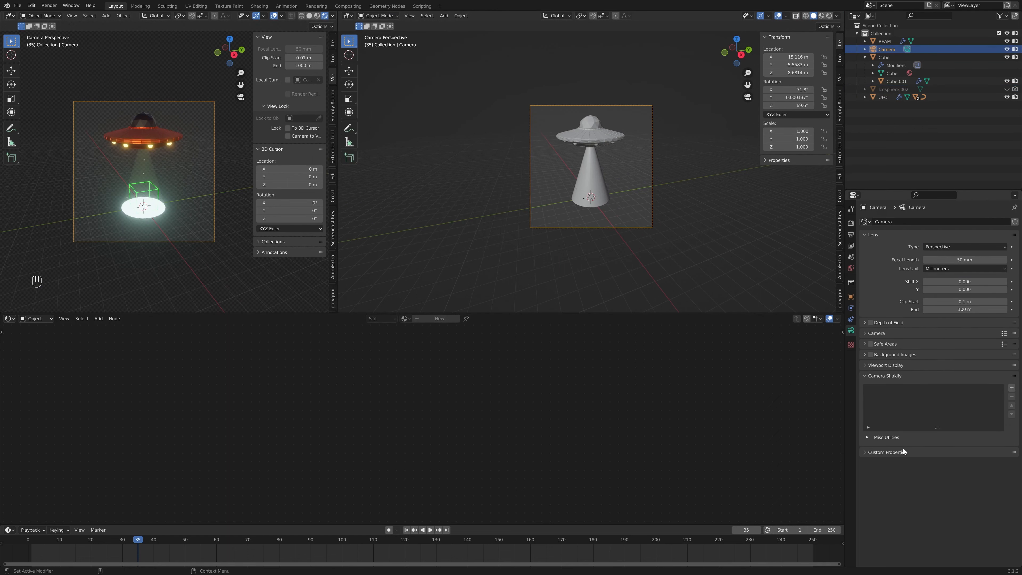
click(868, 365)
drag(968, 423, 1007, 423)
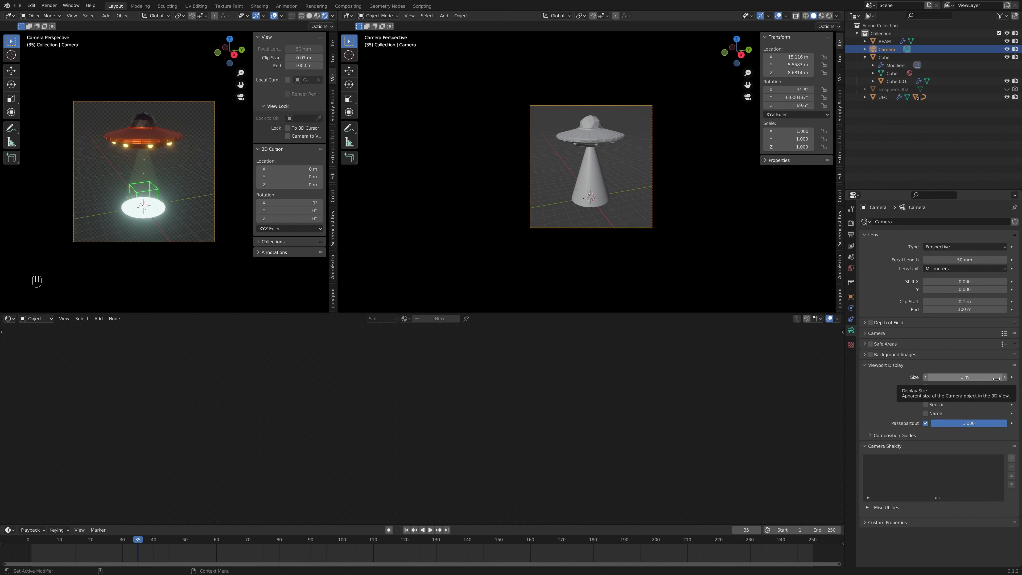
- Hide the sidebar of the rendered viewport and fit the full camera frame inside it
key(Home)
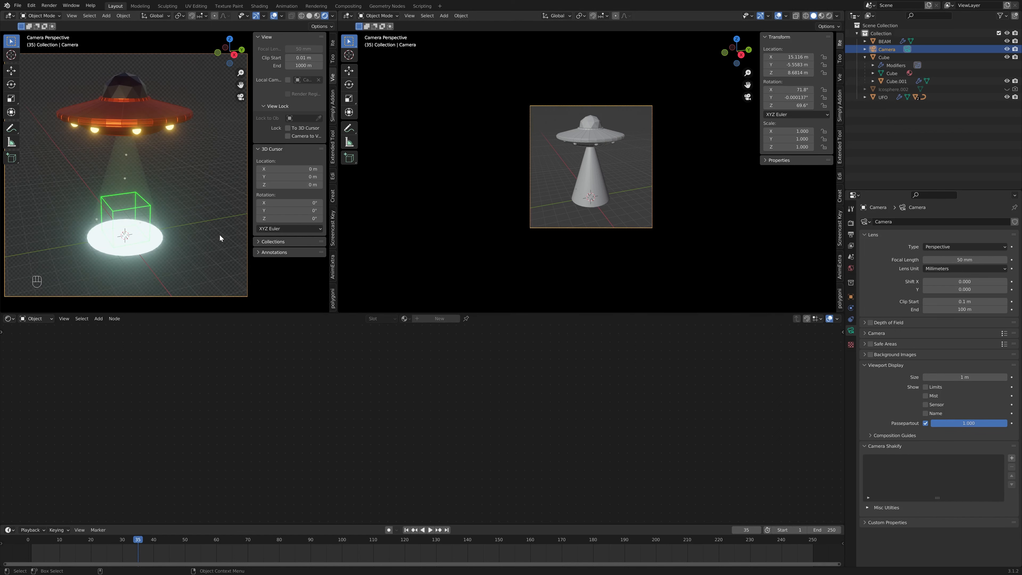
shift+middle_drag(192, 230, 196, 230)
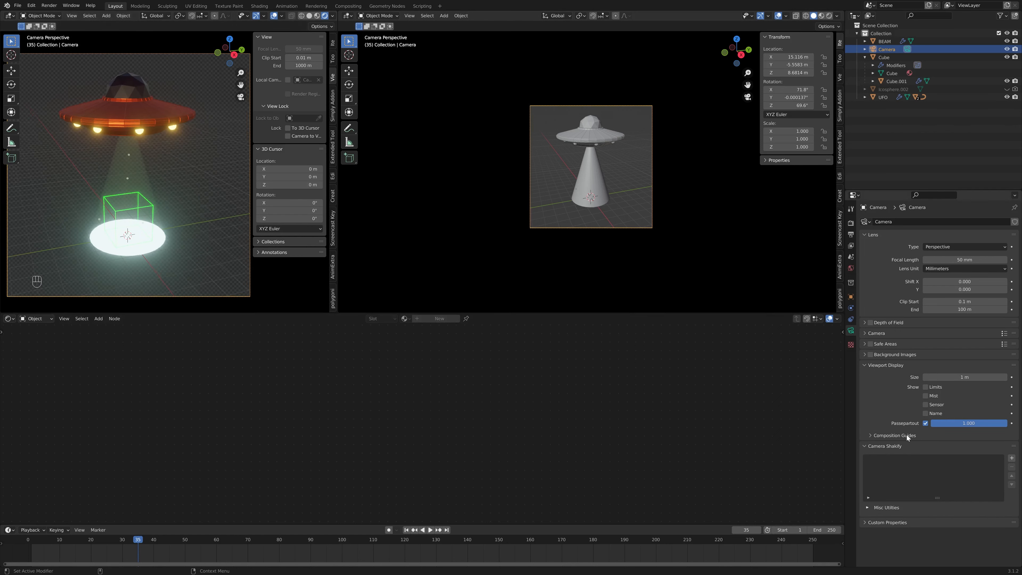
scroll(180, 173, up, 1)
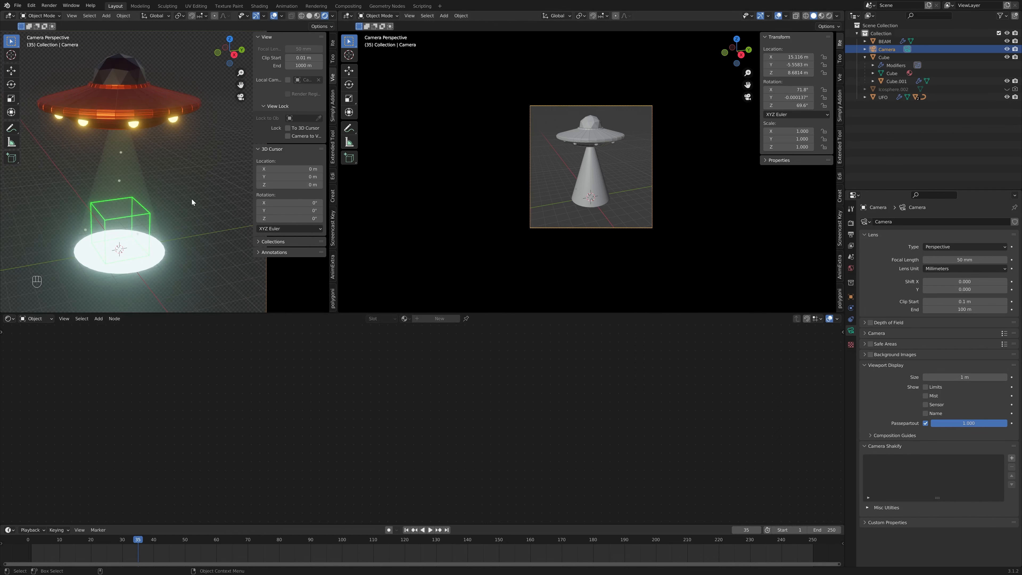
key(n)
scroll(269, 225, down, 2)
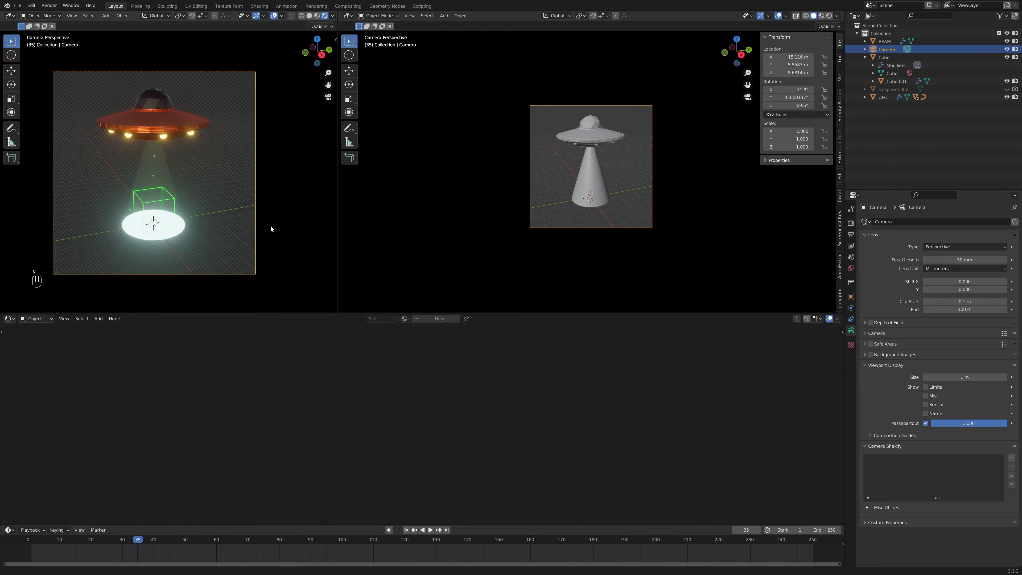
scroll(277, 226, up, 1)
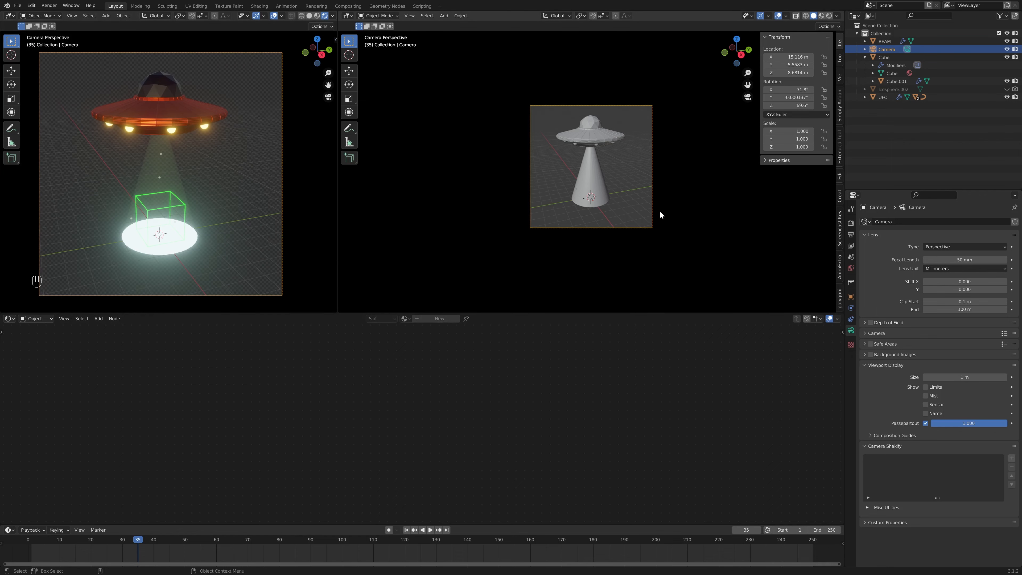
- Switch the solid-shaded viewport to Material Preview, orbit it out of the camera view and select the UFO saucer
scroll(658, 219, up, 2)
click(821, 15)
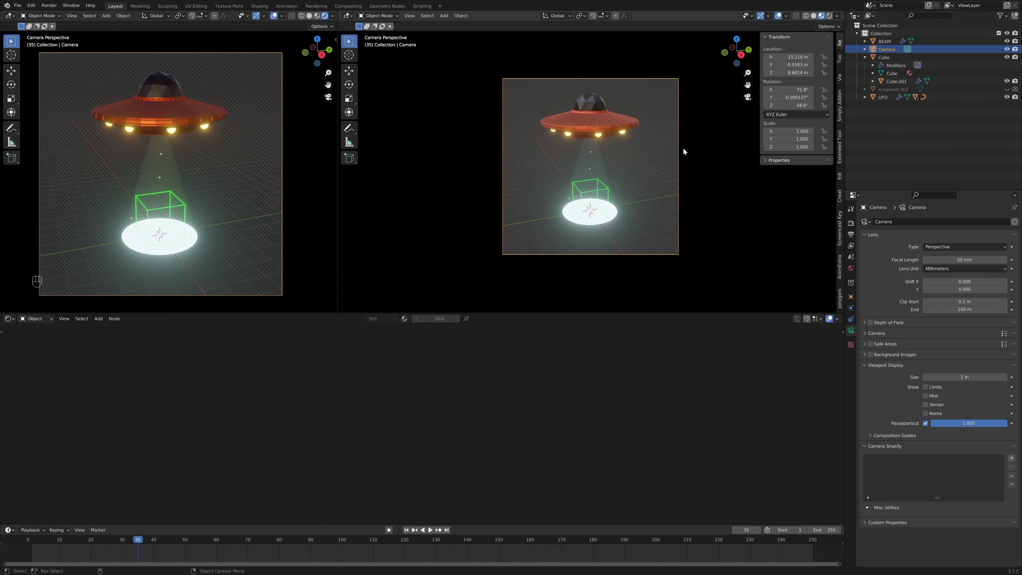
middle_drag(654, 197, 681, 203)
scroll(668, 199, down, 4)
click(593, 145)
scroll(680, 202, up, 2)
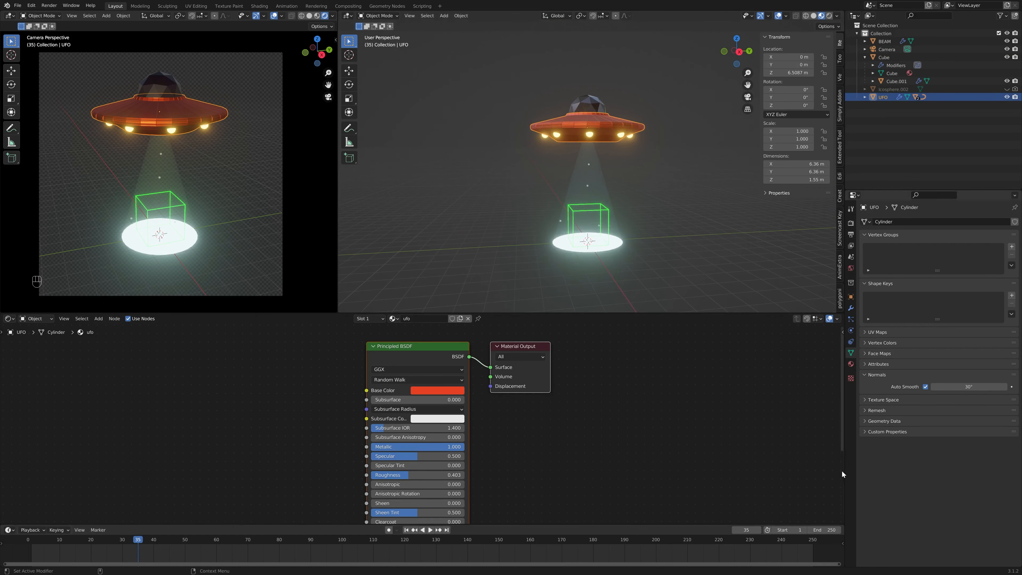
- Set the scene's output frame rate to 30 fps
click(851, 308)
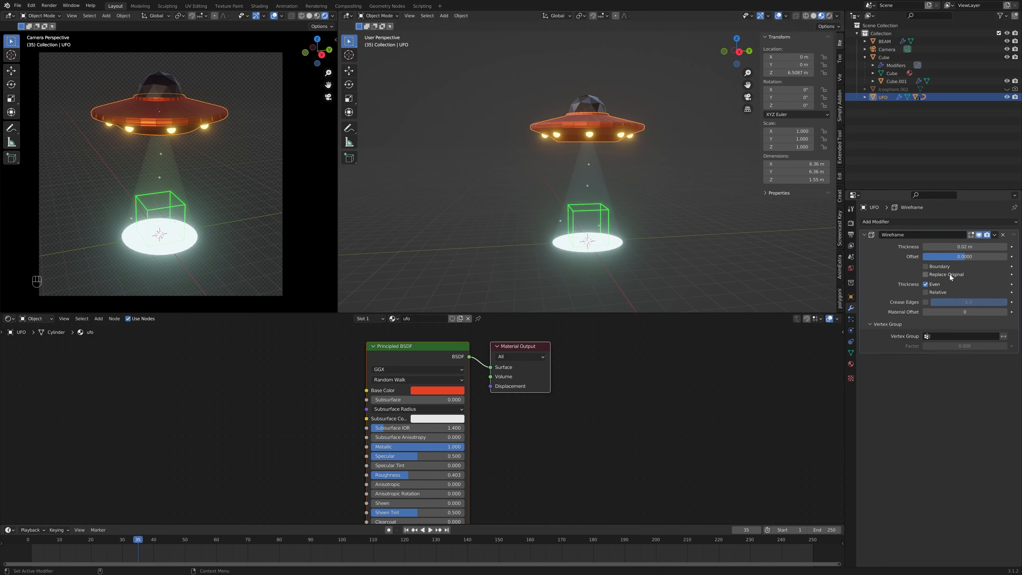
click(851, 257)
click(850, 234)
click(950, 294)
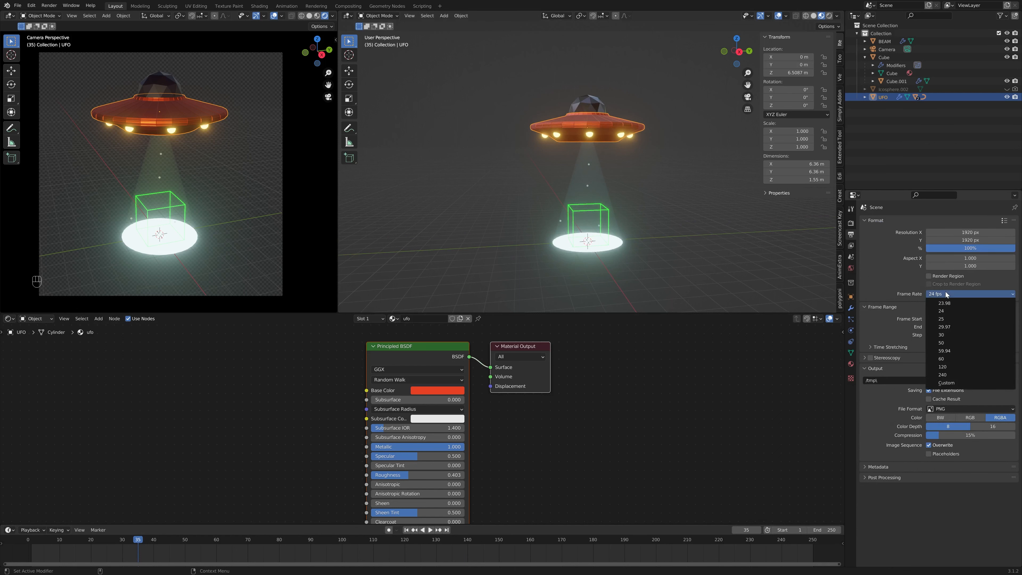
click(947, 335)
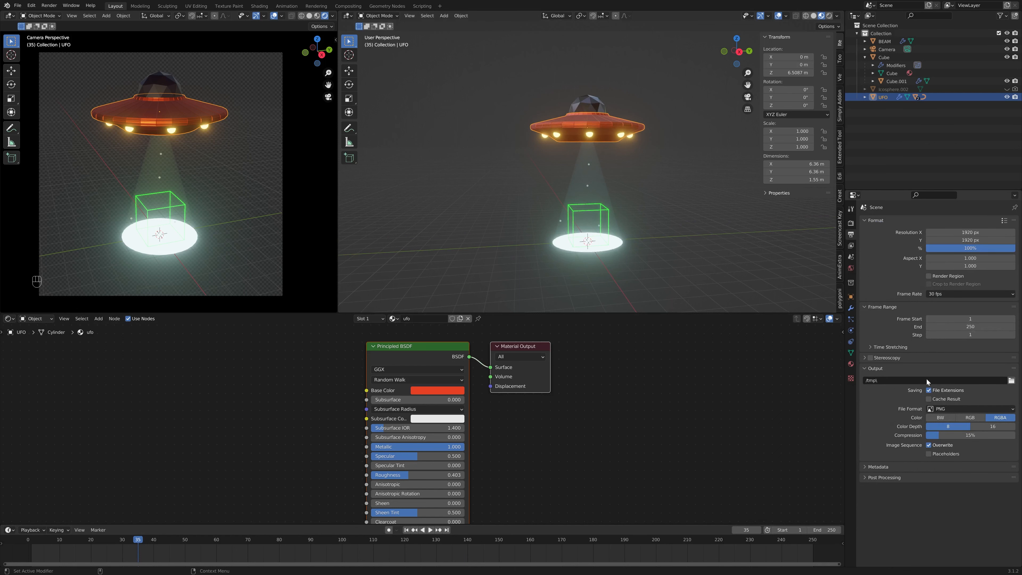
- Insert a Location keyframe for the UFO at frame 100
key(space)
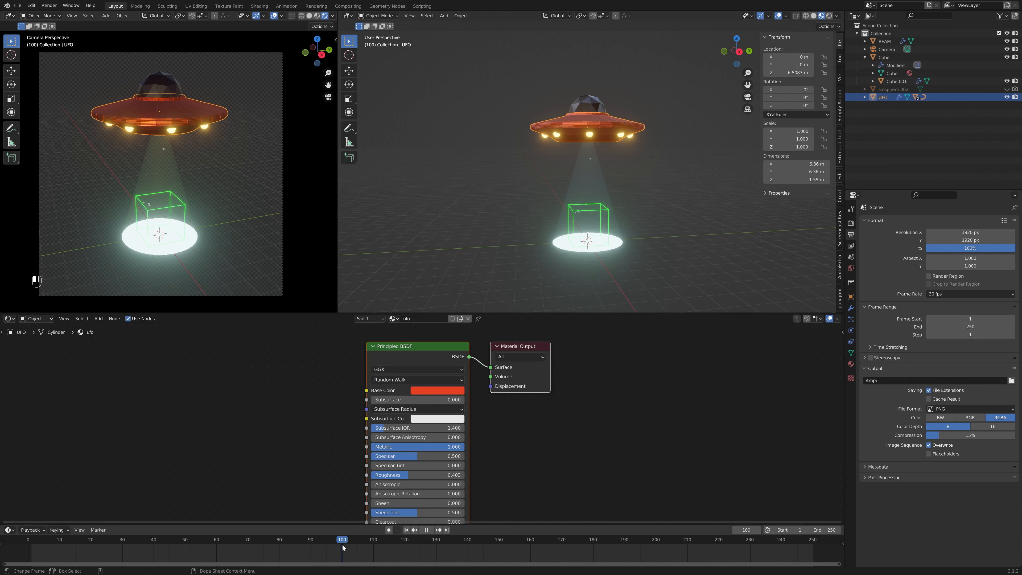
drag(342, 545, 341, 545)
key(space)
click(595, 179)
shift+middle_drag(630, 193, 638, 197)
click(610, 136)
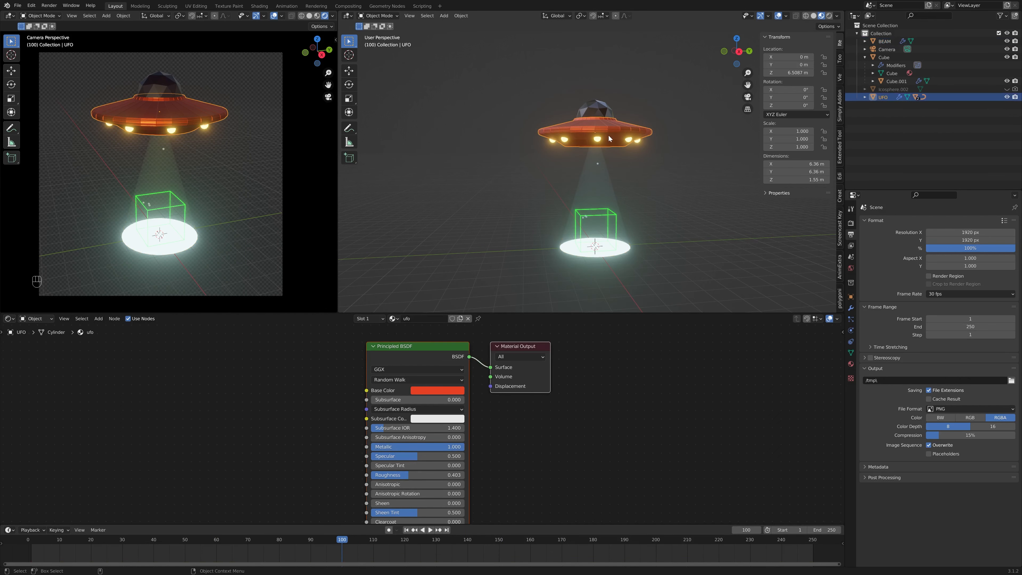
key(i)
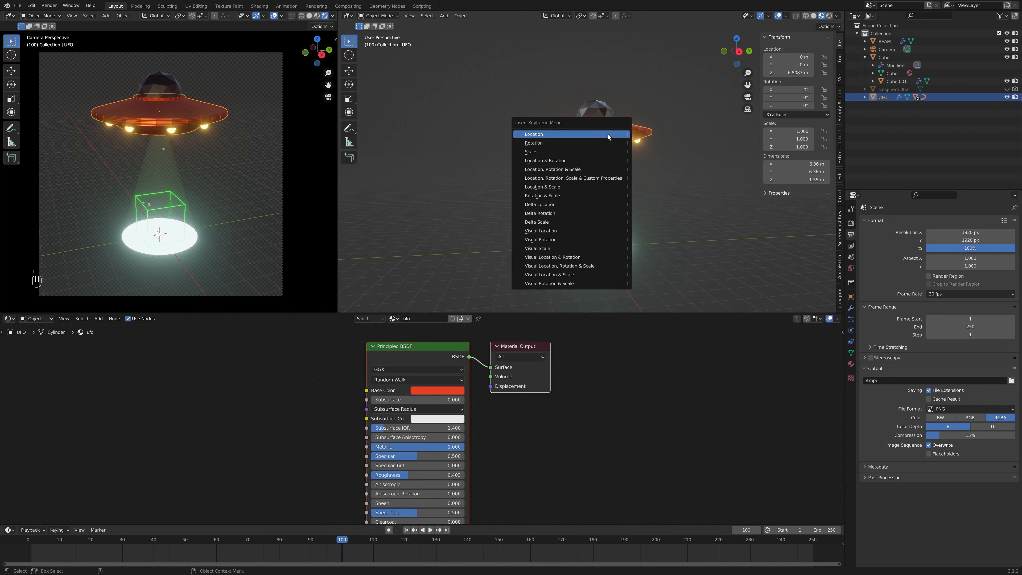
click(560, 133)
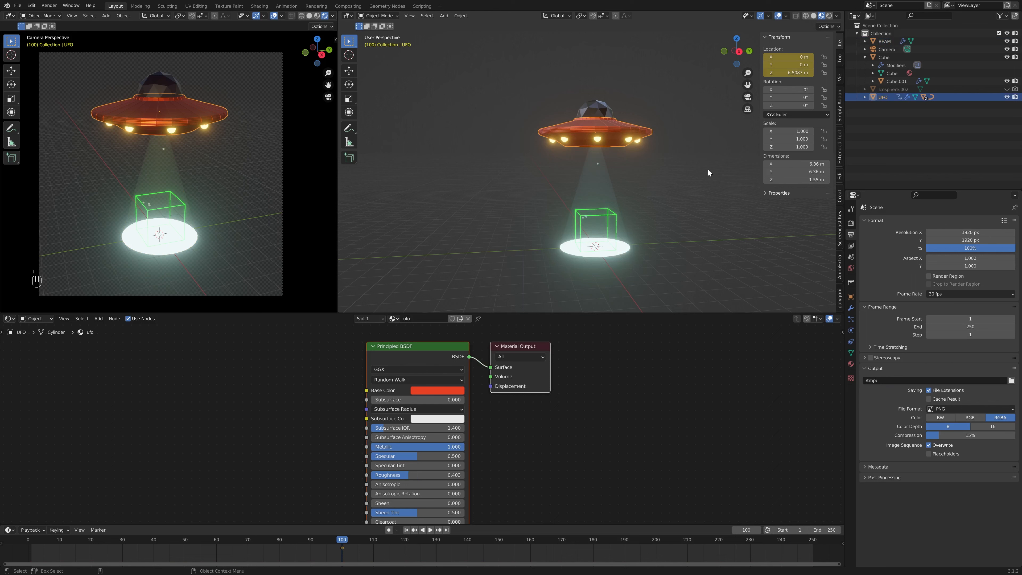
- Try inserting a Scale keyframe for the light beam at frame 100, and undo it
click(612, 166)
shift+middle_drag(659, 191, 678, 203)
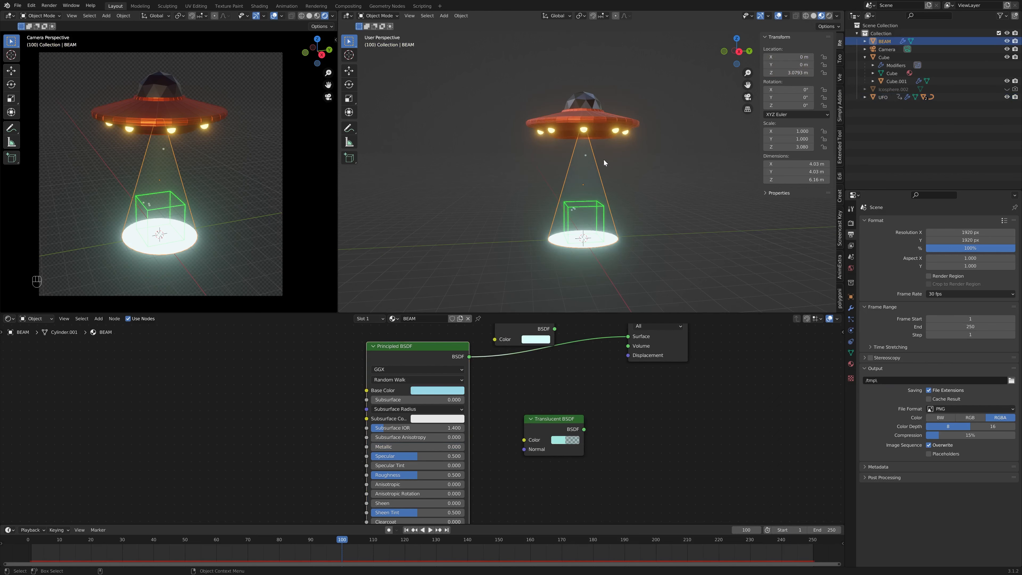
scroll(604, 163, up, 3)
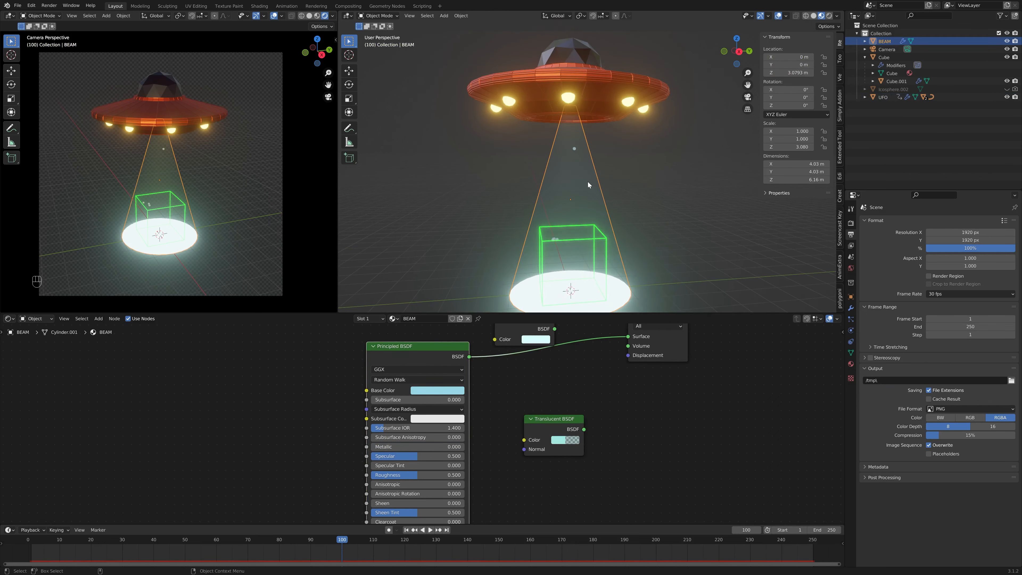
key(i)
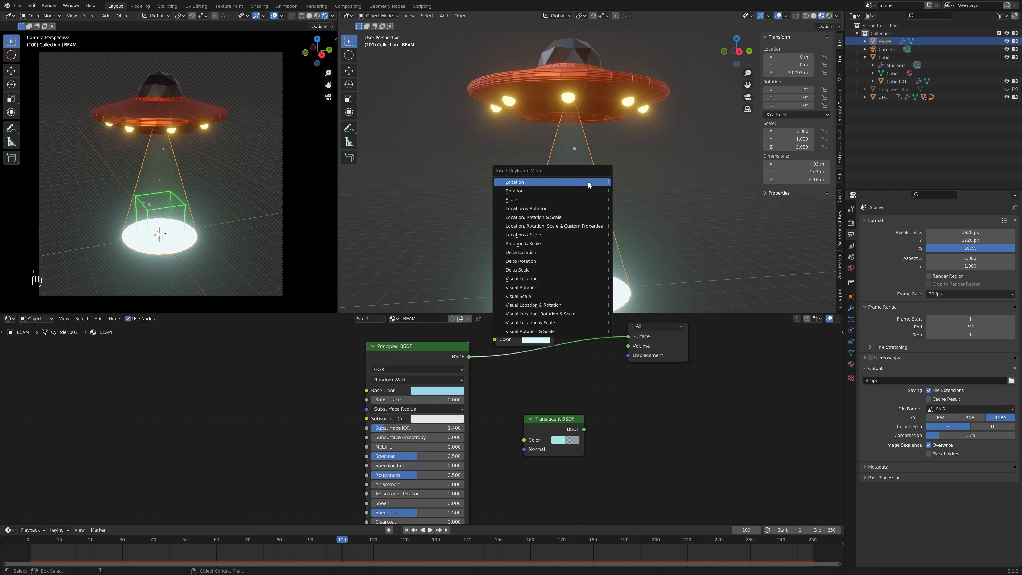
click(539, 201)
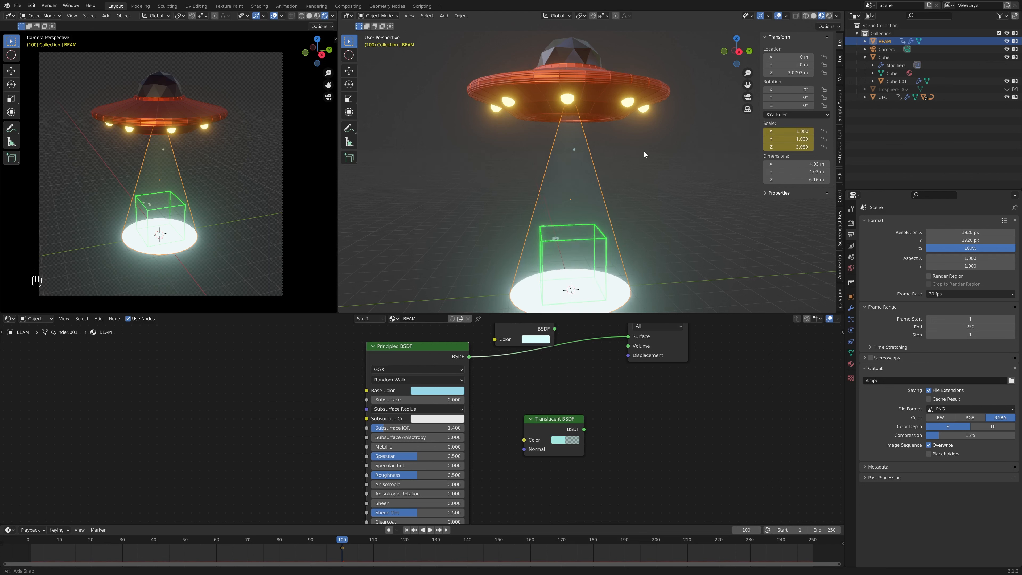
scroll(656, 145, up, 3)
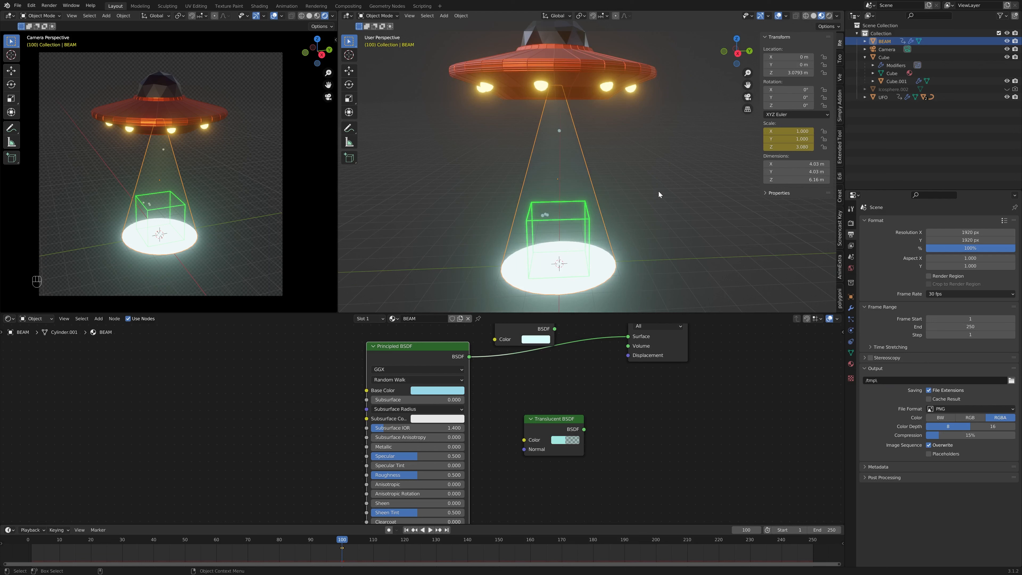
key(ctrl+z)
- Try parenting the light beam to the UFO, and undo the parenting
middle_drag(695, 197, 701, 190)
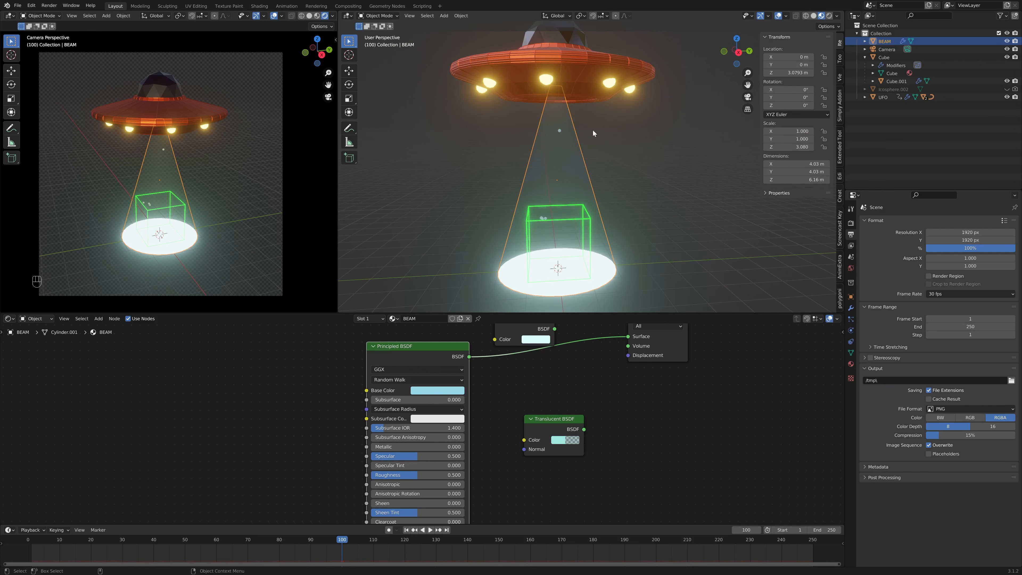
ctrl+click(581, 76)
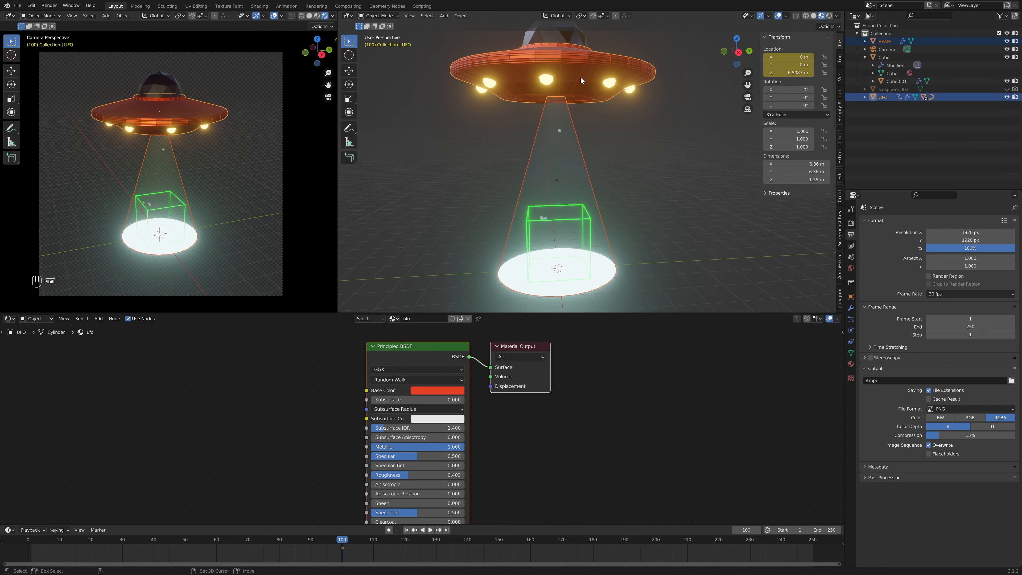
key(ctrl+p)
click(615, 97)
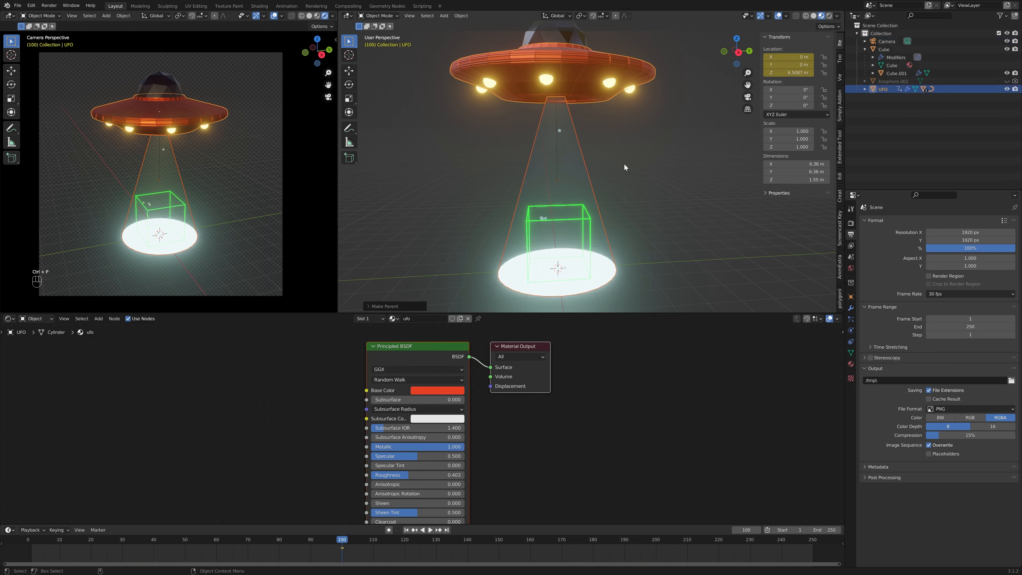
key(ctrl+z)
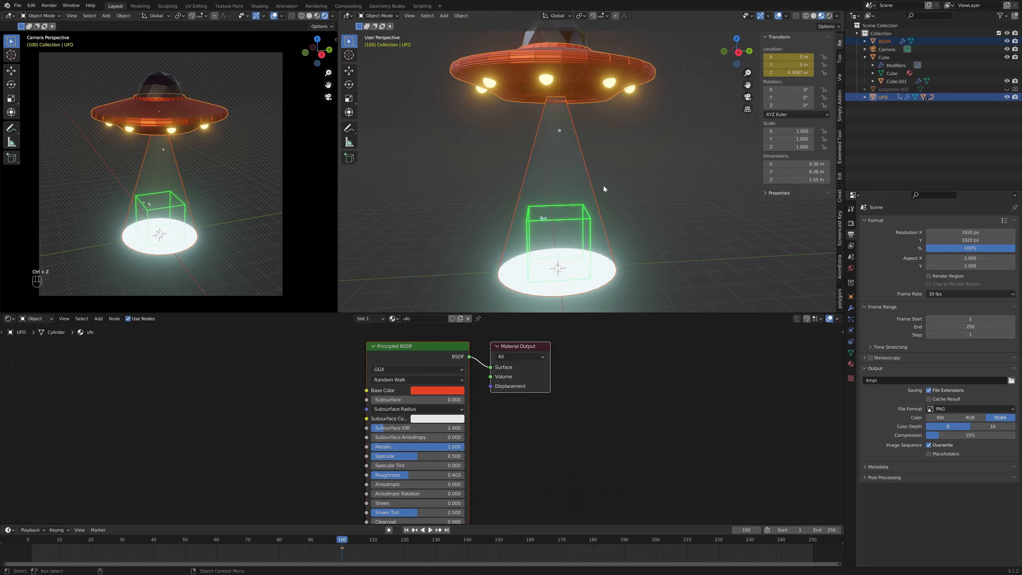
- Move only the light beam's origin up along Z to about 6.12 m, at the beam's tip under the UFO
click(643, 188)
click(566, 163)
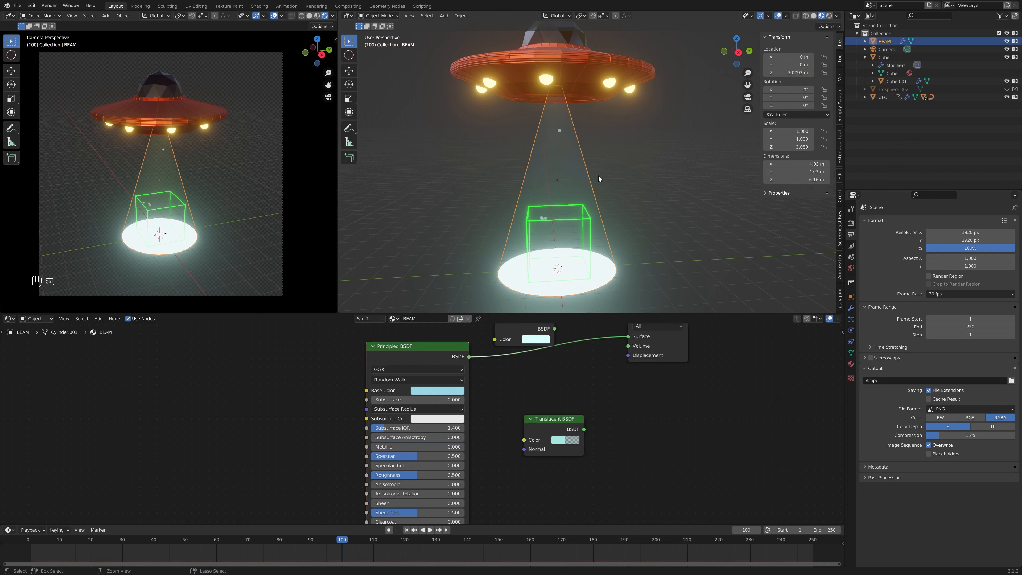
key(ctrl+period)
key(g)
key(z)
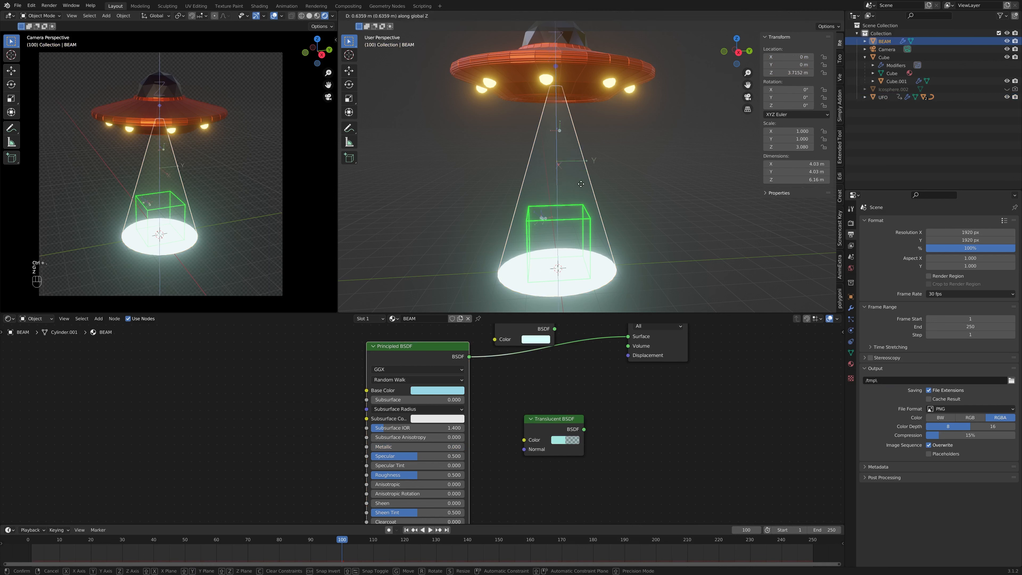
click(578, 116)
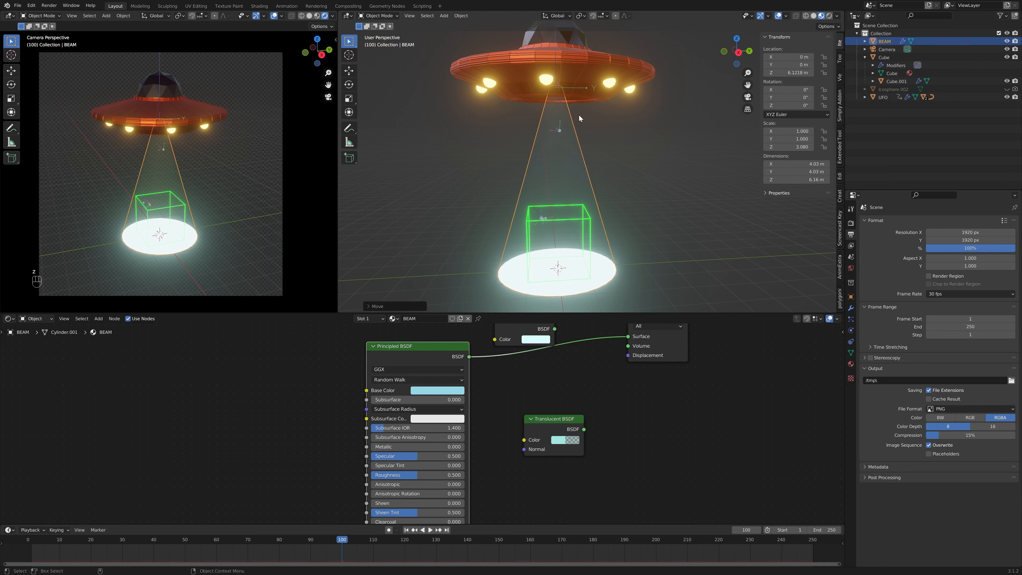
click(628, 163)
click(577, 136)
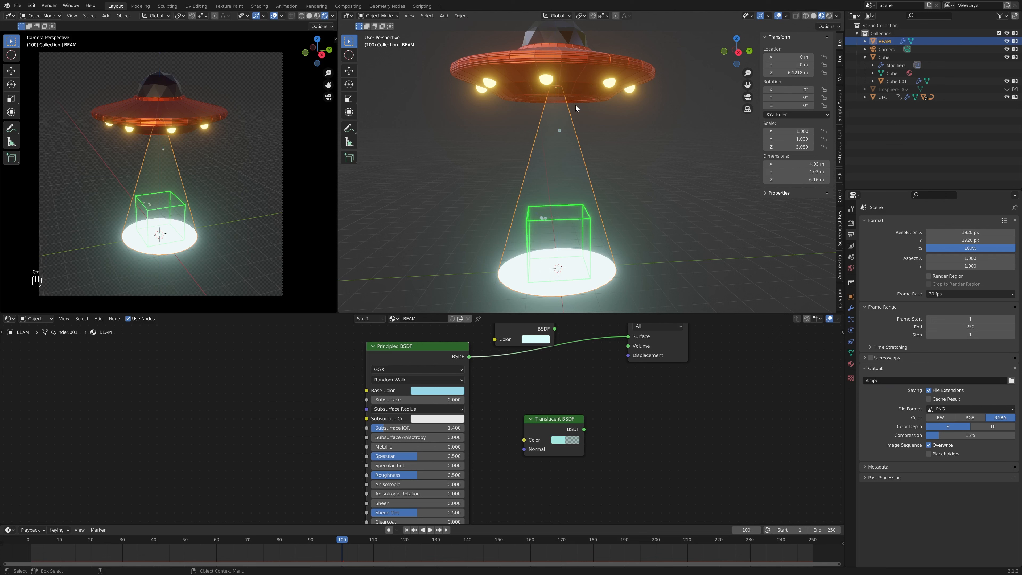
- Parent the light beam to the UFO saucer and clear the selection
click(586, 70)
key(i)
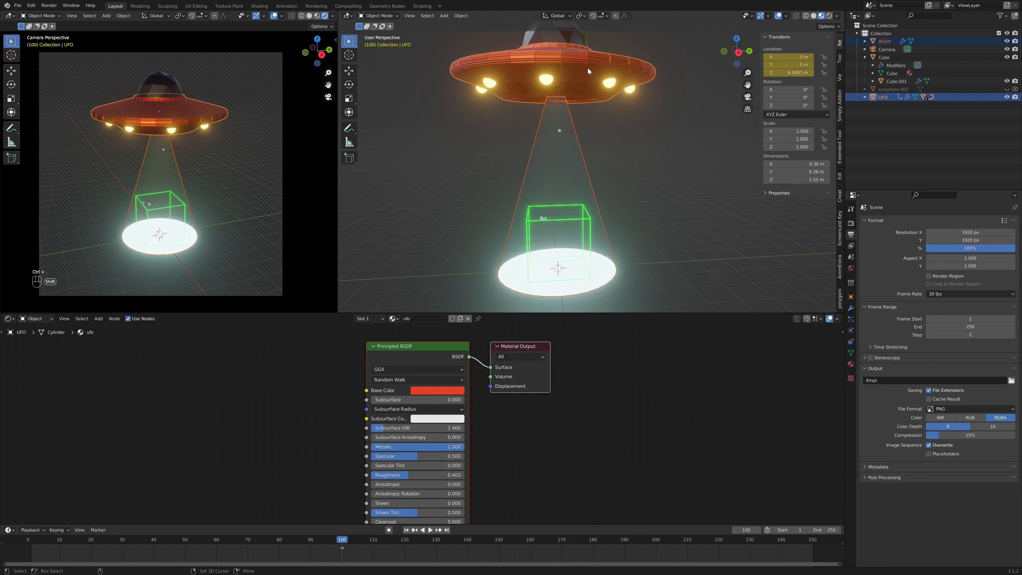
key(ctrl+p)
click(623, 81)
middle_drag(642, 126, 668, 119)
middle_drag(592, 87, 588, 116)
click(638, 142)
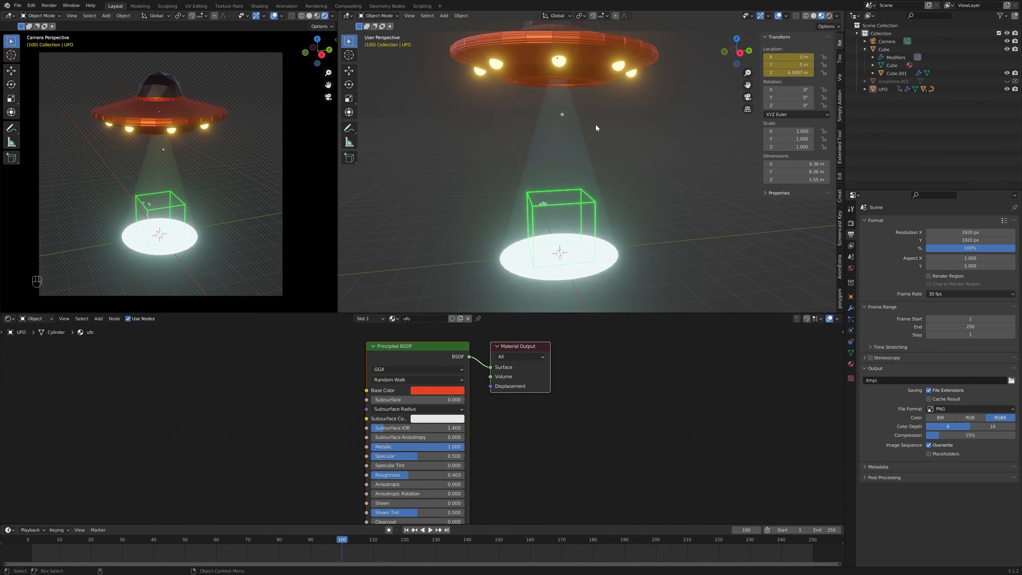
- Insert a Scale keyframe for the light beam at frame 100 and select the UFO saucer
click(572, 137)
key(i)
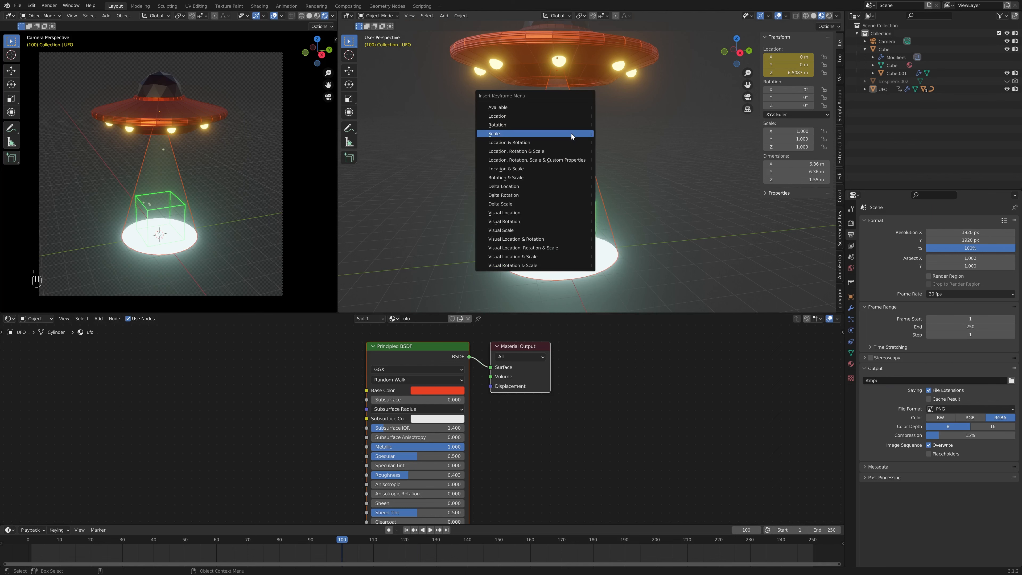
click(535, 131)
click(586, 39)
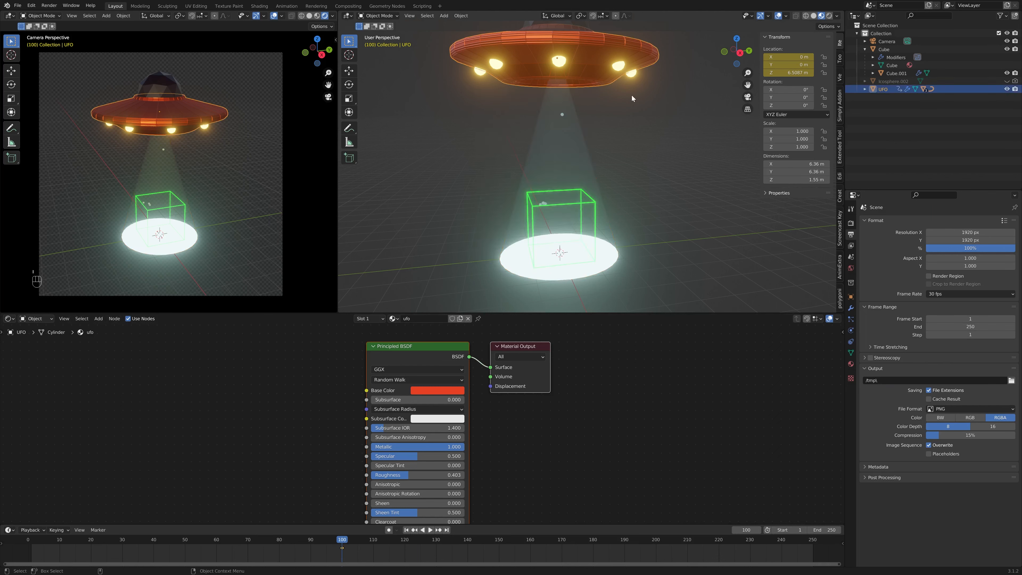
scroll(635, 109, down, 4)
middle_drag(637, 120, 663, 128)
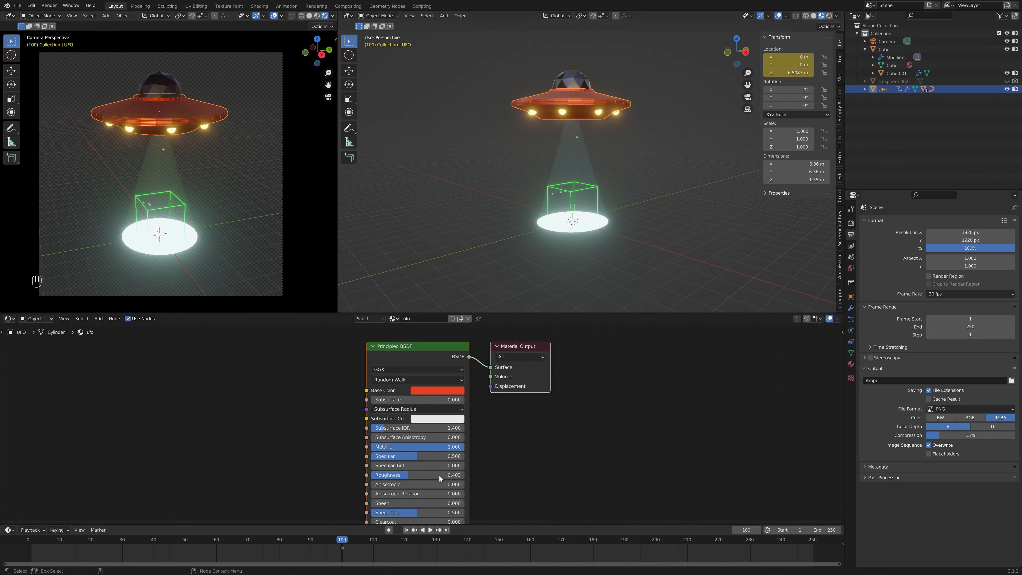
- Go to frame 90 and scale the light beam down to about 0.024 so it shrinks into the UFO's underside
key(space)
drag(342, 537, 310, 535)
key(space)
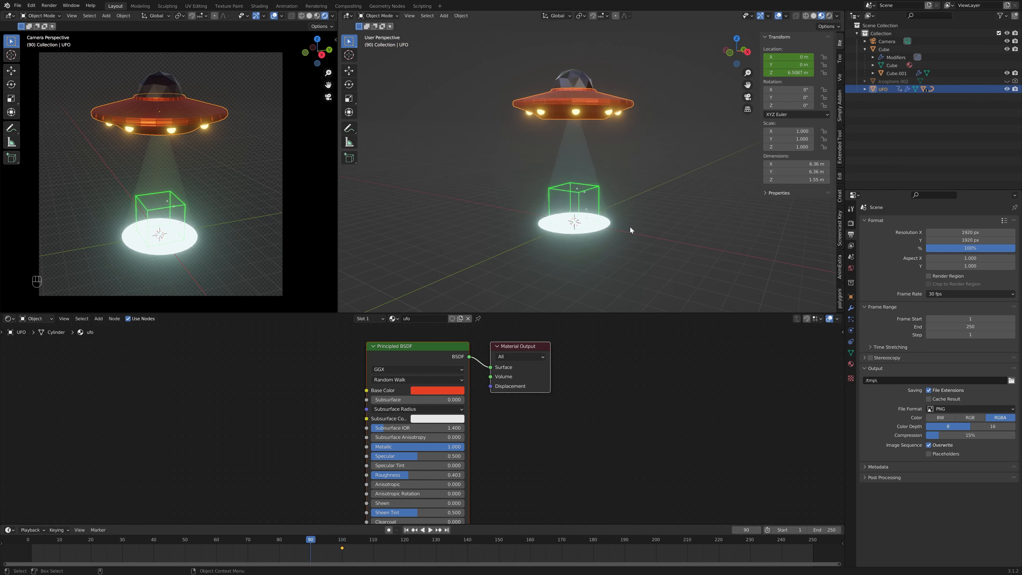
click(590, 162)
middle_drag(700, 238, 728, 237)
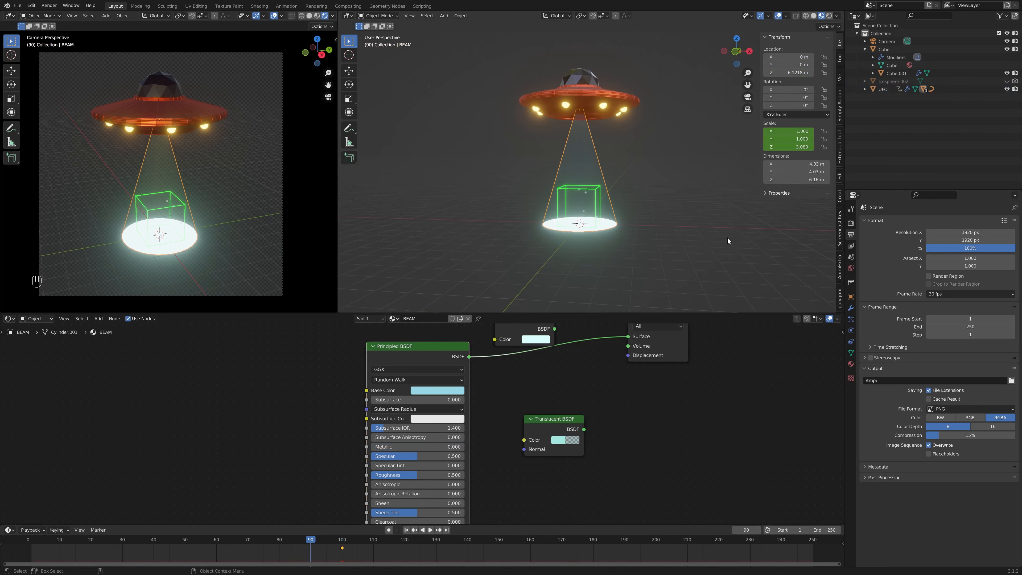
key(s)
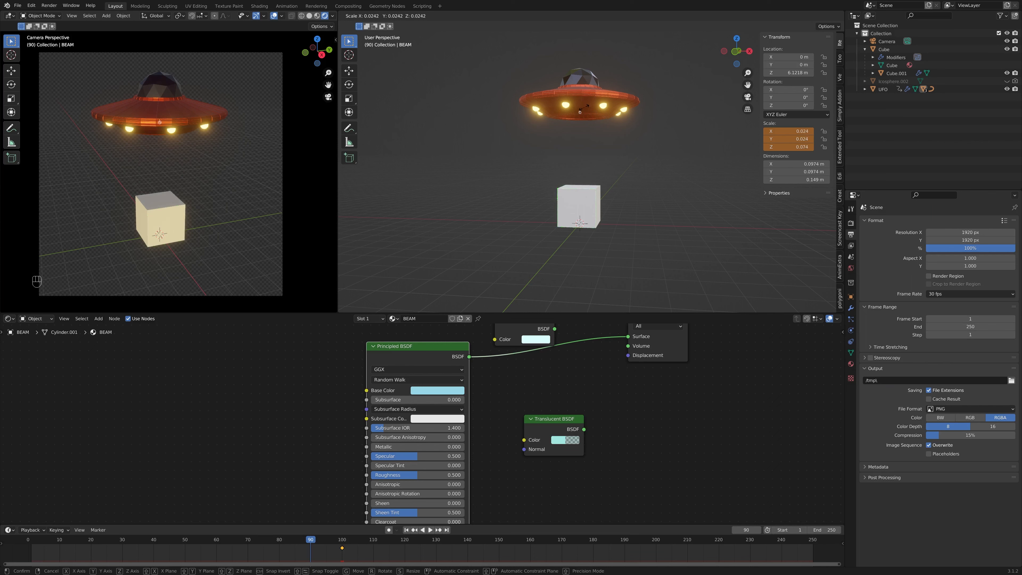
click(584, 106)
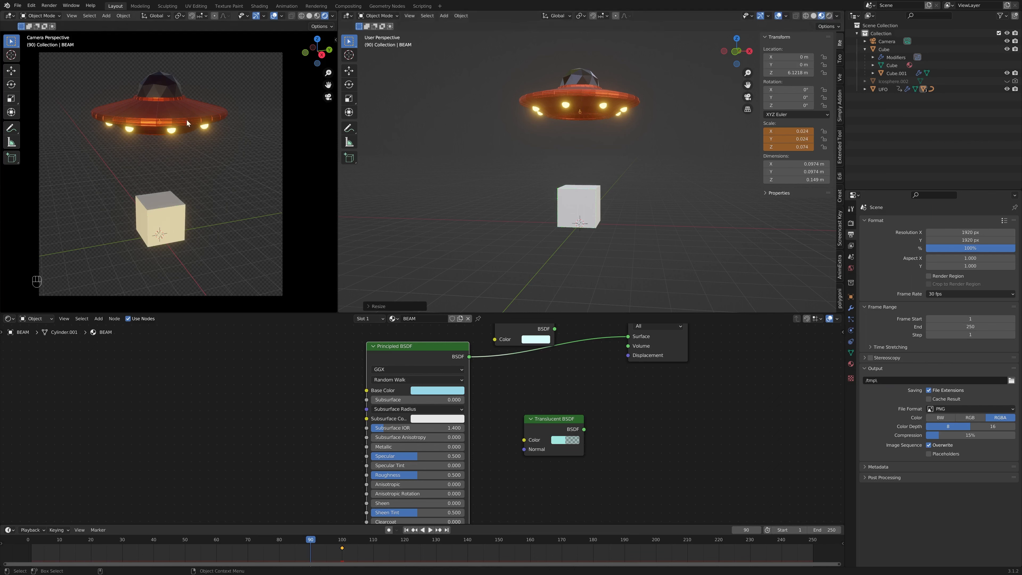
- Insert a Scale keyframe for the shrunken light beam at frame 90 and play back its growth
scroll(643, 132, up, 4)
shift+middle_drag(643, 132, 627, 214)
scroll(628, 214, up, 2)
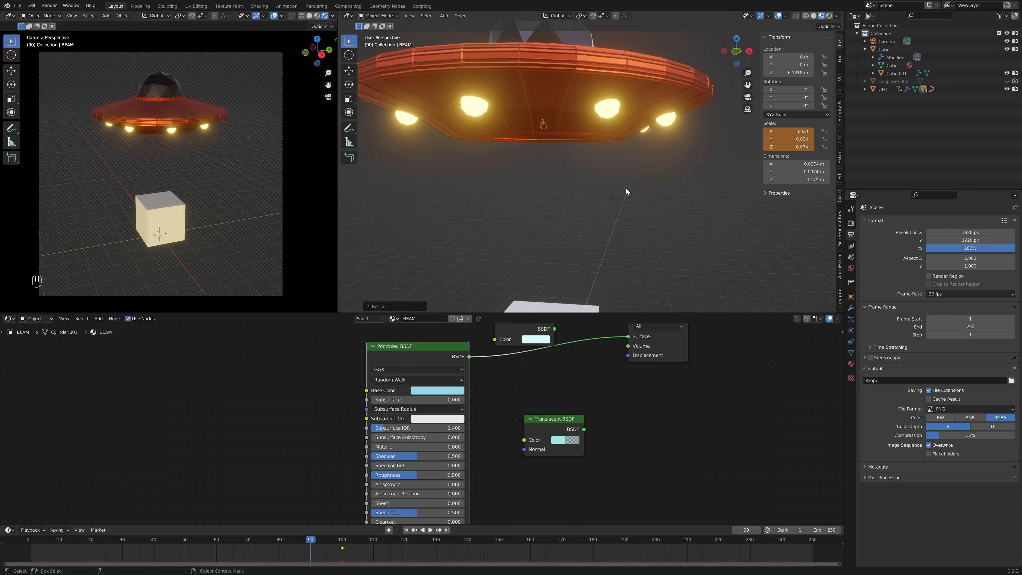
key(i)
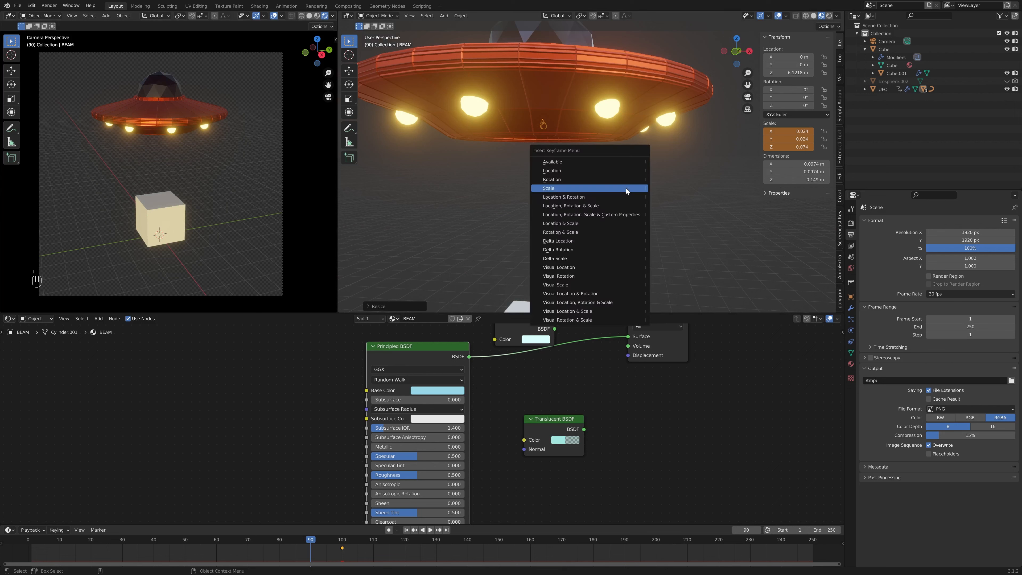
click(565, 189)
key(space)
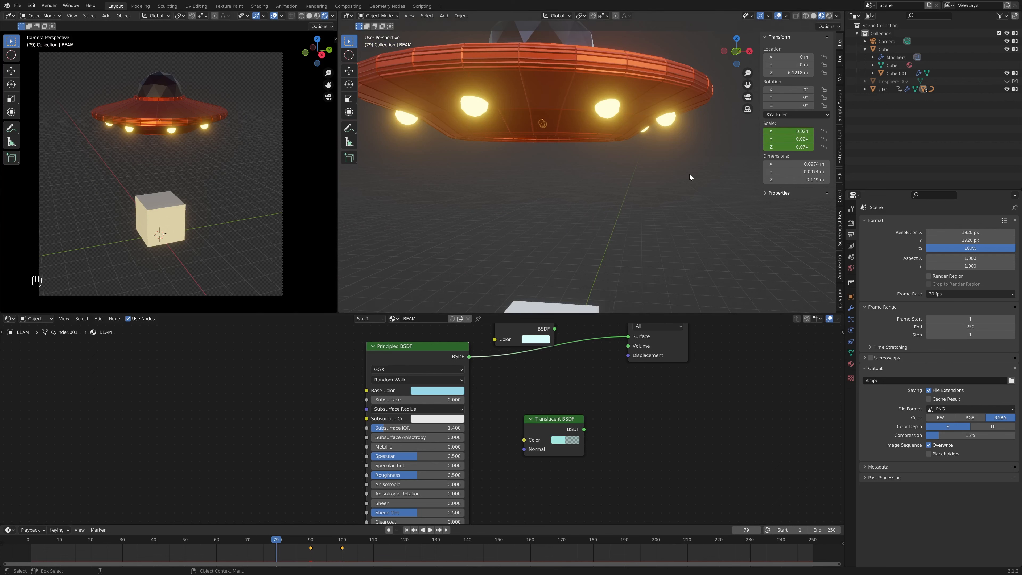
scroll(688, 169, down, 6)
key(space)
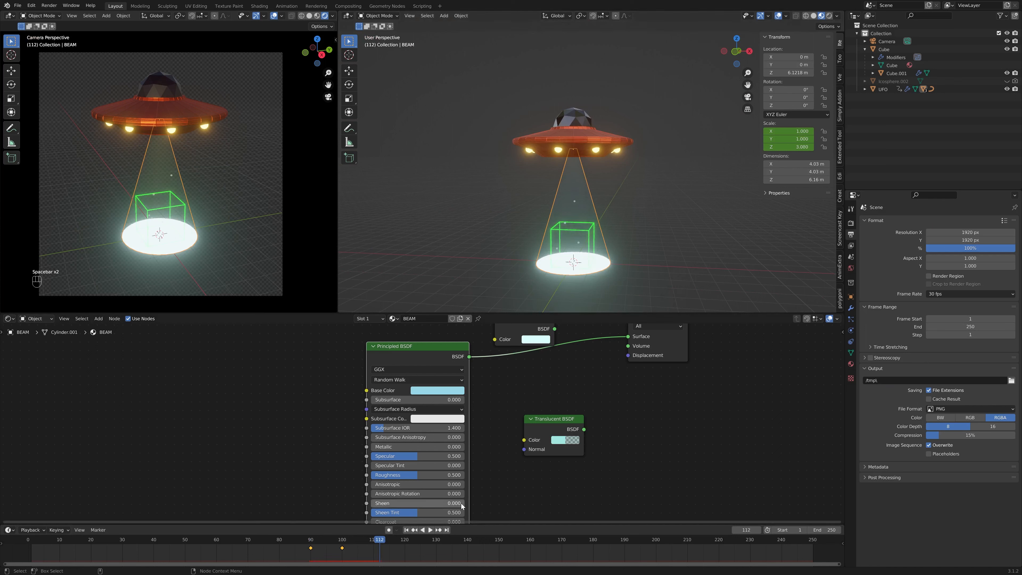
- Insert a Scale keyframe for the full-size light beam at frame 160
drag(380, 542, 422, 542)
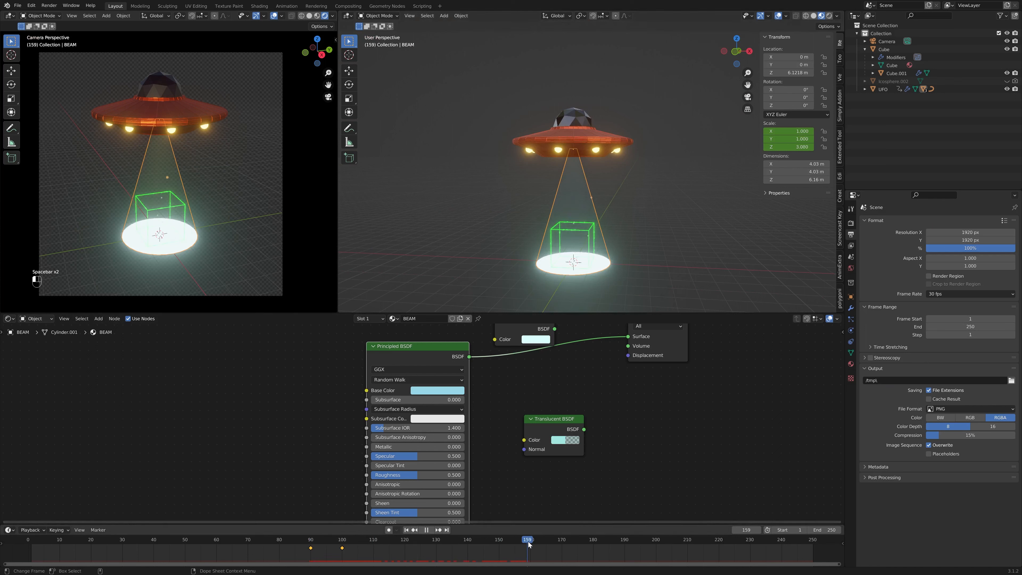
drag(528, 541, 530, 542)
key(i)
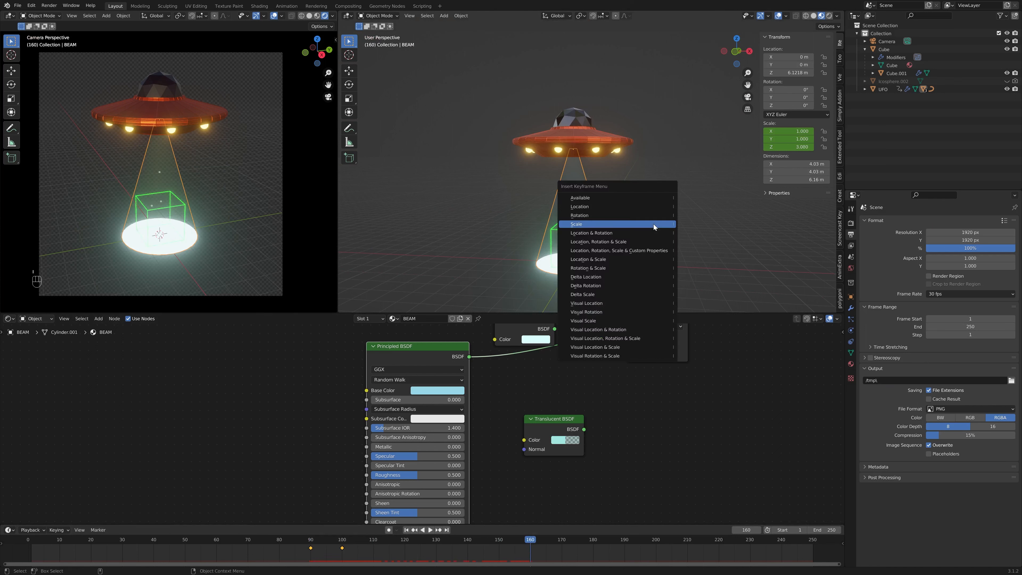
click(653, 223)
- At frame 165, shrink the light beam to a scale of about 0.028 and insert a Scale keyframe
drag(531, 541, 544, 540)
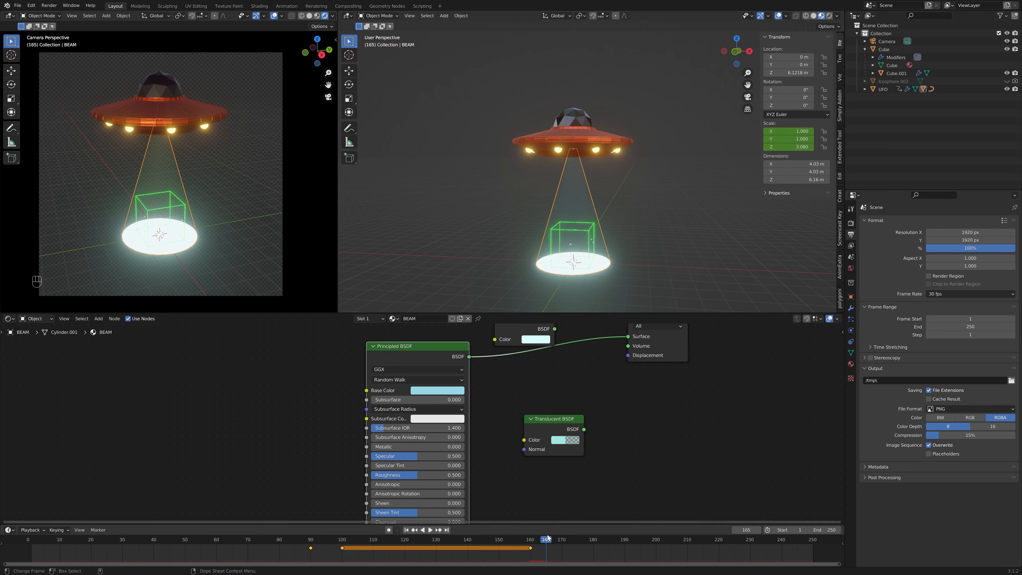
scroll(601, 321, up, 1)
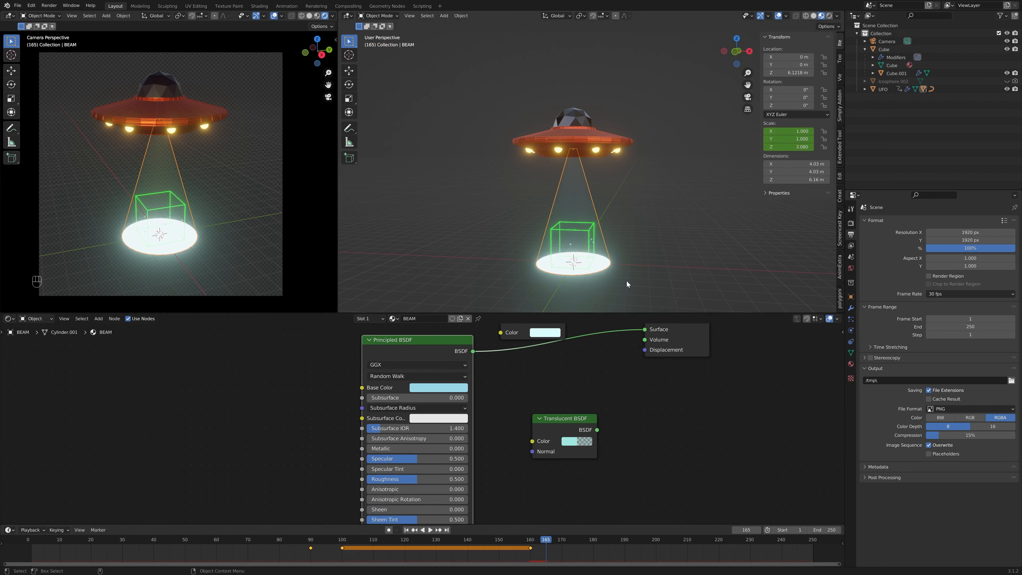
scroll(642, 266, up, 1)
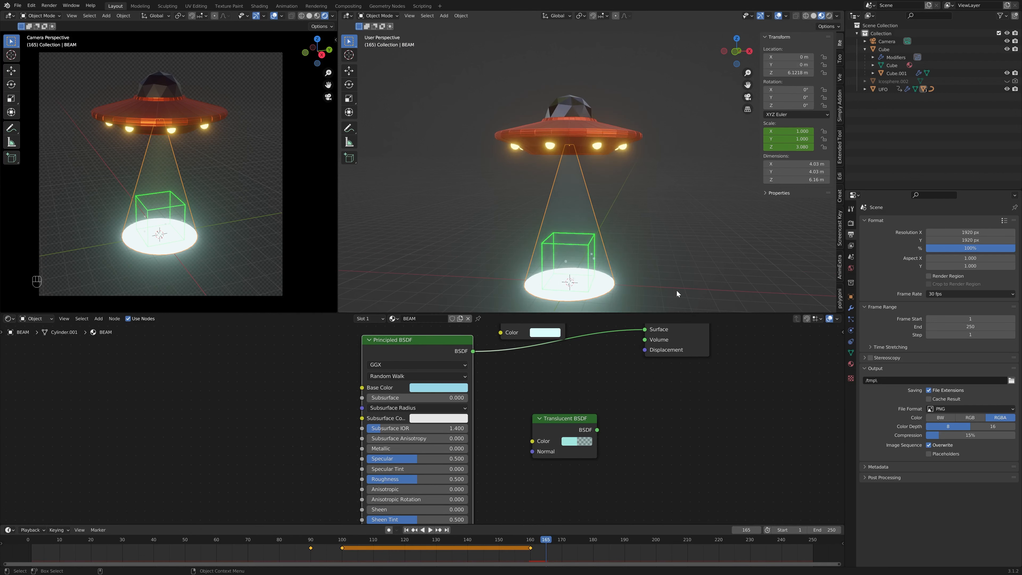
key(s)
key(z)
right_click(626, 196)
key(s)
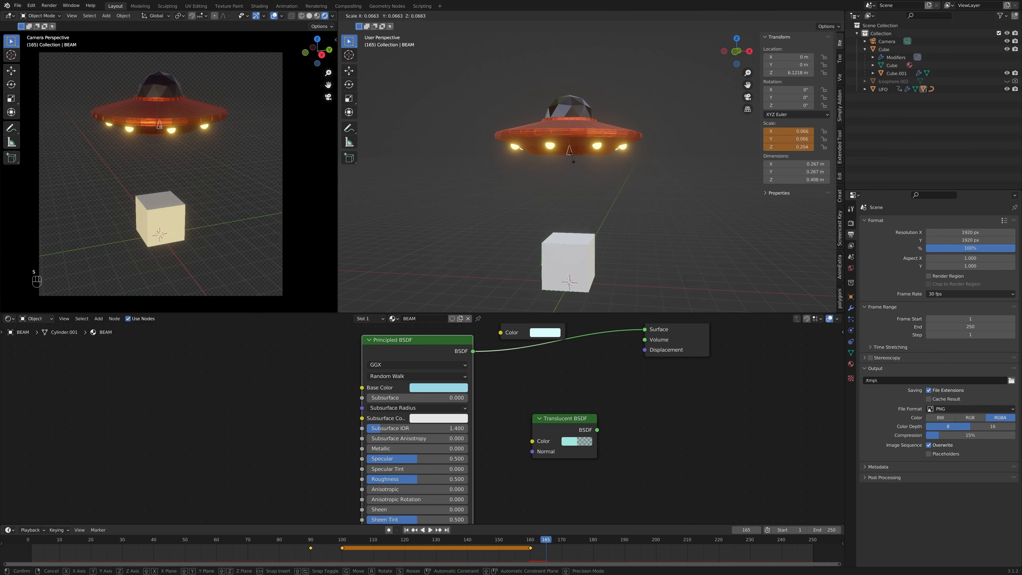
click(580, 158)
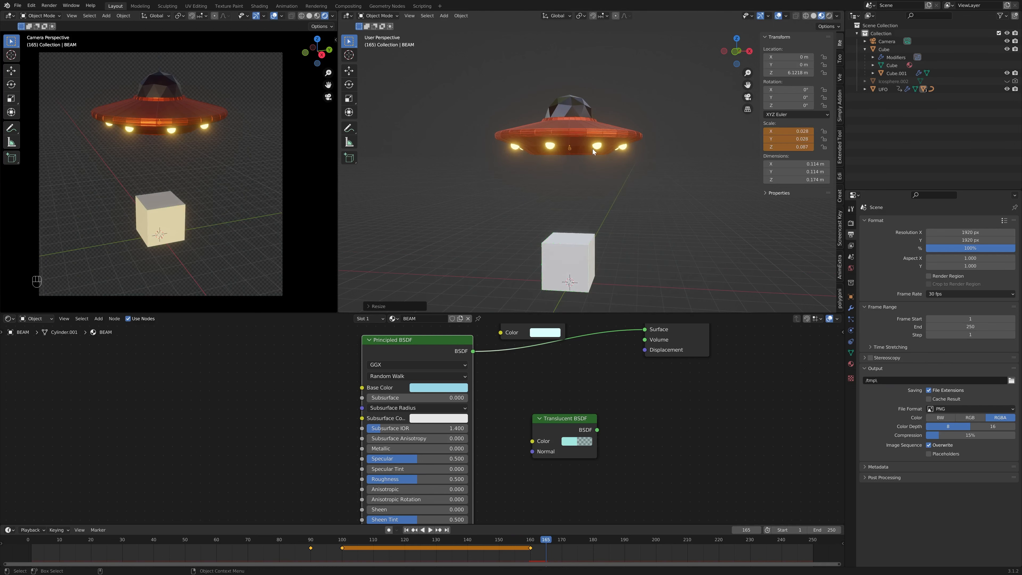
key(i)
click(591, 149)
- Play back the animation to review the light beam opening and closing, stopping at frame 175
middle_drag(610, 262, 634, 232)
click(302, 555)
key(space)
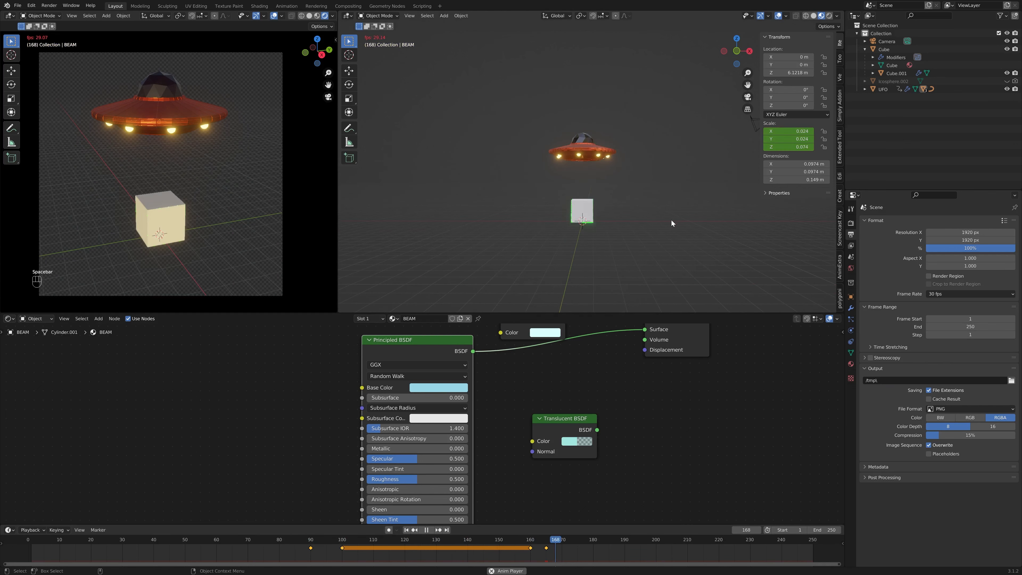
key(space)
- Compare the UFO and light beam timing around frame 100, and move the UFO's Location keyframe to frame 85
middle_drag(637, 131, 605, 193)
scroll(666, 166, up, 3)
click(593, 147)
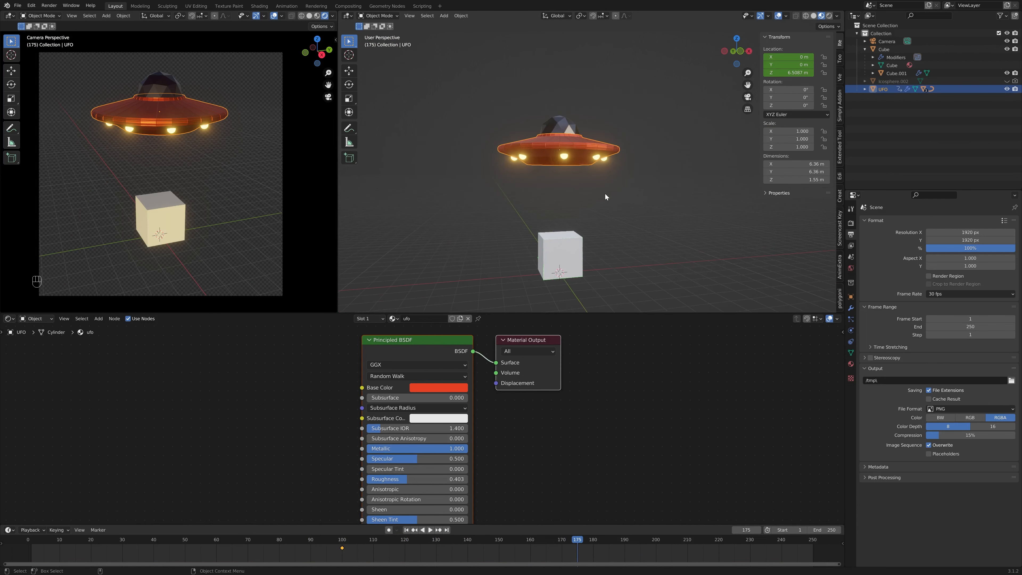
scroll(578, 180, up, 1)
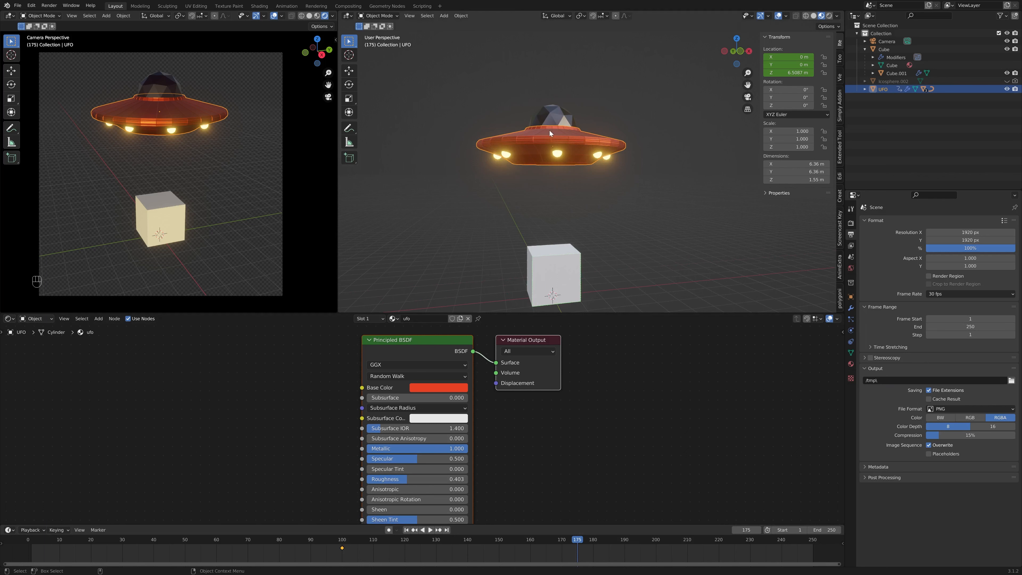
drag(575, 538, 405, 538)
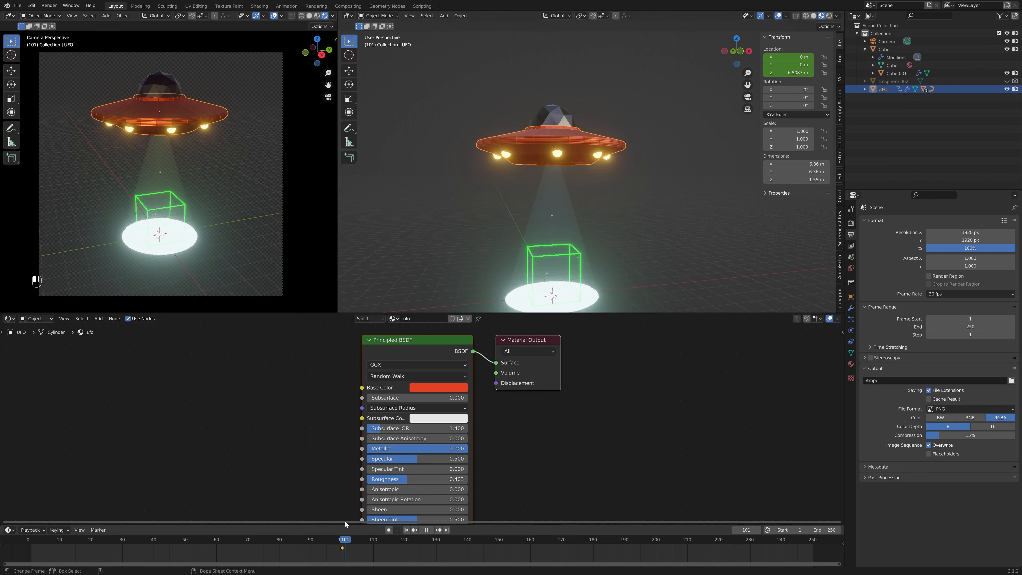
drag(345, 521, 341, 521)
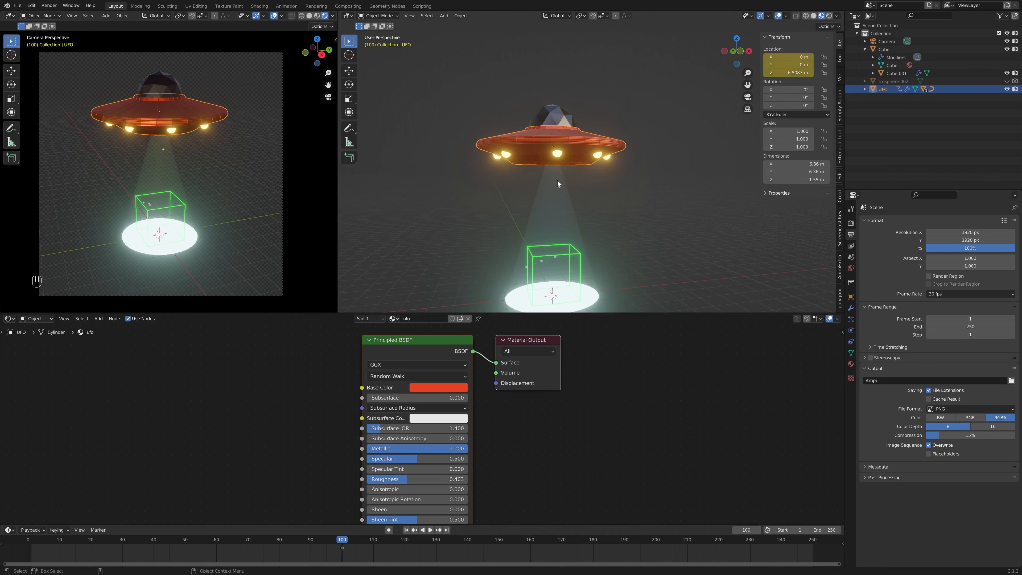
click(557, 183)
drag(334, 545, 288, 537)
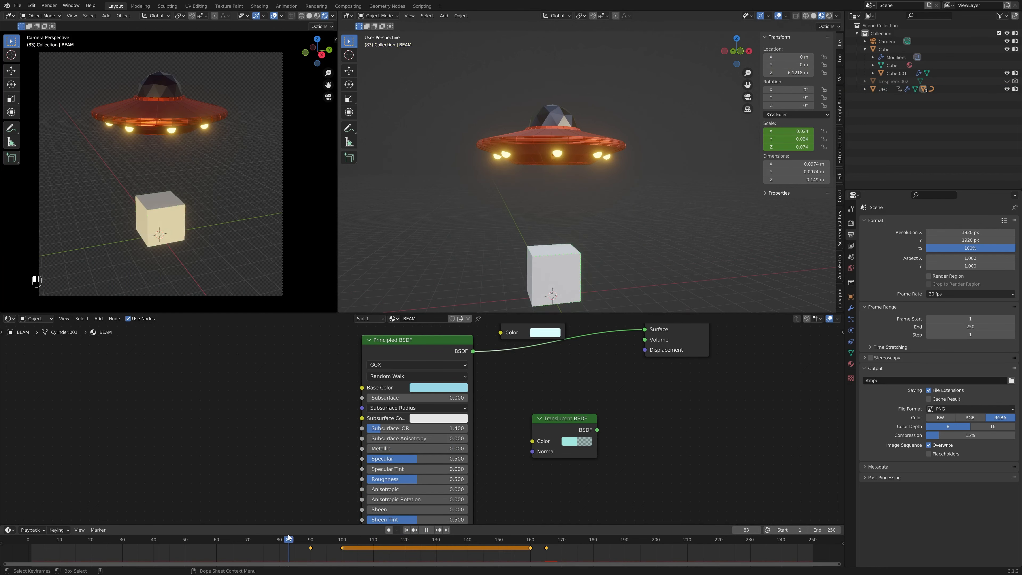
key(space)
click(585, 137)
drag(342, 551, 297, 550)
- At frame 168, insert a Location keyframe for the UFO, undoing the Scale keyframe inserted by mistake
key(space)
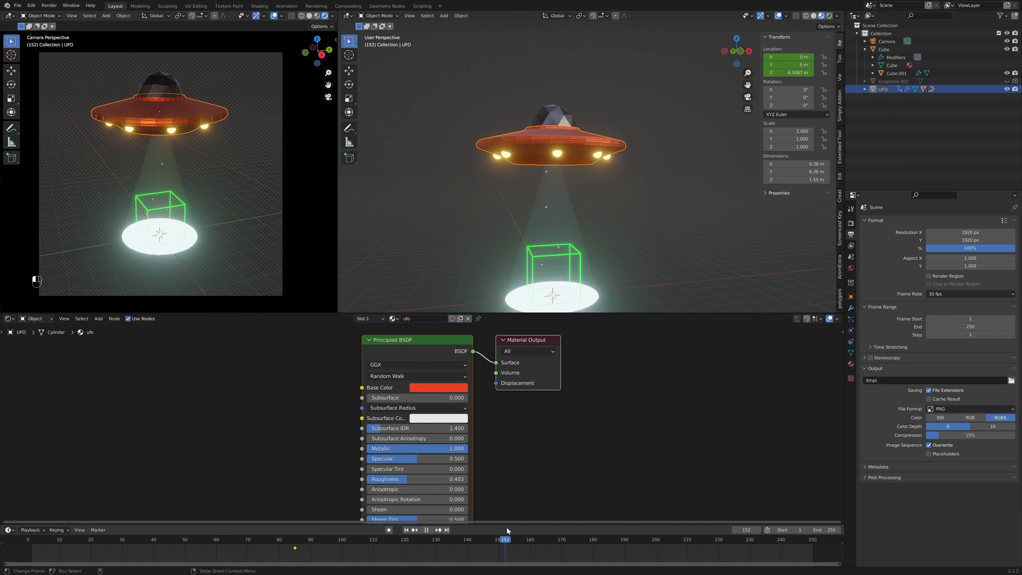
drag(538, 541, 557, 543)
click(545, 224)
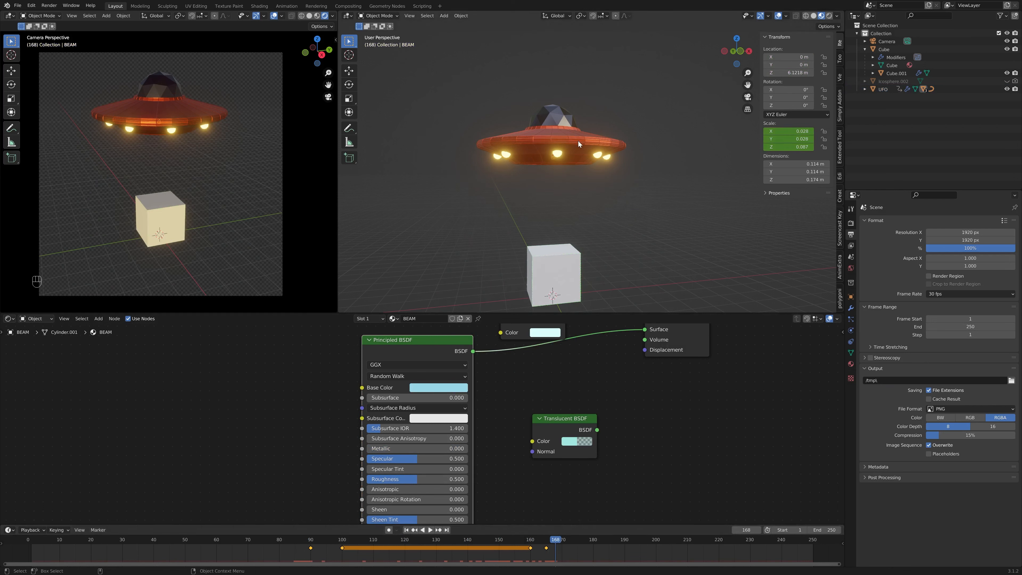
click(578, 141)
key(i)
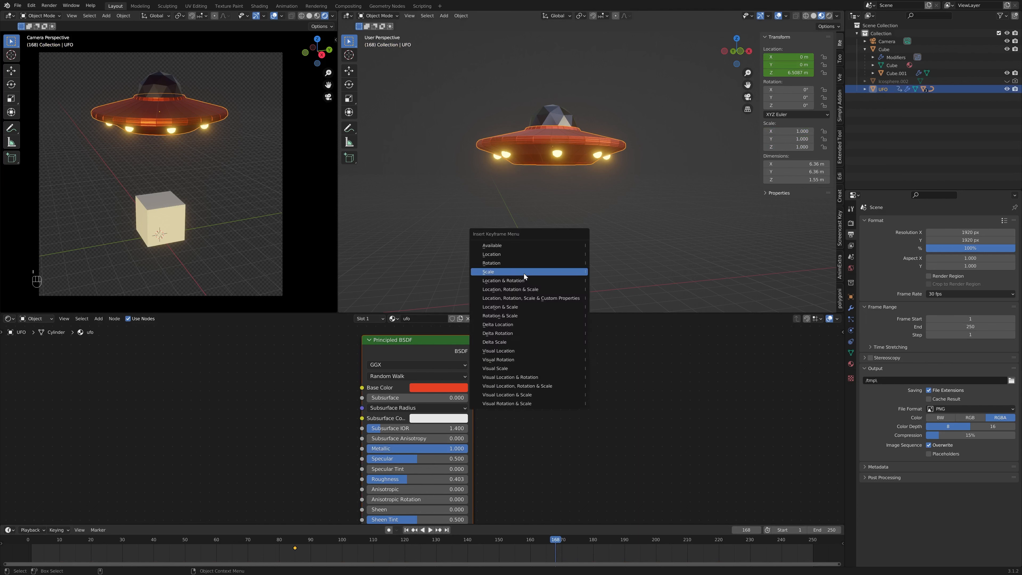
click(565, 272)
key(ctrl+z)
key(i)
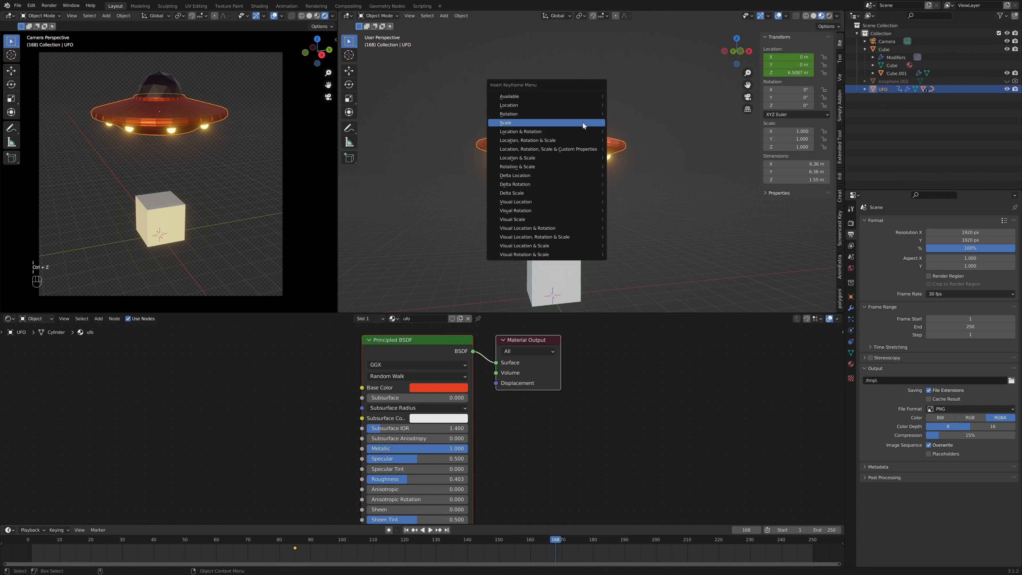
click(524, 106)
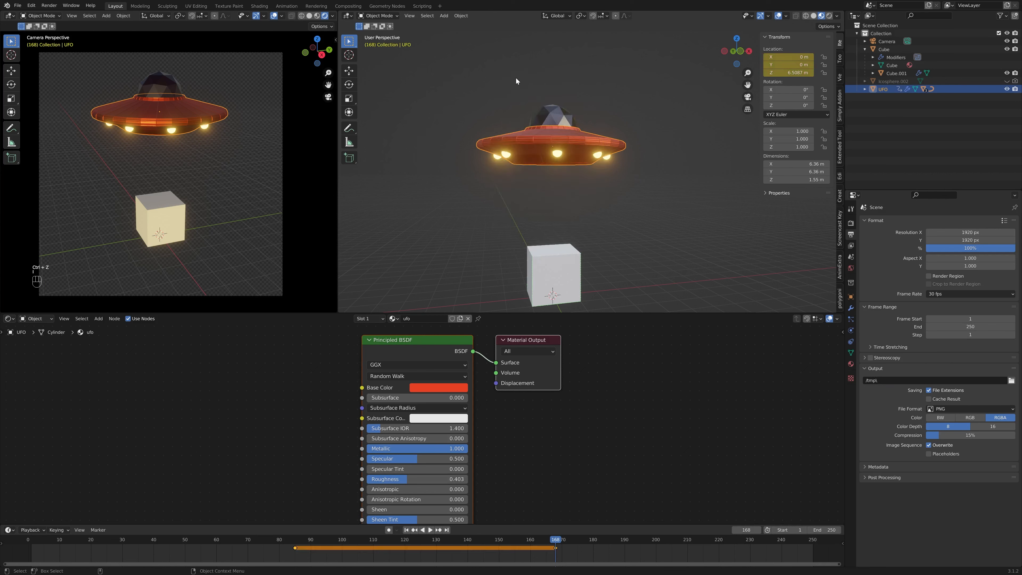
- Return to frame 1 and insert a Rotation keyframe for the UFO
key(space)
drag(556, 539, 26, 506)
key(space)
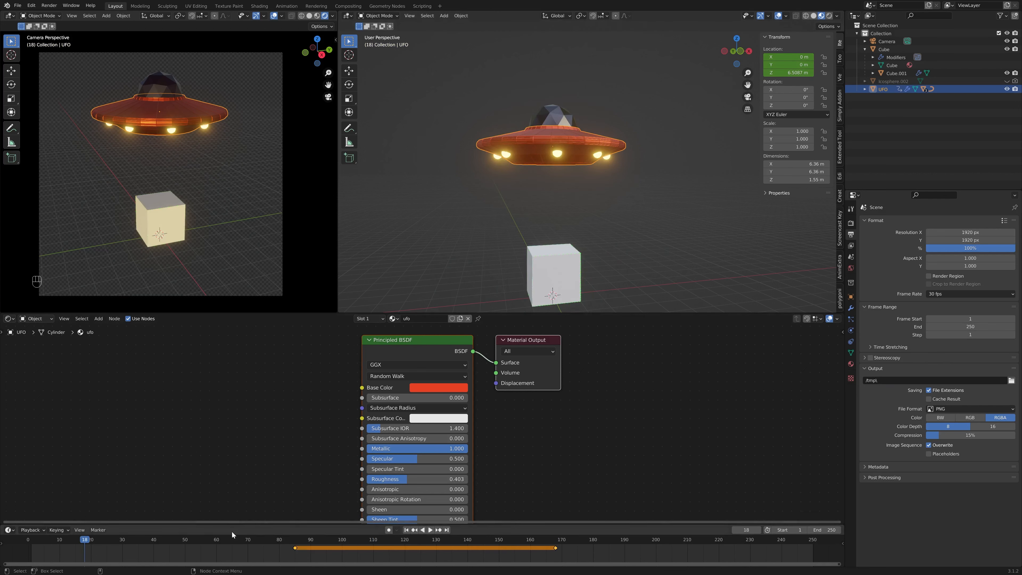
click(406, 530)
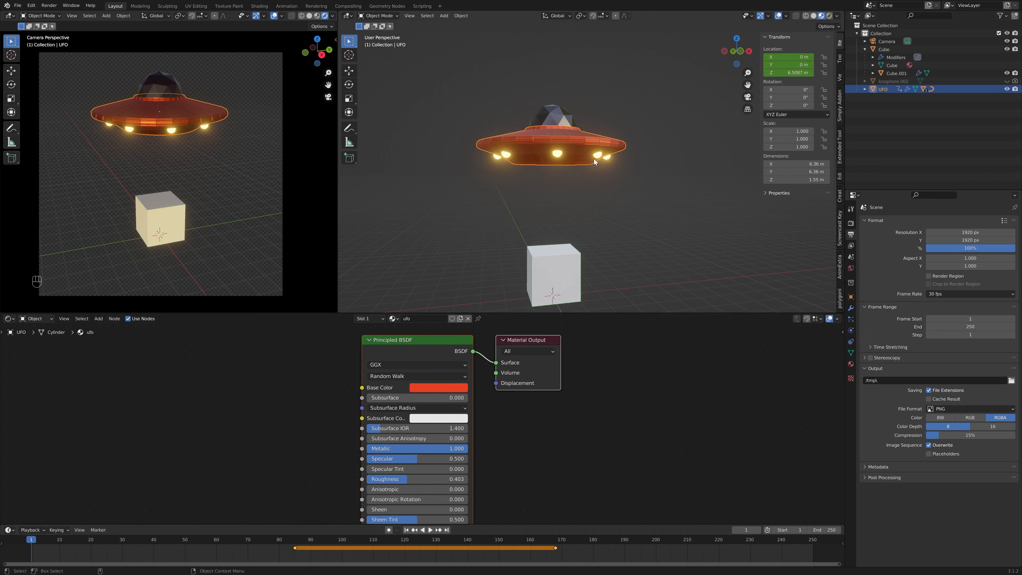
key(i)
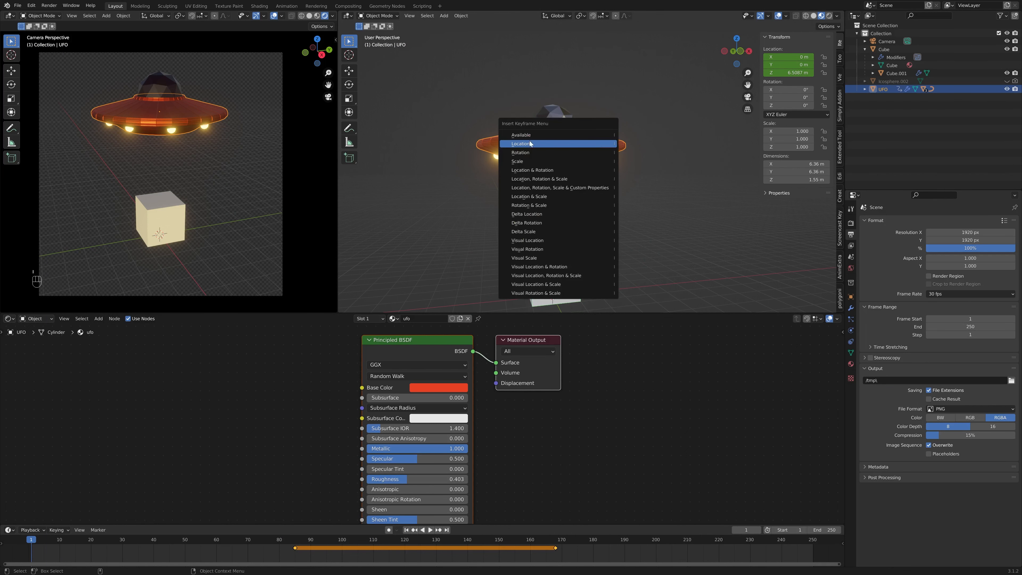
click(543, 153)
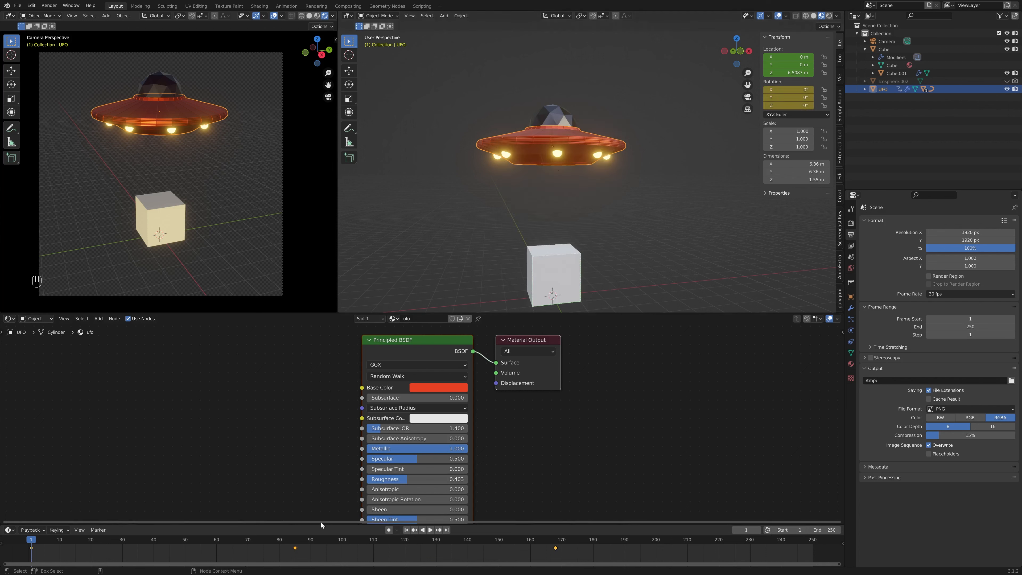
- At frame 250, set the UFO's Z rotation to 3600°, insert a Rotation keyframe and briefly play the spin
drag(31, 541, 504, 539)
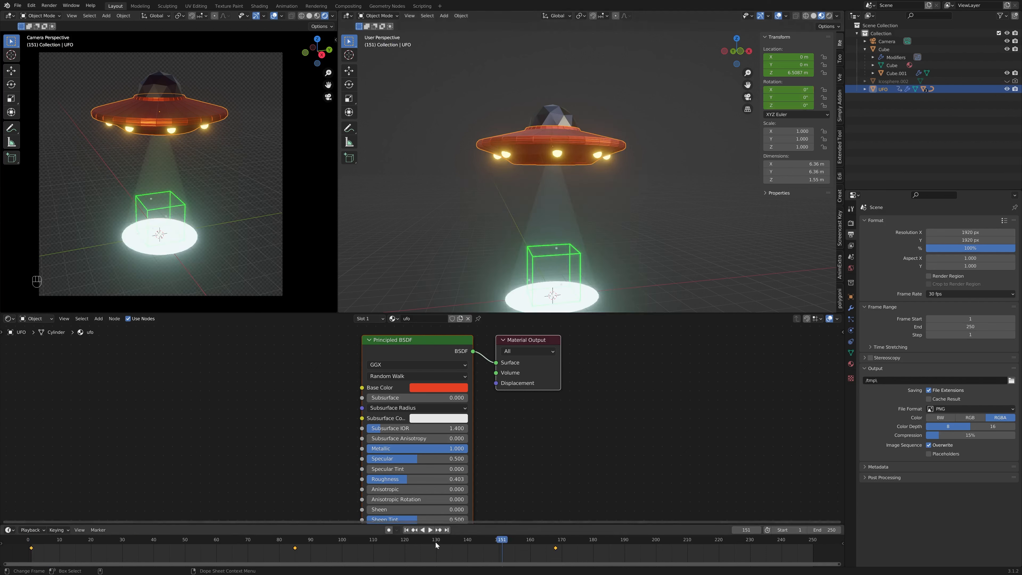
click(447, 531)
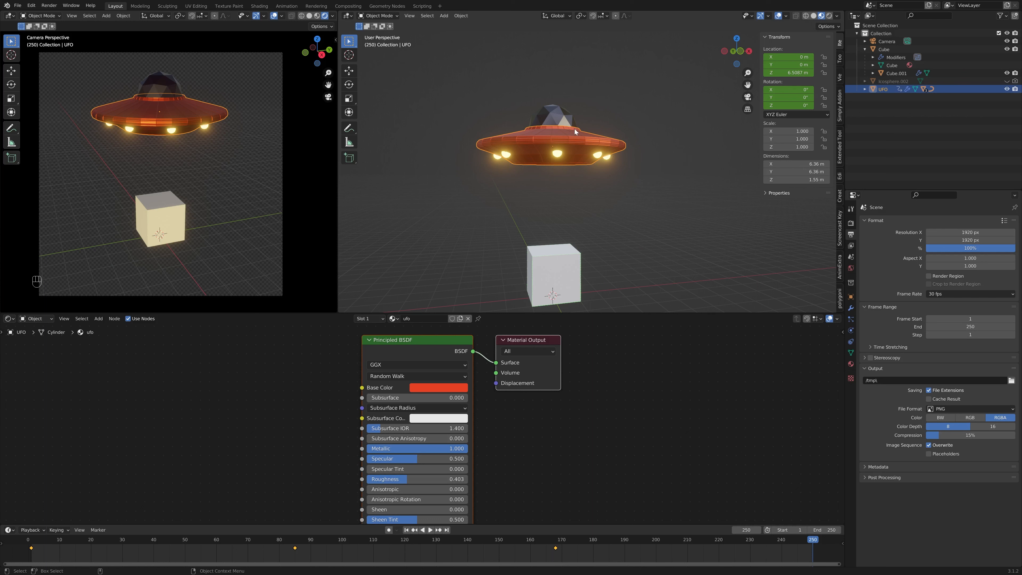
mouse_move(789, 106)
mouse_down()
mouse_move(1020, 105)
mouse_move(784, 108)
mouse_up()
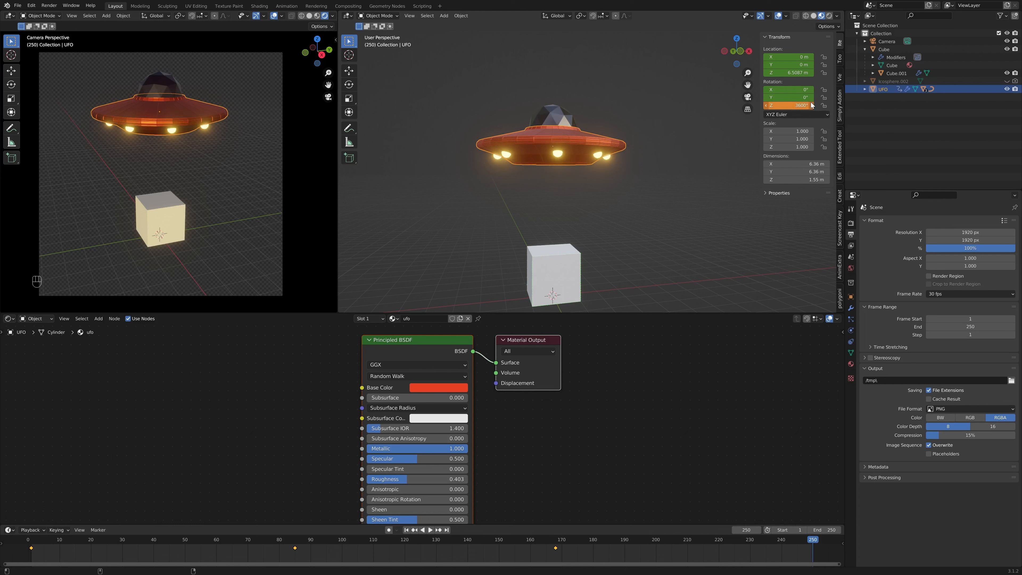
key(i)
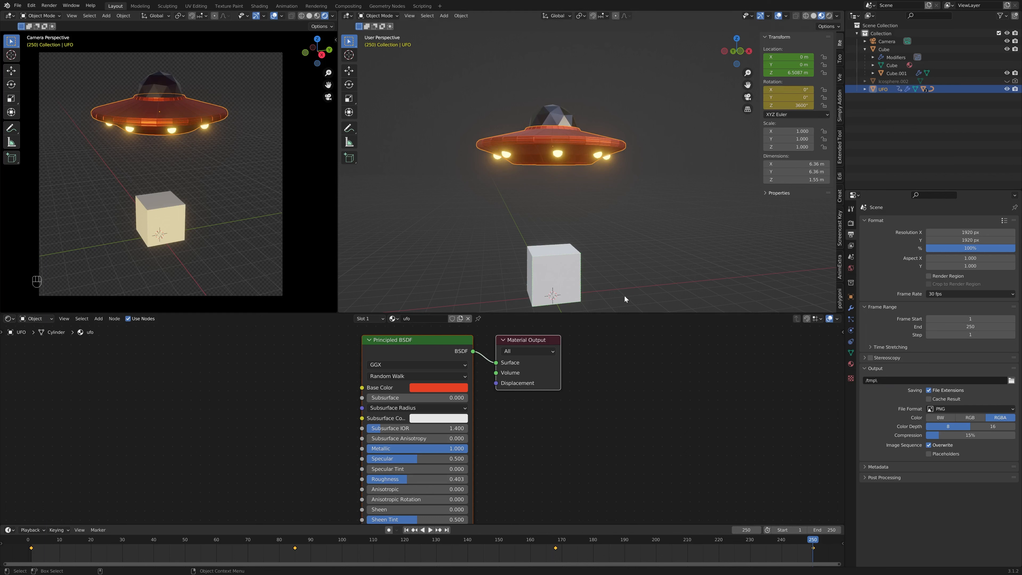
key(space)
key(space)
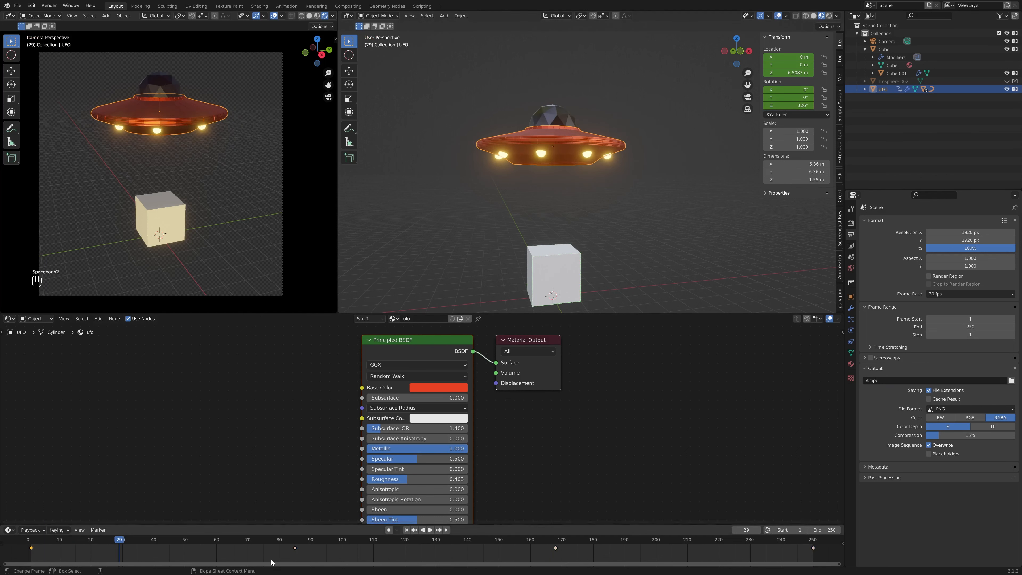
- Set the interpolation mode of the UFO's keyframes at frames 1 and 250 to Linear
click(31, 549)
key(z)
key(z)
key(z)
key(z)
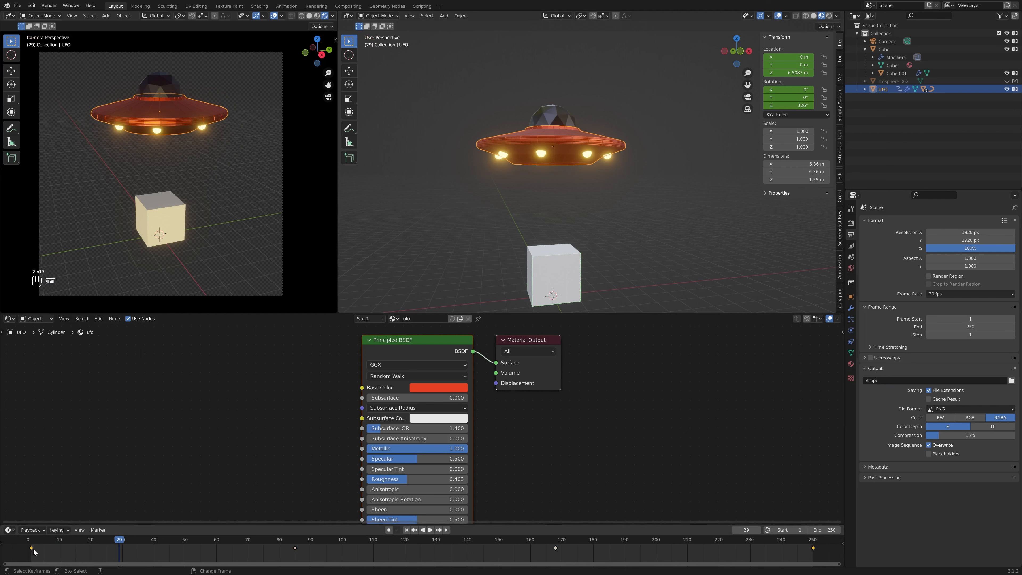
right_click(66, 558)
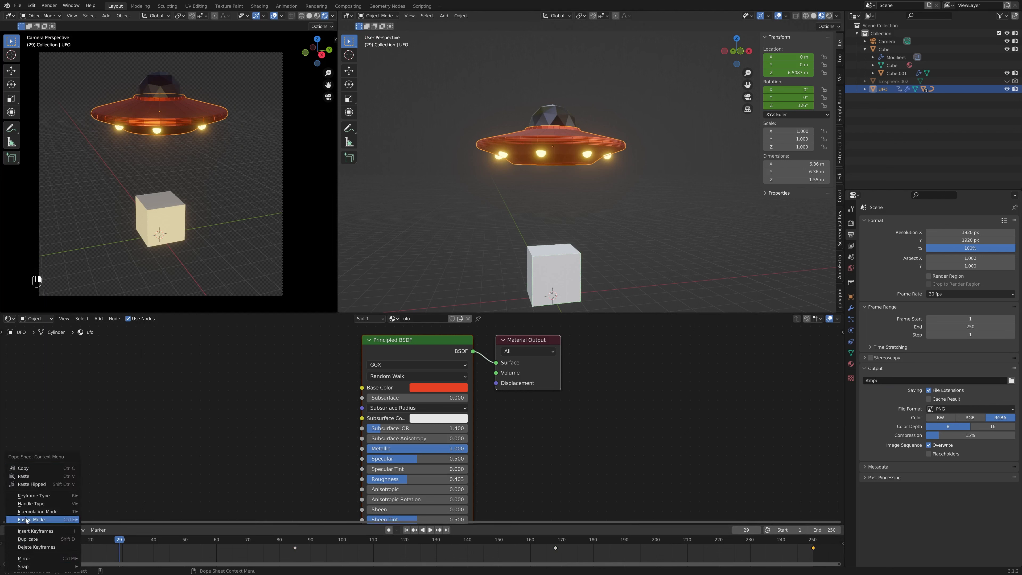
right_click(60, 550)
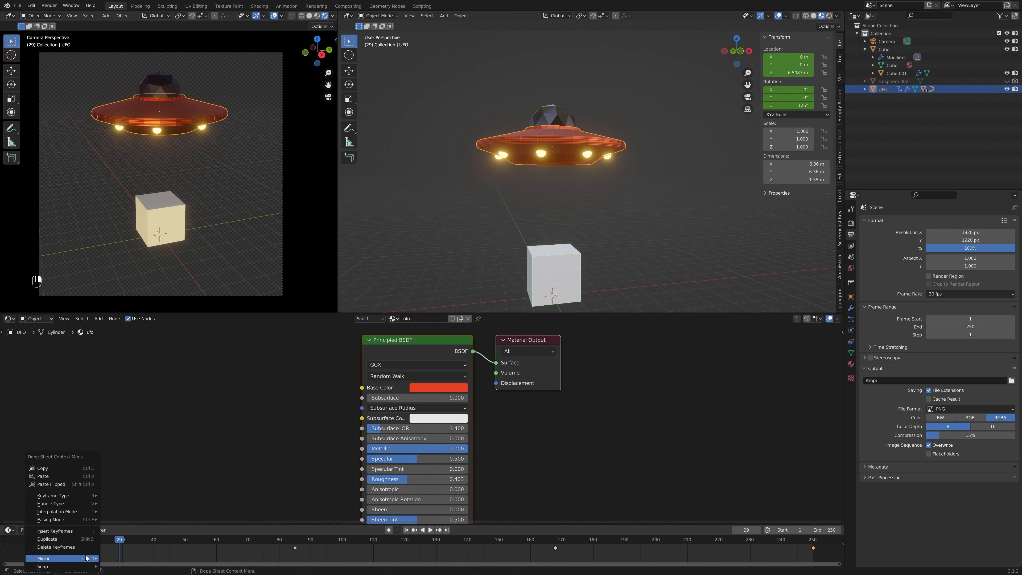
mouse_move(58, 515)
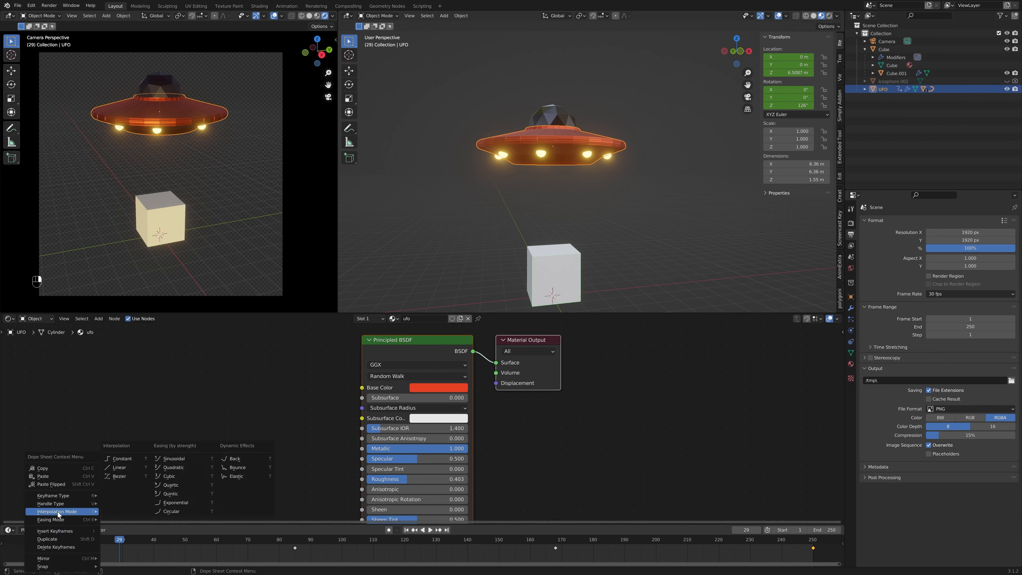
click(119, 467)
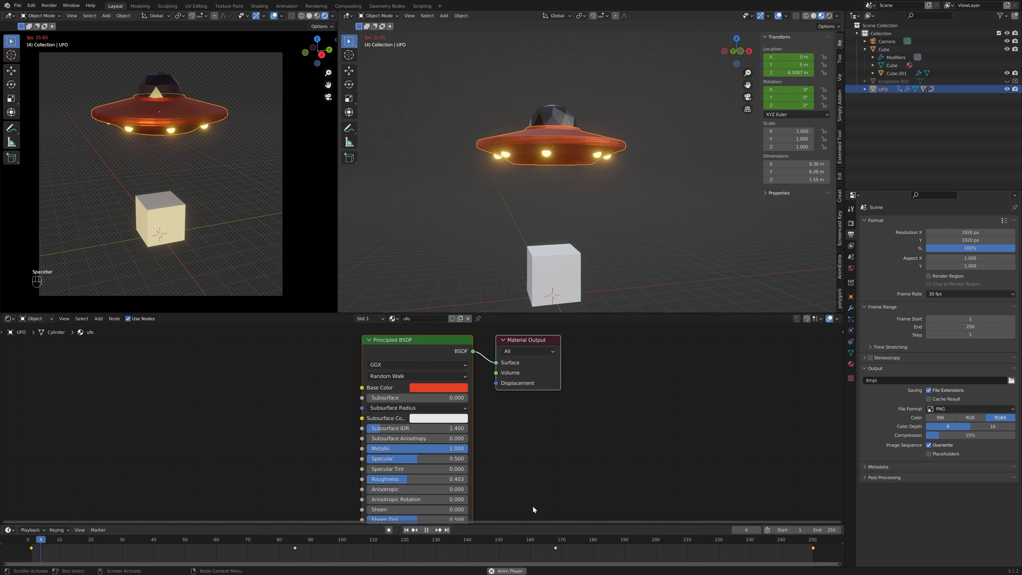
- Play back the animation and review the UFO's spin together with the light beam, stopping at frame 206
key(space)
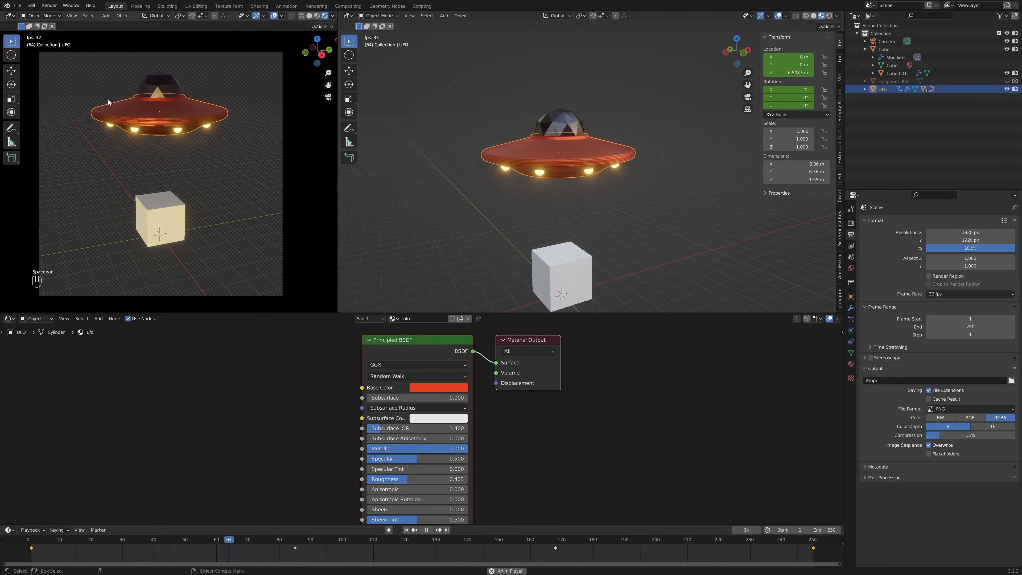
click(704, 166)
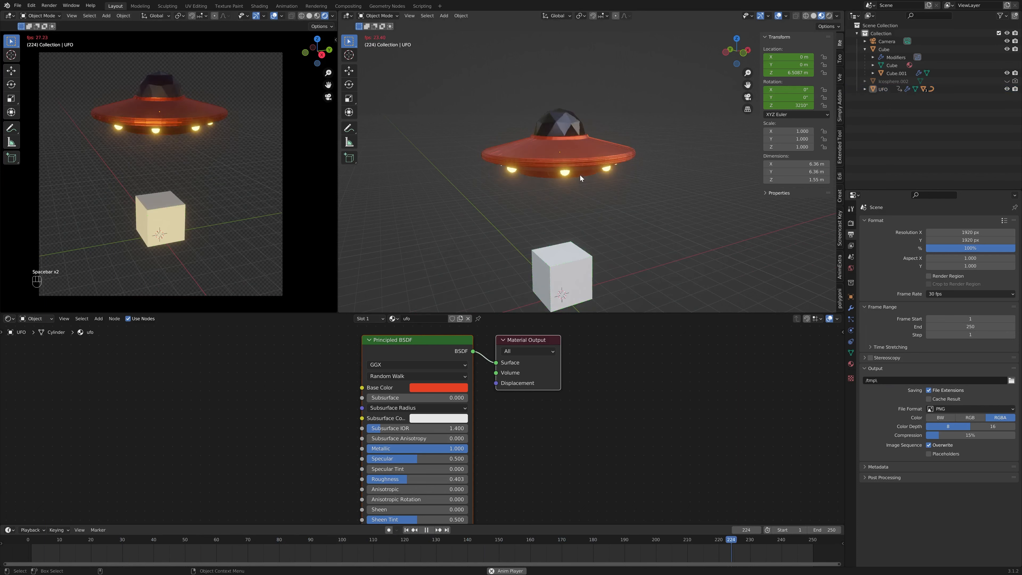
key(space)
key(space)
middle_drag(156, 93, 148, 118)
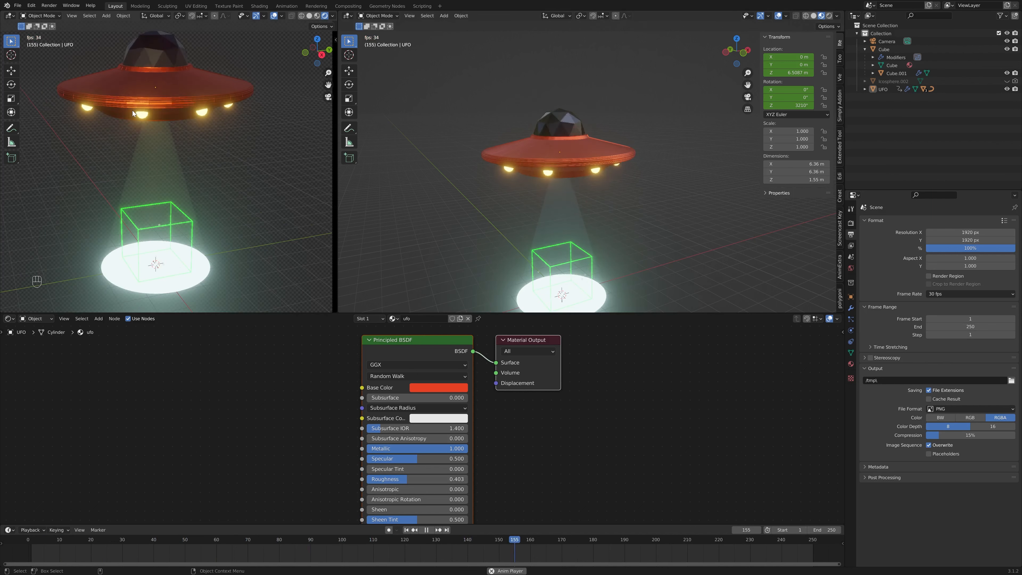
key(space)
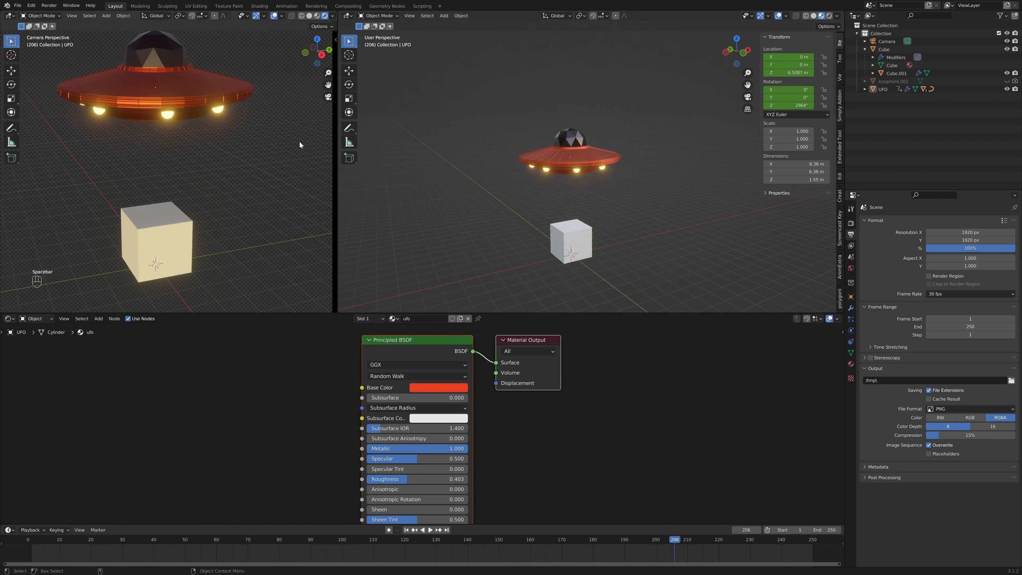
- In the UFO's Edit Mode, select the face loop forming the collar around the base of the dome
scroll(591, 212, up, 6)
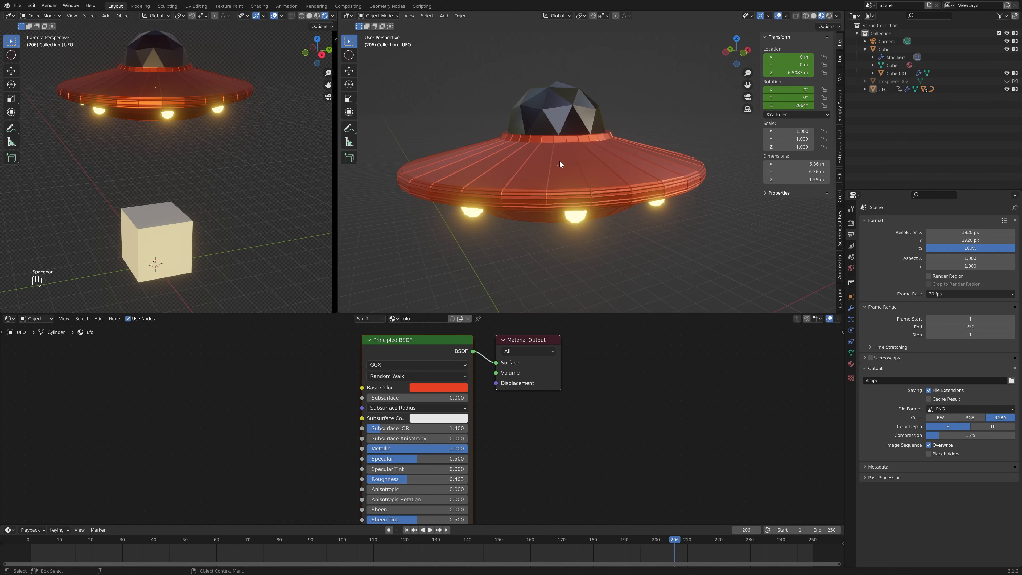
click(621, 186)
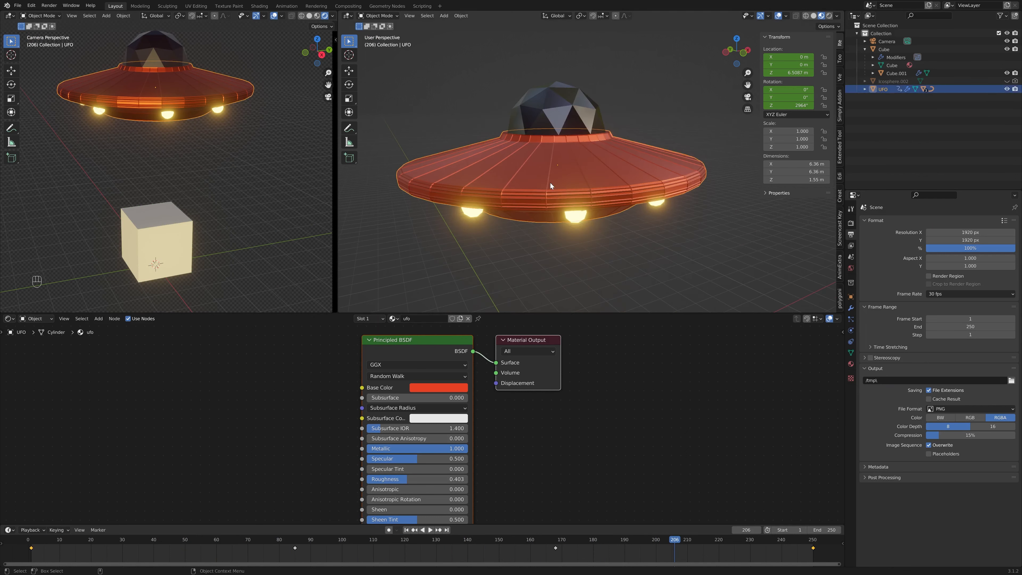
key(Tab)
scroll(569, 167, up, 4)
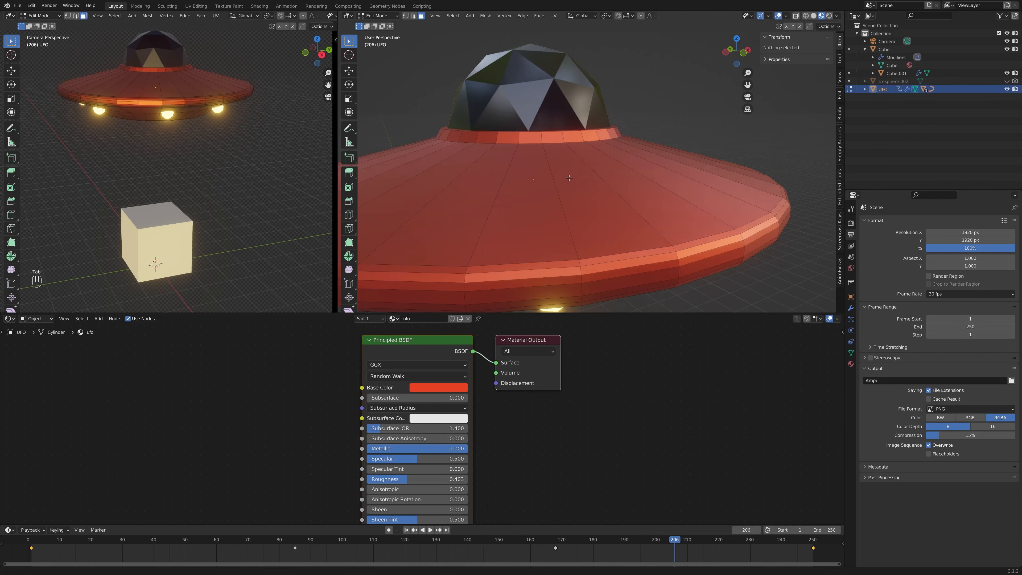
alt+click(555, 144)
middle_drag(555, 144, 575, 197)
shift+click(577, 220)
- Assign a new material named "ufo collar" in a second slot to the collar faces and set its Metallic to 1.000
click(370, 319)
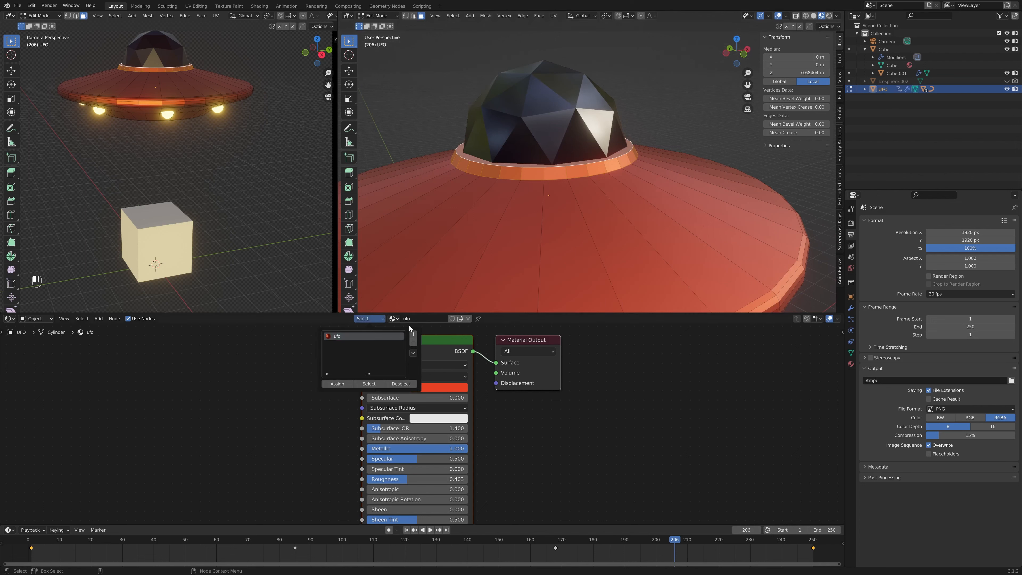
click(414, 333)
click(337, 385)
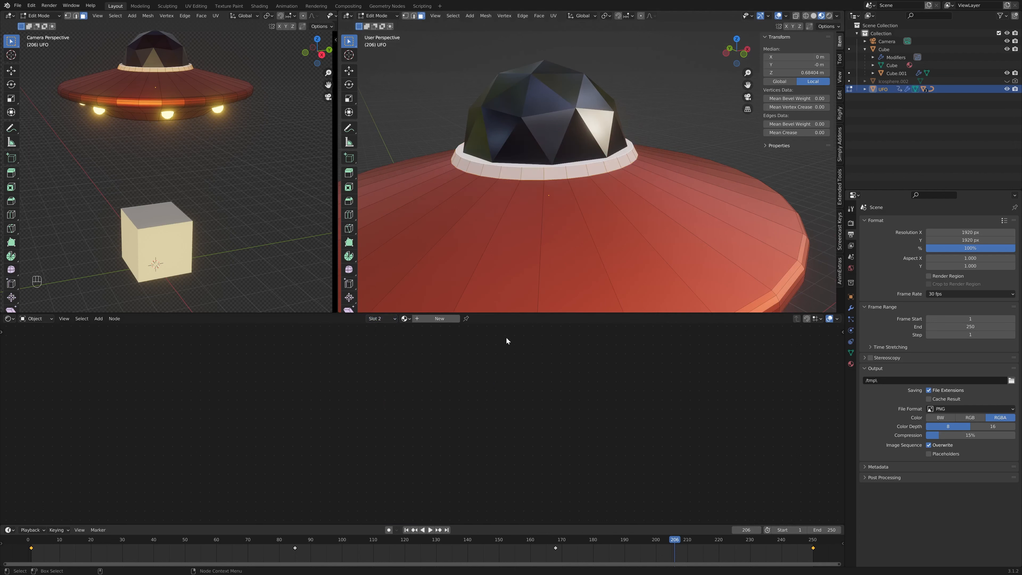
click(439, 319)
click(431, 316)
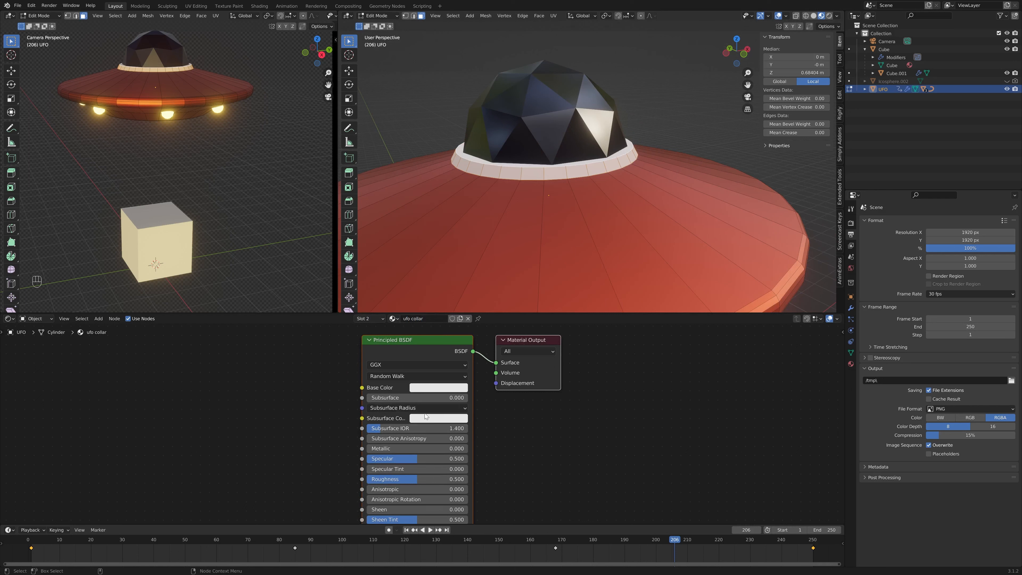
drag(381, 450, 482, 449)
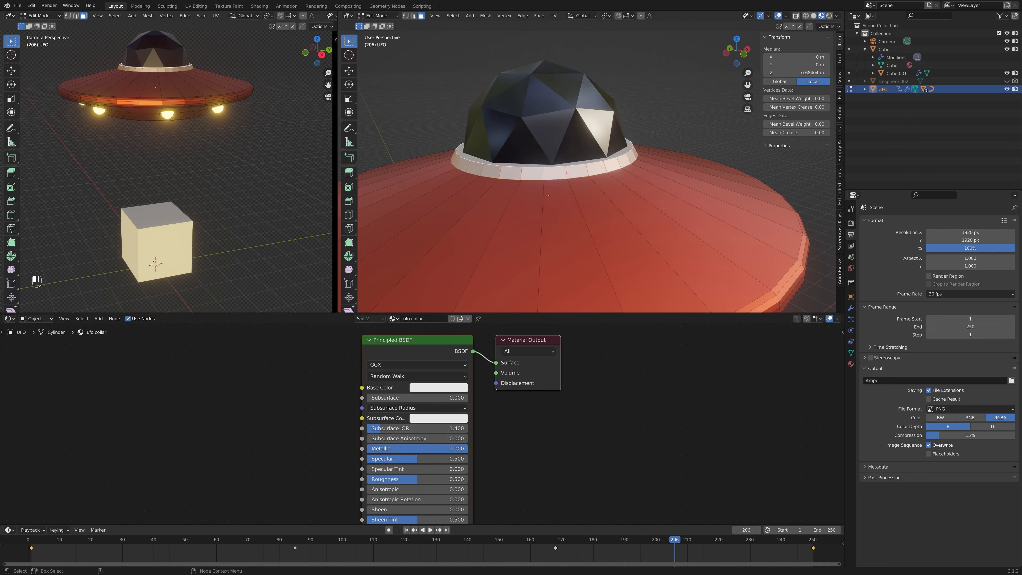
- Darken the "ufo collar" material's Base Color to a medium grey, leave Edit Mode, and set its Roughness to 0.421
click(415, 389)
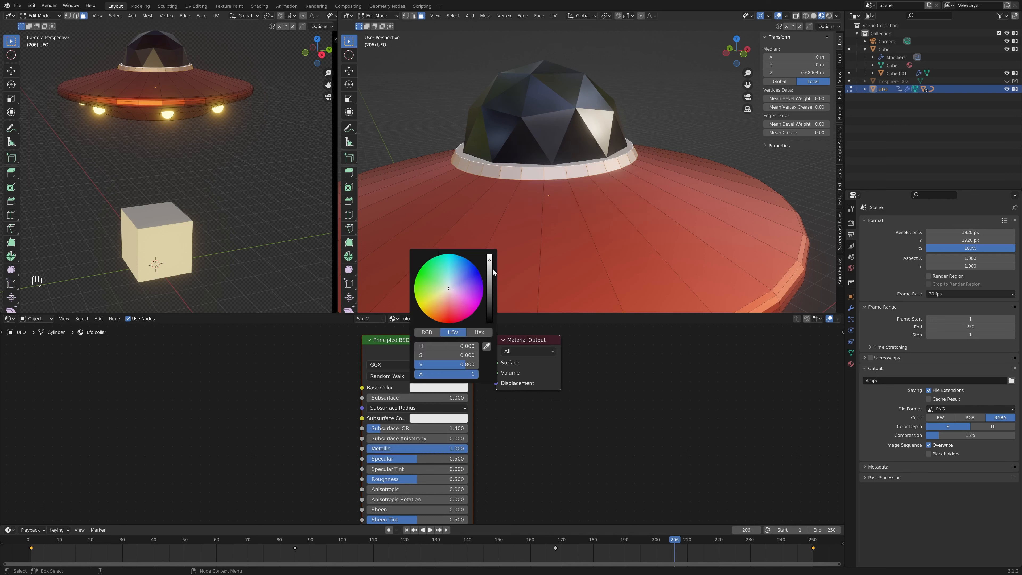
mouse_move(489, 264)
mouse_down()
mouse_move(489, 292)
mouse_move(489, 281)
mouse_up()
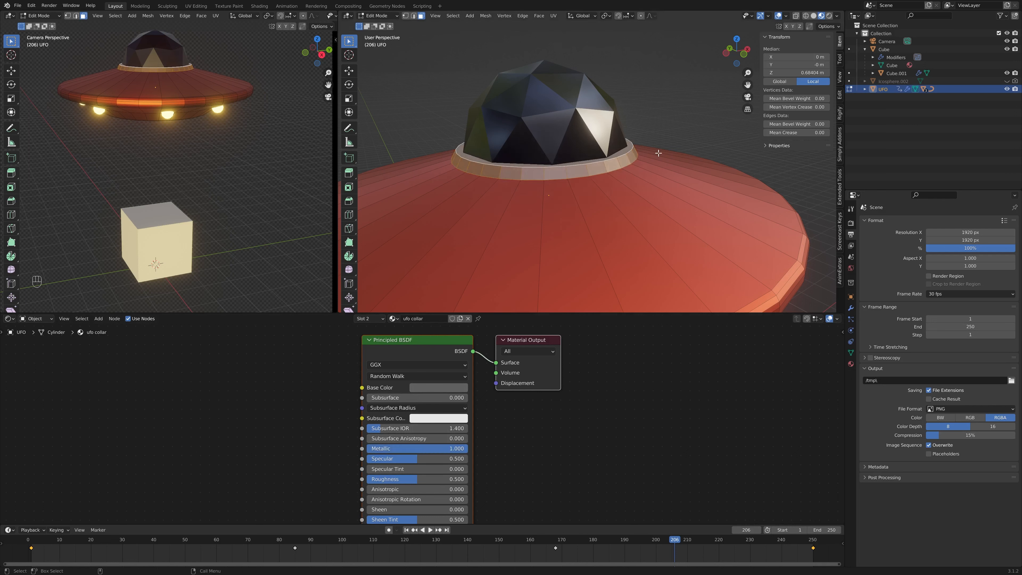
key(Tab)
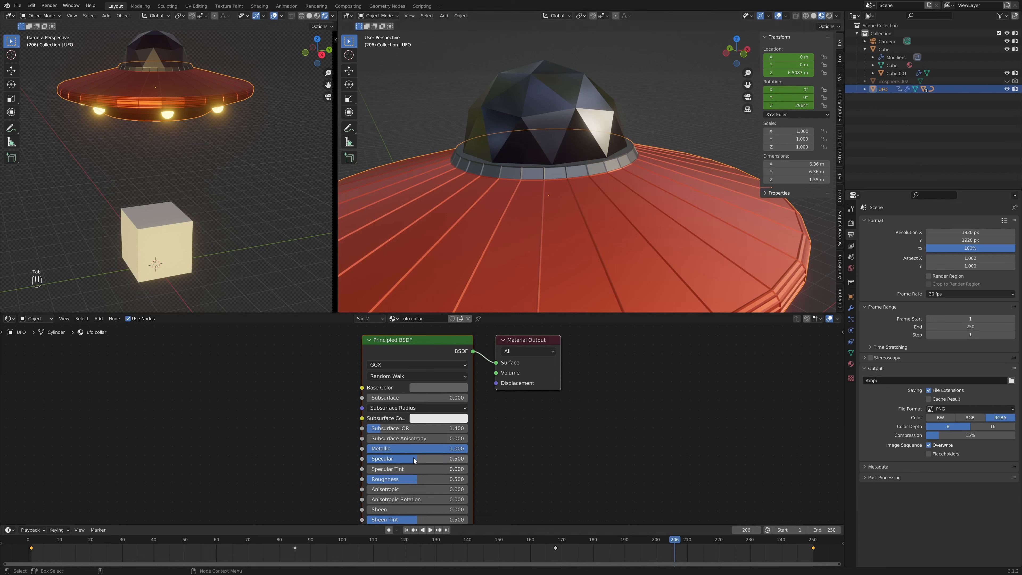
mouse_move(412, 480)
mouse_down()
mouse_move(385, 480)
mouse_move(408, 479)
mouse_up()
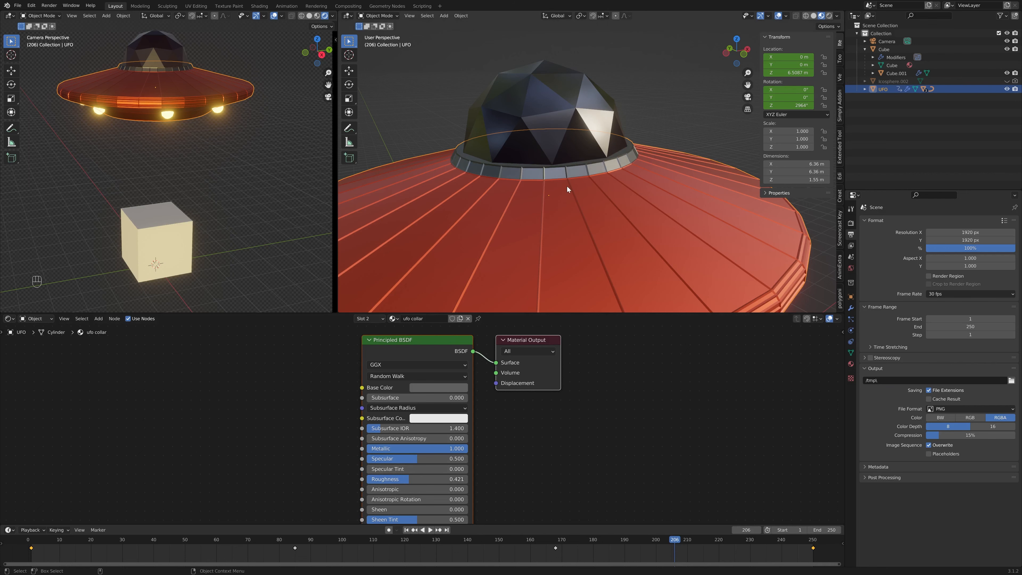
- Examine the metallic collar up close in the rendered view and the whole UFO in the other viewport
scroll(567, 189, down, 10)
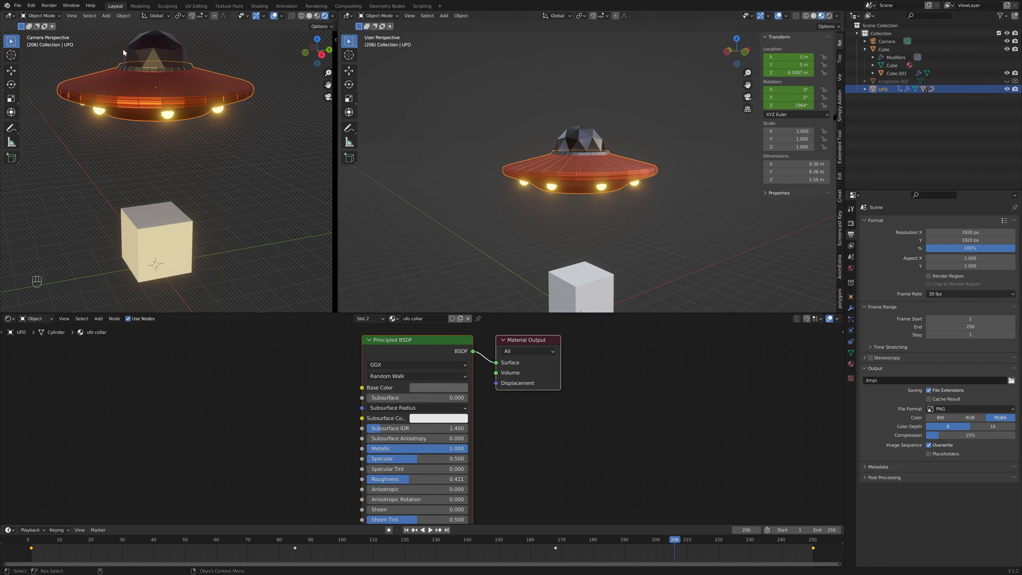
scroll(177, 75, up, 2)
shift+middle_drag(179, 99, 188, 182)
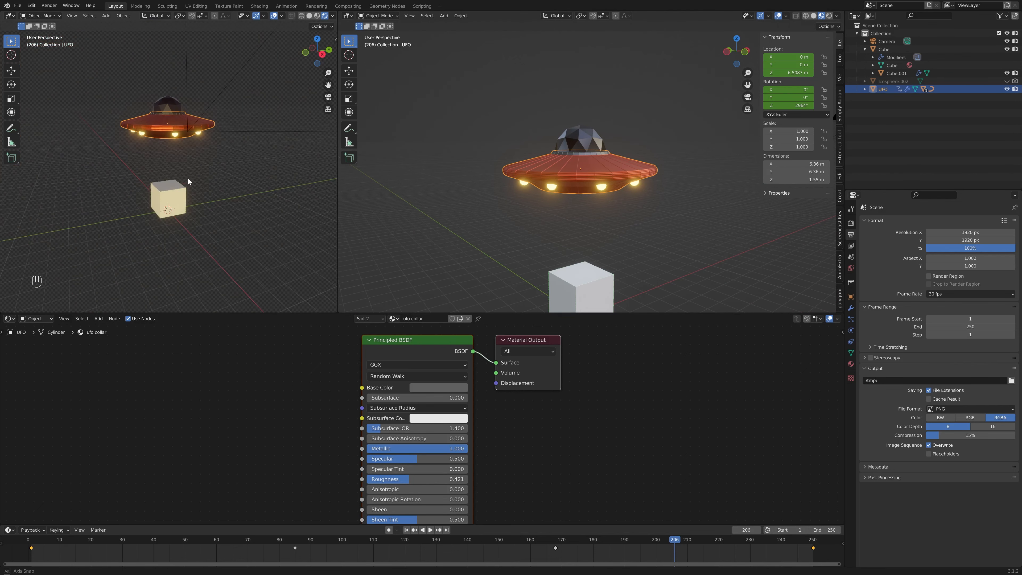
shift+middle_drag(205, 130, 205, 177)
scroll(196, 190, up, 10)
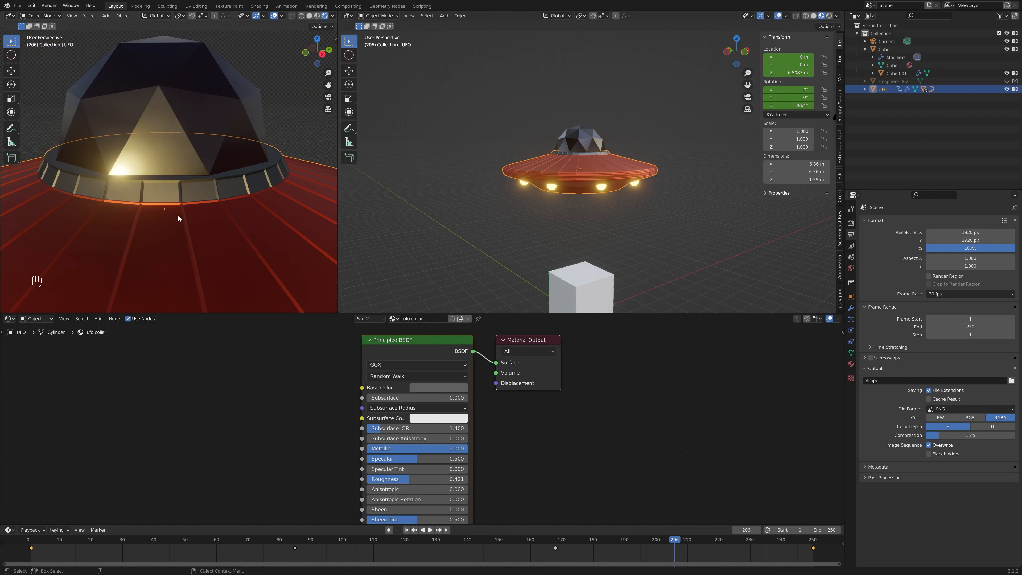
click(625, 193)
mouse_move(626, 193)
middle_down()
mouse_move(636, 178)
mouse_move(615, 190)
mouse_move(622, 180)
middle_up()
scroll(621, 180, up, 4)
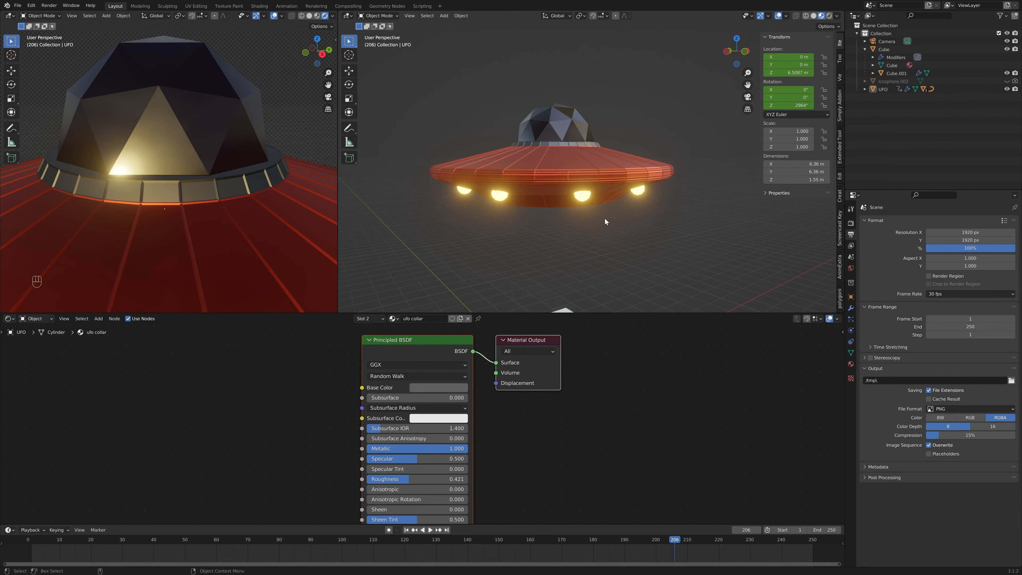
- Play back the animation and review the spinning UFO and the light beam from farther away
scroll(605, 220, down, 5)
key(space)
scroll(622, 200, up, 3)
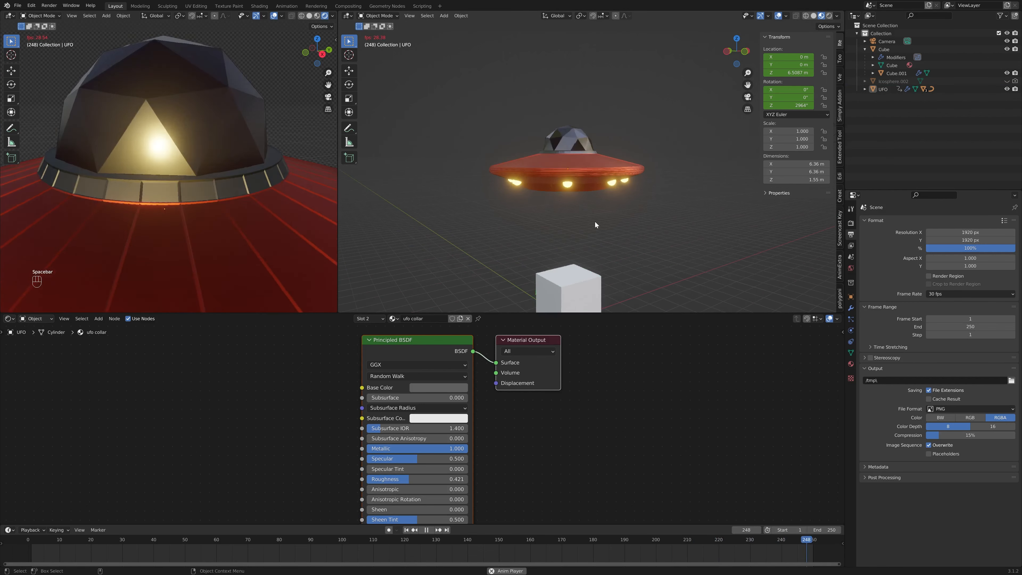
middle_drag(649, 224, 628, 228)
scroll(619, 208, down, 5)
key(space)
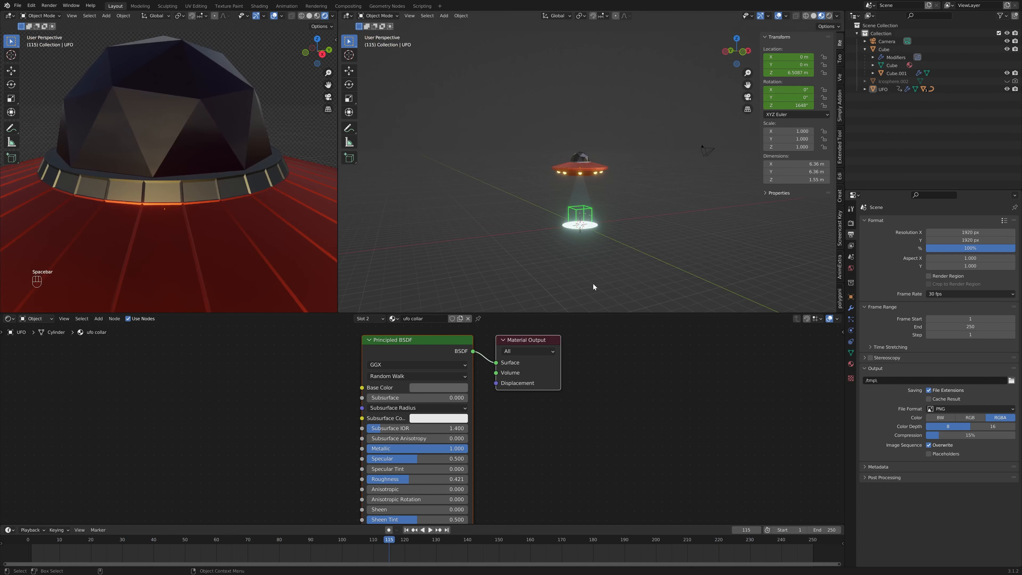
key(space)
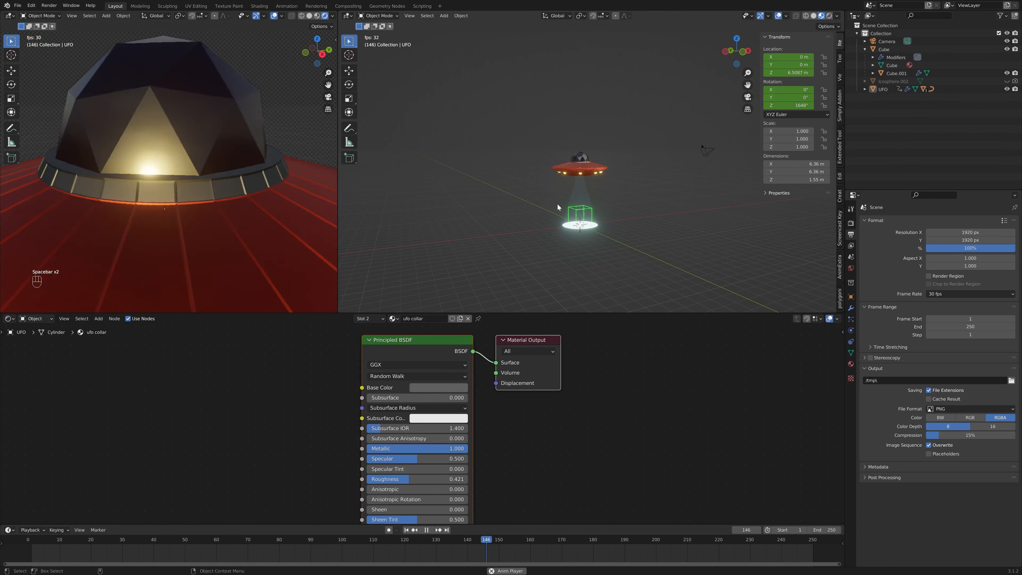
key(space)
- Select the UFO and scrub the timeline back to frame 30
scroll(588, 219, up, 4)
shift+middle_drag(621, 239, 631, 195)
drag(491, 542, 244, 538)
click(598, 118)
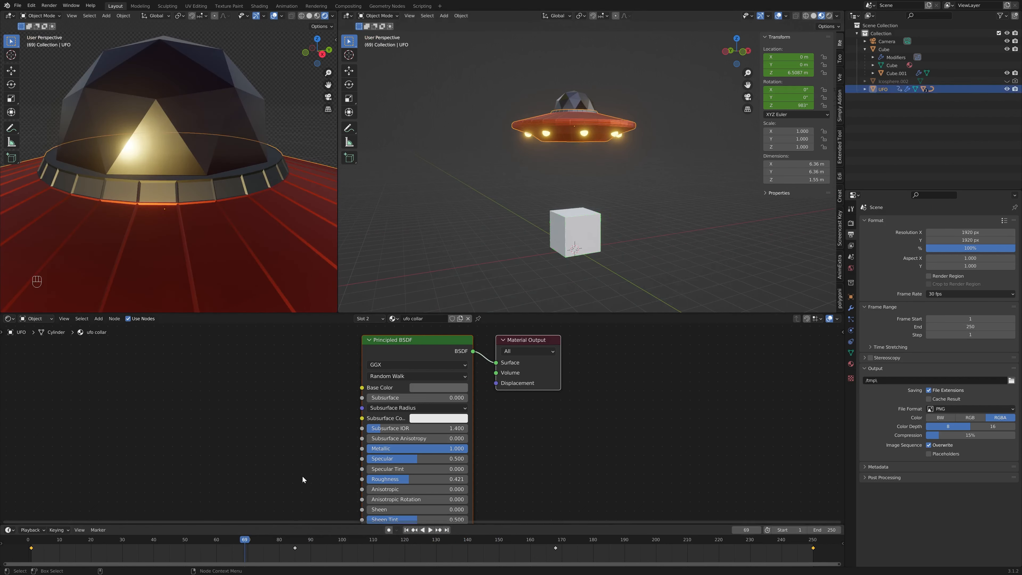
key(space)
drag(295, 527, 123, 520)
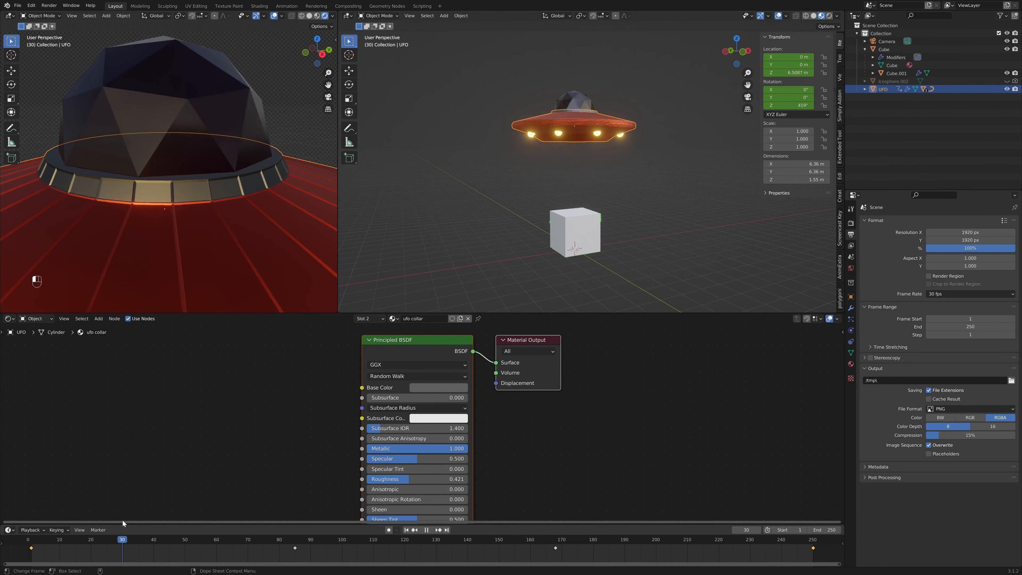
key(space)
- Return the rendered viewport to the camera view and fit the whole camera frame in it
scroll(714, 64, down, 5)
scroll(217, 191, down, 8)
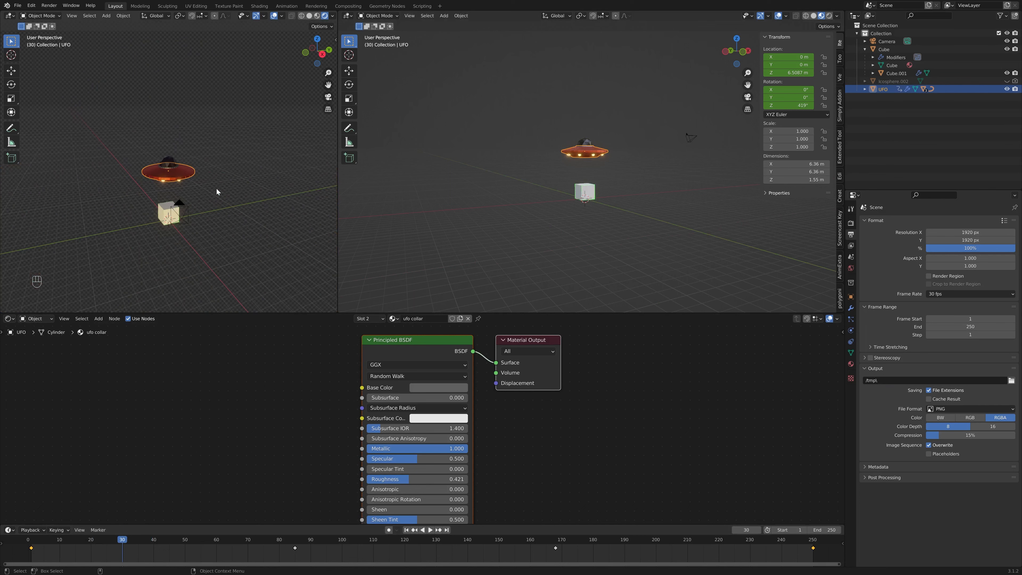
click(328, 97)
scroll(226, 177, down, 4)
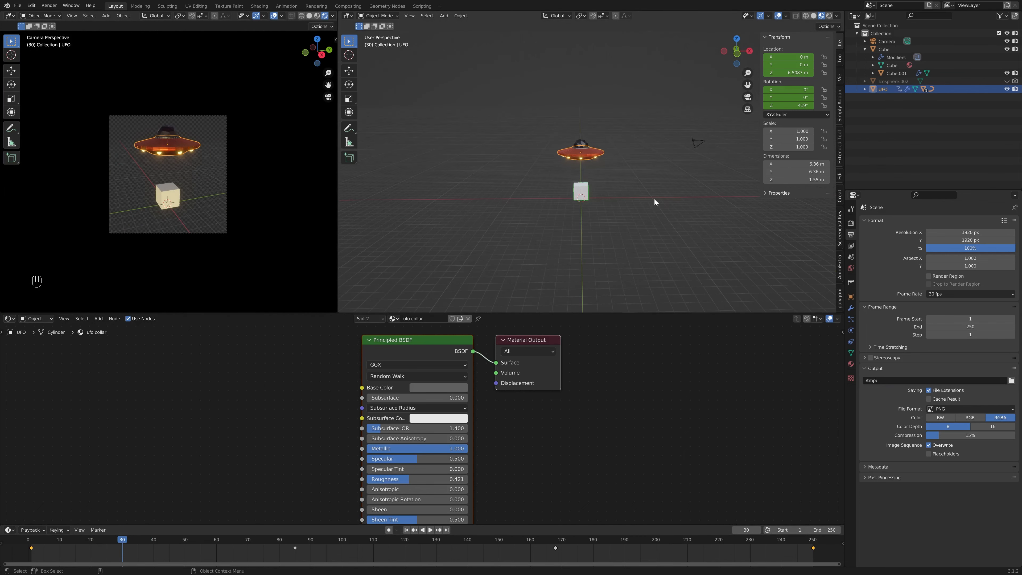
- Move the UFO sideways and upward out of the camera's view and insert a Location keyframe at frame 60, about X 16.953, Y -12.936, Z 13.524 m
middle_drag(654, 199, 567, 254)
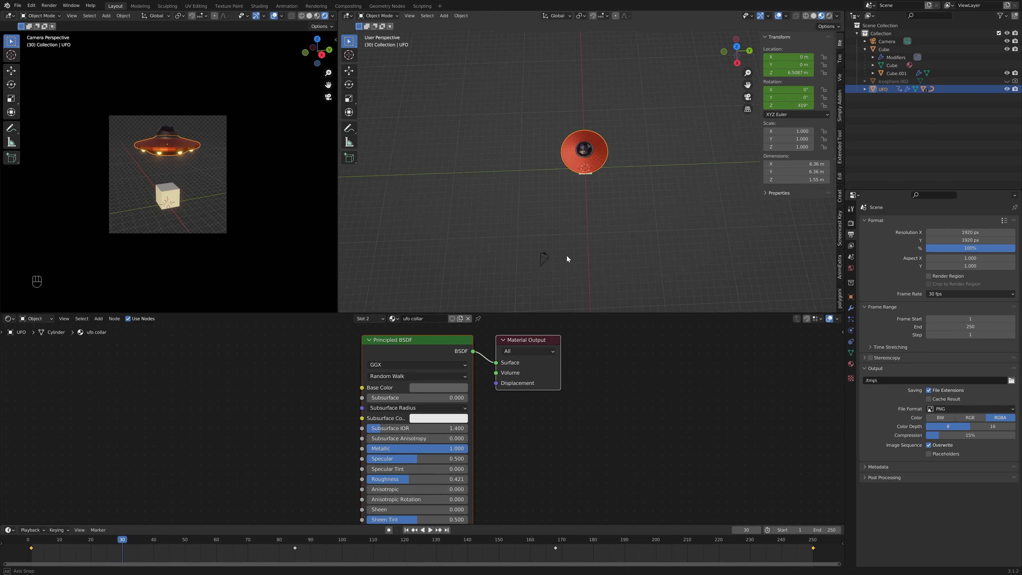
key(g)
key(shift+z)
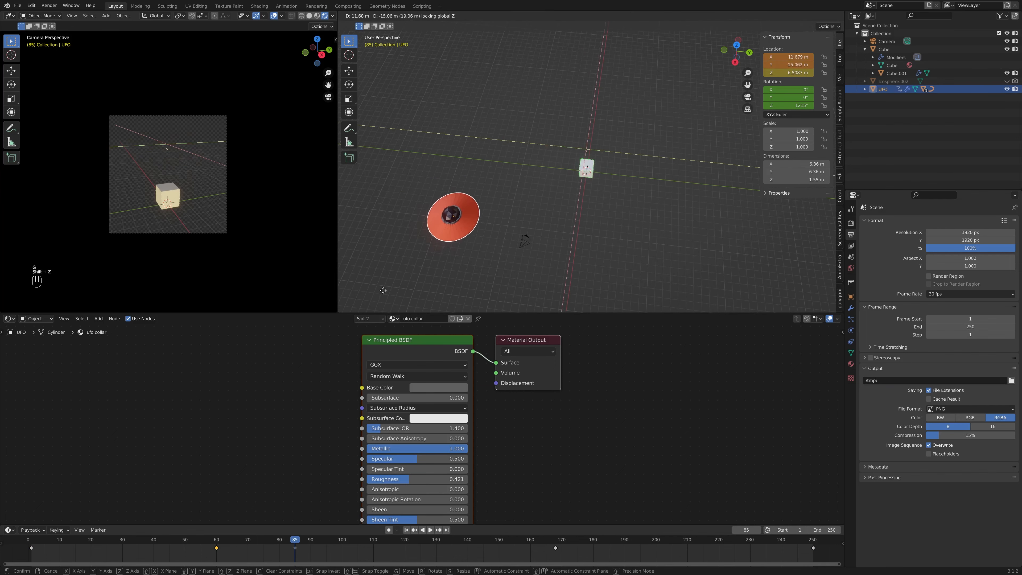
click(375, 278)
middle_drag(375, 278, 444, 196)
key(g)
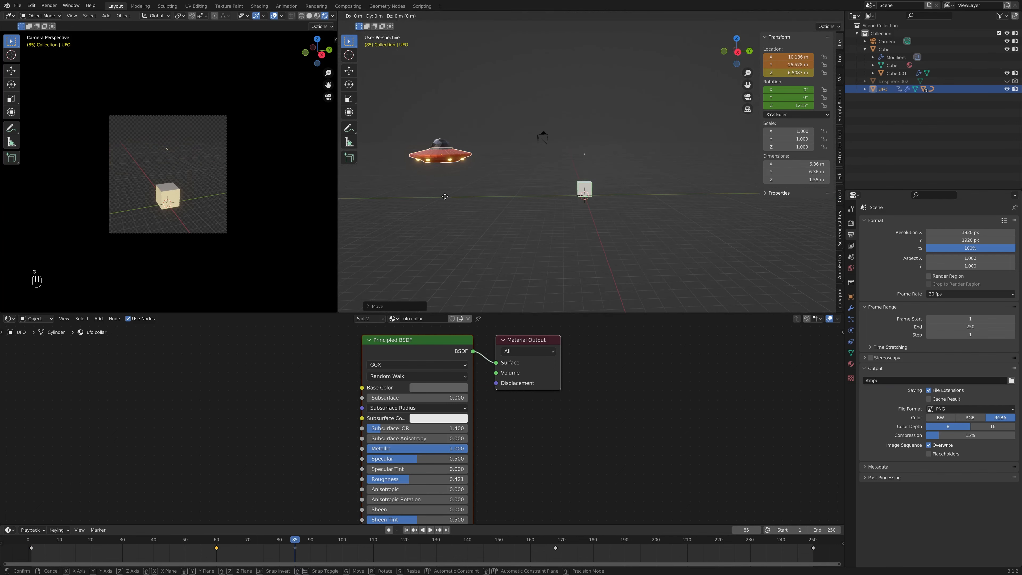
key(z)
click(441, 113)
key(i)
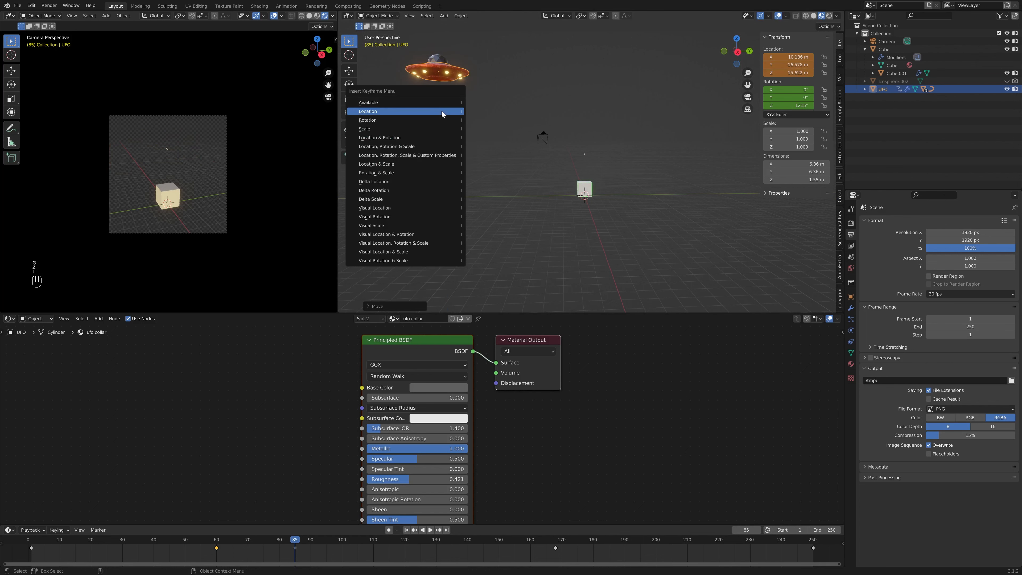
key(i)
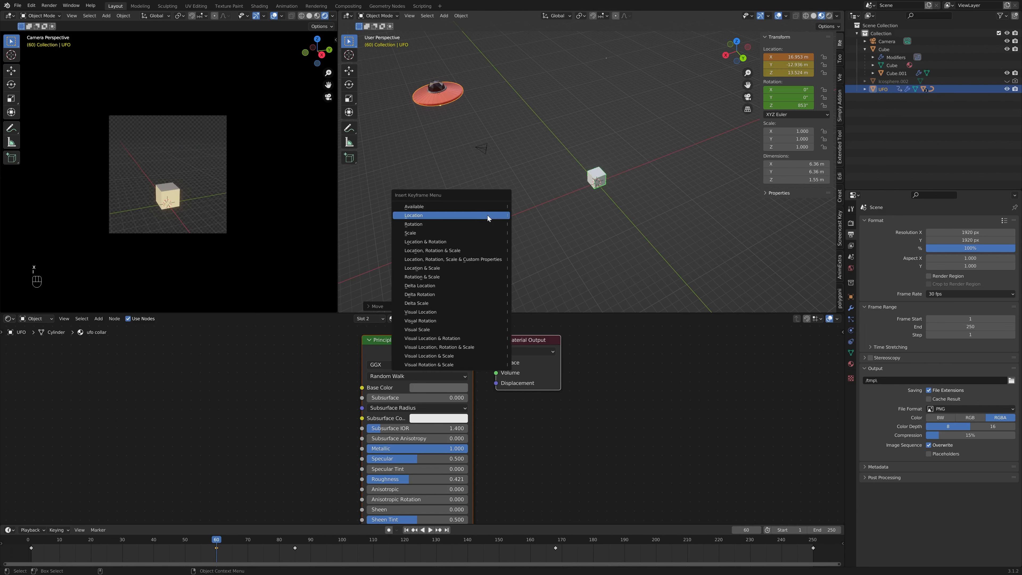
click(487, 215)
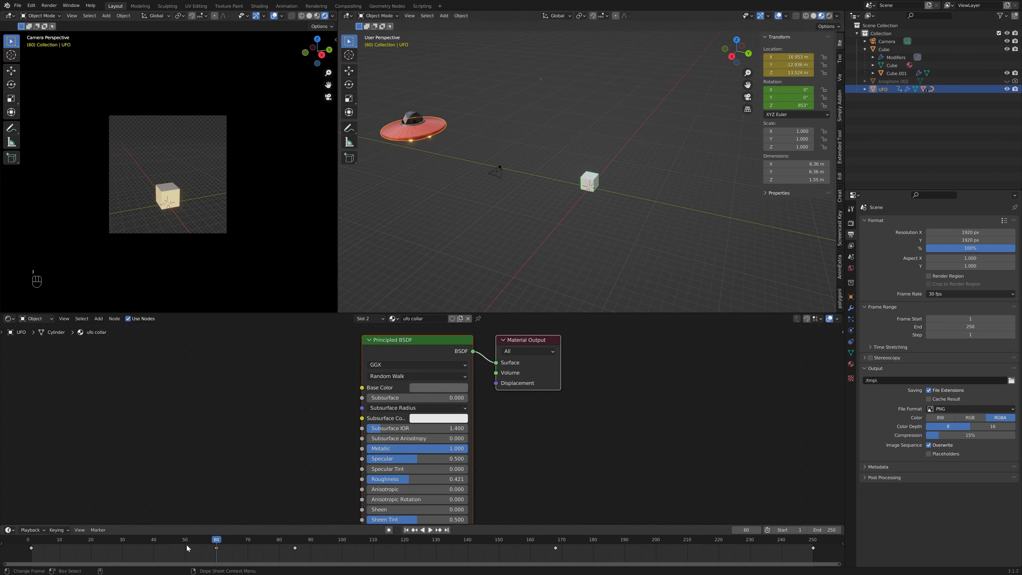
- Play back the animation to review the UFO's fly-in and beam, stopping at frame 171
key(space)
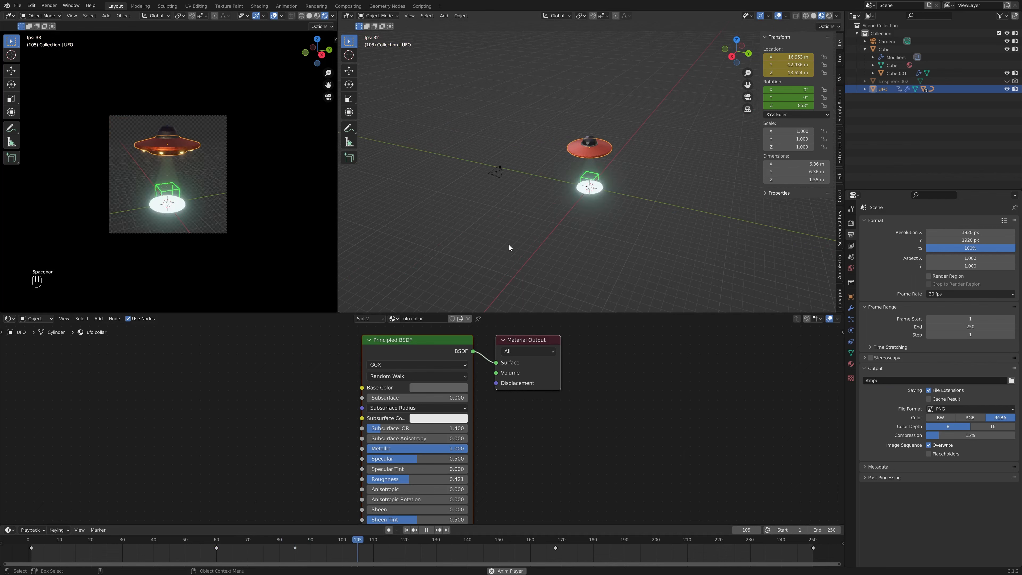
middle_drag(509, 244, 590, 199)
key(space)
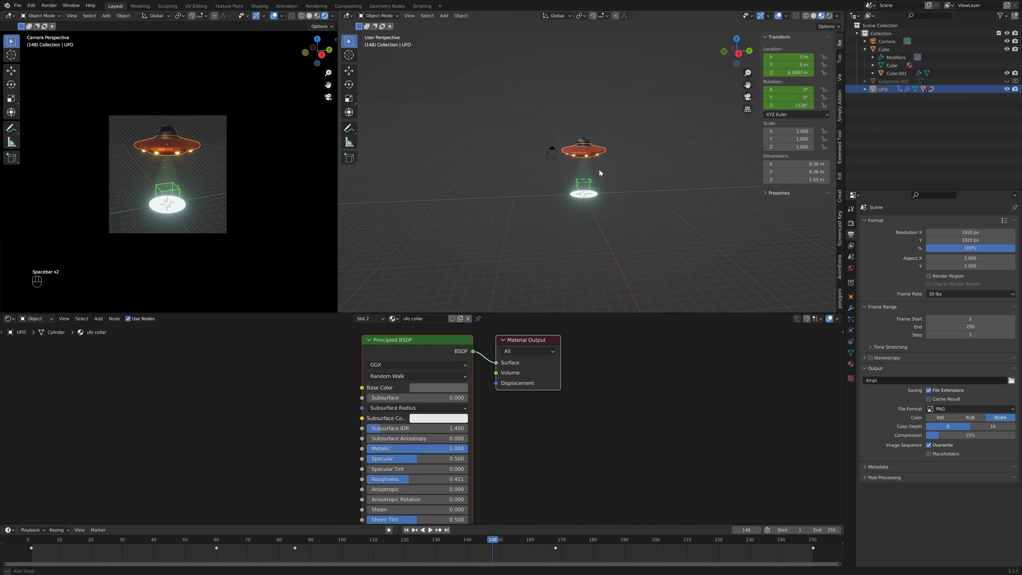
key(space)
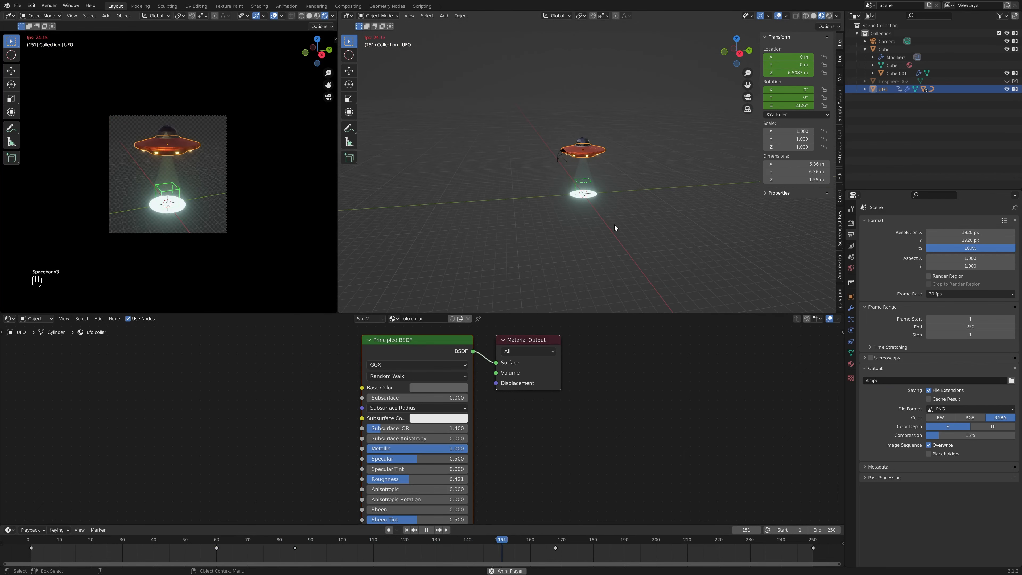
key(space)
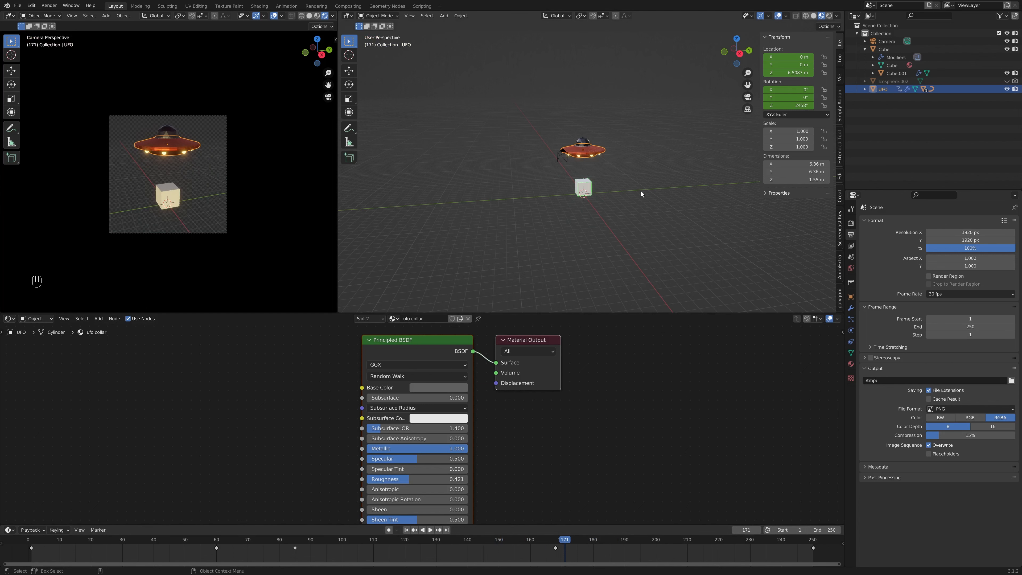
- At frame 171, move the UFO to about X 16.795, Y 14.751, Z 14.313 m and insert a Location keyframe for its departure
mouse_move(640, 190)
middle_down()
mouse_move(665, 221)
mouse_move(655, 247)
mouse_move(631, 193)
middle_up()
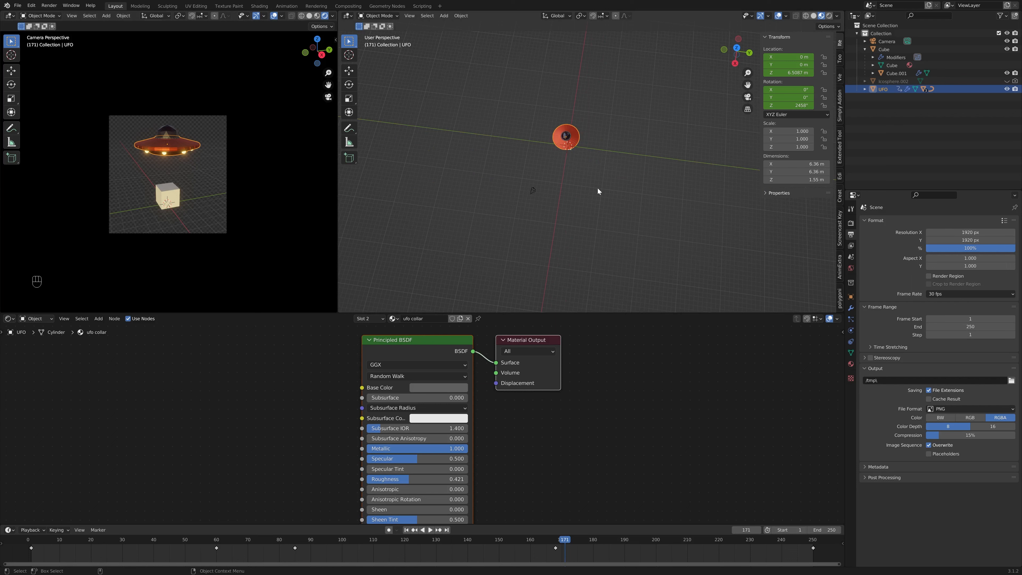
key(g)
key(shift+z)
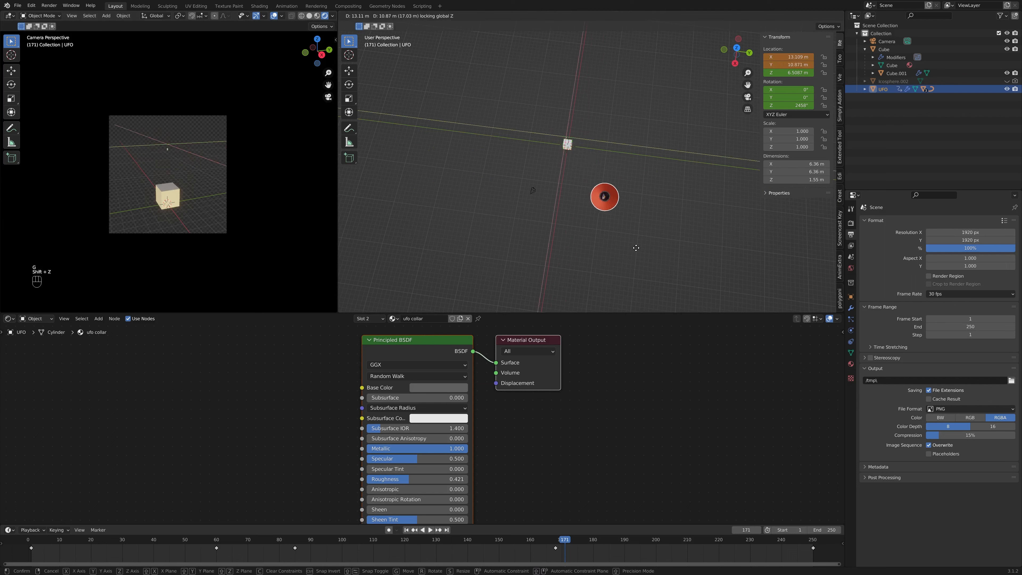
click(651, 266)
middle_drag(651, 266, 641, 178)
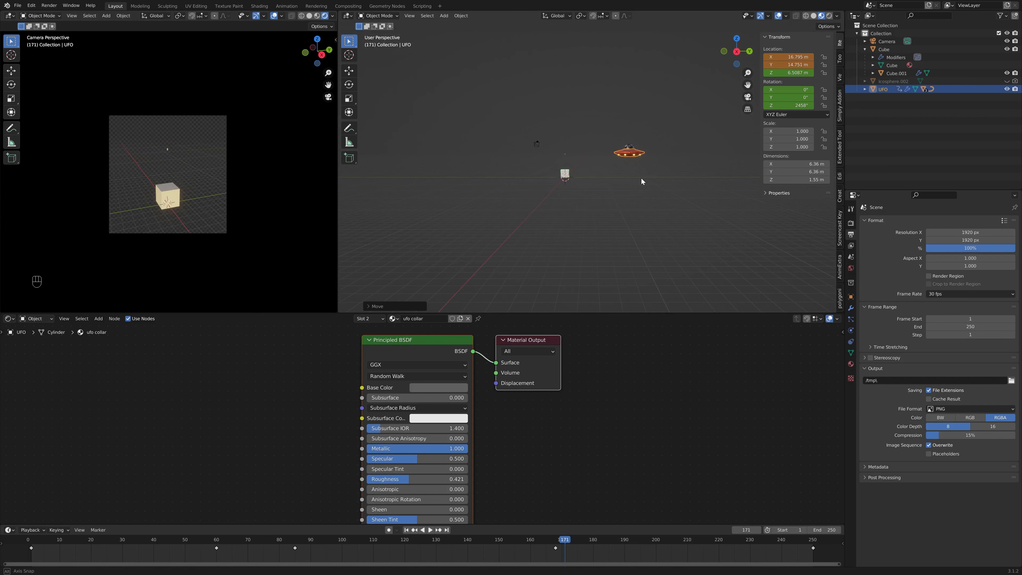
key(g)
key(z)
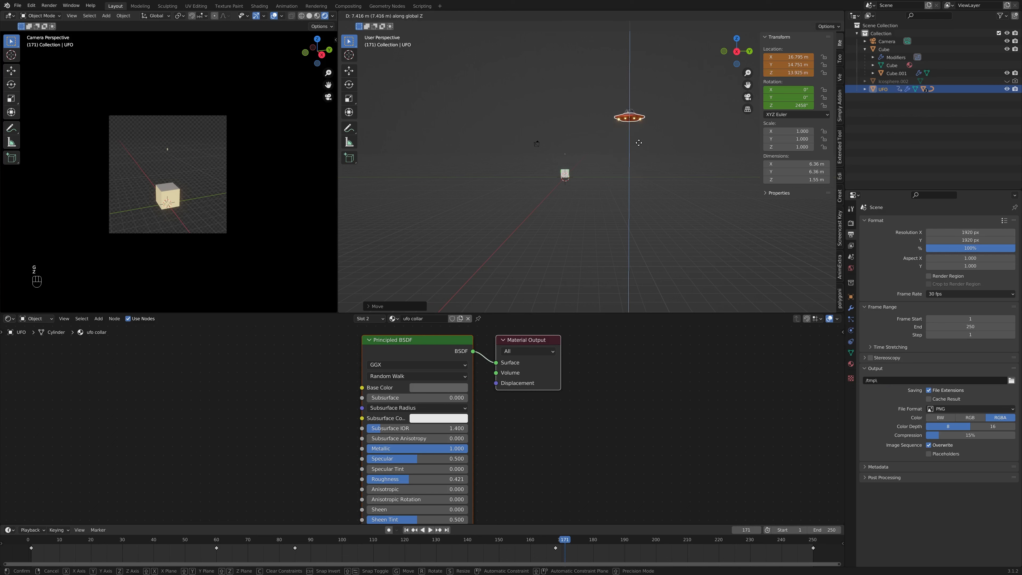
click(631, 160)
key(i)
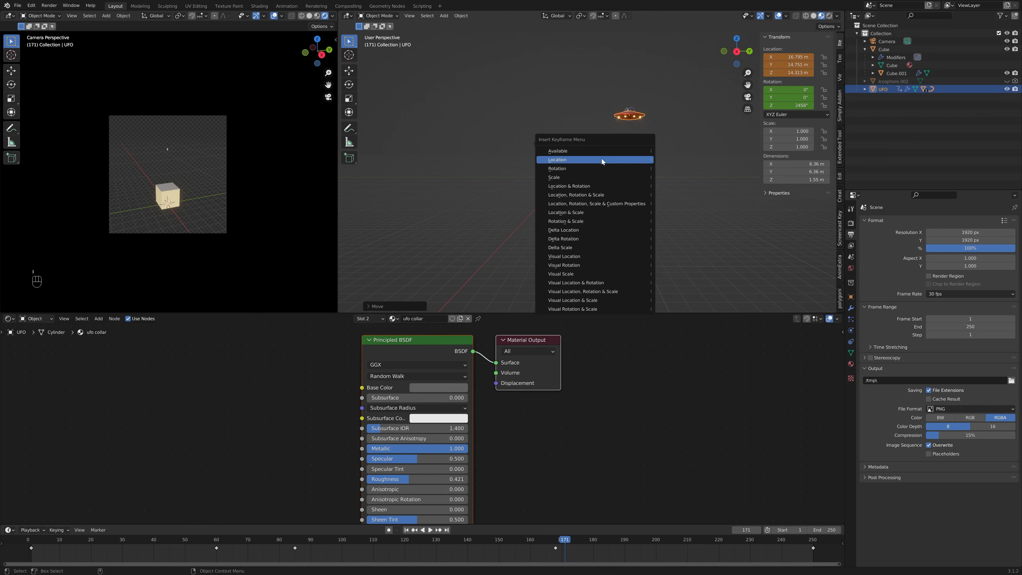
click(569, 161)
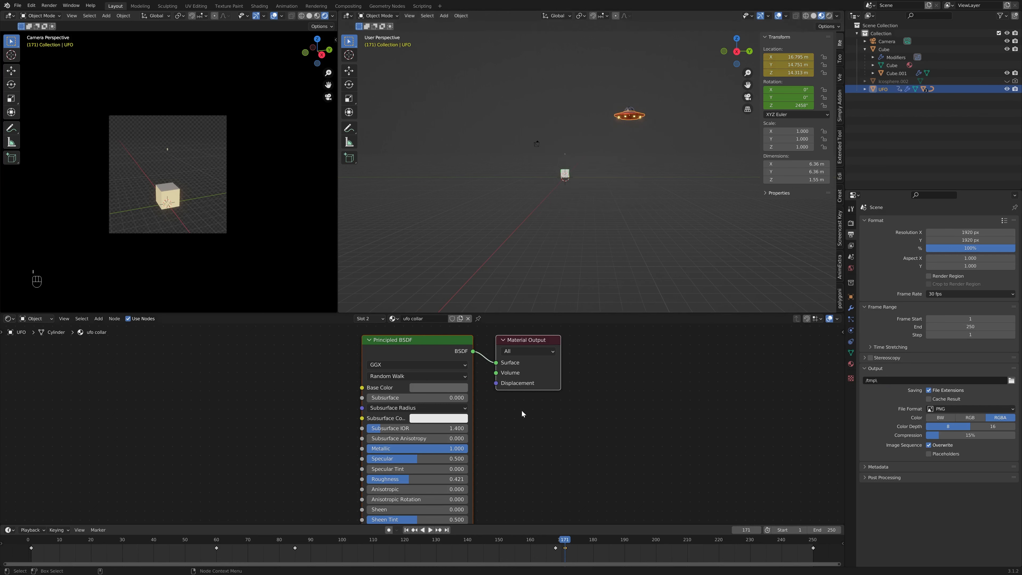
- Replay the animation from before the fly-in through the UFO's departure, stopping at frame 195
click(202, 538)
key(space)
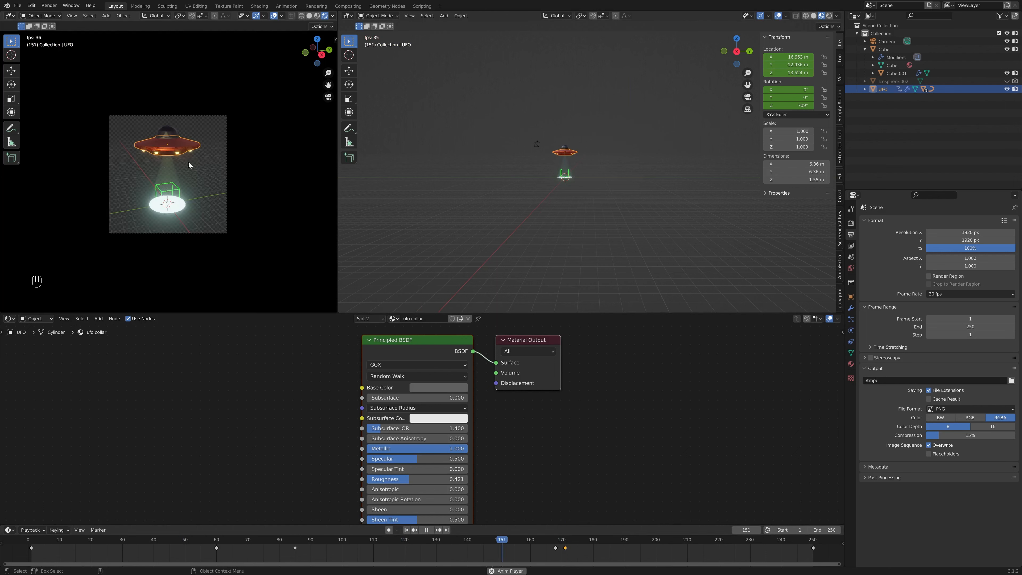
key(space)
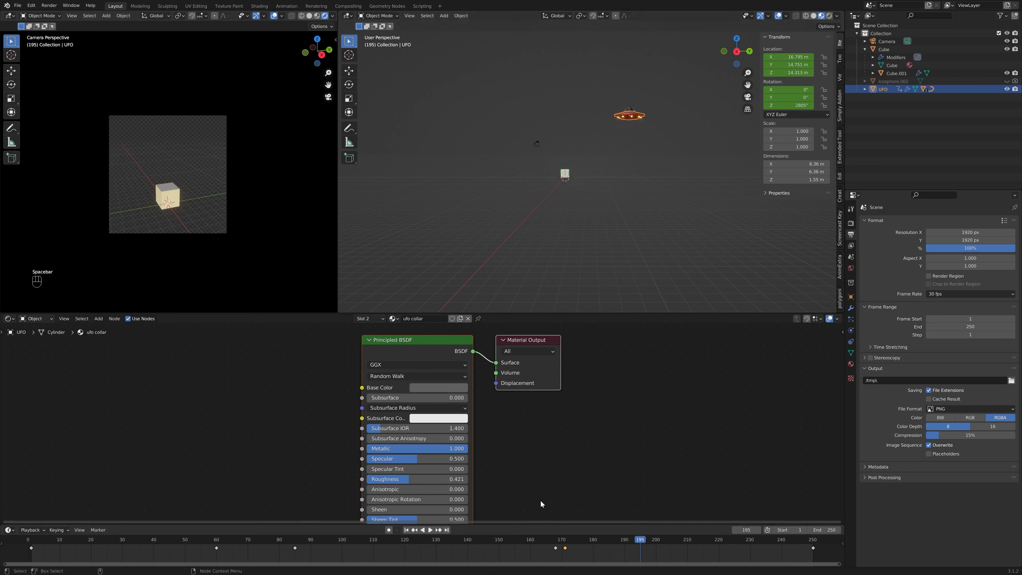
- Slow the UFO's departure by shifting its final location keyframe to frame 180, and replay the animation
drag(566, 549, 594, 553)
key(space)
key(space)
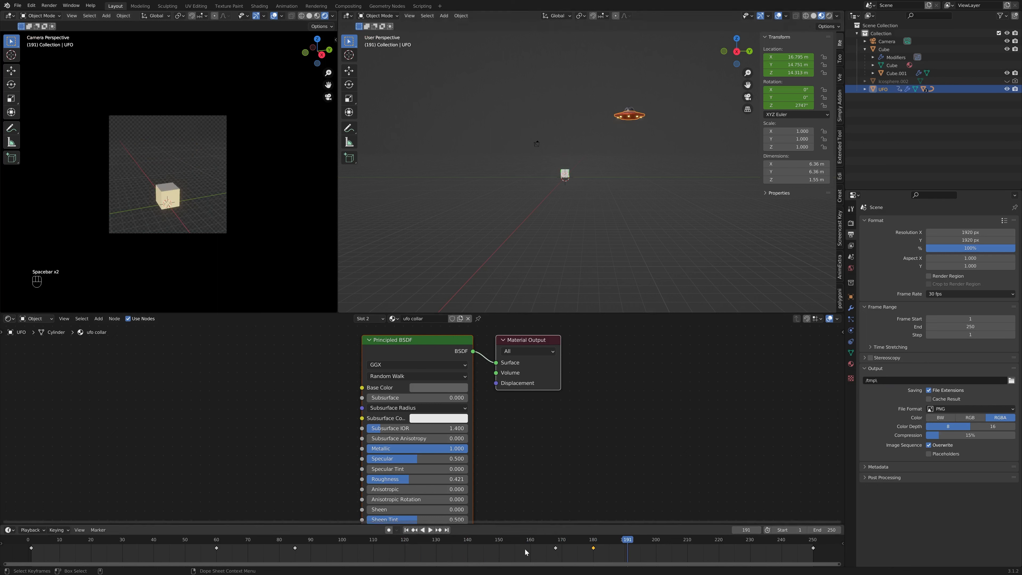
key(space)
key(space)
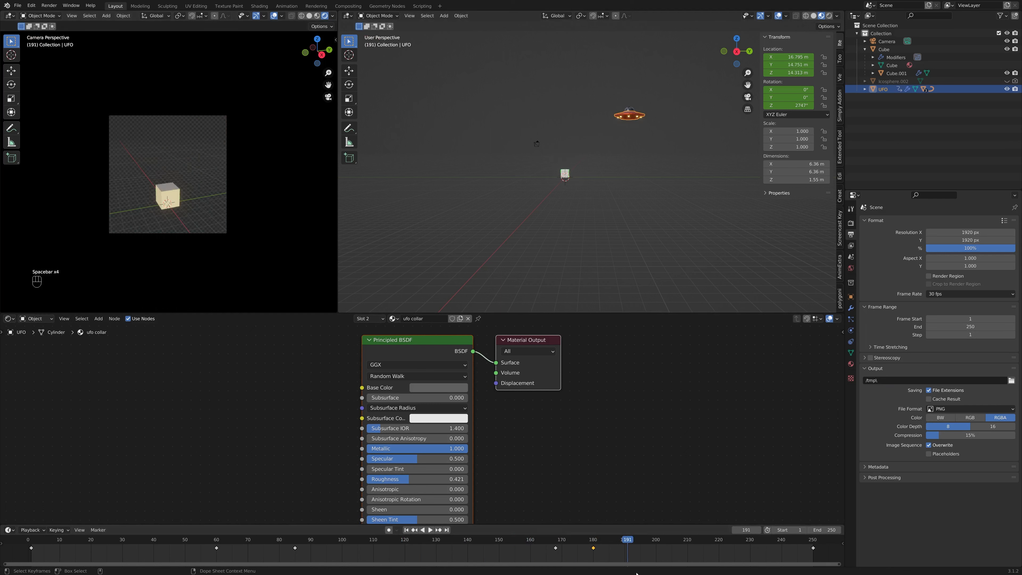
- Shift the UFO's two departure location keyframes to about frames 172 and 183, and replay the departure
drag(557, 552, 603, 548)
click(541, 540)
key(space)
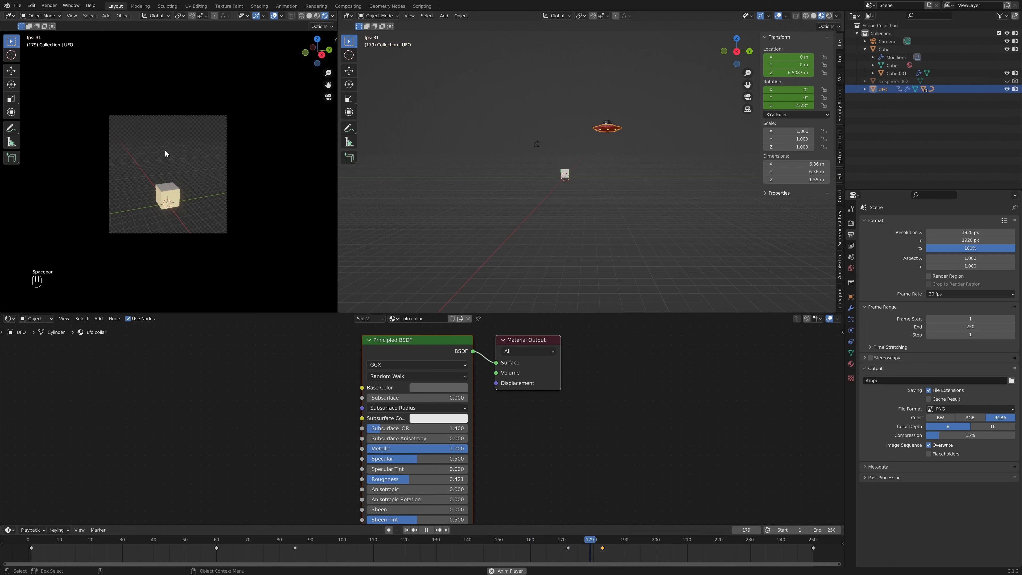
key(space)
- Select the cube under the beam and insert a Location keyframe for it at frame 103
drag(578, 539, 524, 539)
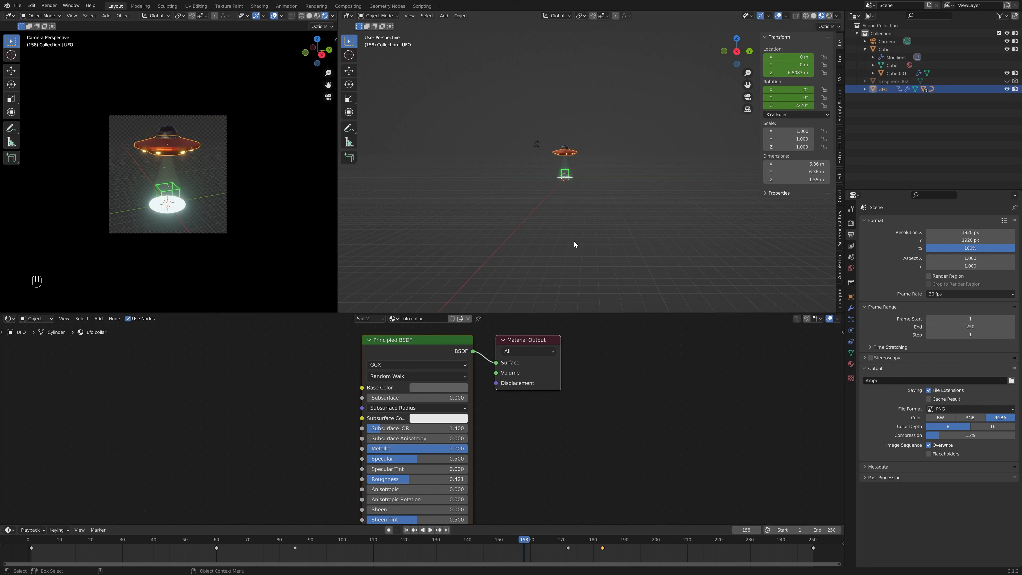
scroll(623, 194, up, 8)
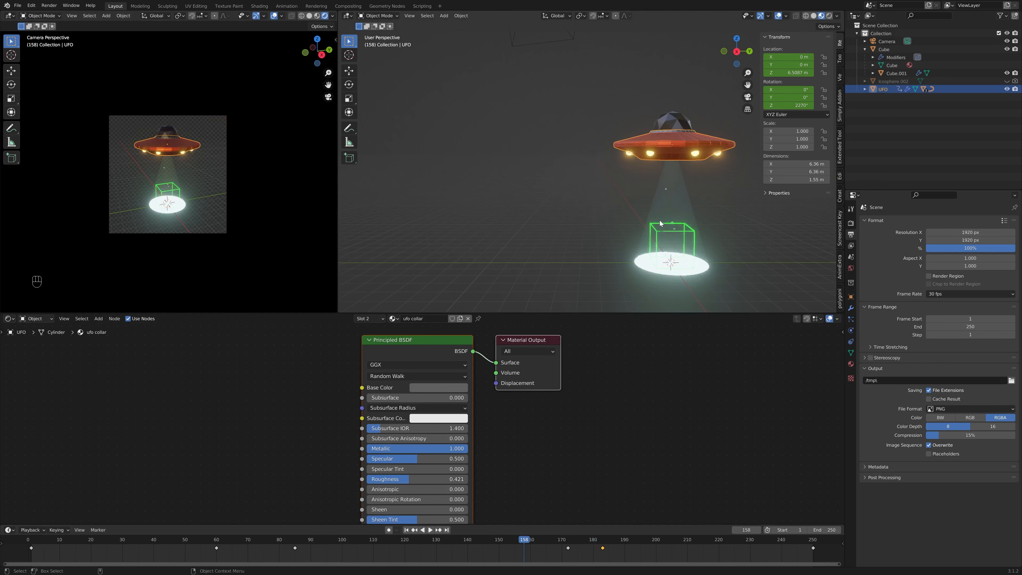
scroll(634, 173, up, 3)
click(630, 175)
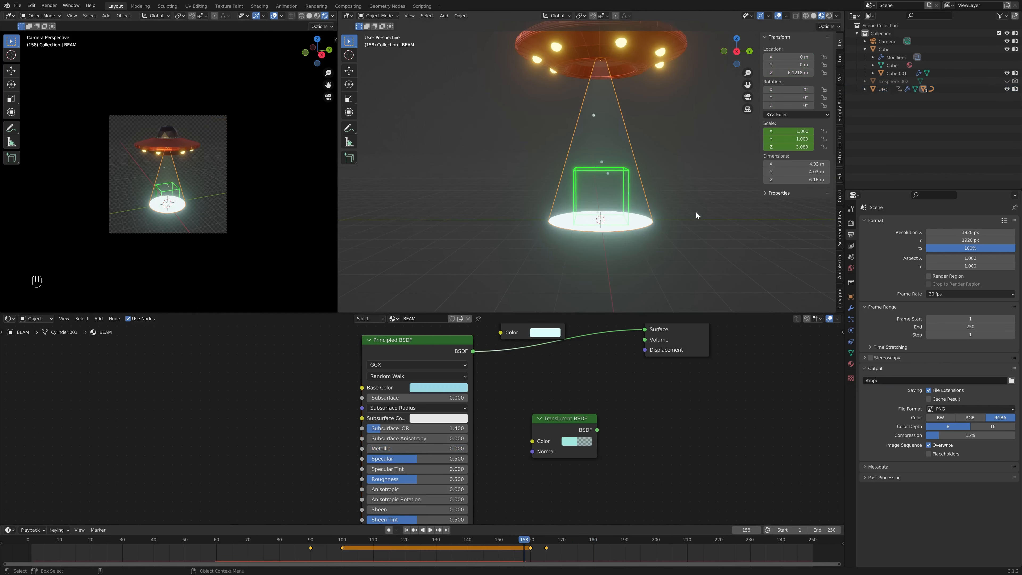
click(619, 179)
drag(522, 545, 356, 543)
key(ctrl+z)
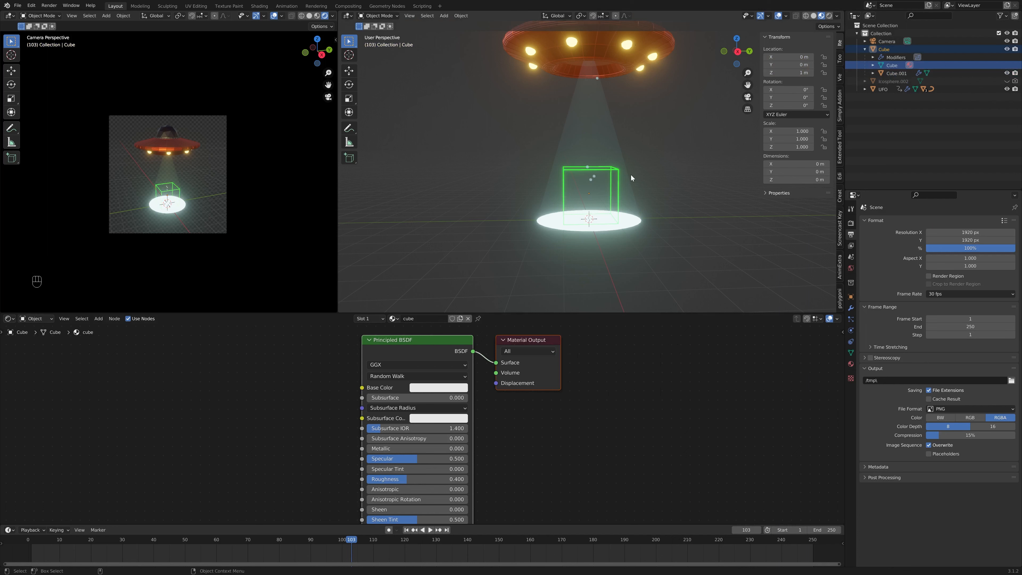
key(i)
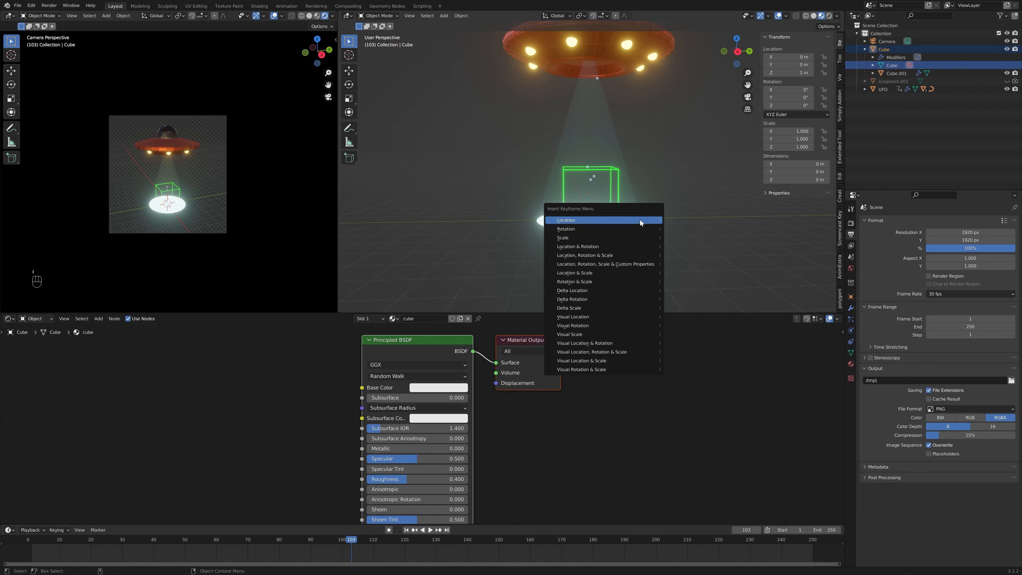
click(574, 221)
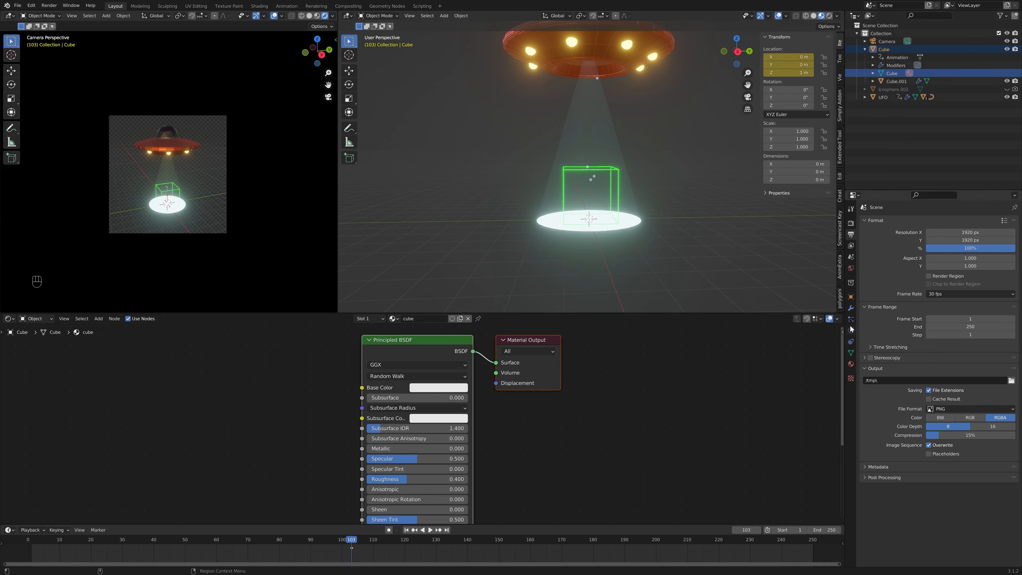
- Turn off the viewport display of the cube's Boolean modifier
click(851, 308)
click(980, 235)
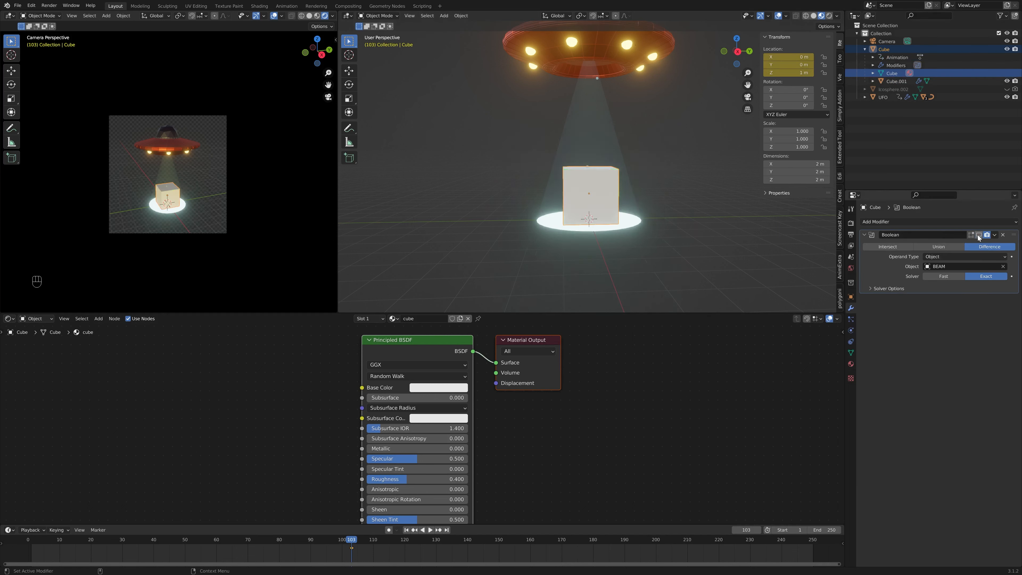
scroll(643, 222, up, 2)
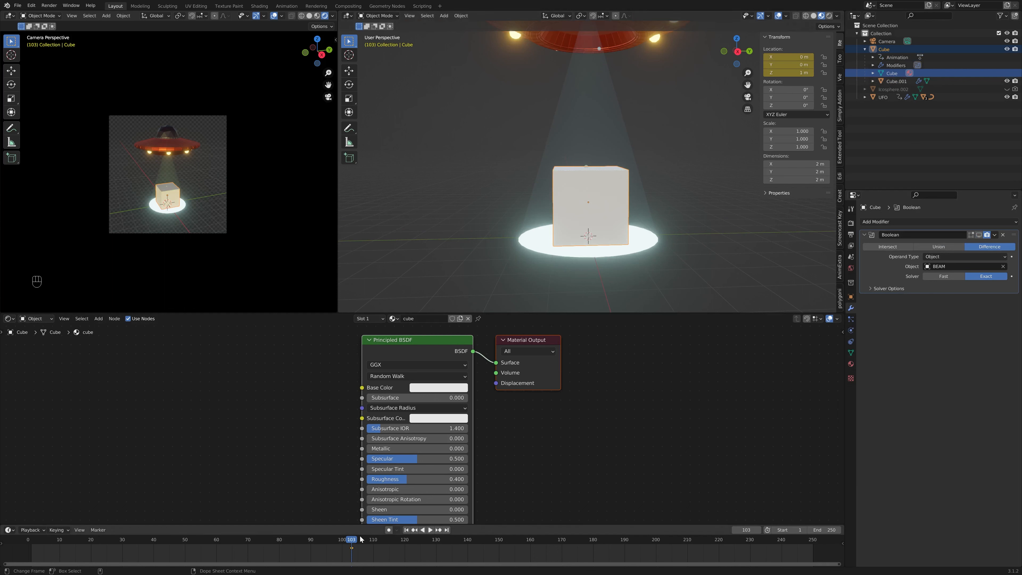
- At frame 110, raise the cube along Z to about 4.227 m, insert a Location keyframe and play back the lift
drag(352, 540, 375, 542)
key(g)
key(z)
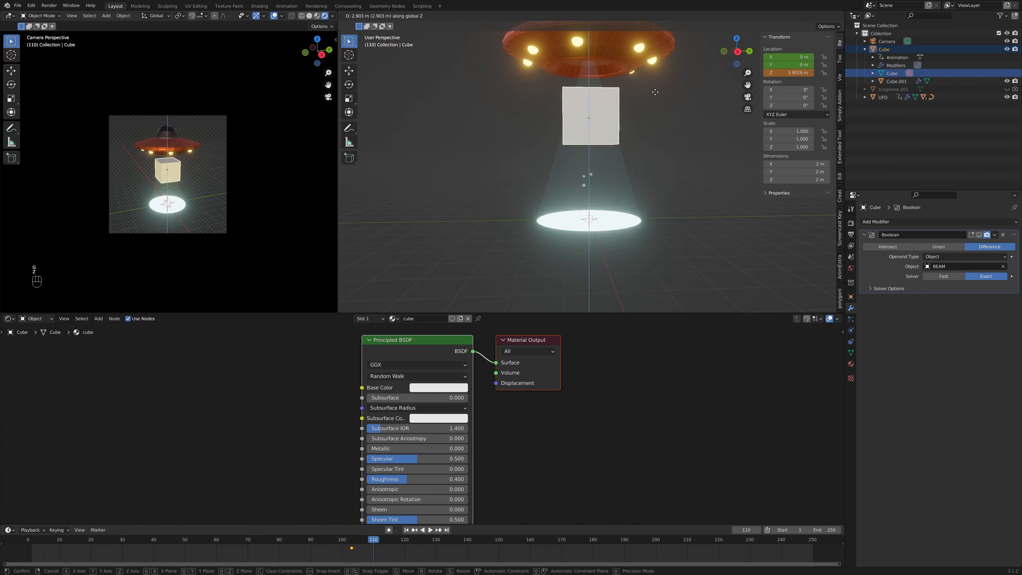
click(641, 90)
middle_drag(642, 90, 624, 120)
scroll(644, 117, down, 4)
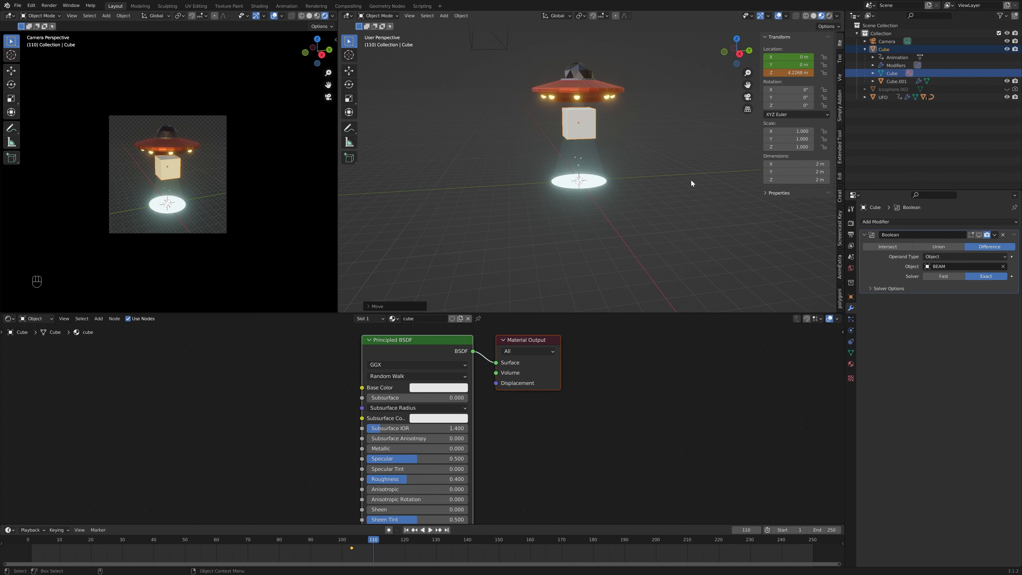
key(i)
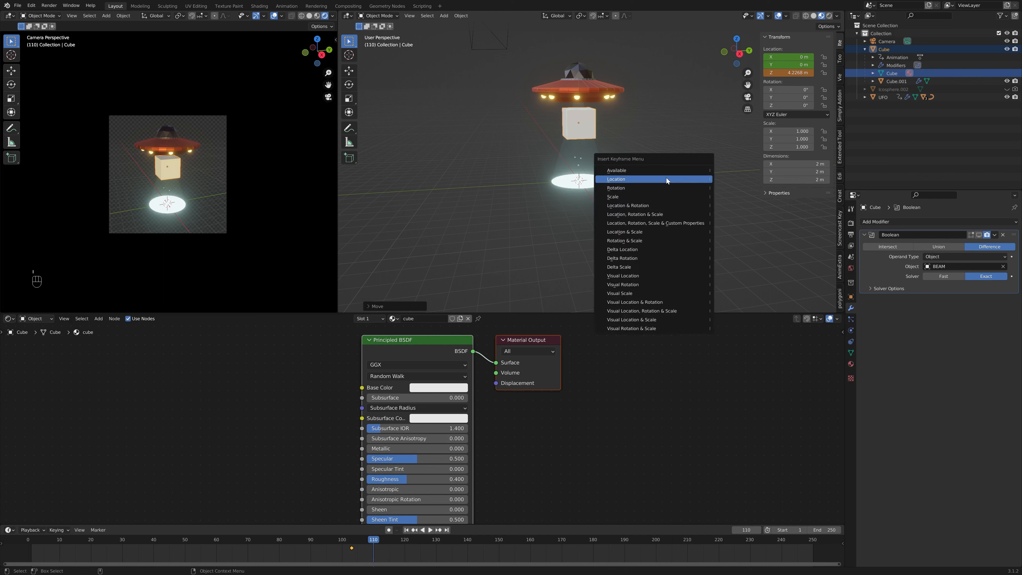
click(661, 179)
key(space)
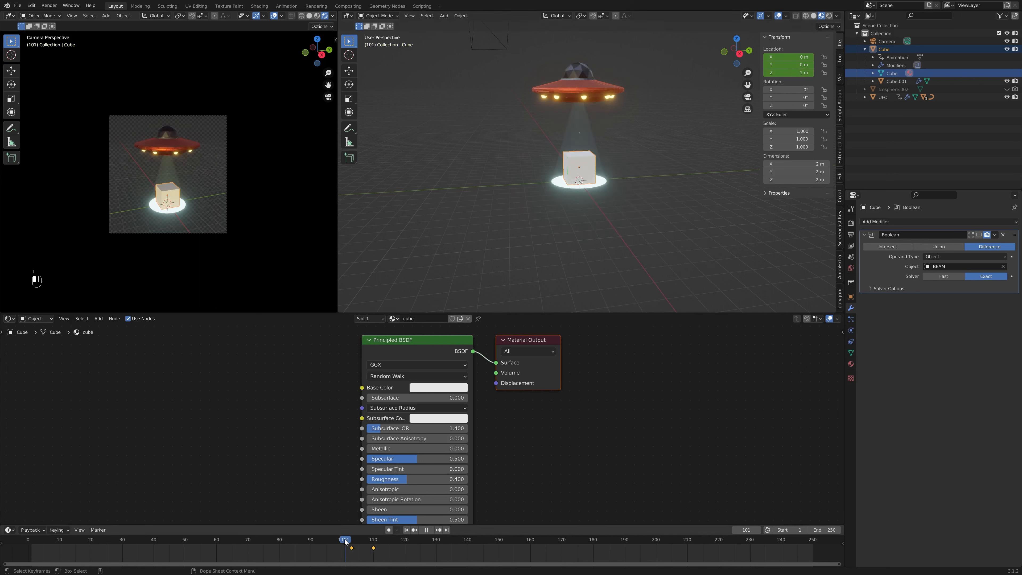
key(space)
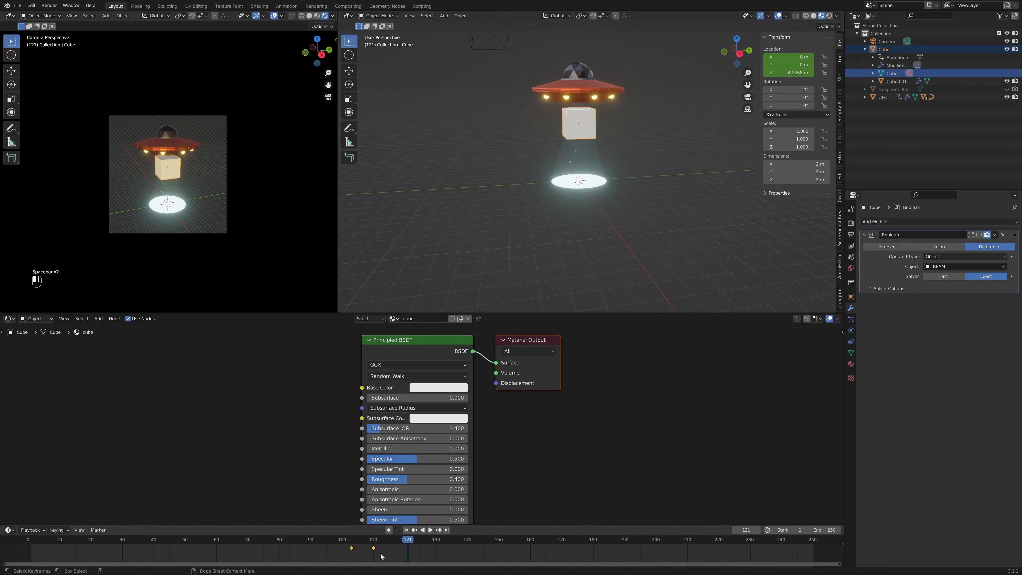
- Shift the cube's raised keyframe to frame 115, lower the cube to about Z 2.902 m, re-insert its Location keyframe and replay
drag(374, 550, 390, 552)
click(389, 541)
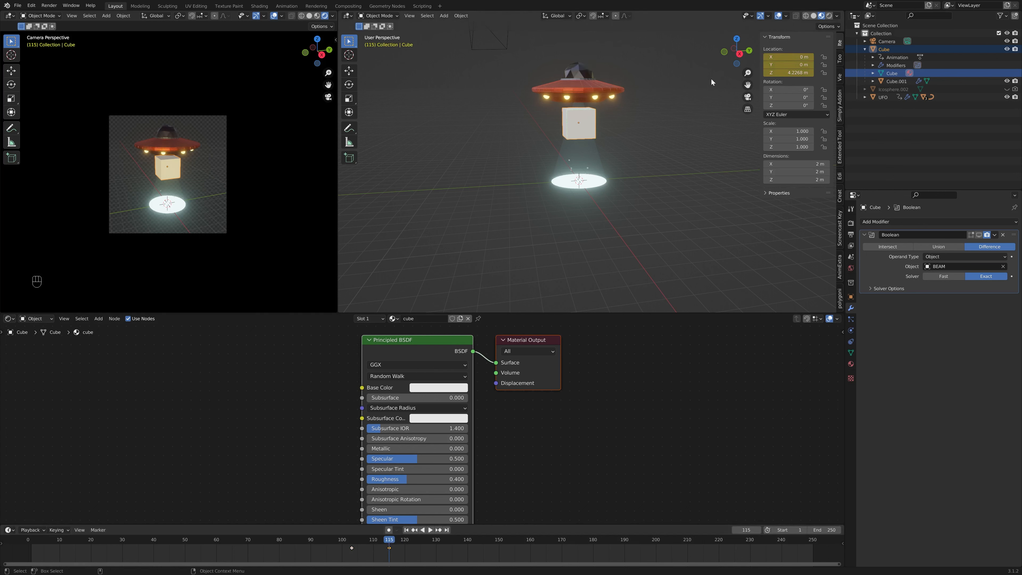
key(g)
key(z)
click(704, 98)
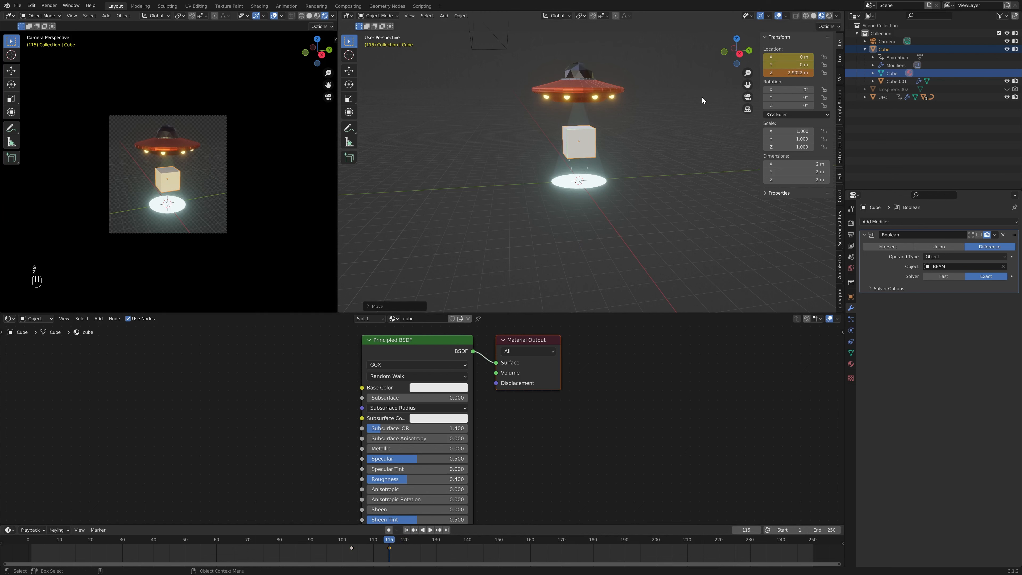
key(i)
click(701, 97)
key(space)
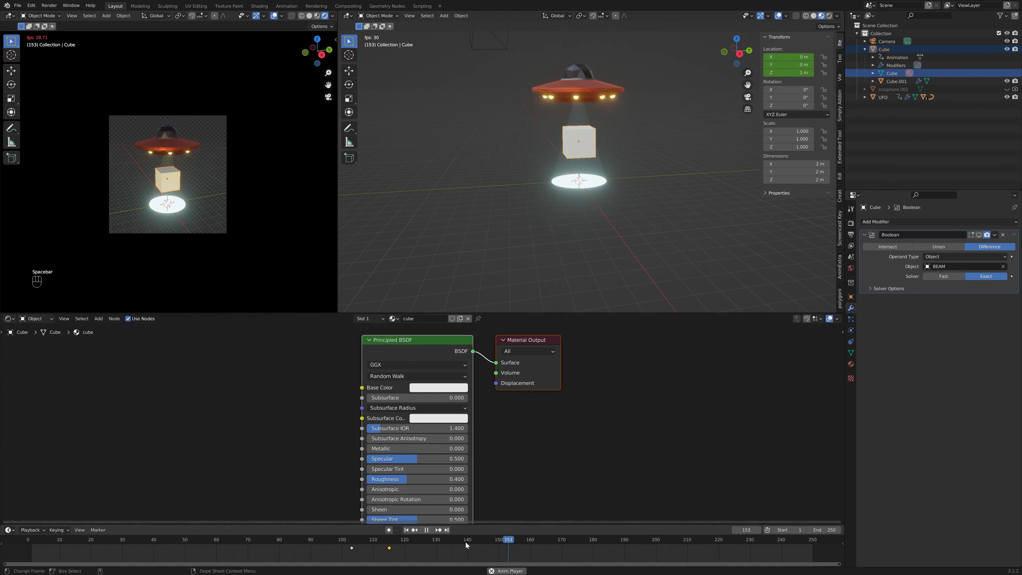
key(space)
- Slow the cube's rise by shifting its raised location keyframe to frame 130, and replay the lift
drag(564, 541, 452, 541)
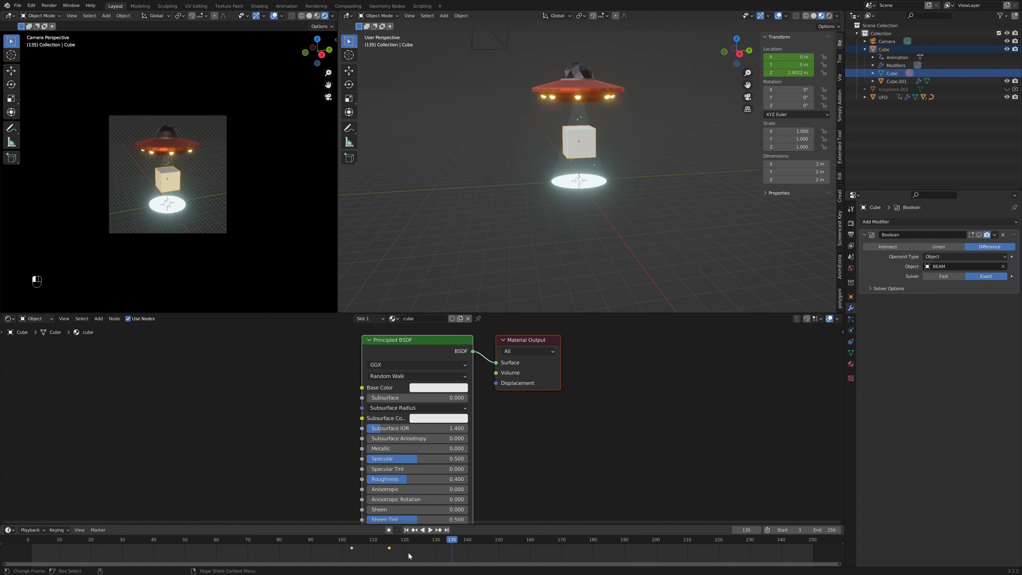
drag(389, 549, 434, 555)
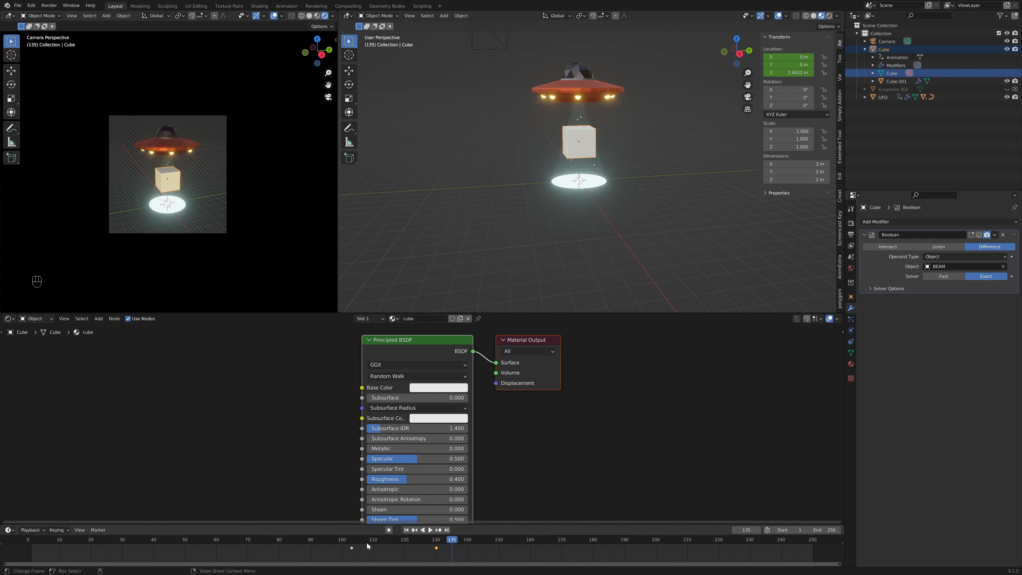
key(space)
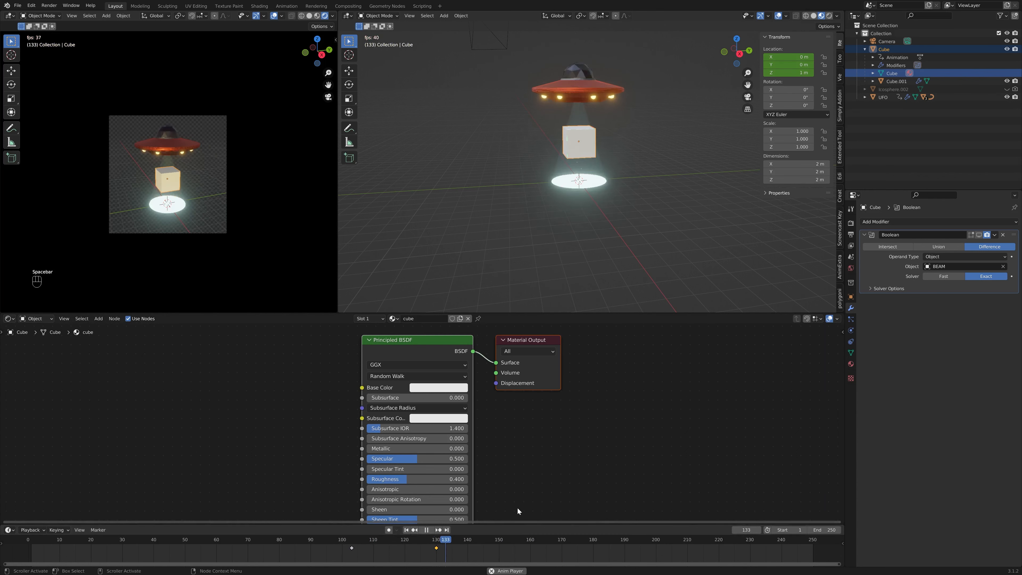
key(space)
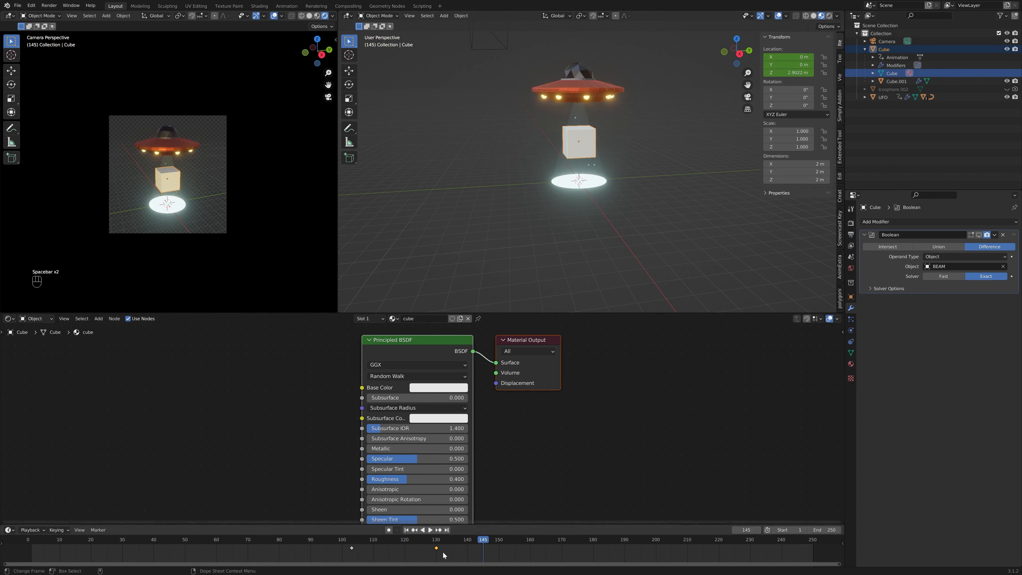
- Insert a Rotation keyframe for the unrotated cube at frame 103
scroll(620, 192, up, 2)
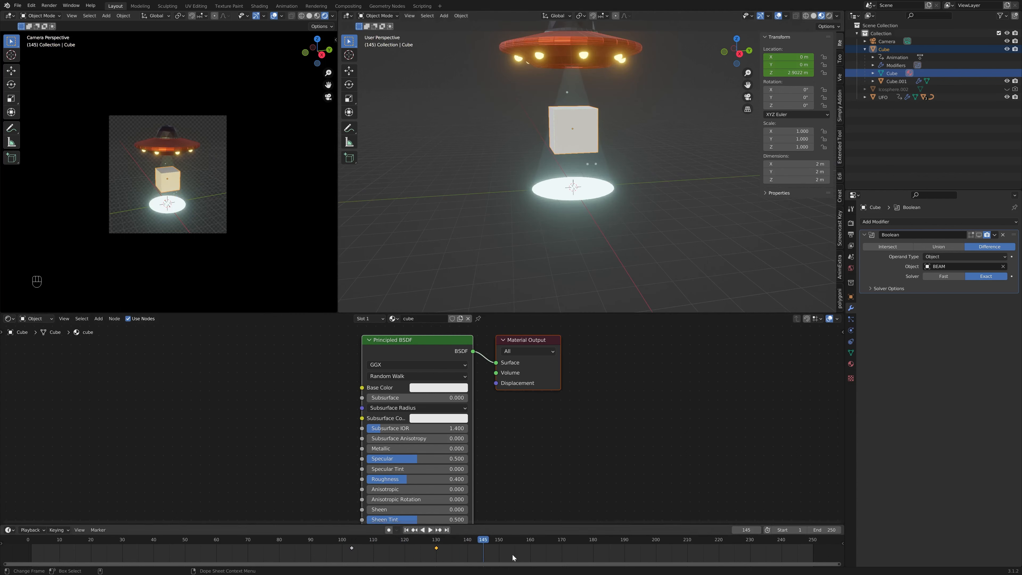
drag(483, 539, 352, 539)
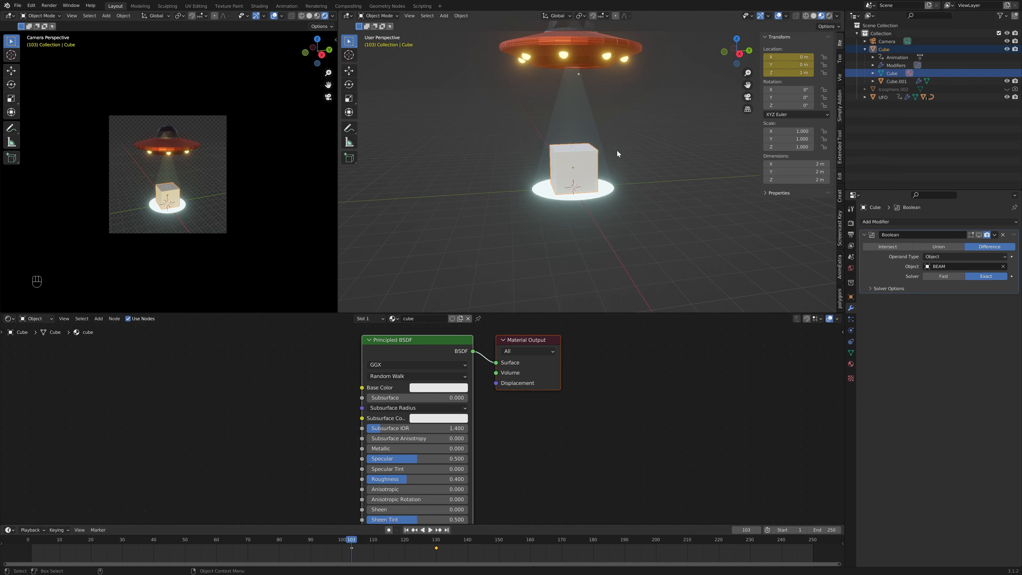
right_click(584, 163)
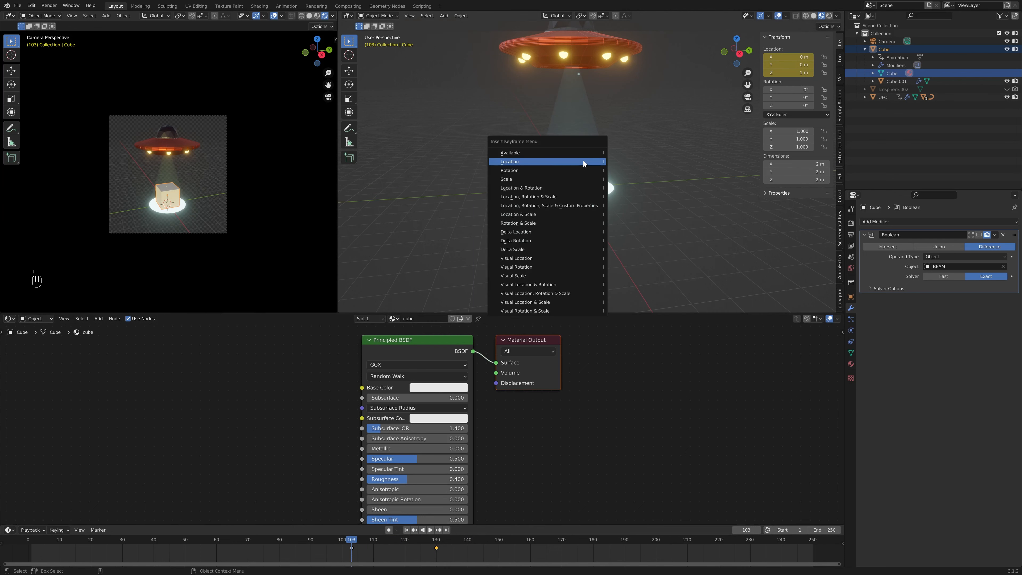
- At frame 135, tilt the cube to about X 30.4°, Y 8.63°, Z 5.18°, insert a Rotation keyframe and replay
drag(352, 540, 451, 538)
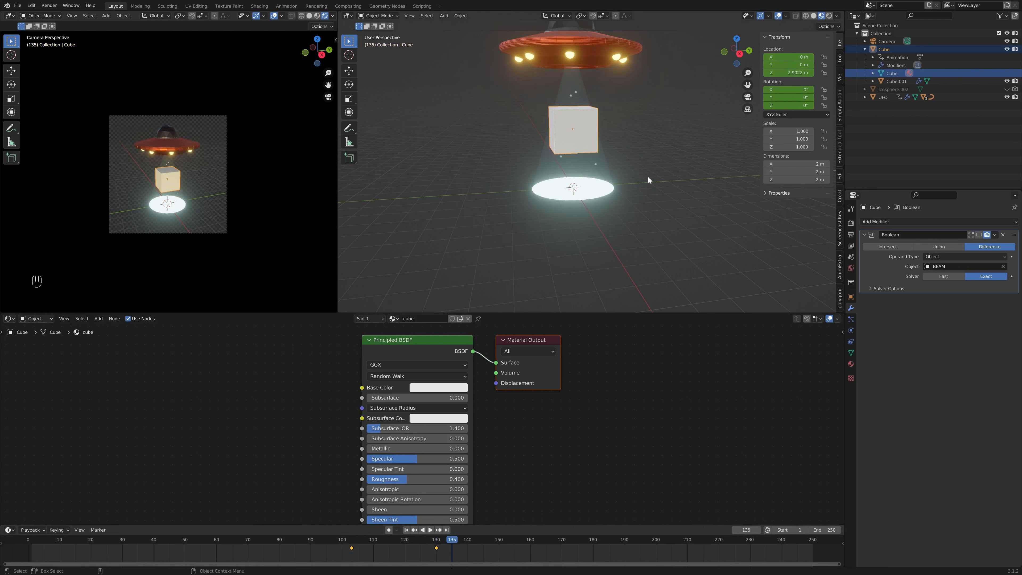
key(r)
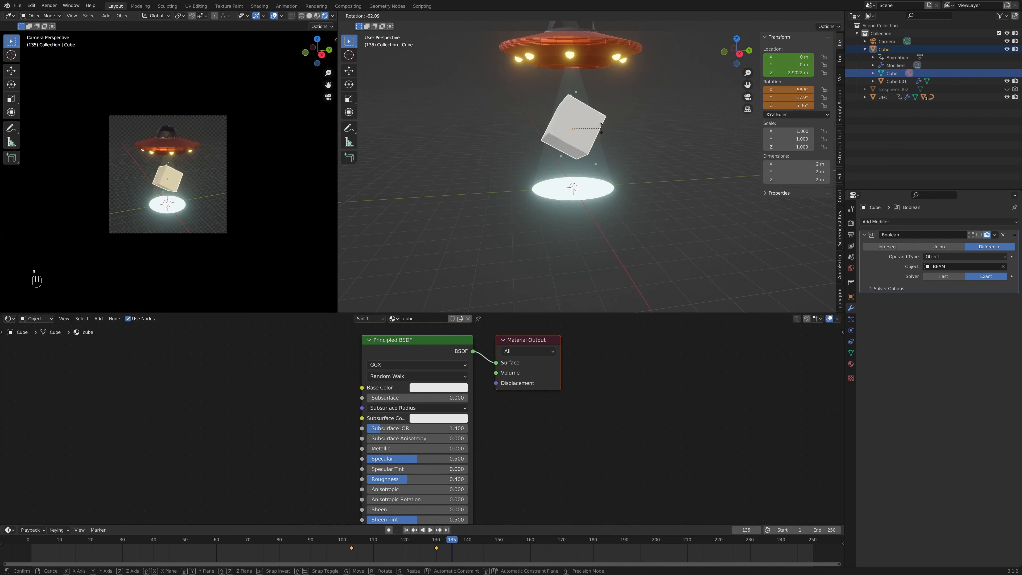
click(602, 143)
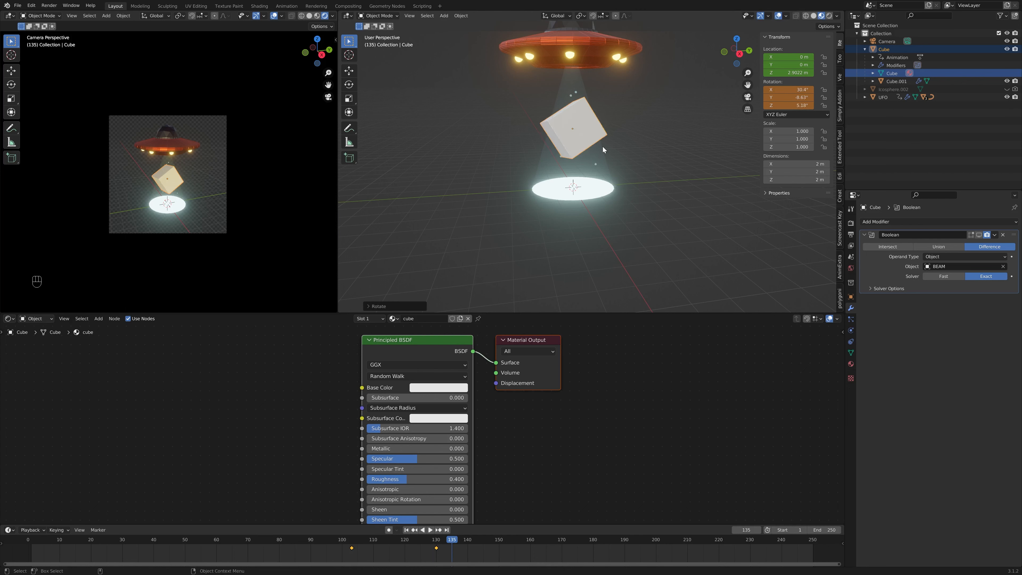
key(i)
click(602, 145)
key(space)
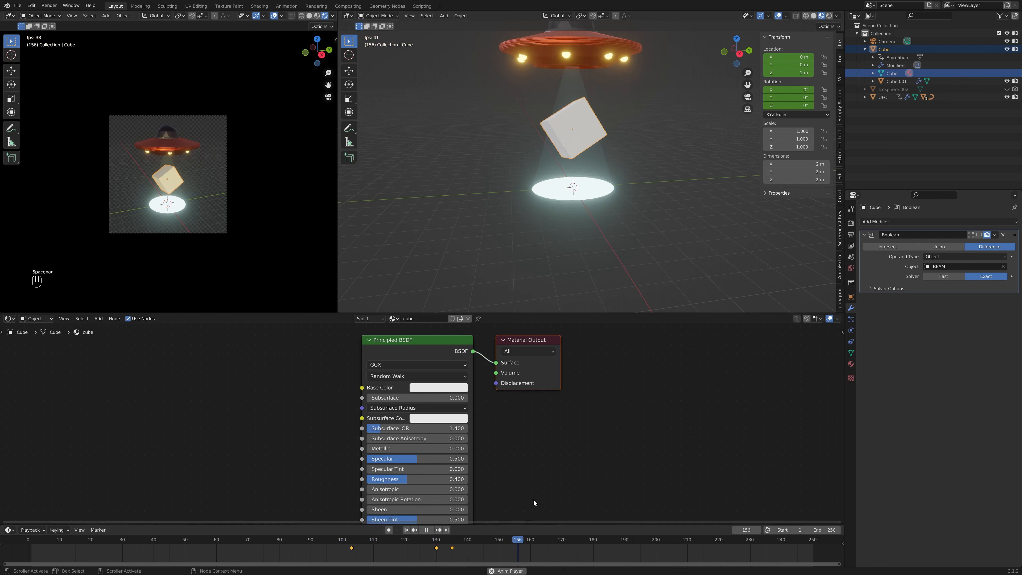
key(space)
- Insert a Location keyframe at frame 163 to hold the cube at its raised position
mouse_move(527, 539)
mouse_down()
mouse_move(388, 535)
mouse_move(535, 532)
mouse_up()
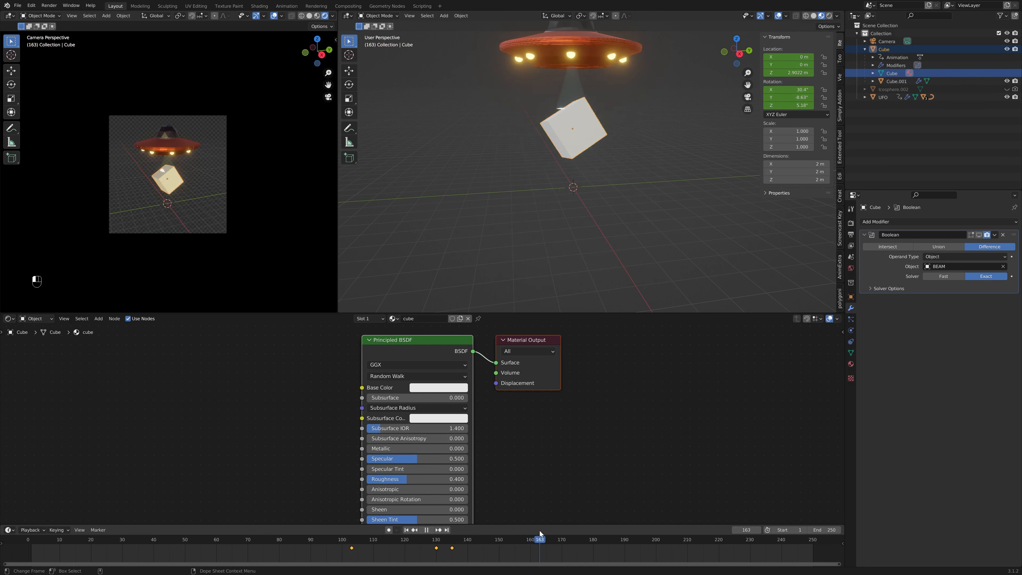
key(space)
key(g)
right_click(627, 190)
right_click(623, 187)
key(Escape)
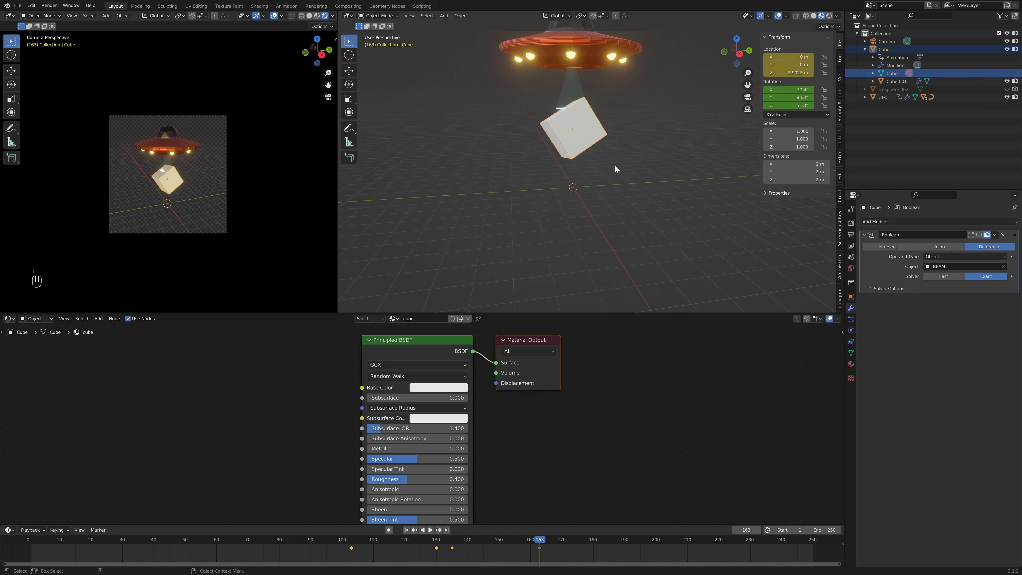
- At frame 165, lower the tilted cube along the Z axis to about 1.53 m
key(space)
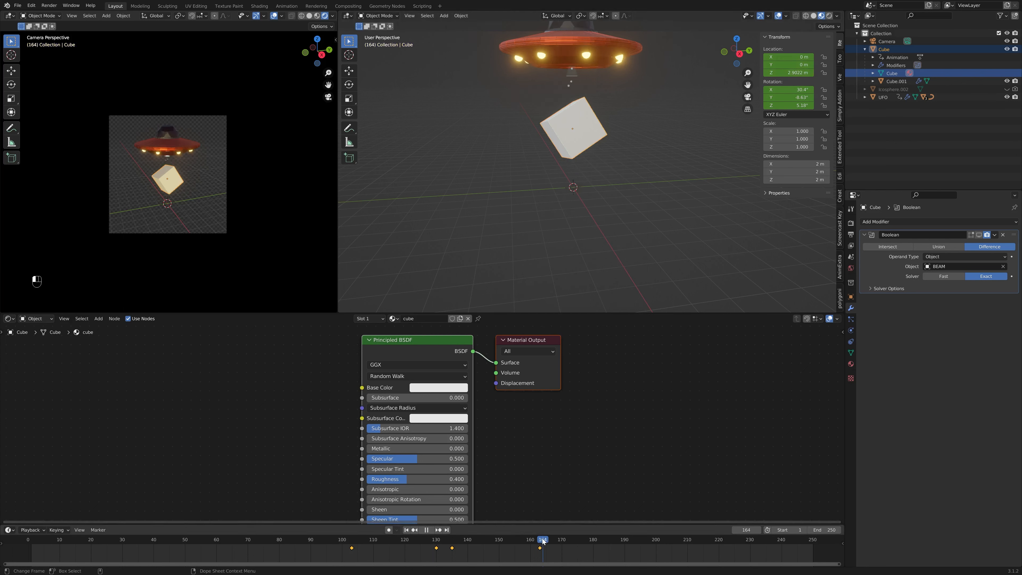
key(space)
key(g)
key(z)
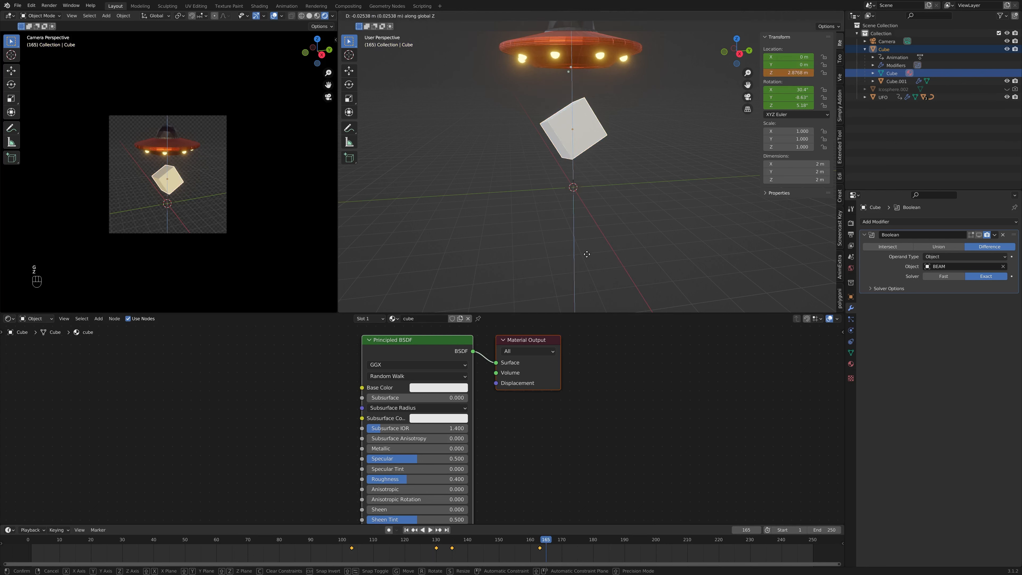
click(604, 266)
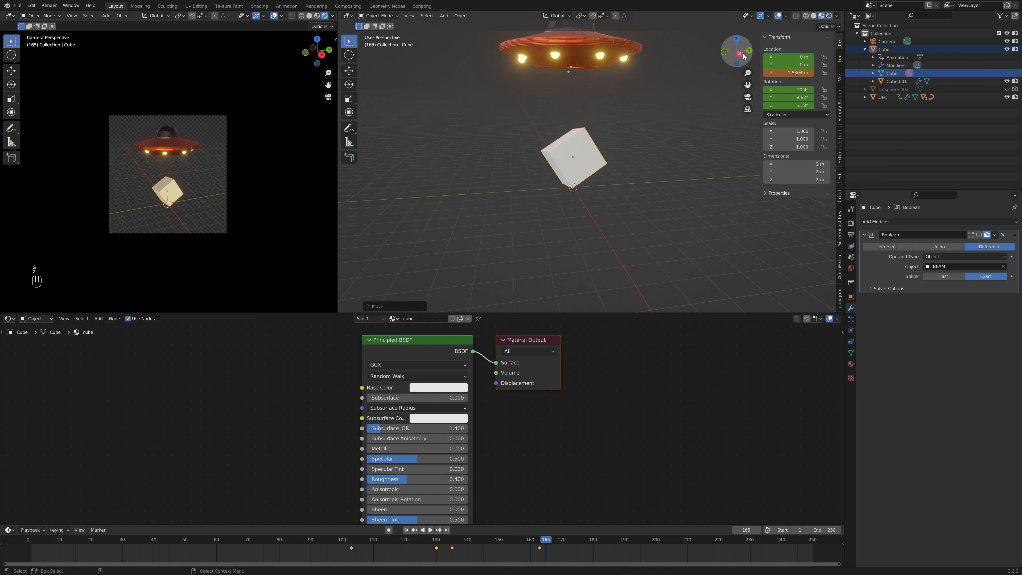
- In front view, lower the cube until it reaches the ground at about Z 1.507 m, and insert a Location keyframe at frame 165
click(725, 53)
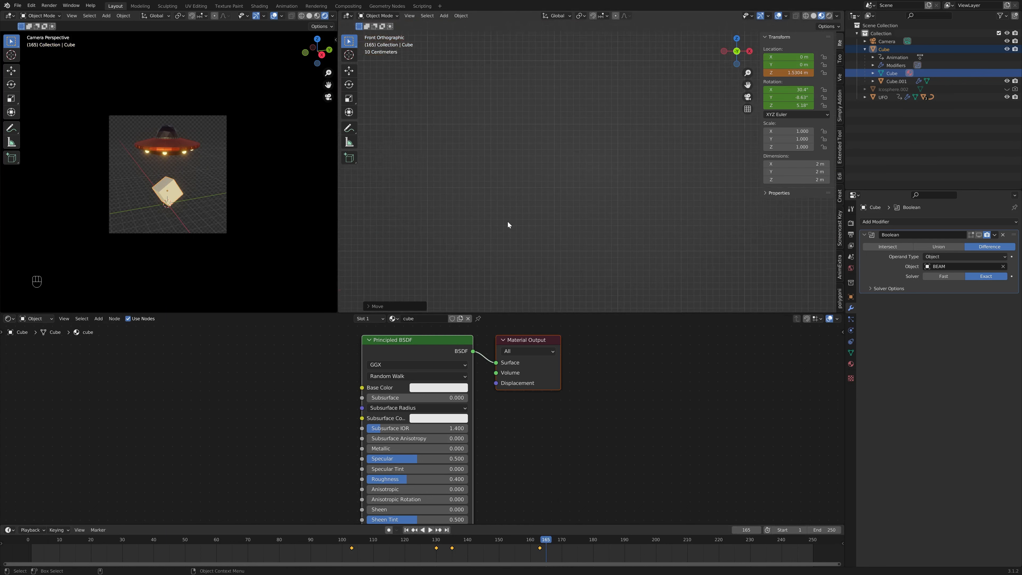
scroll(494, 208, up, 2)
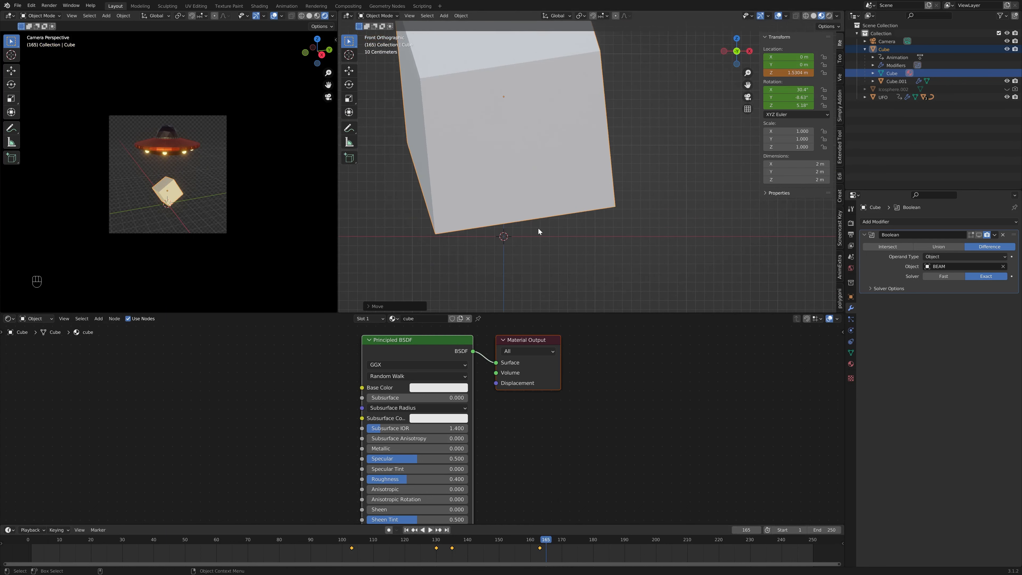
key(g)
key(z)
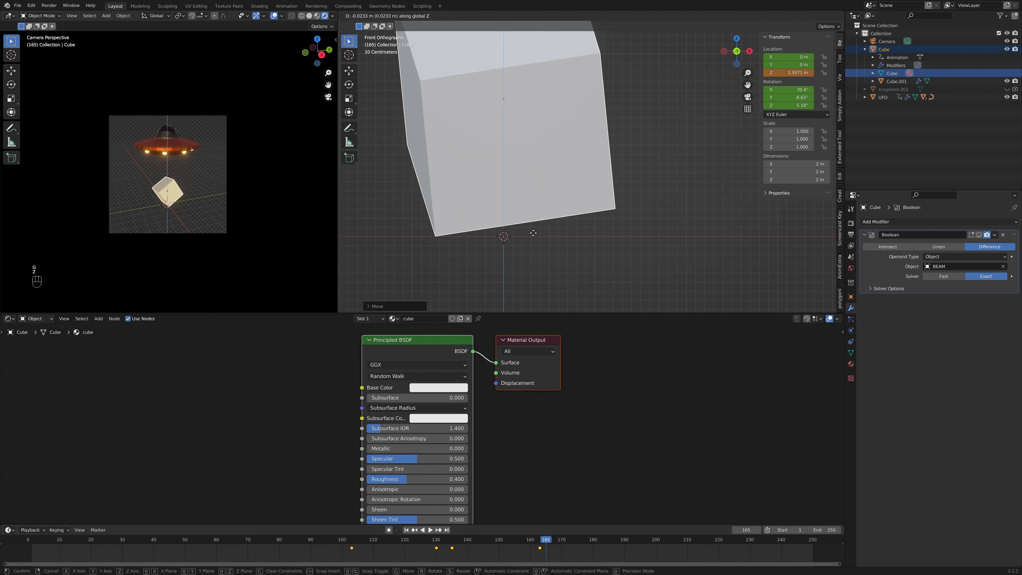
click(534, 233)
scroll(540, 226, down, 5)
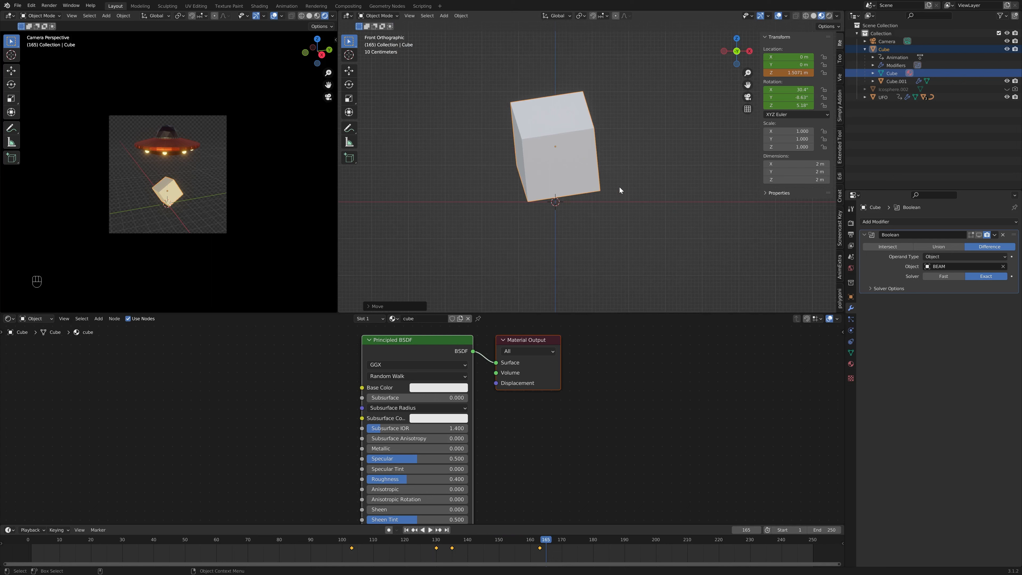
key(i)
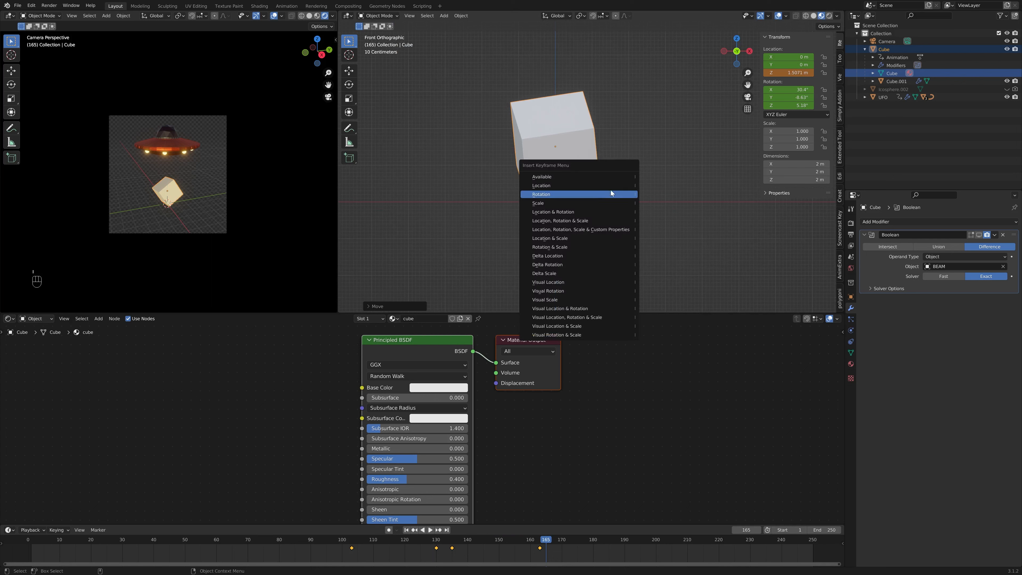
click(583, 186)
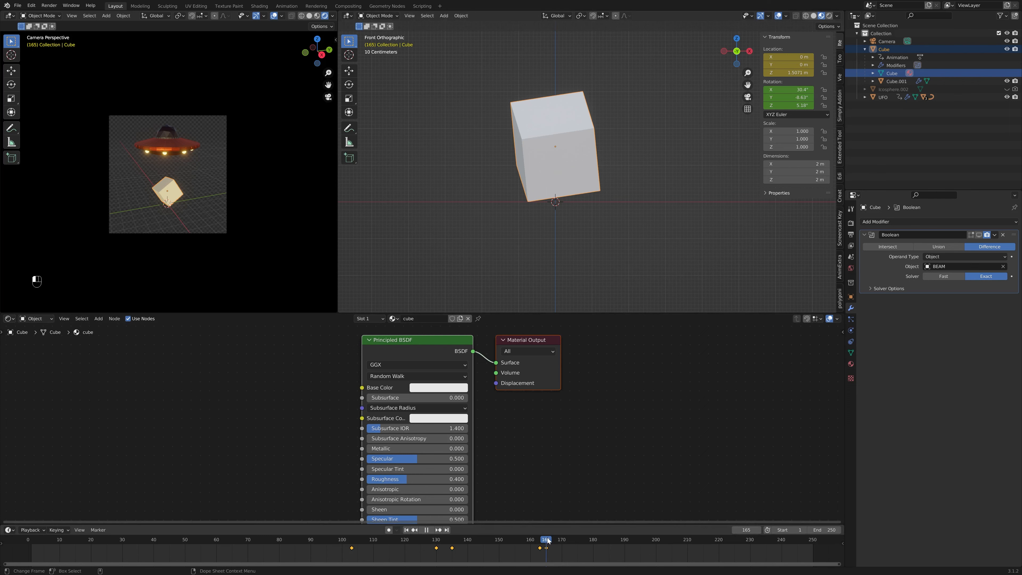
- Insert a Rotation keyframe at frame 163 to hold the cube's tilt, and replay and inspect the drop around frame 169
key(i)
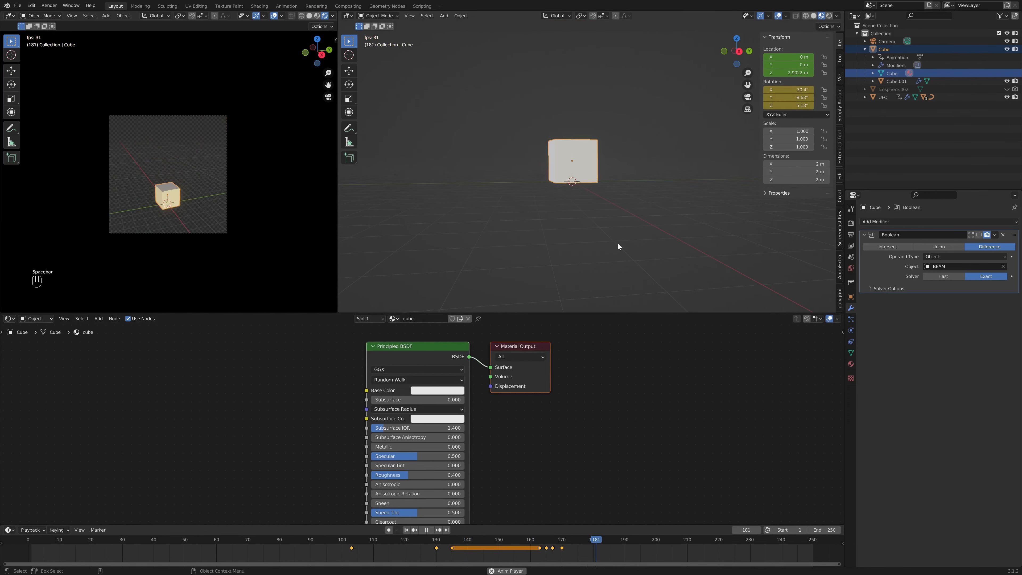
key(space)
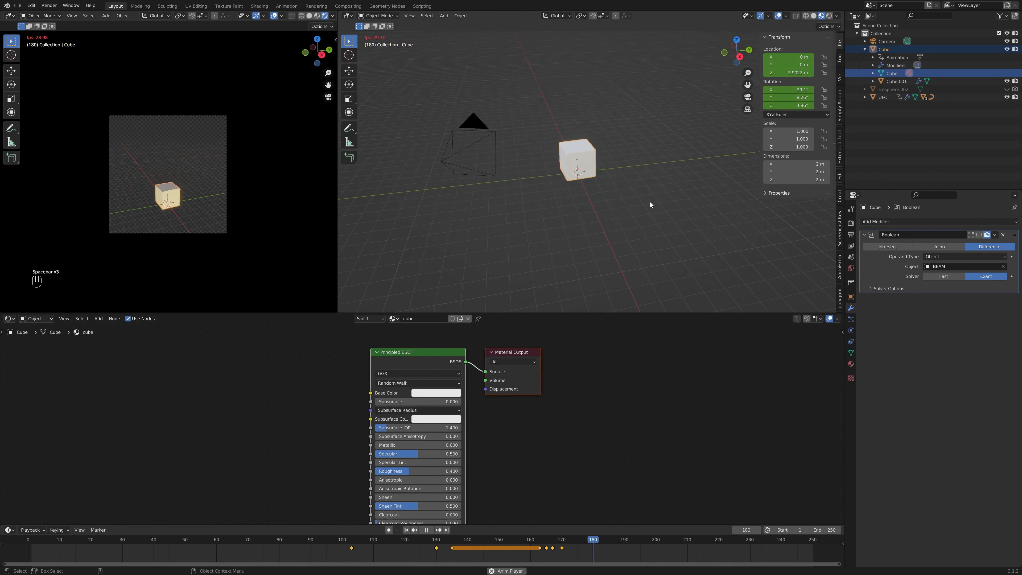
key(space)
drag(605, 544, 559, 546)
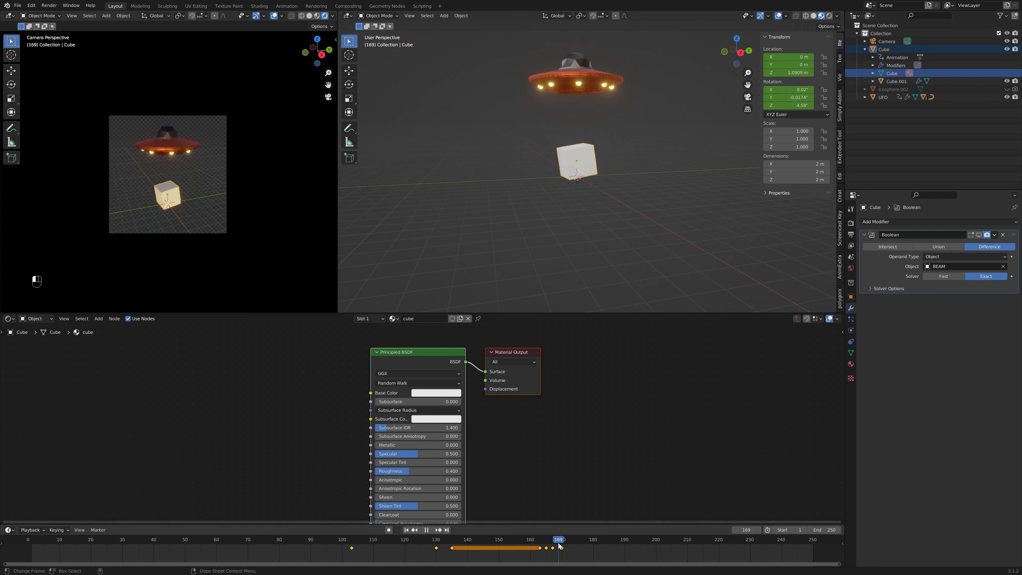
middle_drag(591, 242, 636, 173)
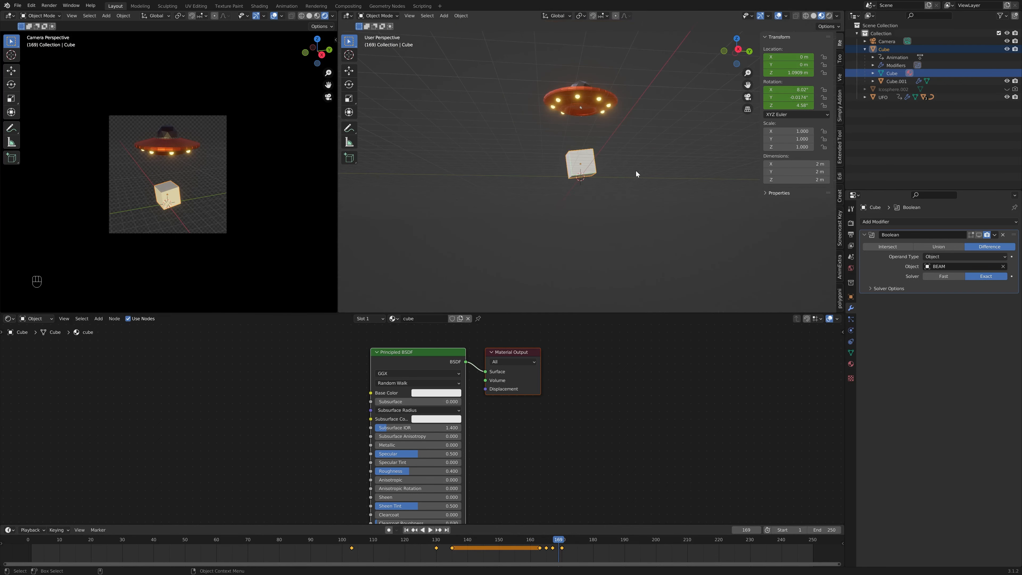
scroll(636, 171, up, 3)
middle_drag(593, 211, 638, 204)
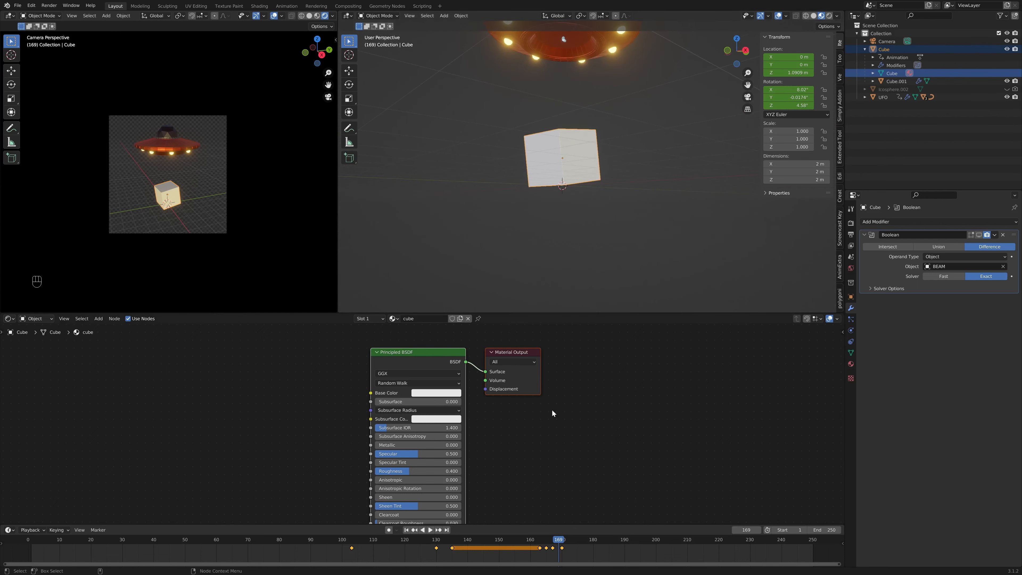
scroll(600, 181, down, 3)
middle_drag(601, 170, 603, 194)
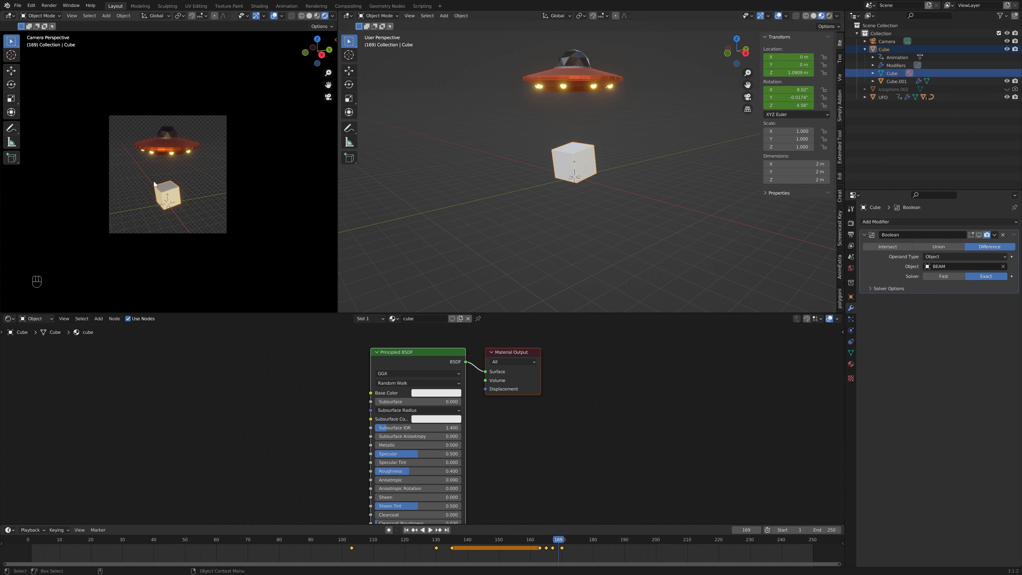
- Go to frame 135, split the Shader Editor area in two and switch one half to the Graph Editor
drag(339, 539, 452, 544)
drag(1, 318, 487, 378)
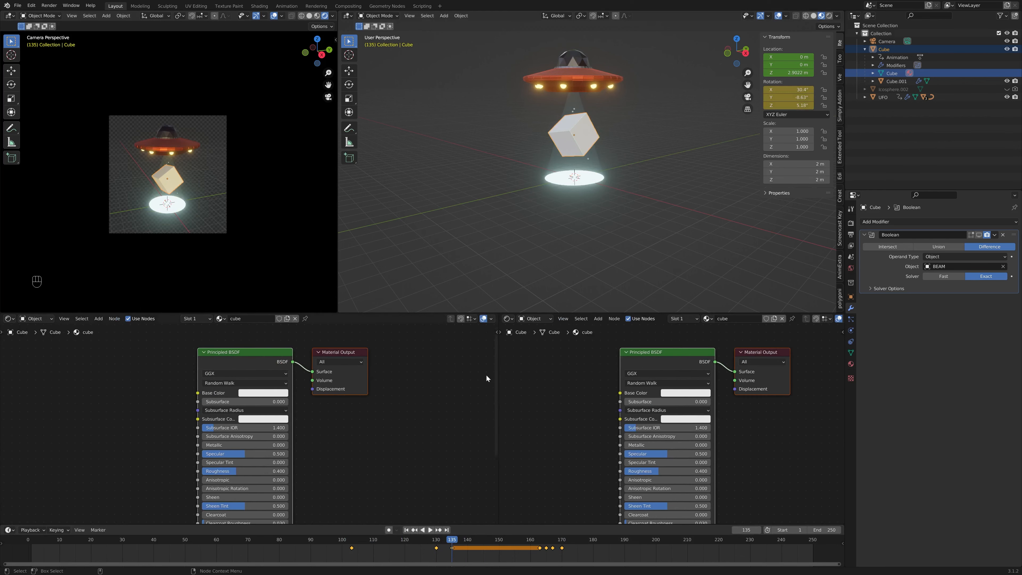
click(9, 319)
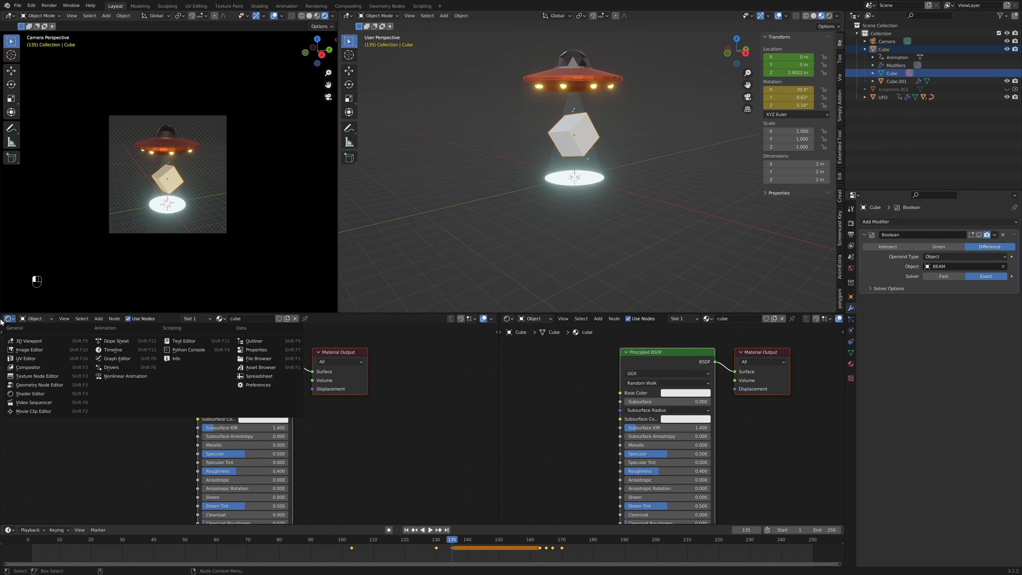
click(121, 360)
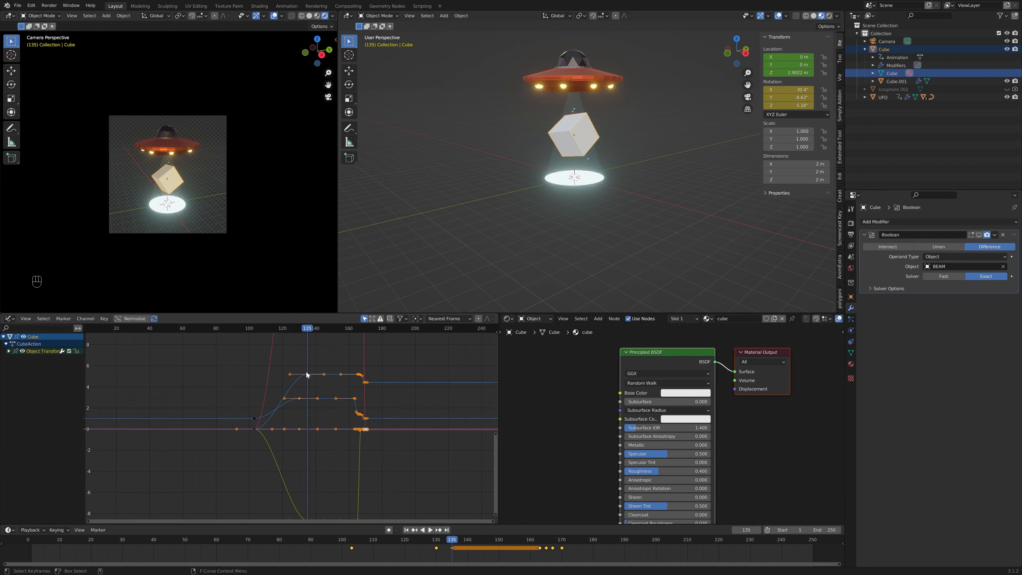
- Expand the cube's transform channels in the Graph Editor, show its sidebar and select the Z Location curve
click(8, 351)
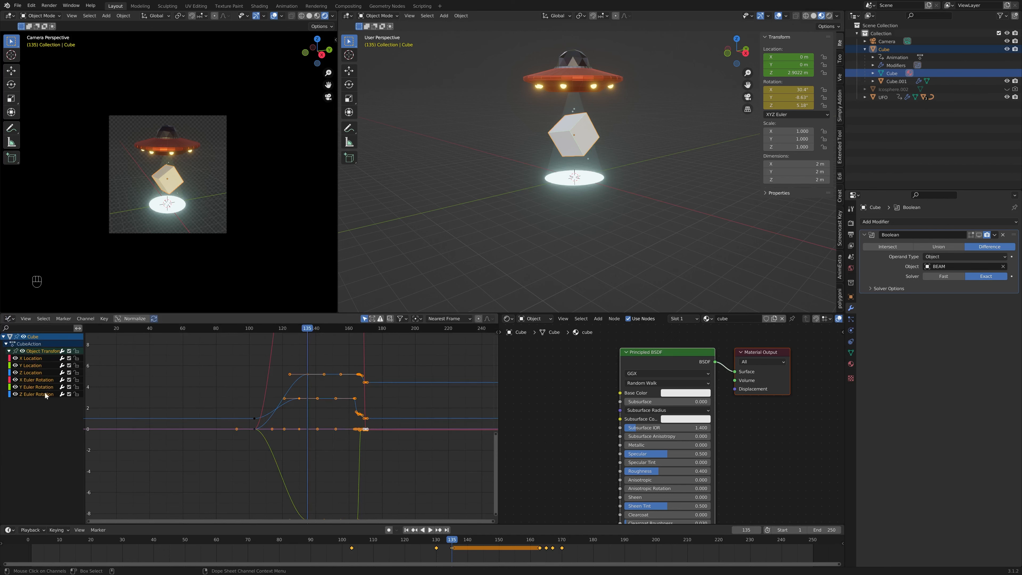
click(33, 374)
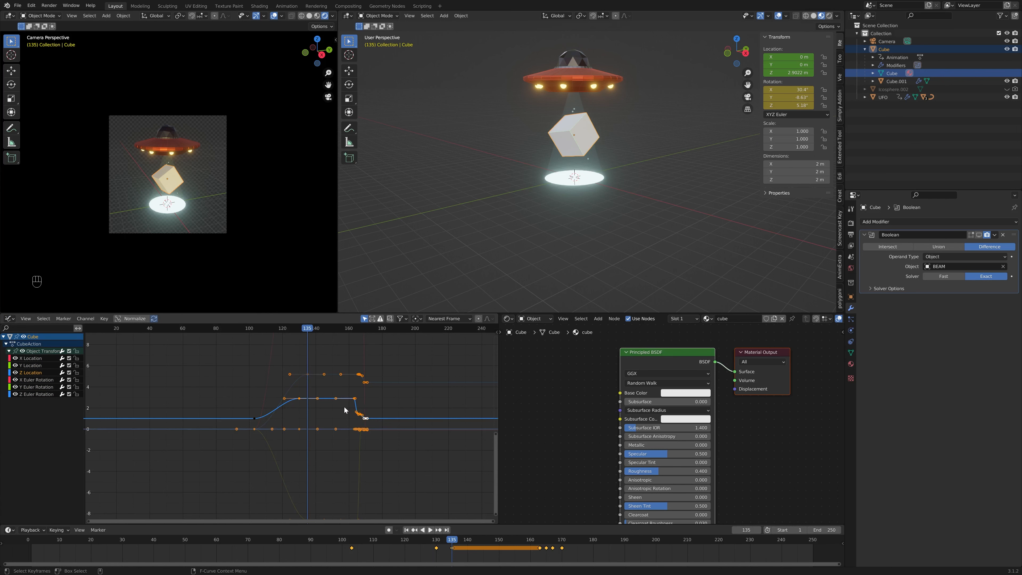
scroll(286, 339, up, 1)
drag(309, 328, 312, 329)
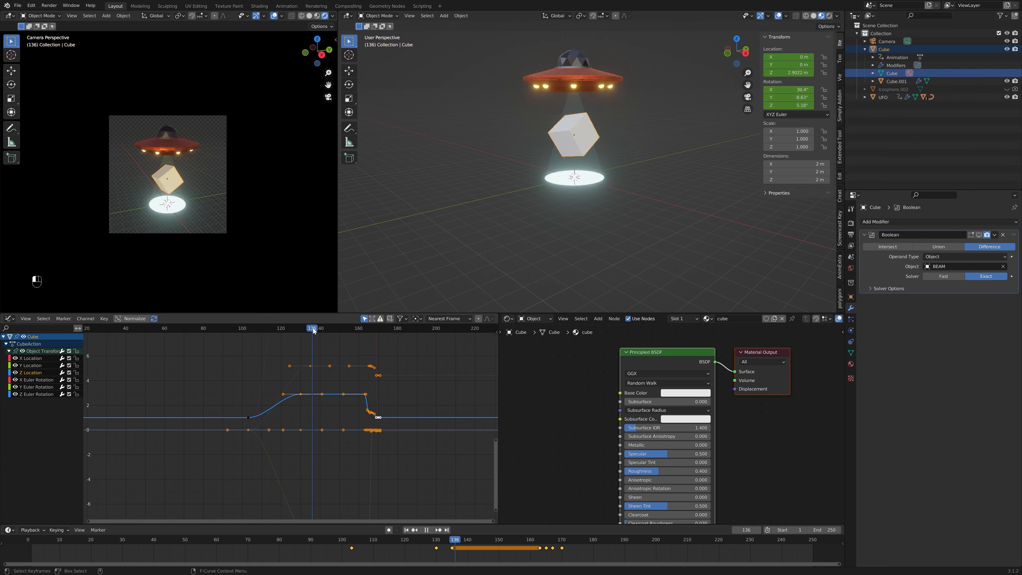
click(349, 419)
key(n)
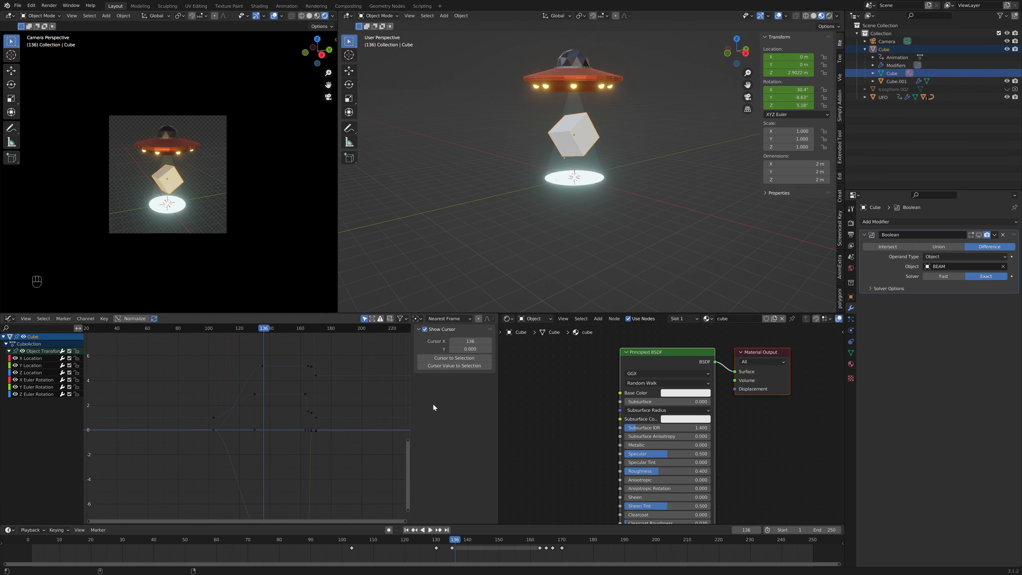
click(422, 329)
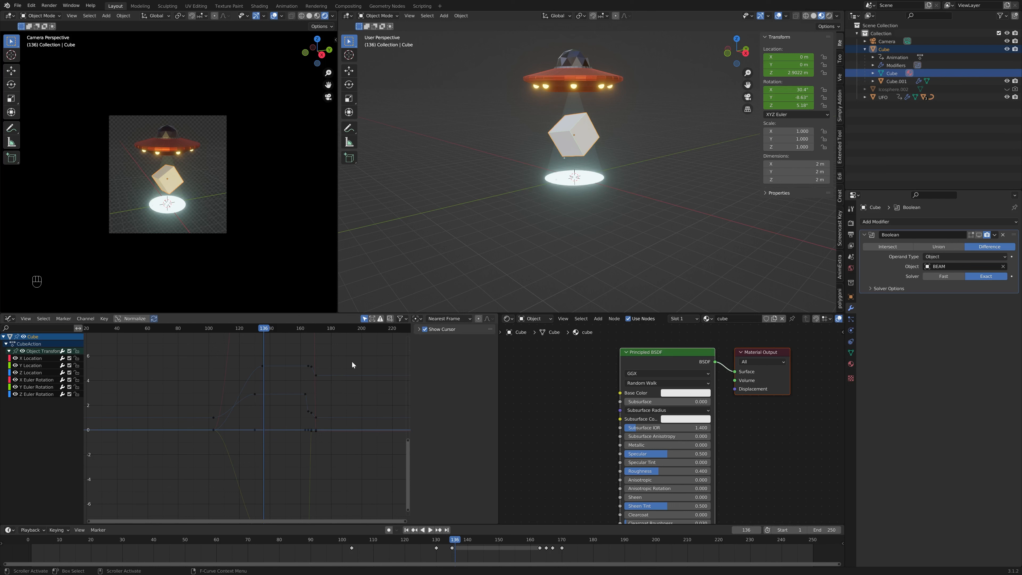
click(35, 373)
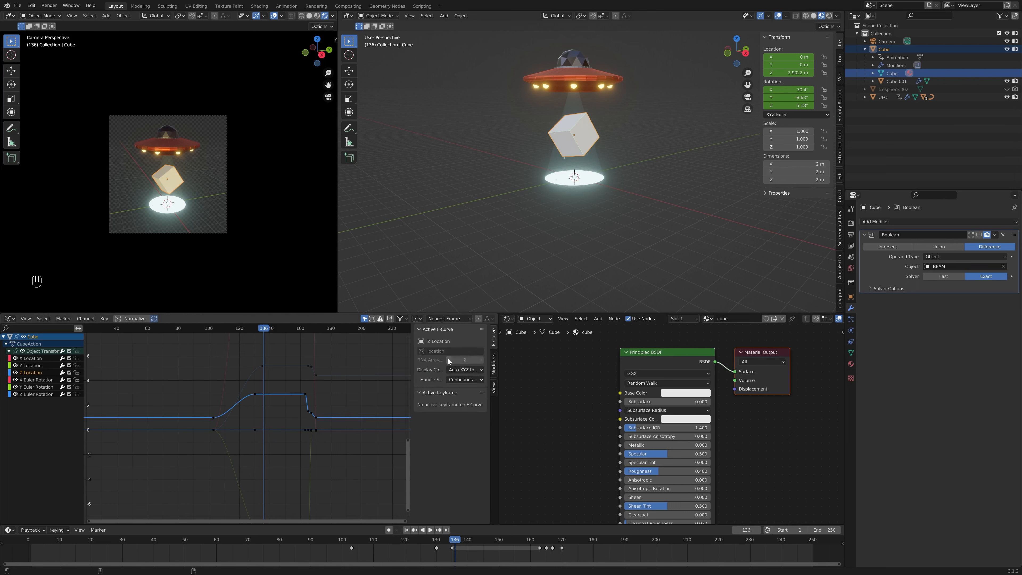
- Add a Noise modifier to the cube's Z Location curve
click(495, 357)
click(437, 331)
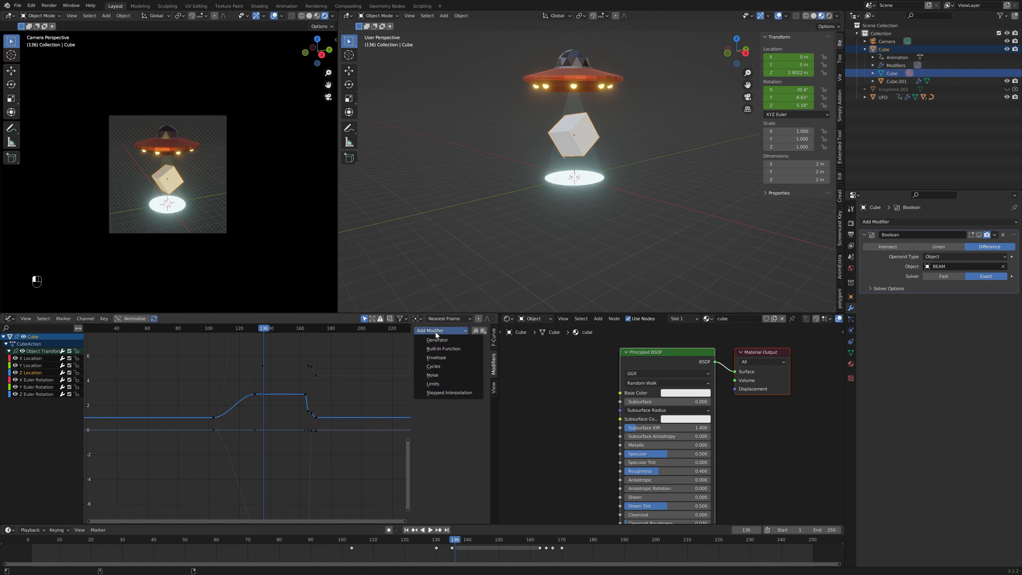
click(441, 373)
scroll(274, 397, up, 8)
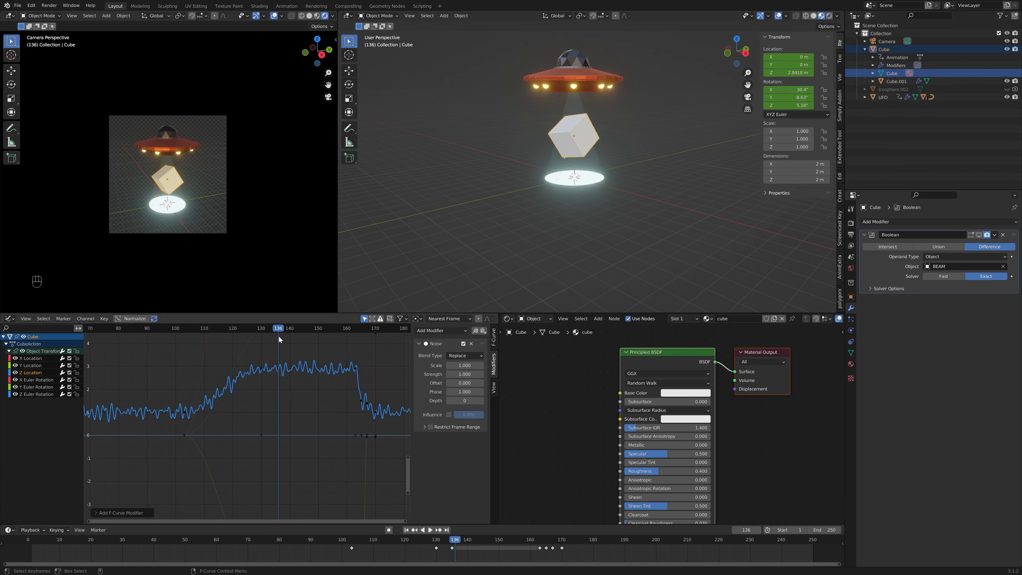
- Restrict the Noise modifier to frames 130 to 163 and replay the cube's hover
drag(278, 332, 260, 328)
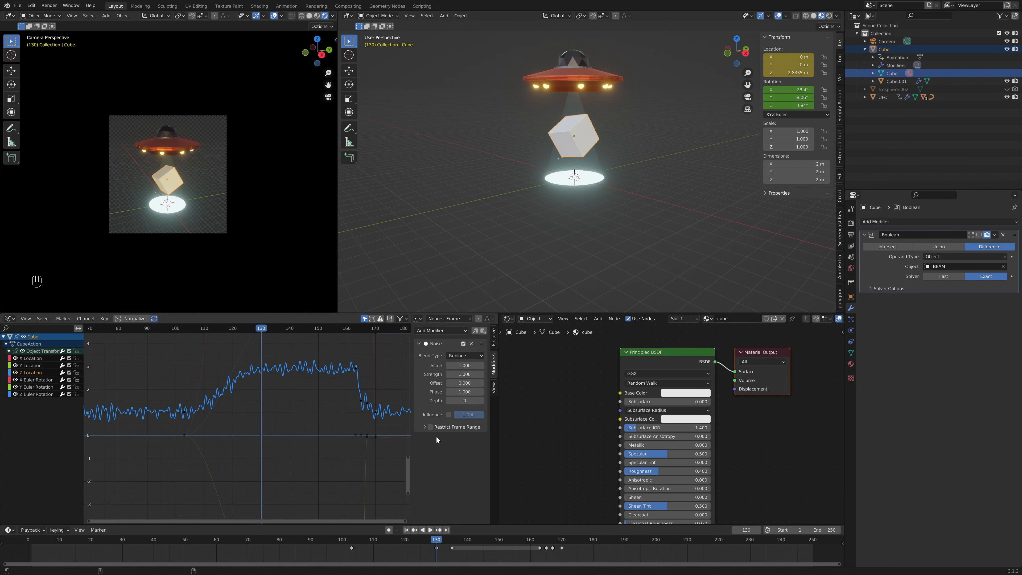
click(430, 427)
click(424, 427)
click(465, 439)
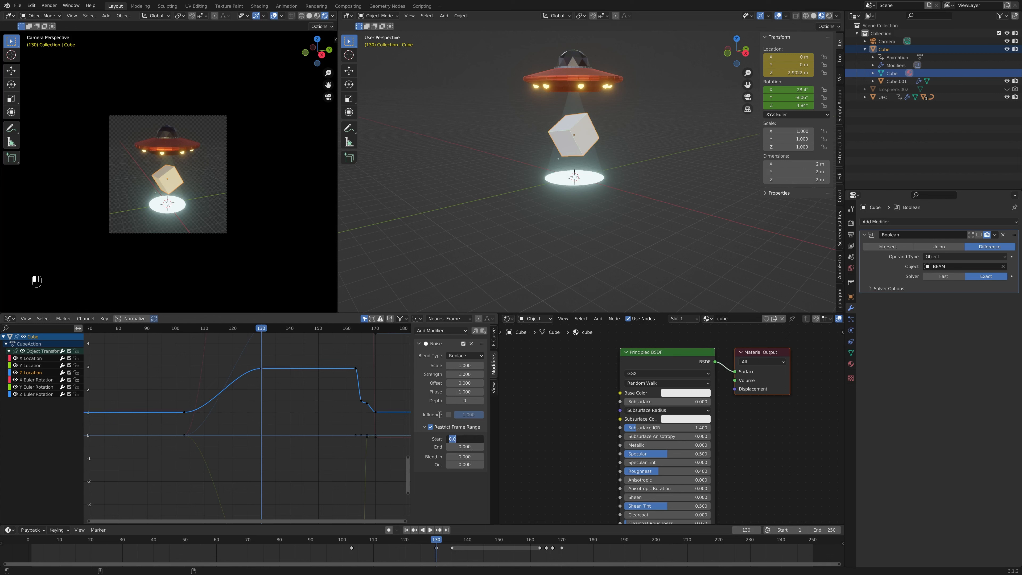
text(130)
key(Return)
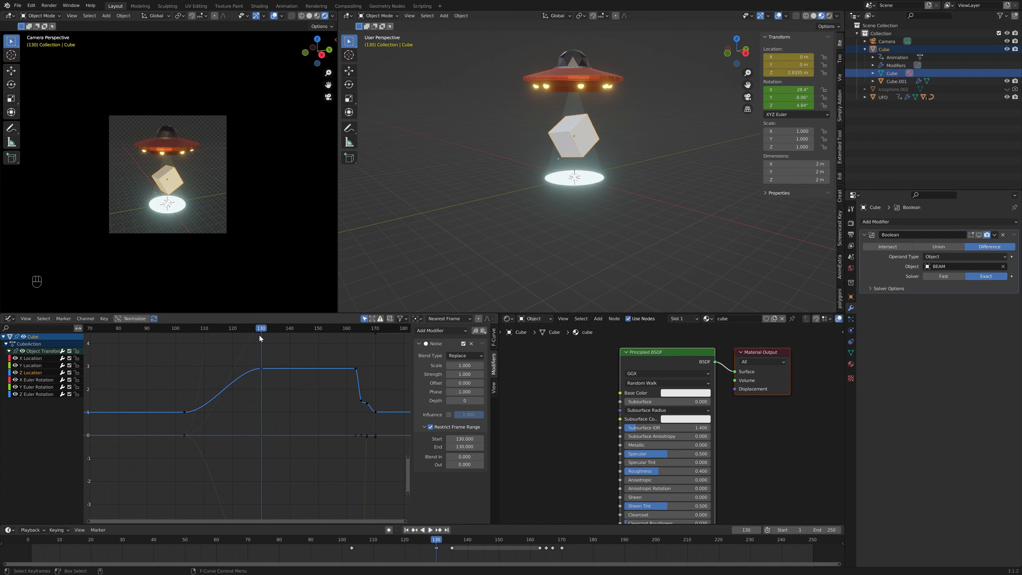
drag(262, 331, 355, 333)
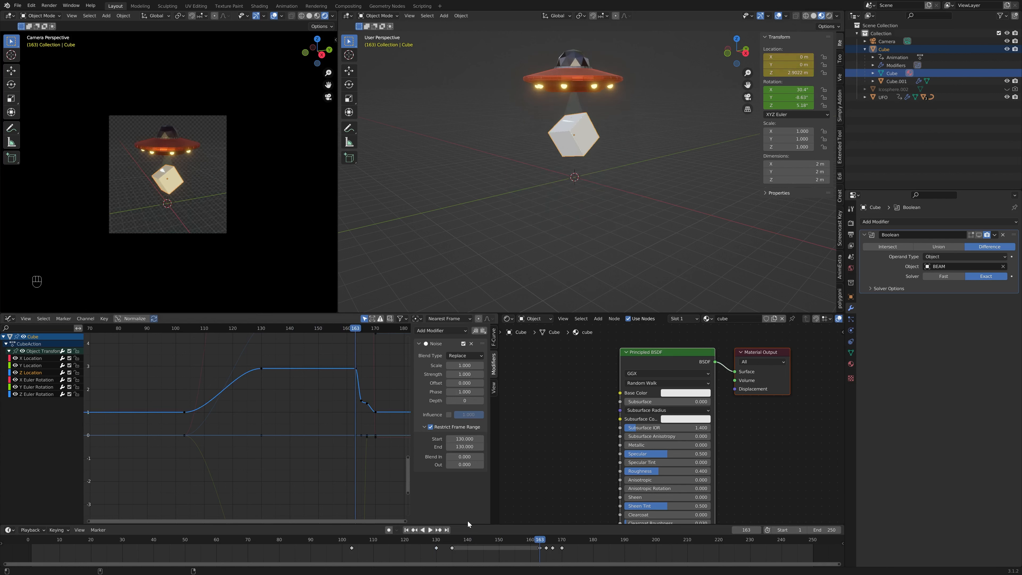
click(473, 446)
text(163)
key(Return)
click(254, 330)
key(space)
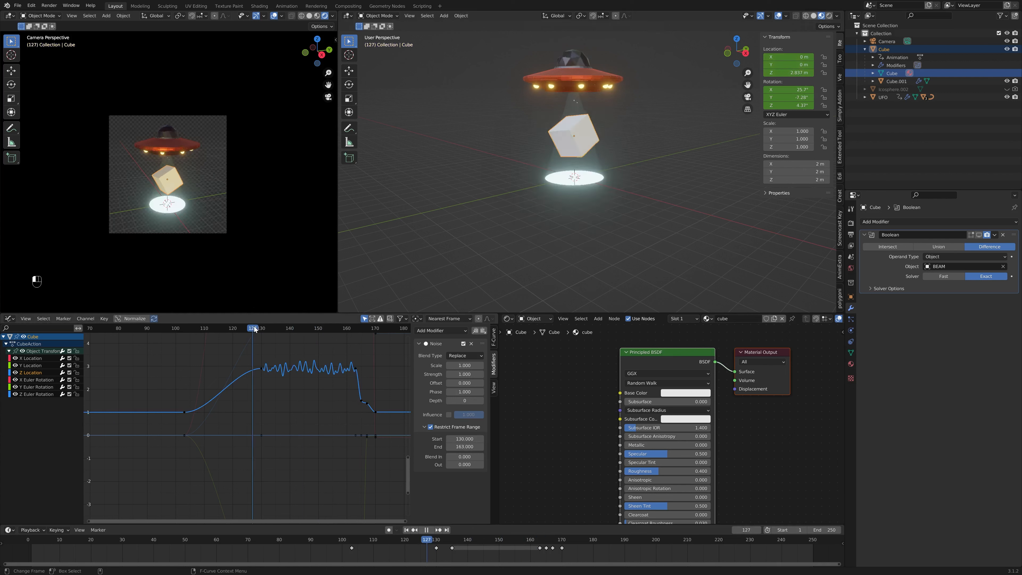
key(space)
- Set the Noise modifier's scale to 6.2 and replay the hover from about frame 128
drag(464, 366, 499, 365)
click(258, 329)
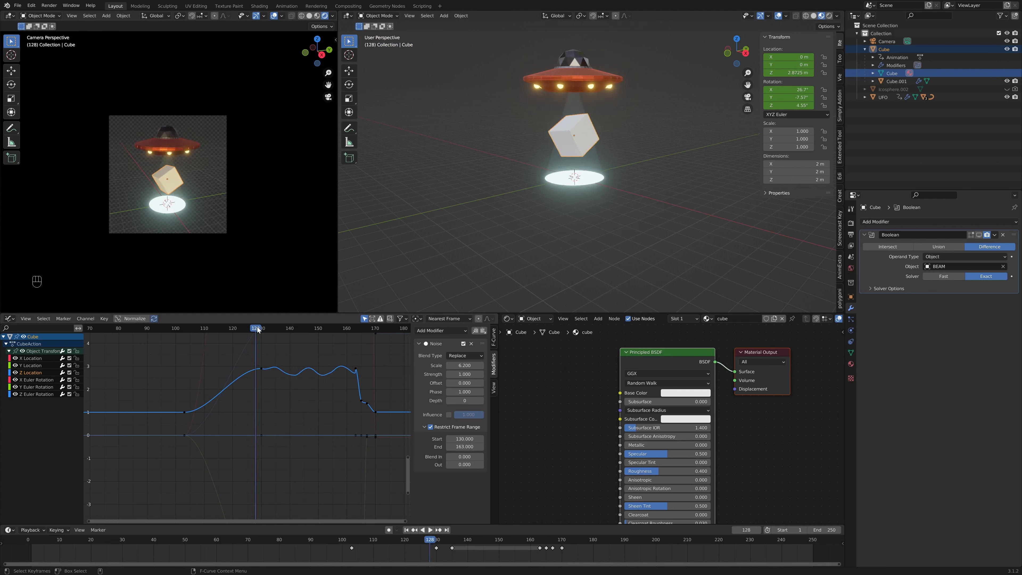
key(space)
key(space)
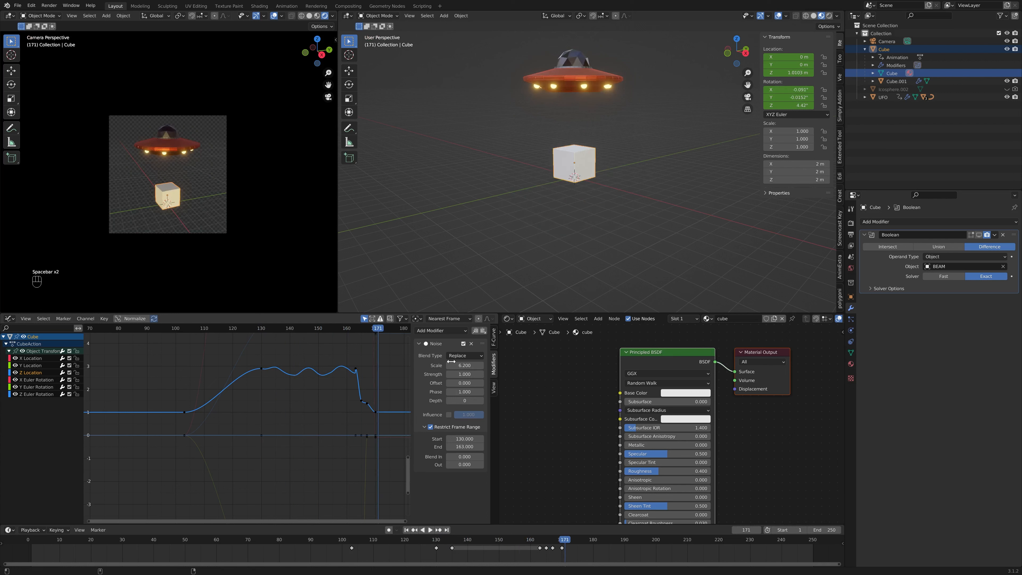
- Set the Noise modifier's scale to 16 and strength to 0.8, and replay the hover
mouse_move(452, 361)
mouse_down()
mouse_move(509, 362)
mouse_move(458, 374)
mouse_up()
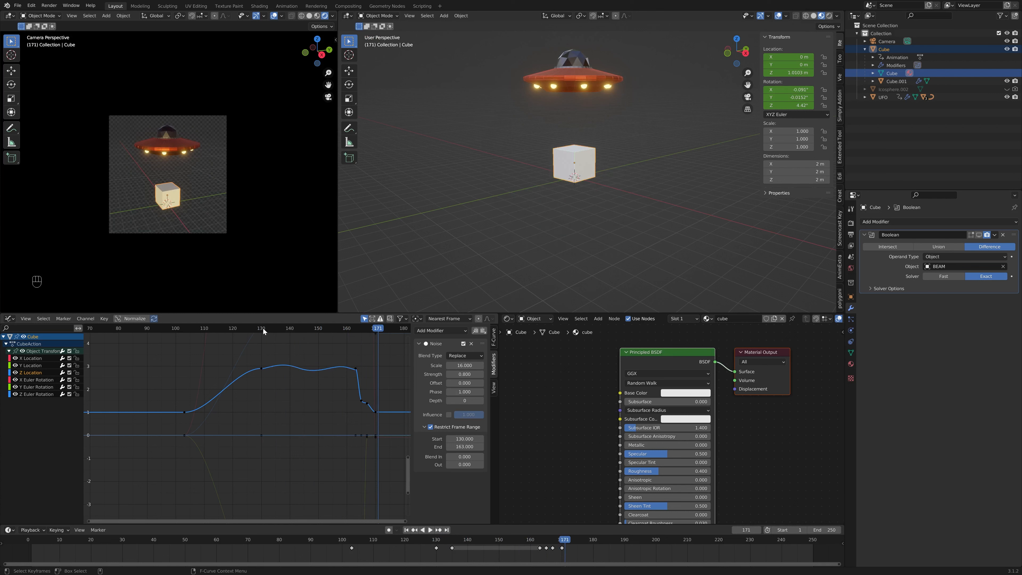
key(space)
key(space)
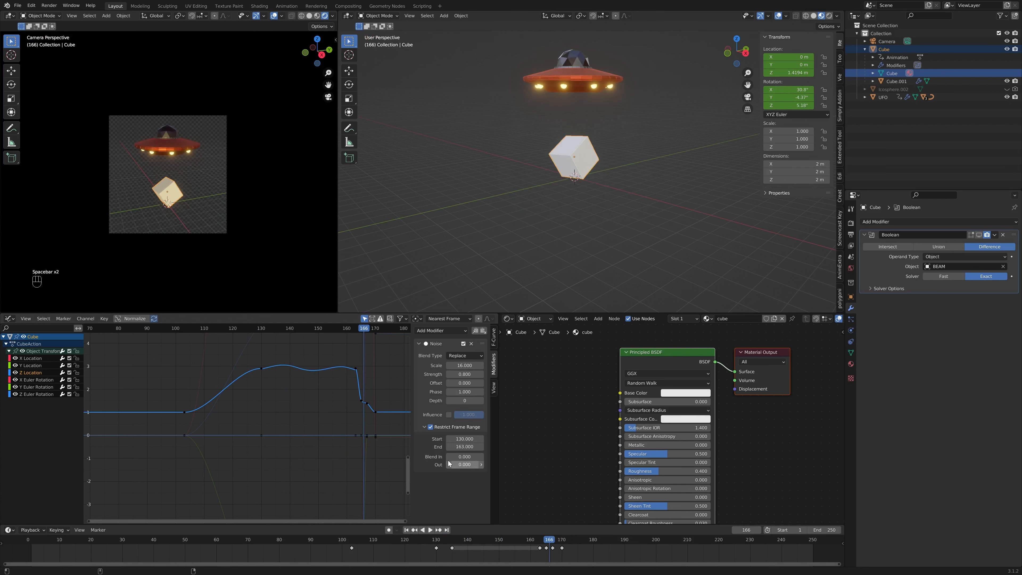
- Set the Noise modifier's blend out to 3.4 and replay the cube's hover and drop from about frame 128
click(459, 457)
click(470, 488)
drag(465, 465, 478, 465)
click(249, 328)
key(space)
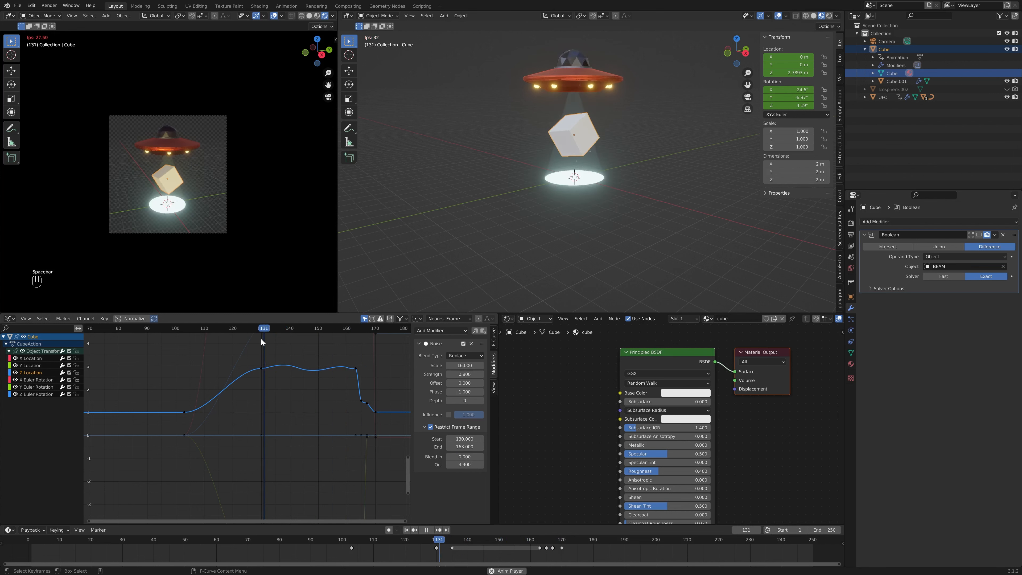
key(space)
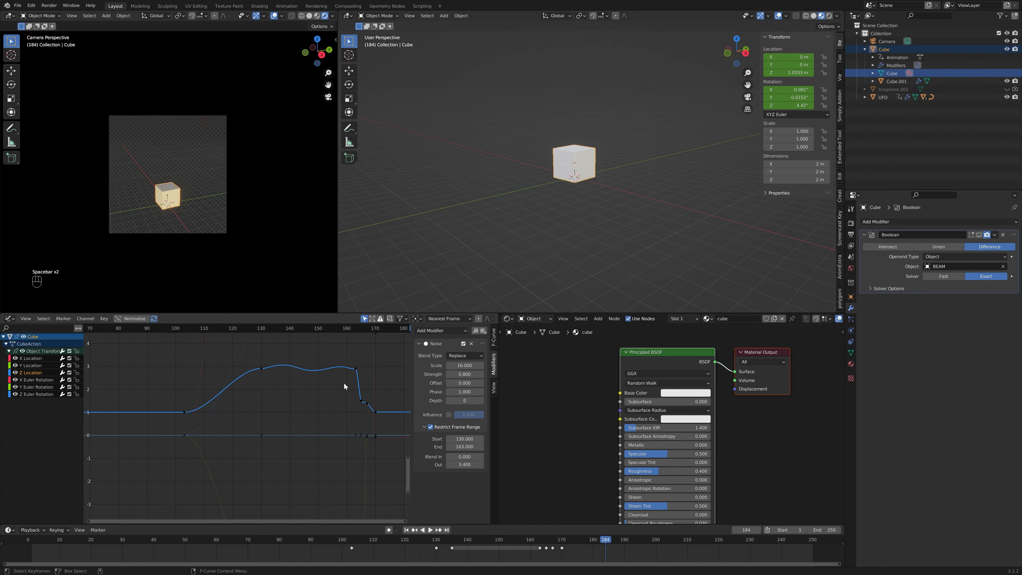
- Enable viewport display of the cube's Boolean modifier and play the animation around a closer view of the cube
middle_drag(614, 147, 630, 170)
scroll(633, 174, up, 2)
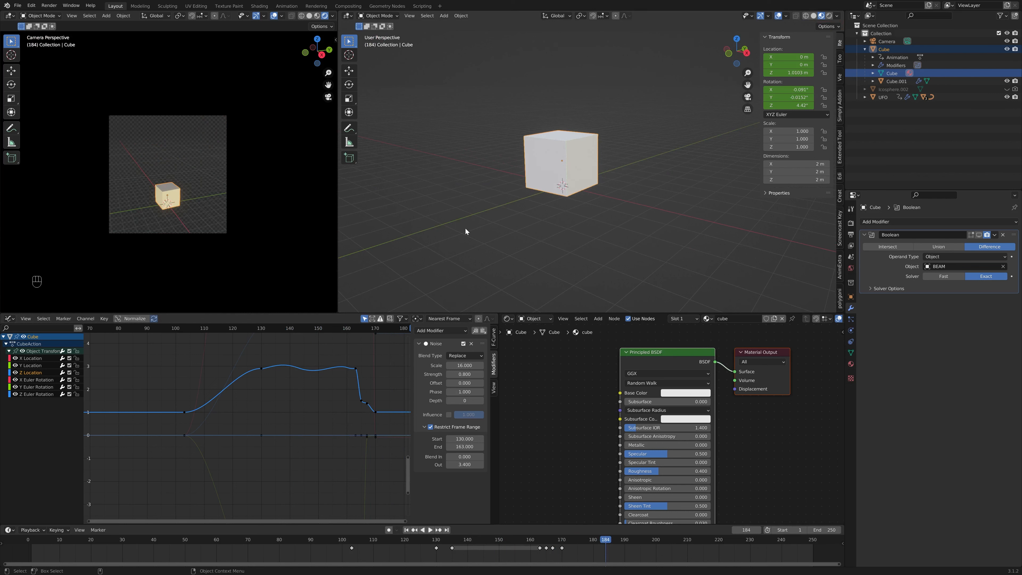
key(space)
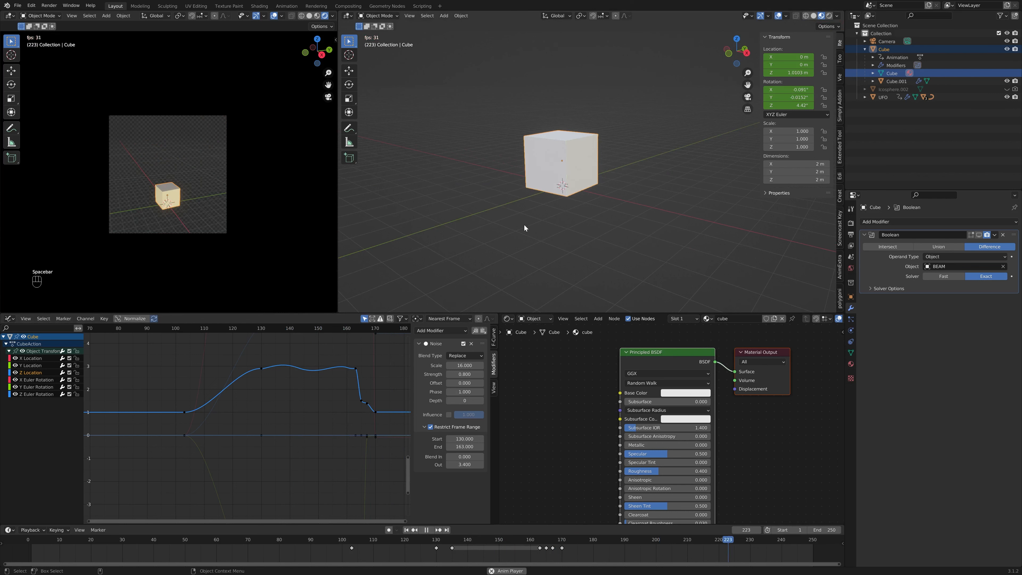
key(space)
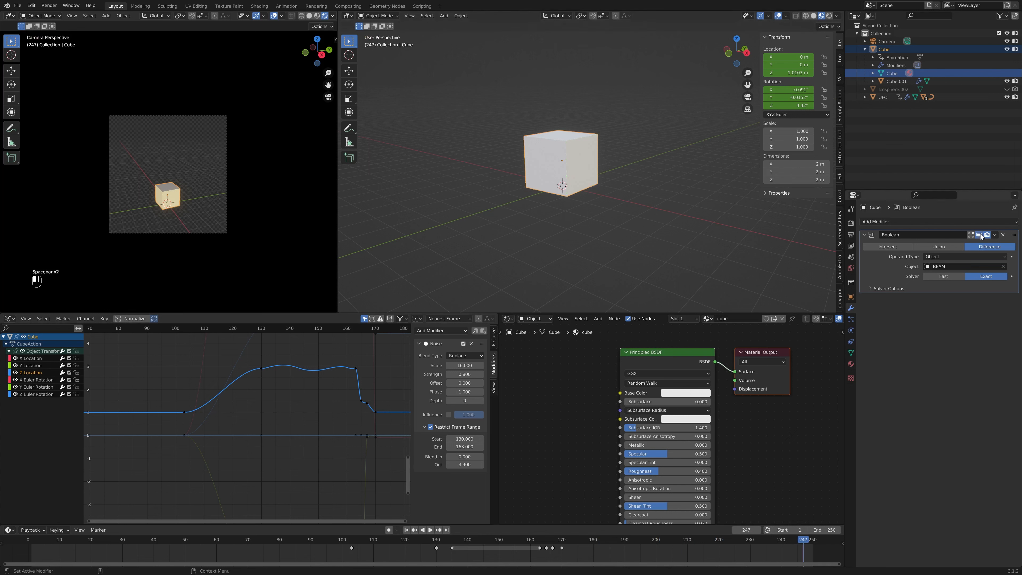
key(space)
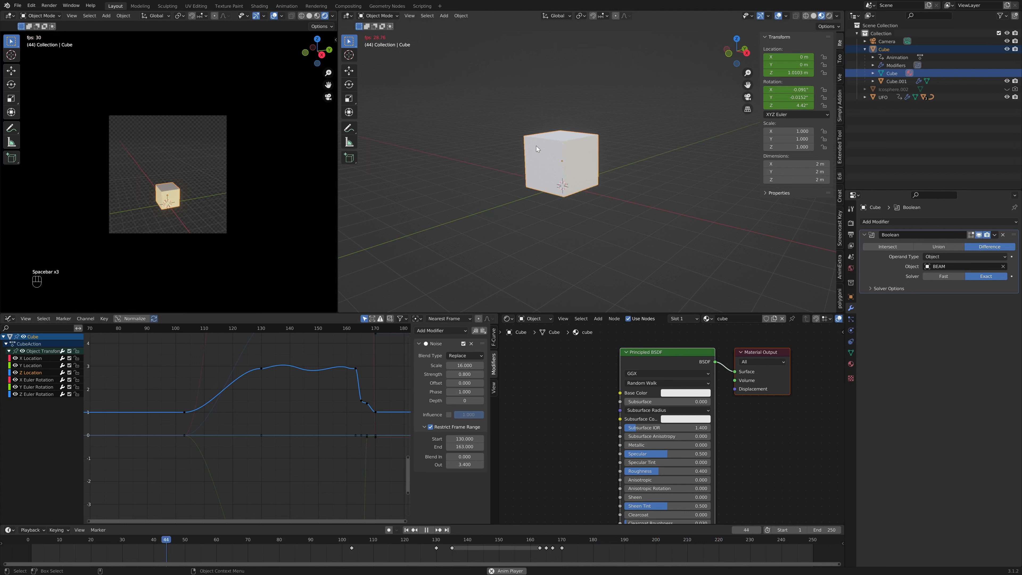
key(space)
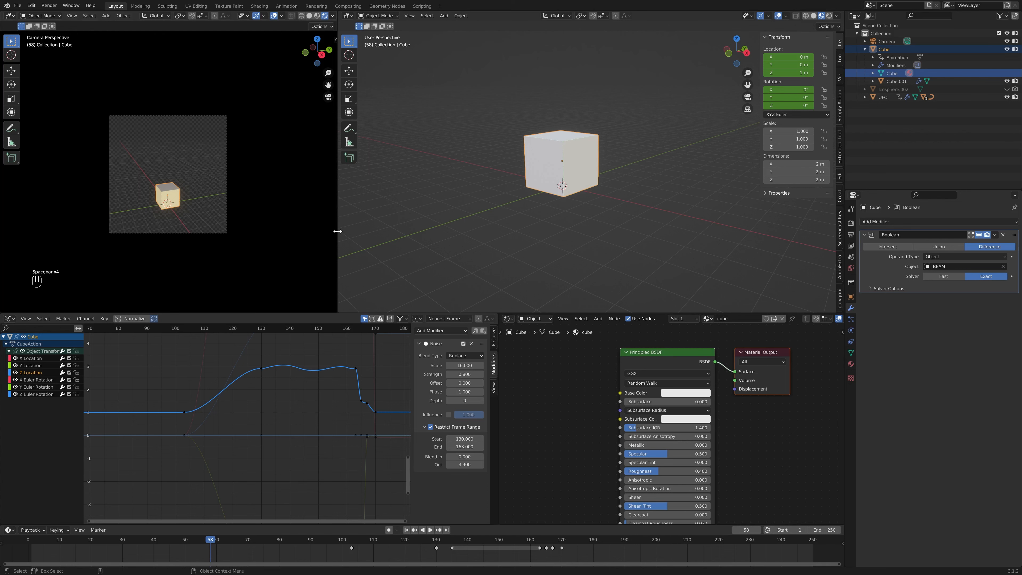
- Widen the camera viewport to fill most of the 3D area and play the animation from frame 58
drag(338, 231, 685, 209)
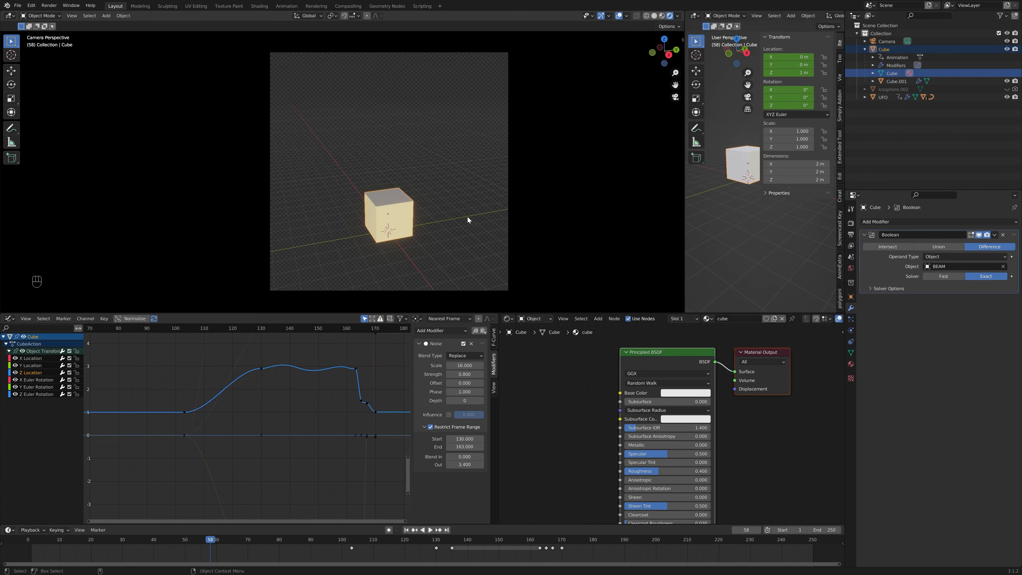
key(space)
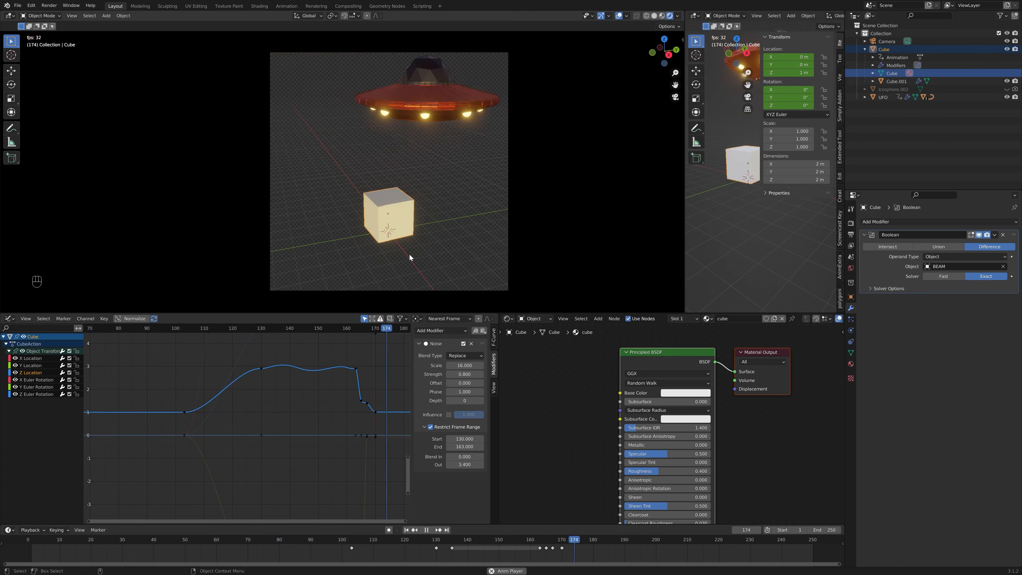
key(space)
- Inspect the cube's Z Location curve from frame 130 onward and review its motion from frame 125 to frame 170
drag(364, 546, 420, 543)
scroll(327, 378, up, 4)
middle_drag(304, 374, 210, 415)
scroll(318, 382, up, 3)
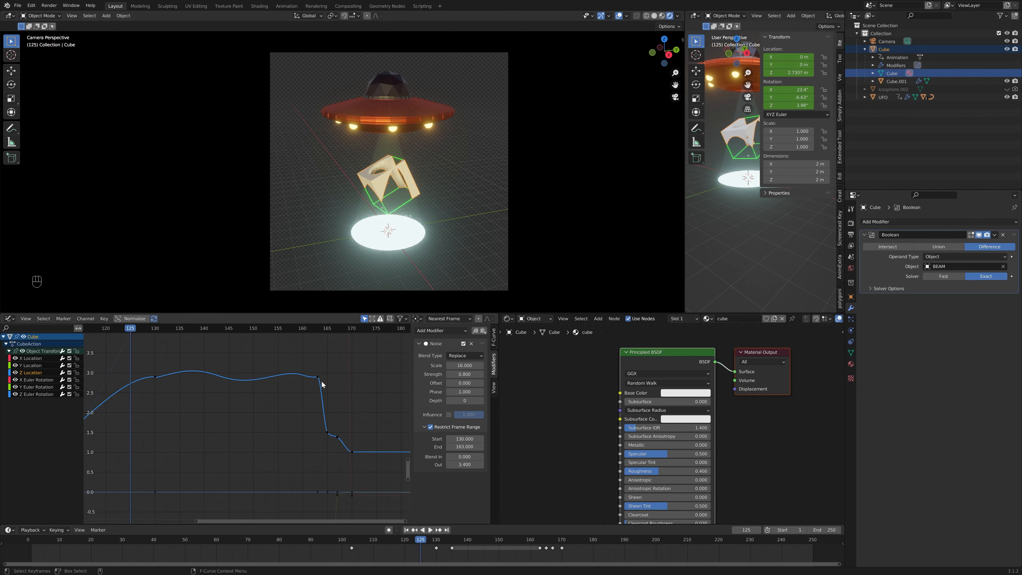
middle_drag(321, 384, 297, 396)
scroll(297, 395, up, 3)
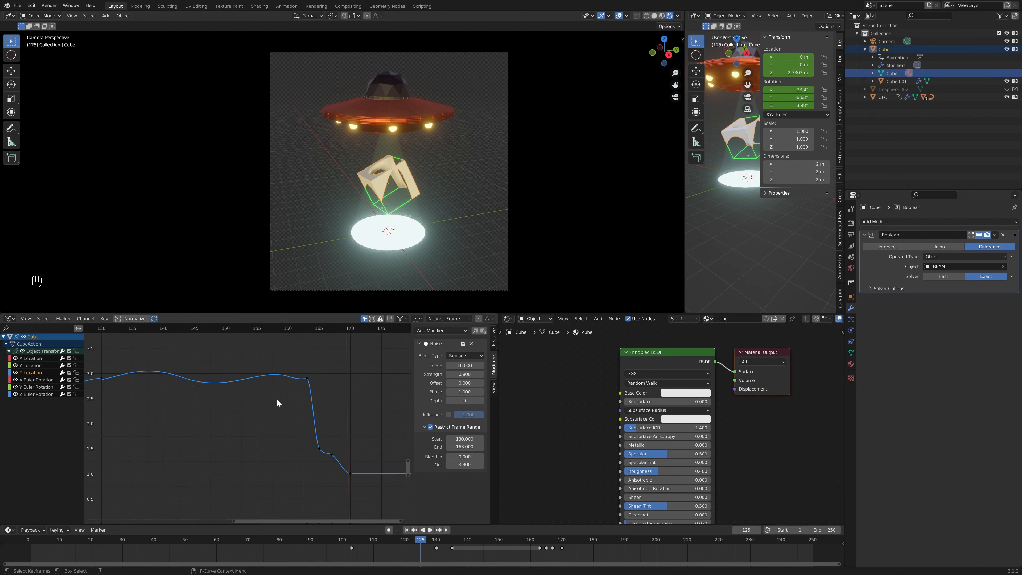
key(space)
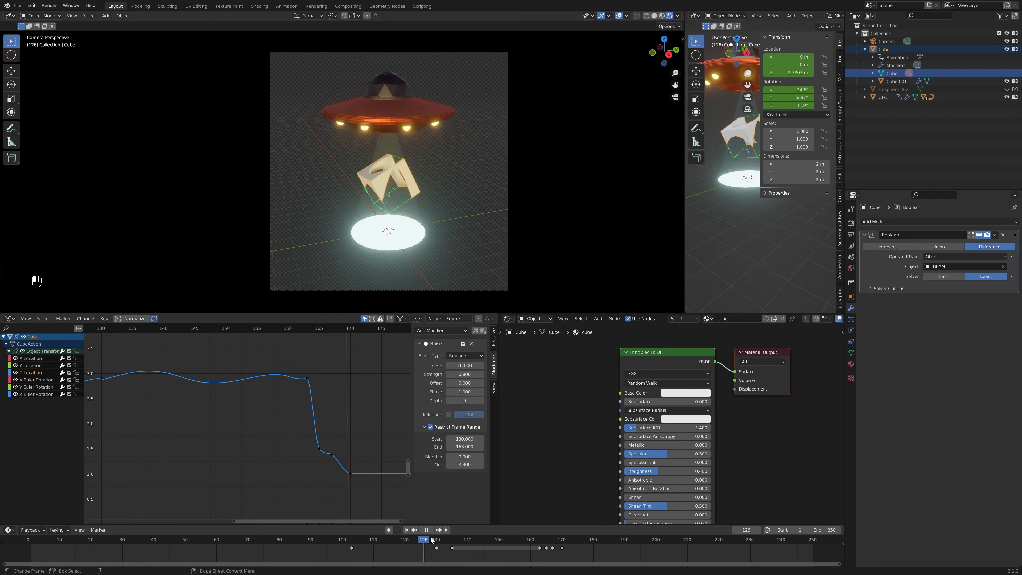
mouse_move(554, 531)
mouse_down()
mouse_move(564, 533)
mouse_move(532, 521)
mouse_move(586, 518)
mouse_move(500, 514)
mouse_move(563, 520)
mouse_up()
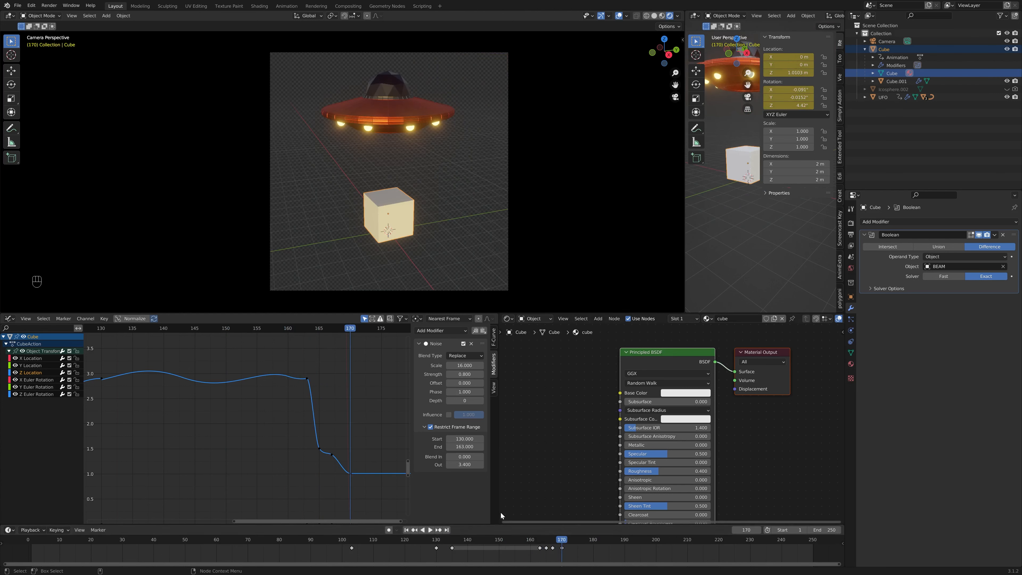
- Show the scene's render settings, reframe the camera view, and play the animation from frame 170
scroll(501, 513, up, 1)
scroll(486, 234, down, 2)
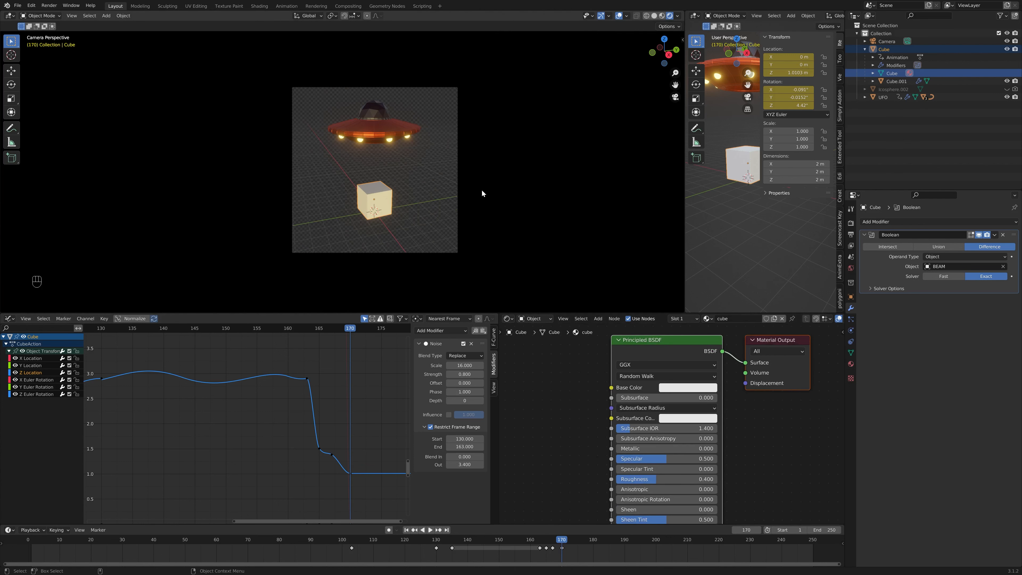
scroll(531, 178, up, 2)
click(851, 223)
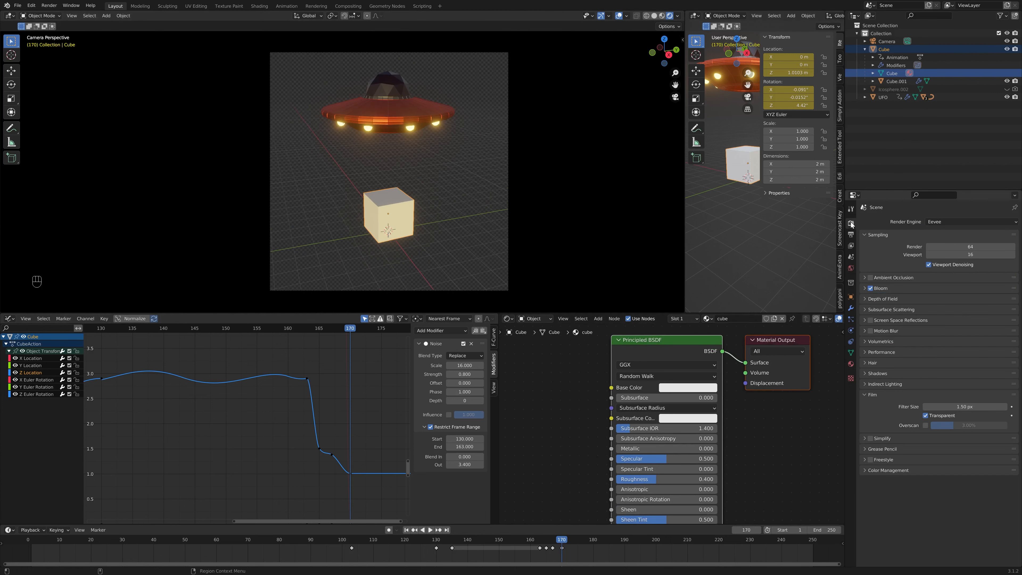
shift+middle_drag(439, 218, 453, 212)
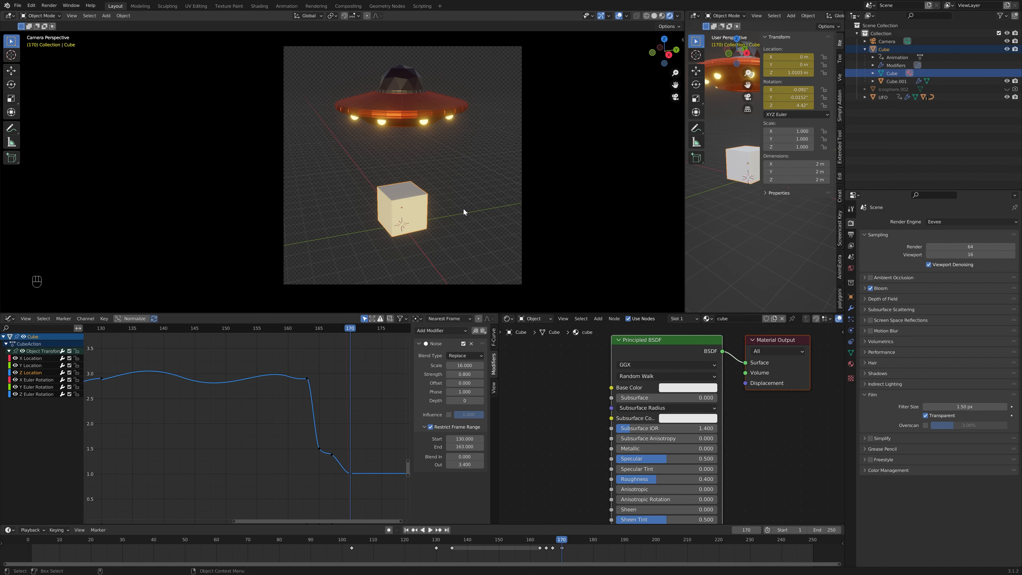
key(space)
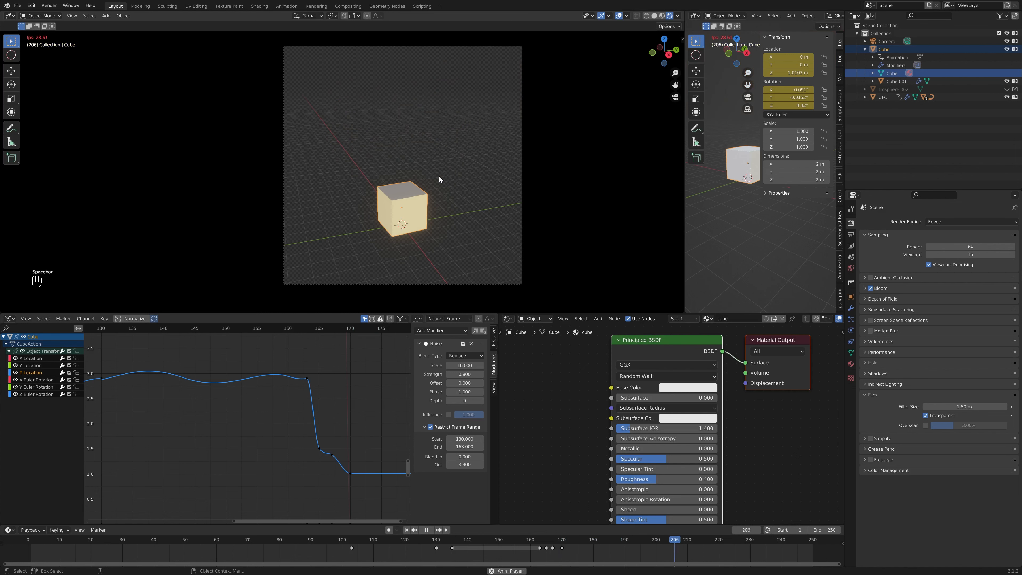